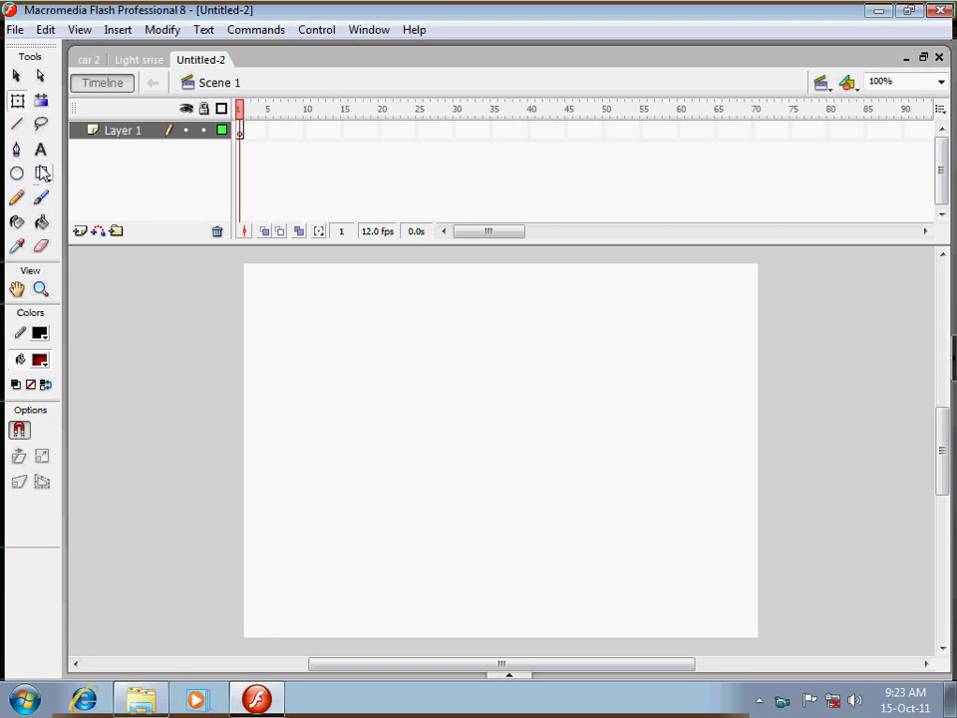
Draw a large black-filled rectangle on the stage
left_click(42, 175)
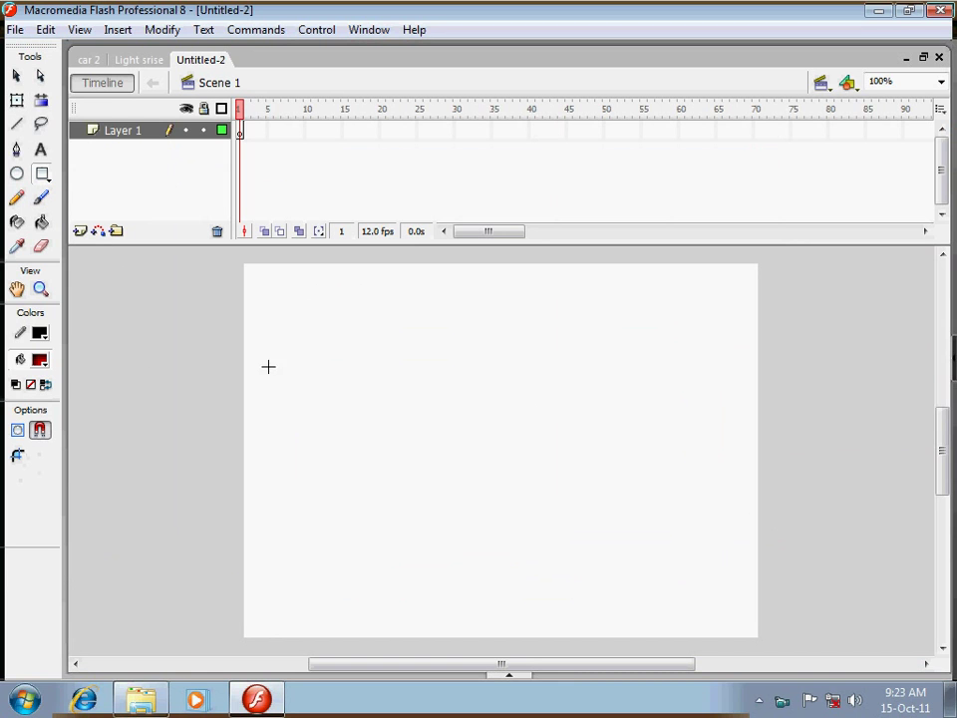
left_click(40, 360)
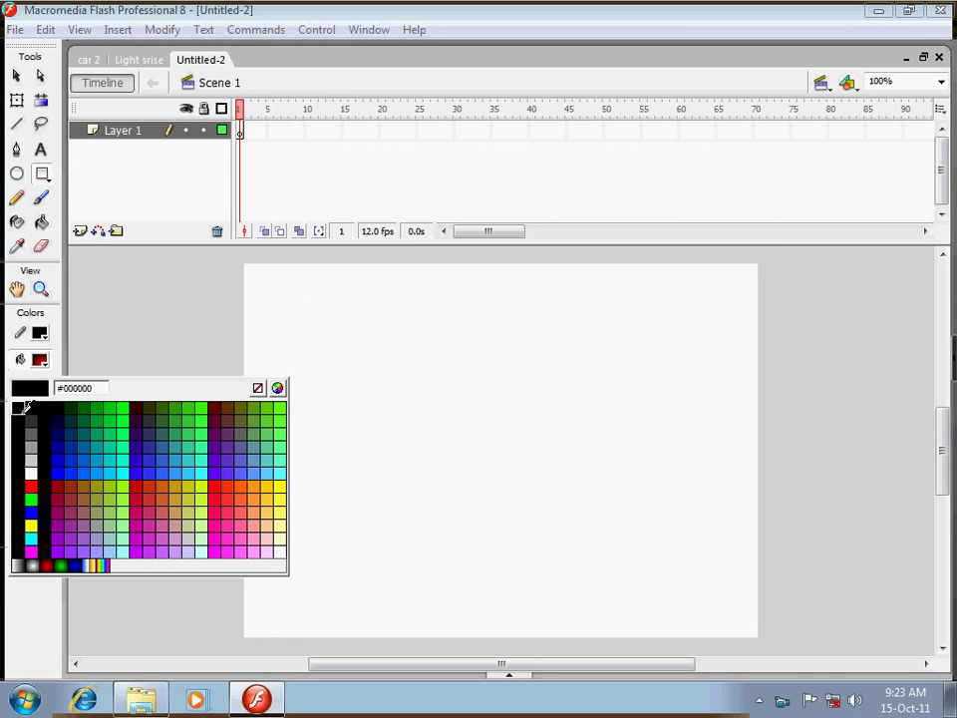
left_click(25, 406)
left_click_drag(308, 303, 727, 606)
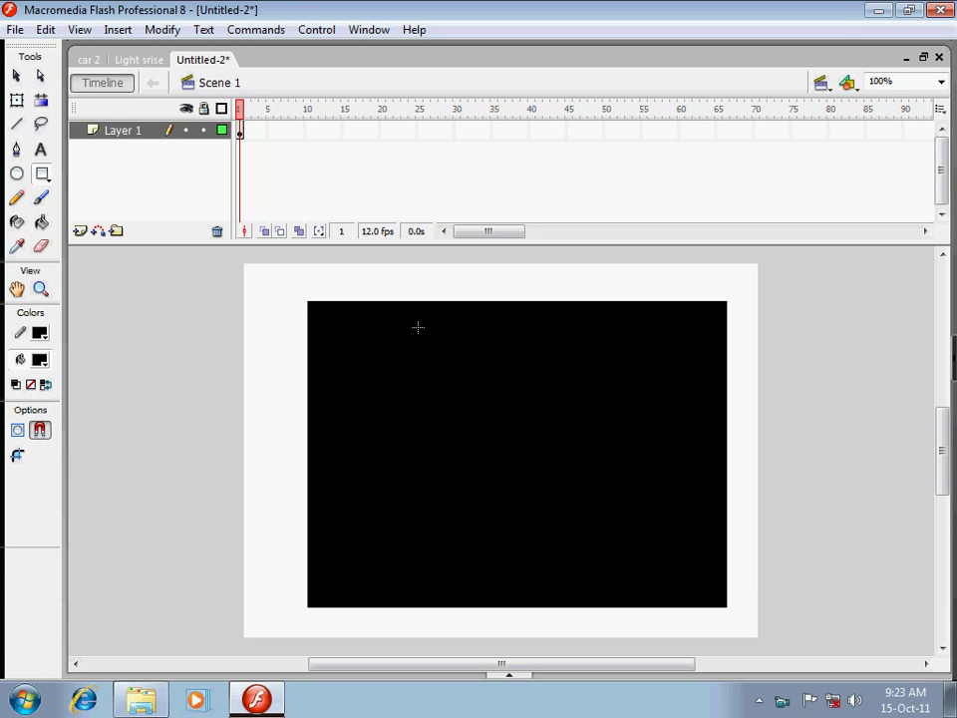
Nudge the black rectangle left, undo it, and redraw it across the stage
left_click(17, 100)
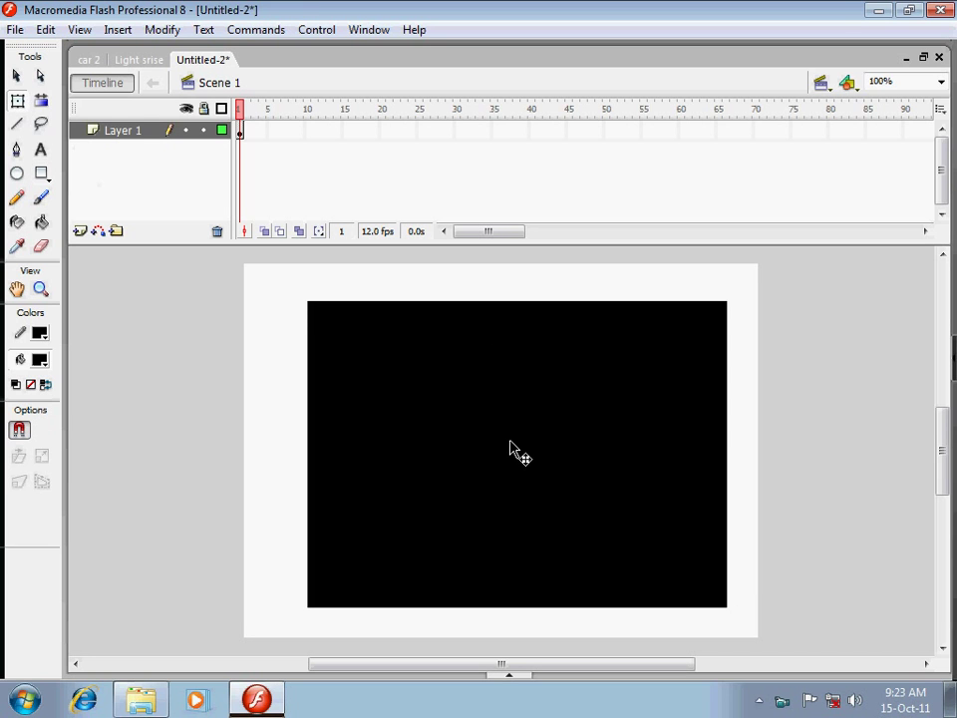
left_click(512, 451)
key("Left")
key("Left")
key("Left")
key("Left")
key("Left")
key("Left")
key("Left")
key("Left")
key("Left")
key("Left")
key("Left")
key("Left")
key("Left")
key("Left")
key("Left")
key("Left")
key("Left")
key("Left")
key("Left")
key("Left")
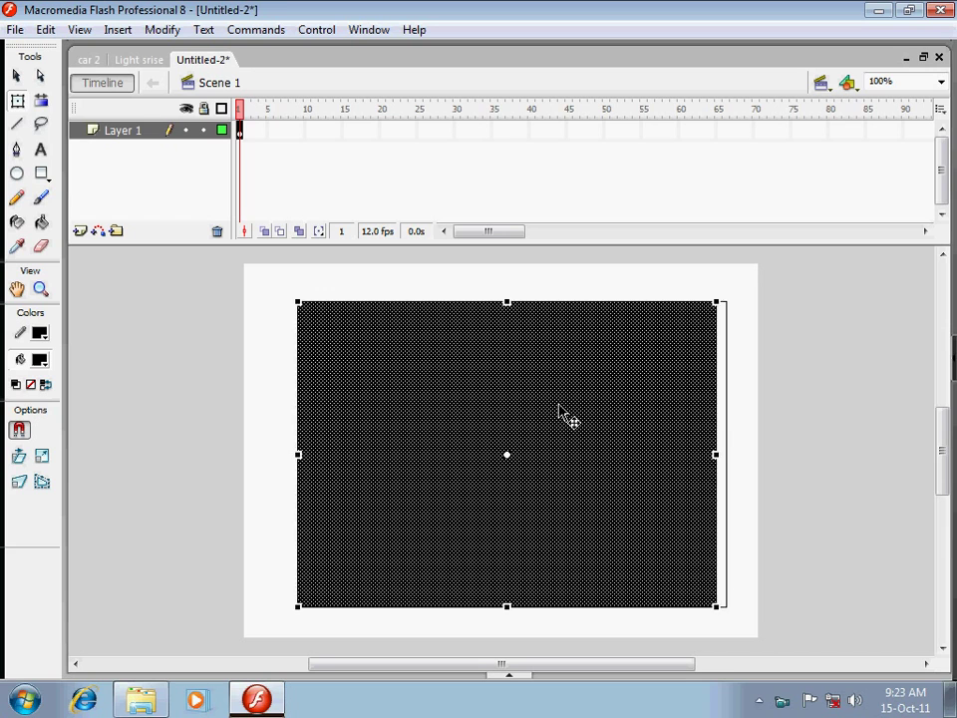
key("ctrl+z")
key("ctrl+z")
key("ctrl+z")
key("ctrl+z")
key("ctrl+z")
key("ctrl+z")
key("ctrl+z")
key("ctrl+z")
key("ctrl+z")
key("ctrl+z")
key("ctrl+z")
key("ctrl+z")
key("ctrl+z")
key("ctrl+z")
key("ctrl+z")
key("ctrl+z")
key("ctrl+z")
key("ctrl+z")
key("ctrl+z")
key("ctrl+z")
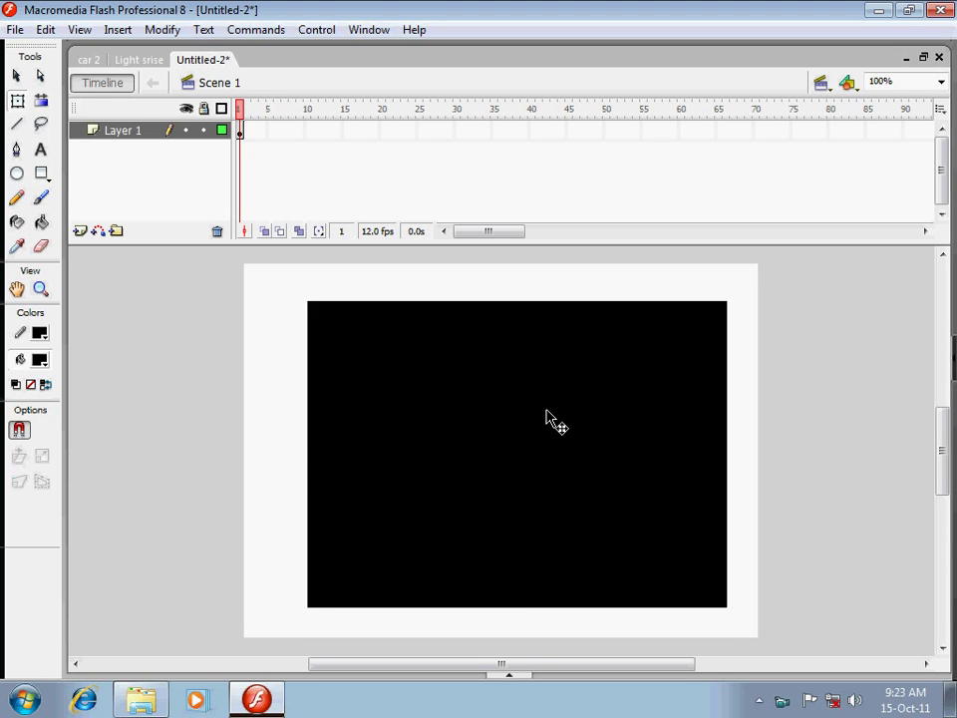
left_click(42, 174)
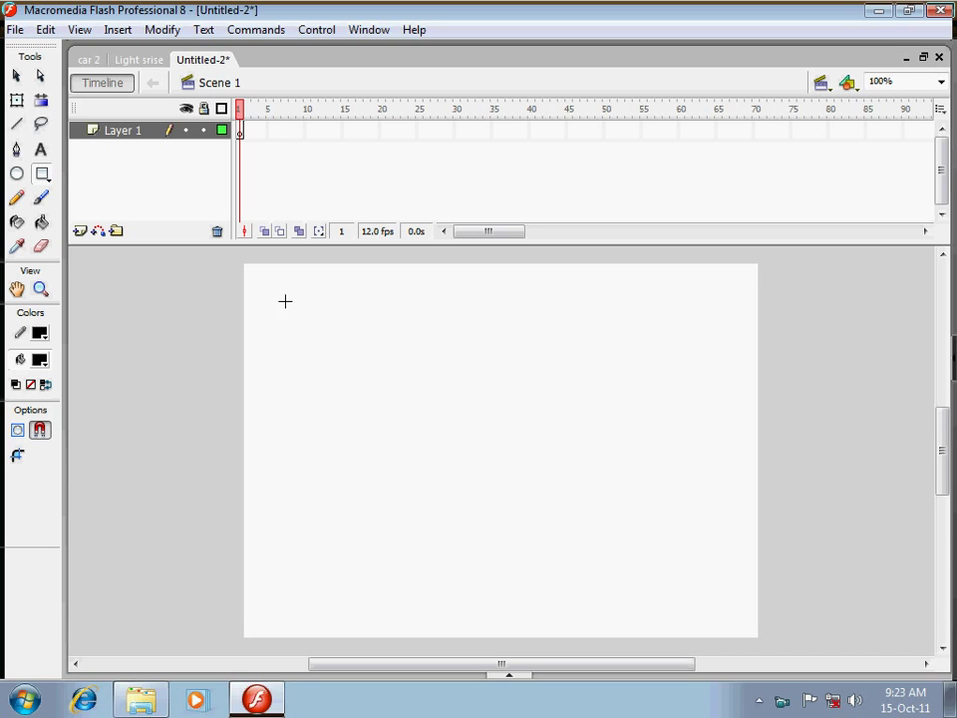
left_click_drag(281, 299, 725, 615)
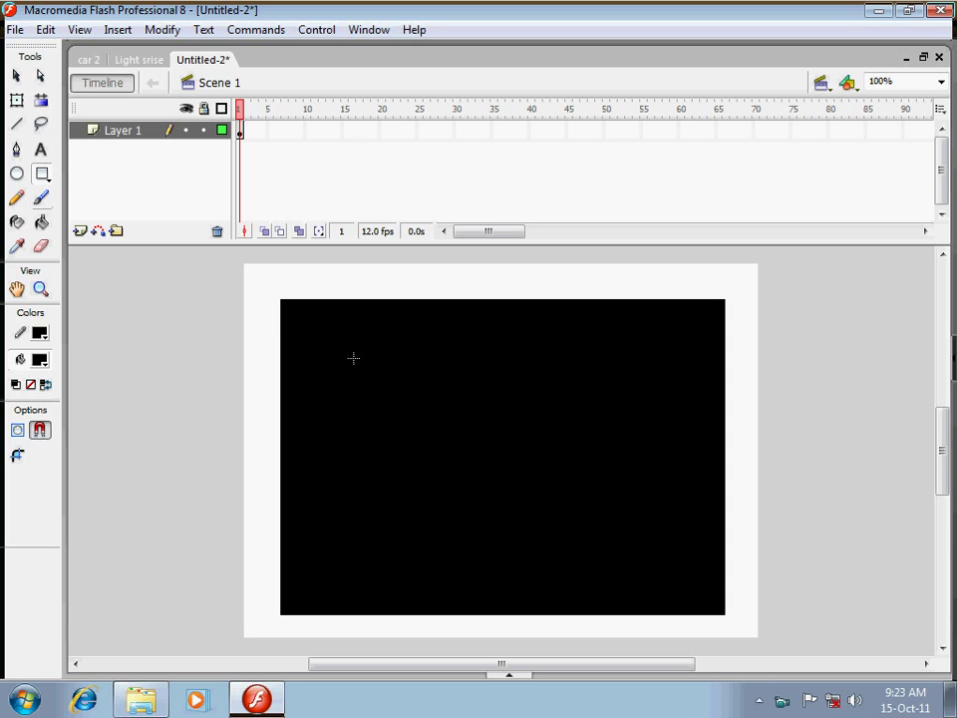
Draw a smaller white rectangle inside, leaving a thick black border
left_click(41, 361)
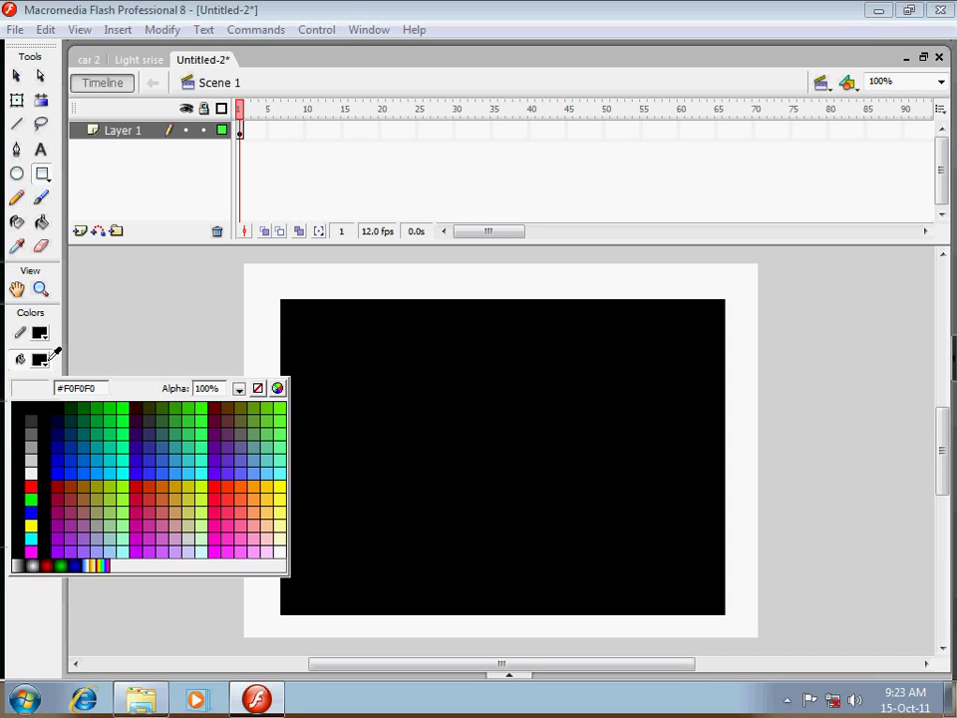
left_click(40, 480)
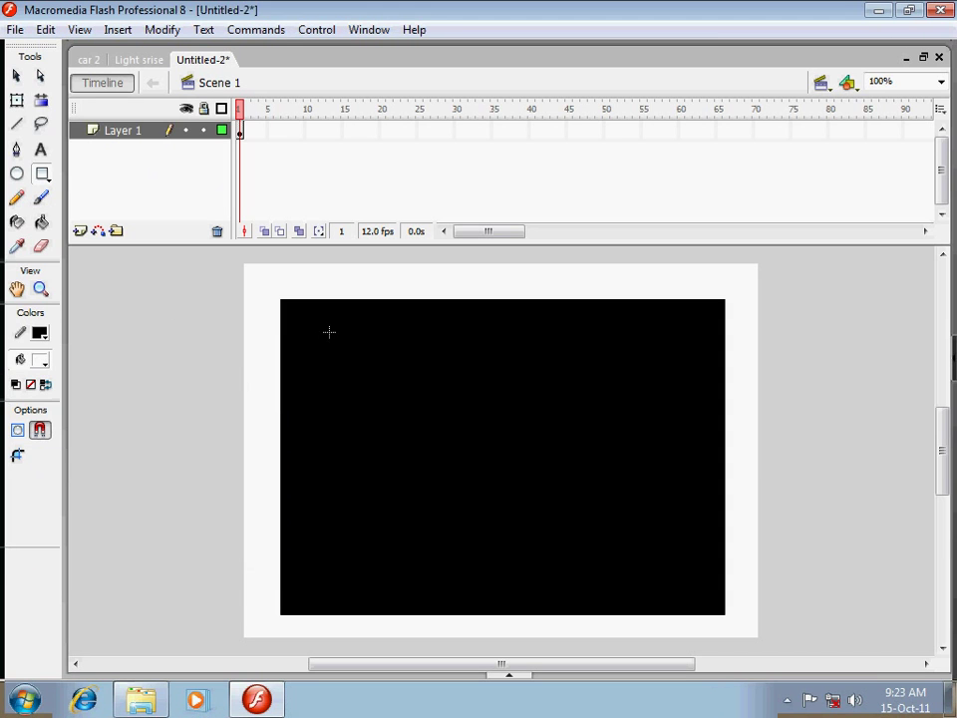
left_click_drag(309, 327, 695, 585)
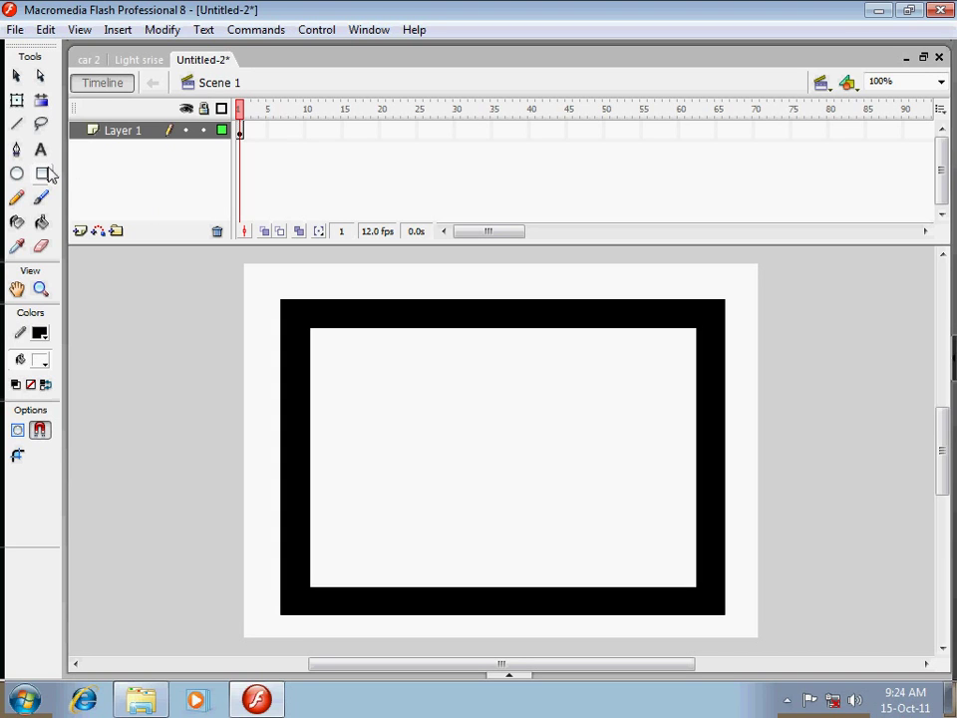
Draw a red block at the black border's top-left corner
left_click(42, 362)
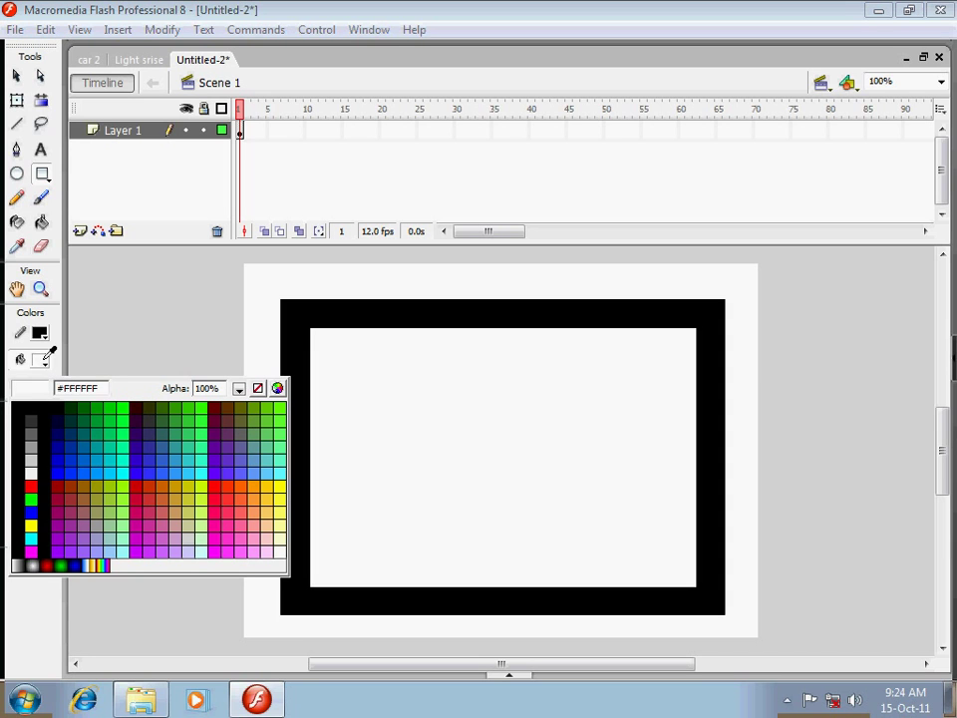
left_click(33, 483)
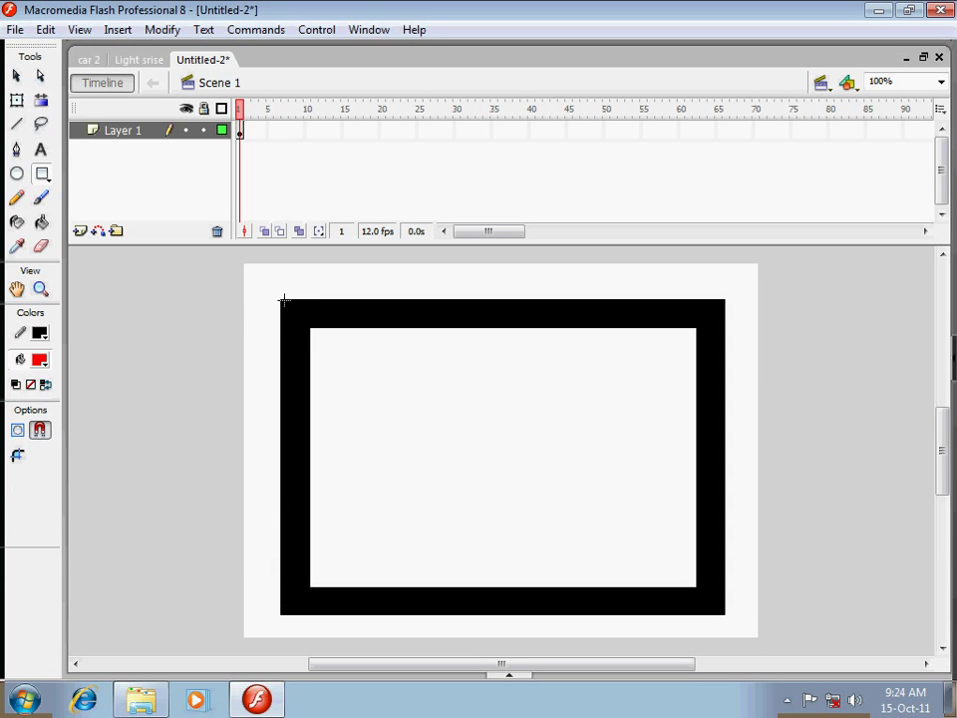
left_click_drag(280, 298, 361, 327)
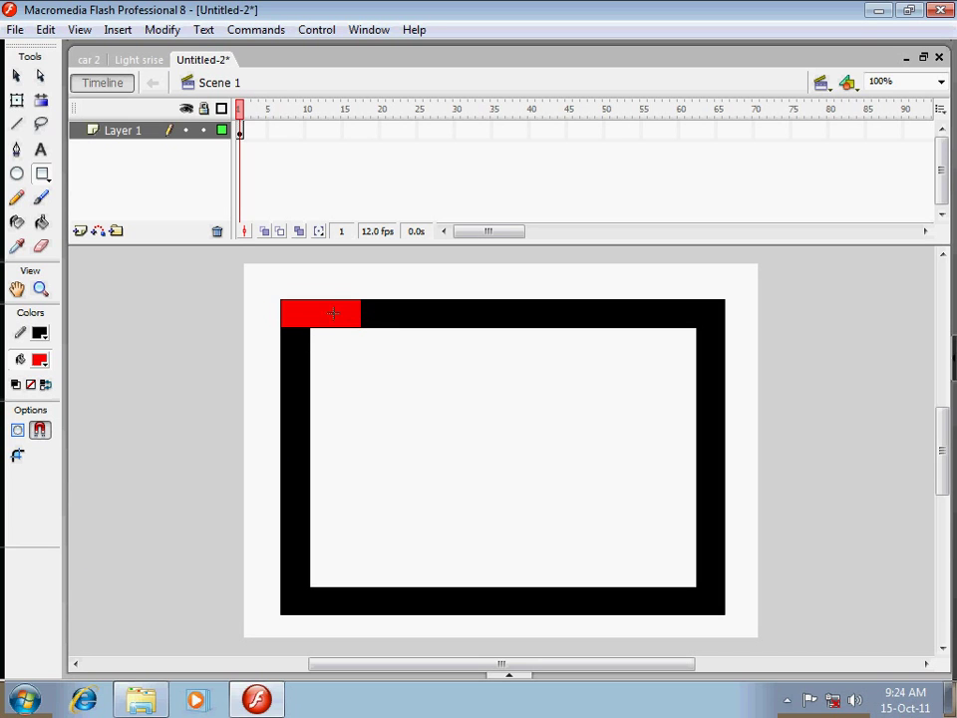
Copy the red block and place the copy on the middle of the top bar
left_click(17, 100)
left_click(322, 315)
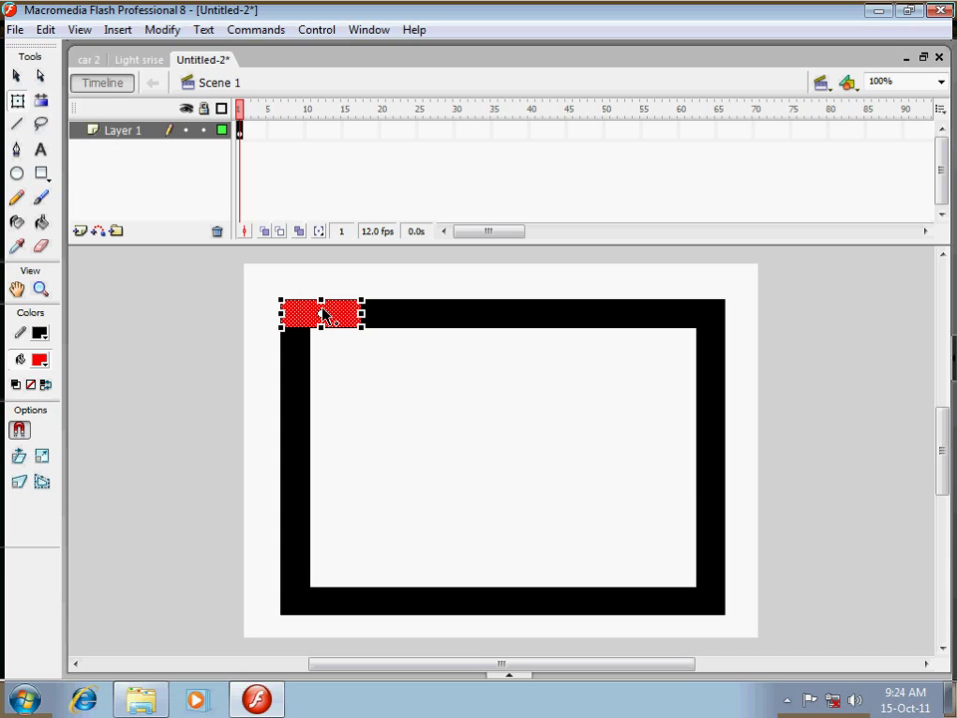
key("ctrl+c")
key("ctrl+v")
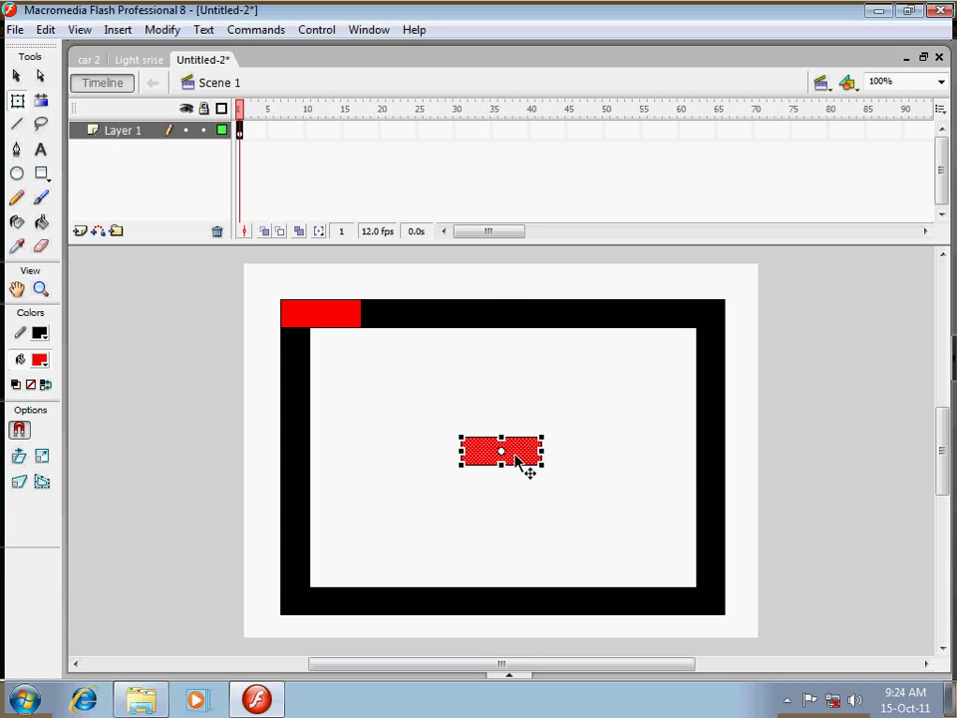
left_click_drag(516, 432, 498, 321)
Paste another red copy and move it to the right end of the top bar
key("ctrl+v")
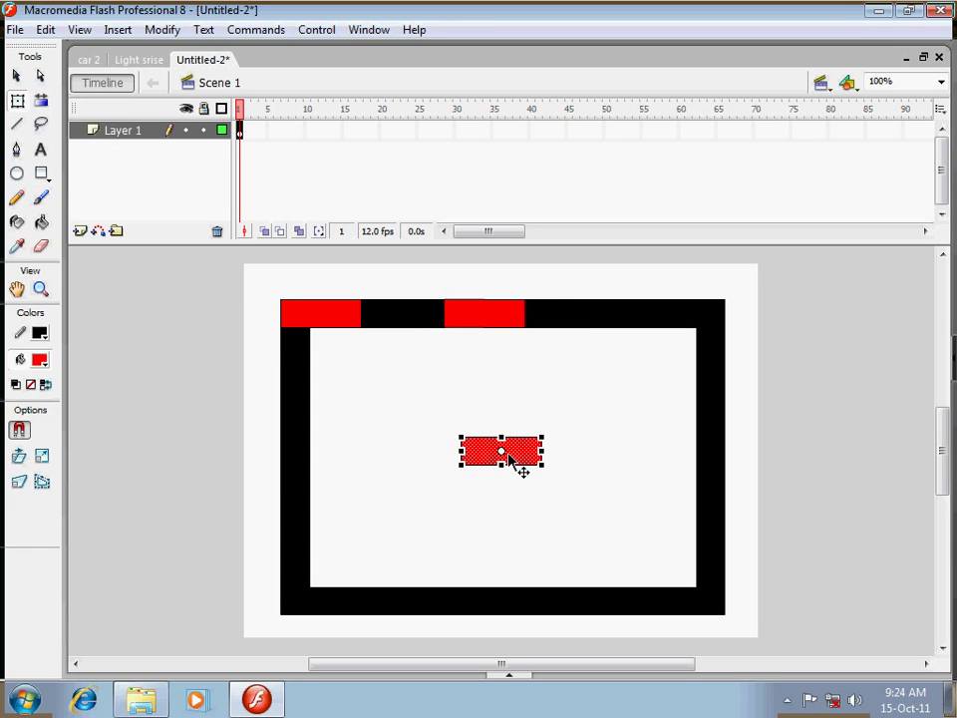
left_click_drag(610, 360, 501, 451)
left_click_drag(519, 457, 675, 320)
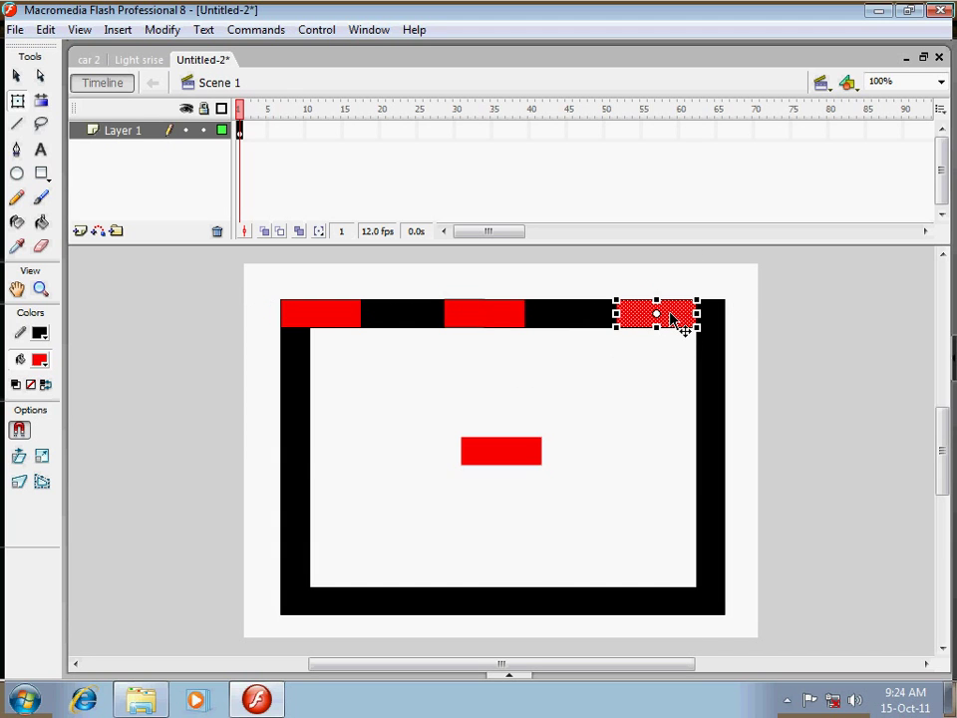
left_click(588, 385)
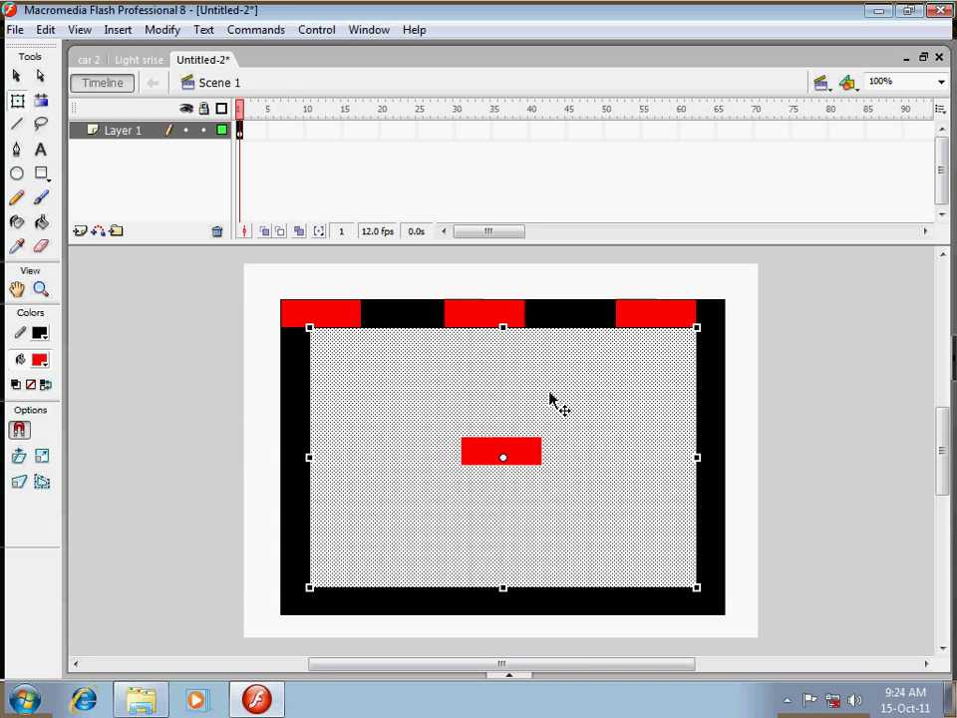
Rotate the centre red copy upright and place a copy on the upper right border
left_click(510, 454)
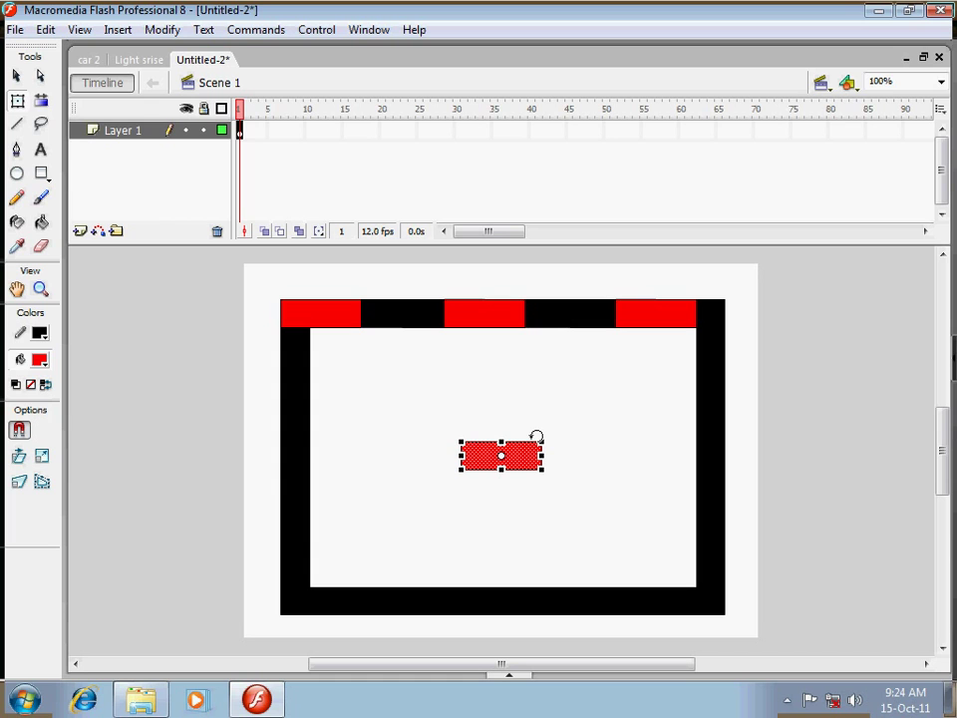
left_click_drag(534, 460, 618, 387)
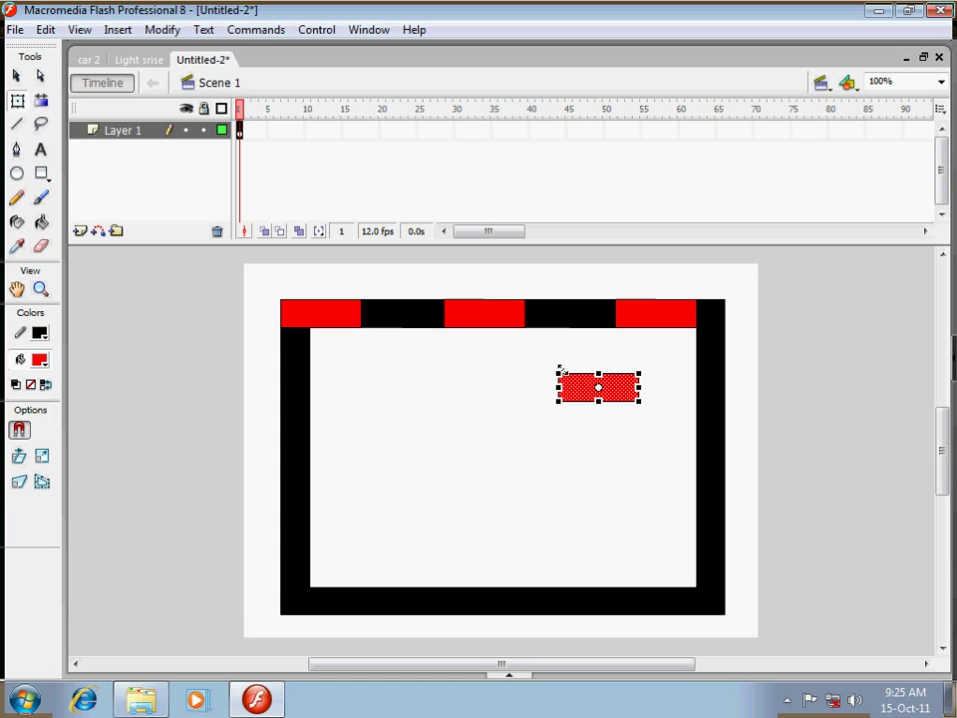
left_click_drag(562, 365, 609, 357)
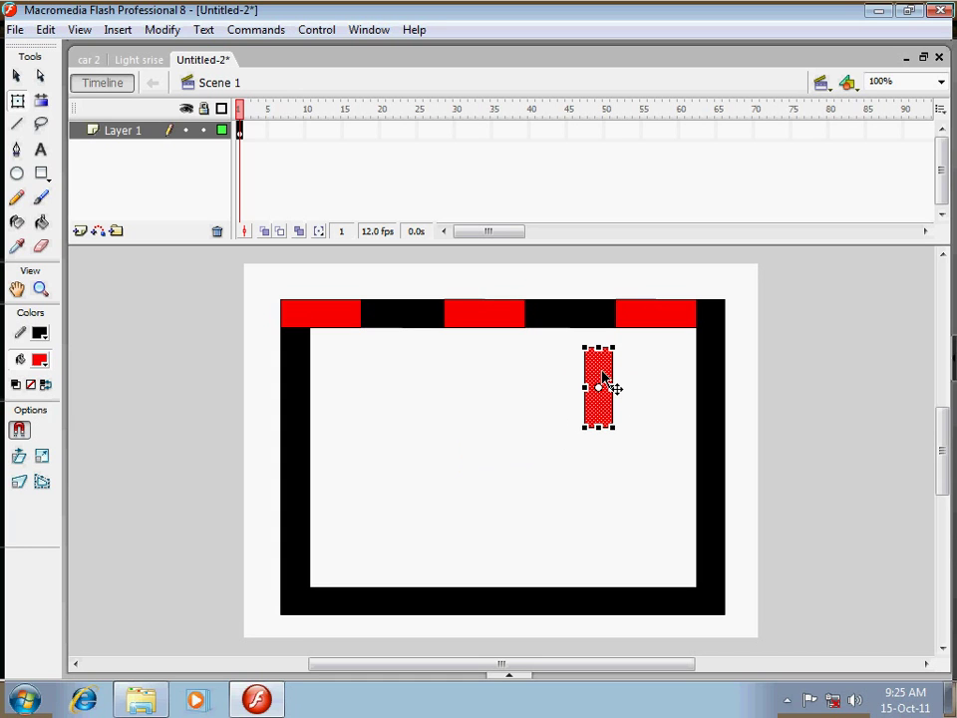
key("ctrl+c")
key("ctrl+v")
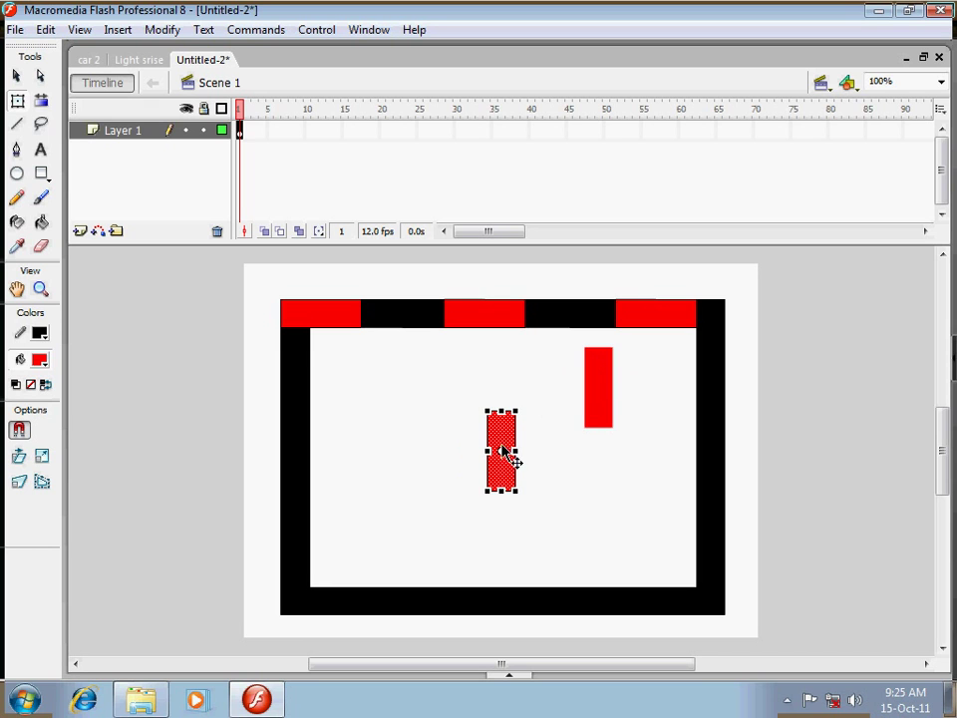
left_click_drag(506, 439, 712, 399)
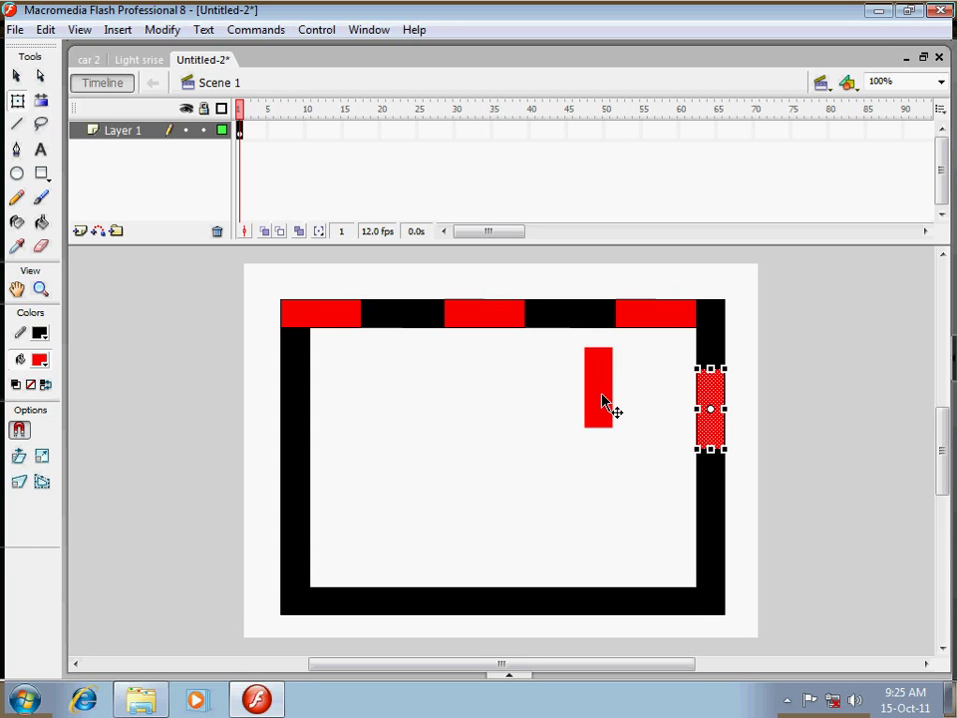
Put another upright copy on the lower right border, then paste a horizontal copy
key("ctrl+v")
left_click_drag(509, 475, 712, 564)
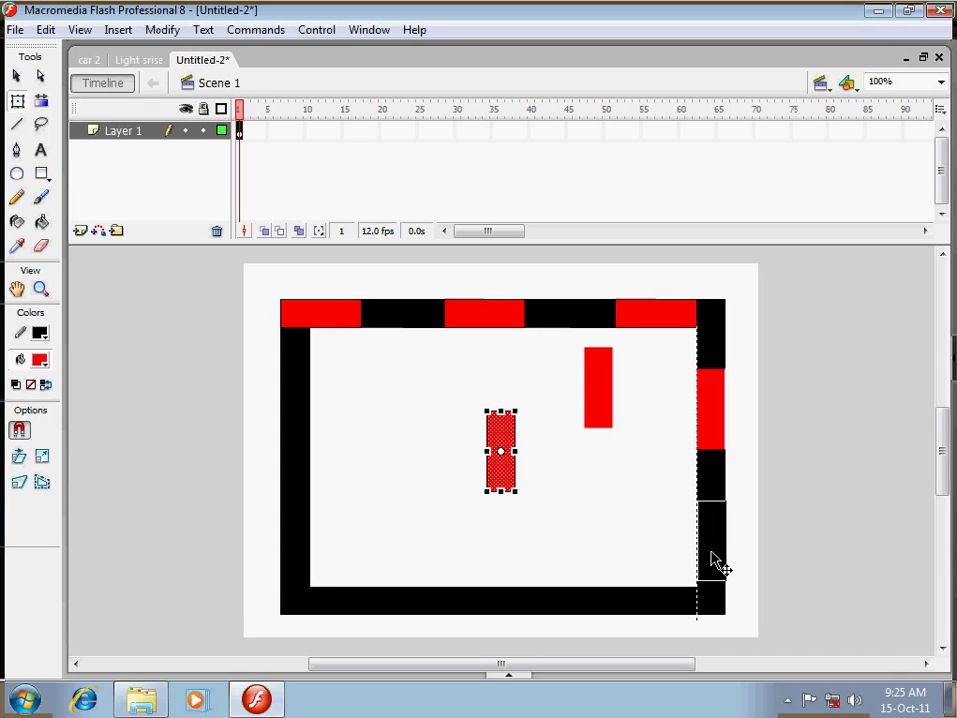
left_click_drag(711, 551, 711, 556)
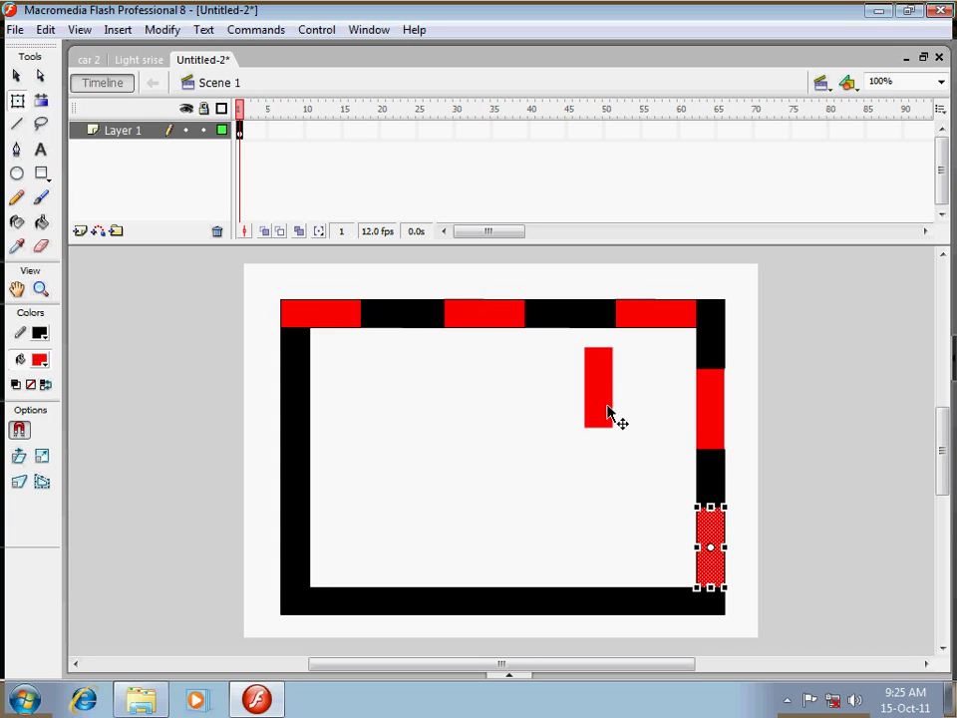
key("ctrl+v")
left_click_drag(486, 405, 569, 421)
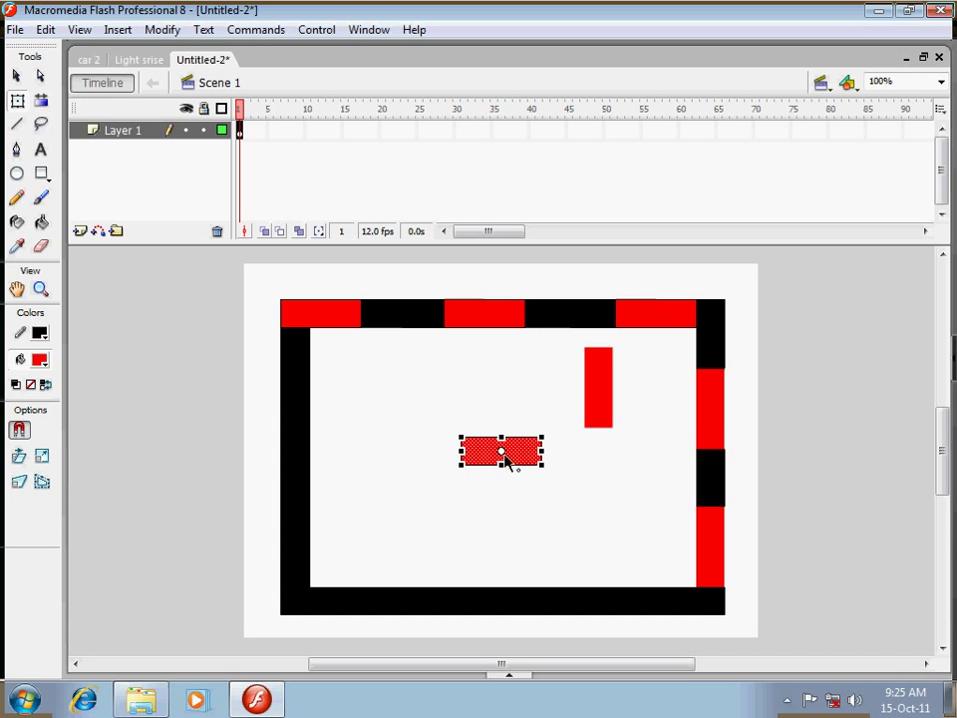
Move the horizontal copy onto the bottom border and add a second horizontal red block there
left_click_drag(534, 461, 643, 614)
left_click(616, 439)
left_click(609, 419)
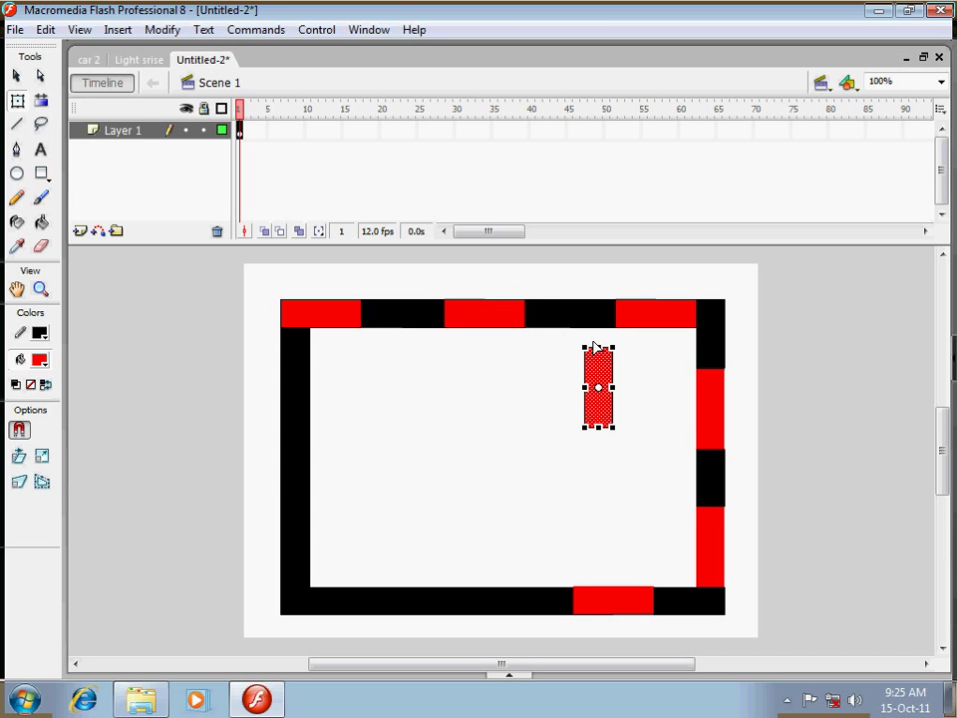
key("ctrl+c")
key("ctrl+v")
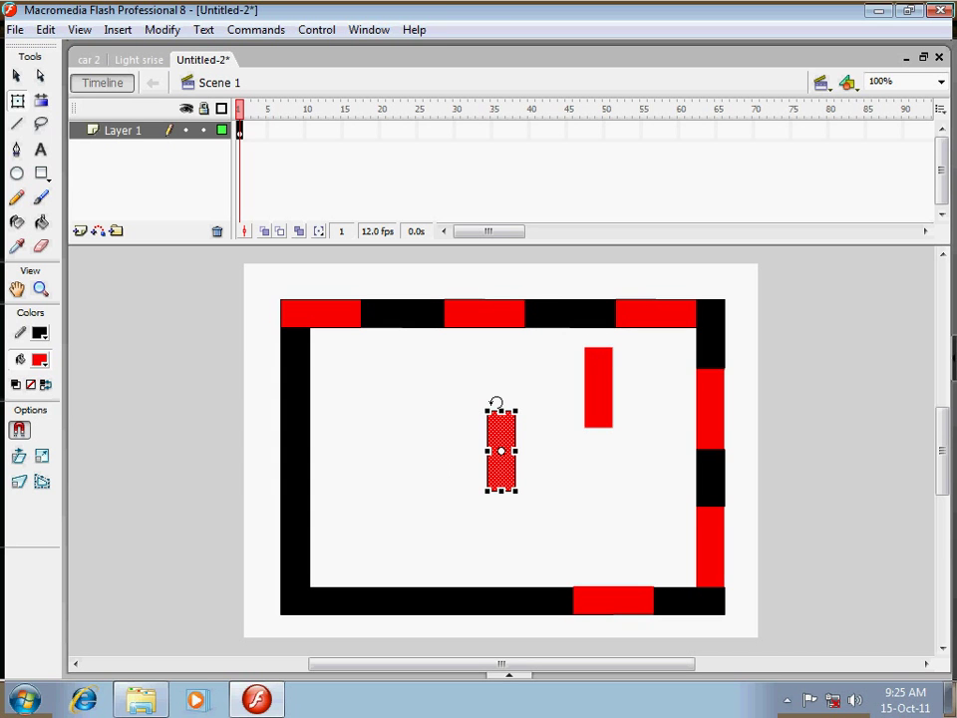
left_click_drag(492, 401, 551, 422)
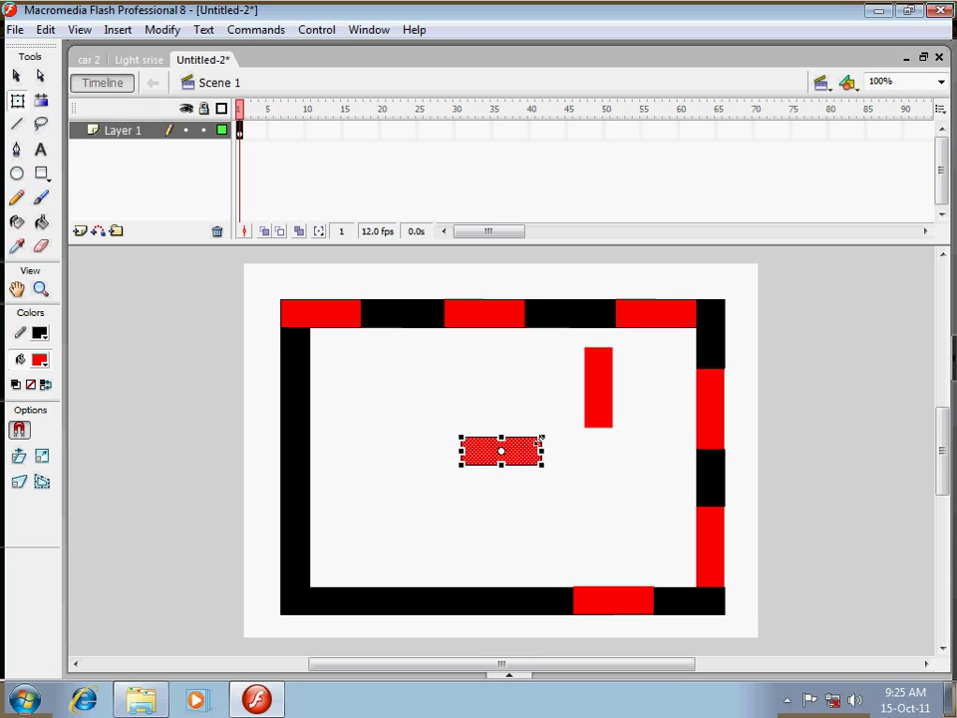
left_click_drag(507, 461, 474, 622)
Copy the vertical red rectangle, rotate it horizontal, and move it toward the bottom-left corner
left_click(475, 560)
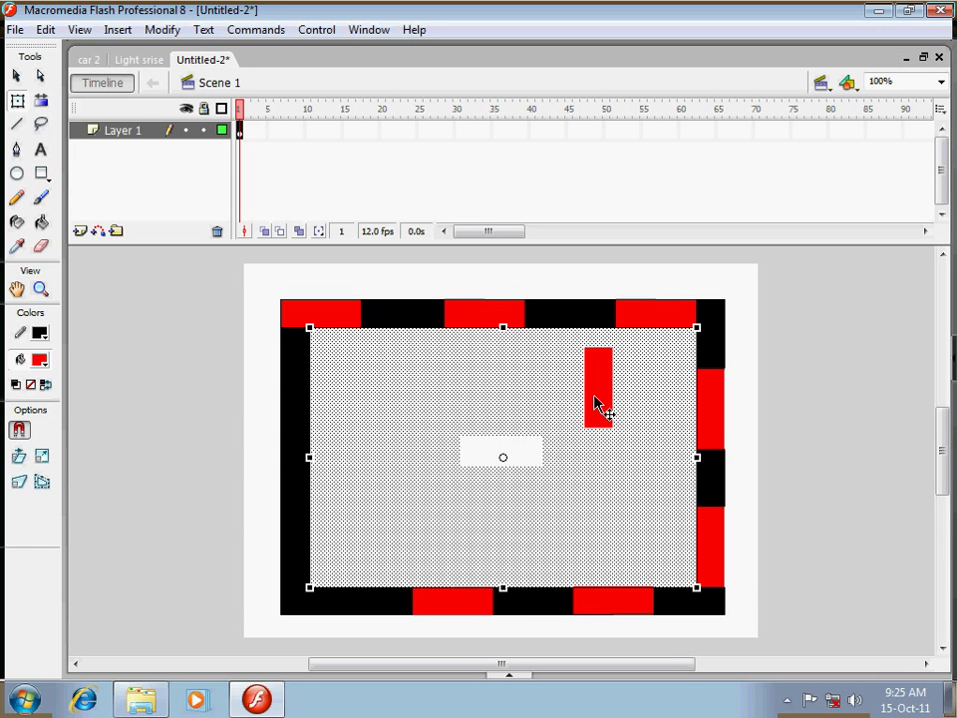
left_click(594, 406)
left_click(466, 603)
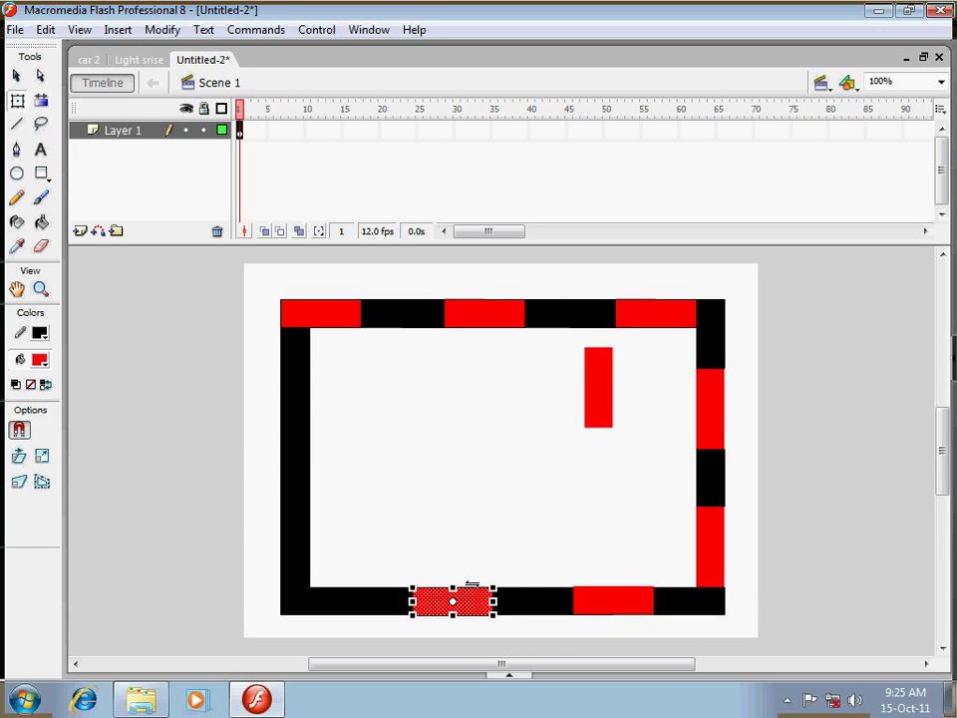
left_click(514, 451)
left_click(594, 419)
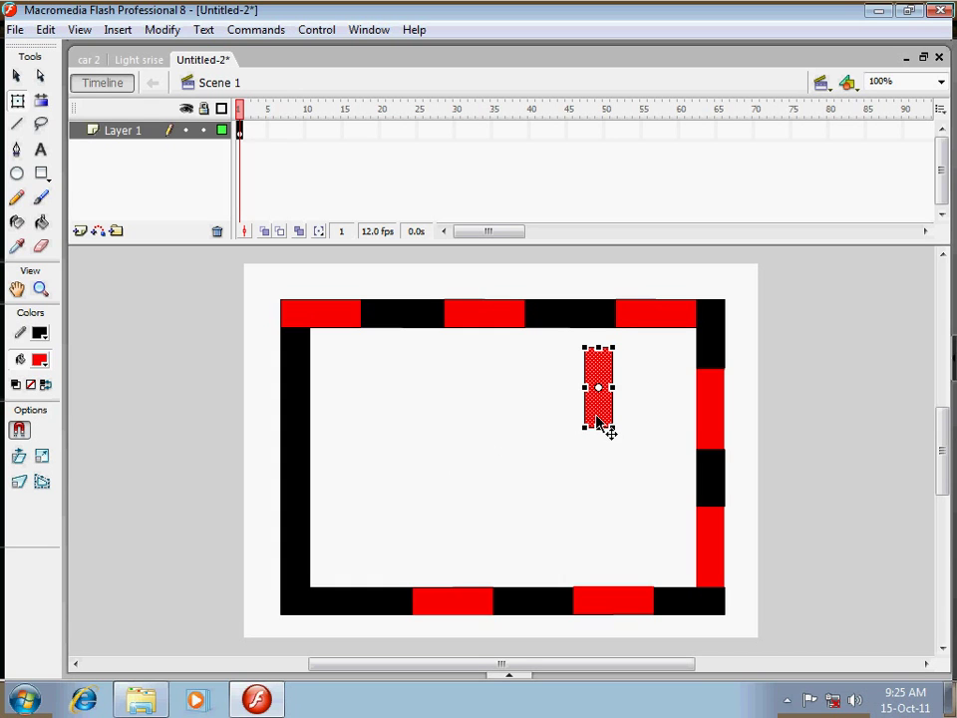
key("ctrl+c")
key("ctrl+v")
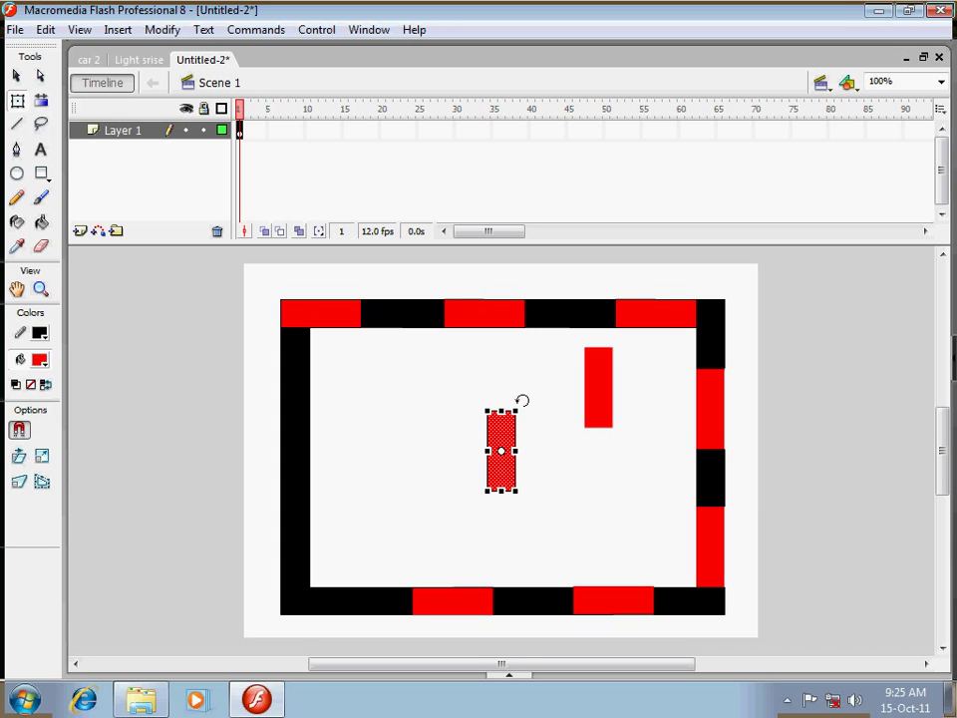
left_click_drag(520, 401, 576, 472)
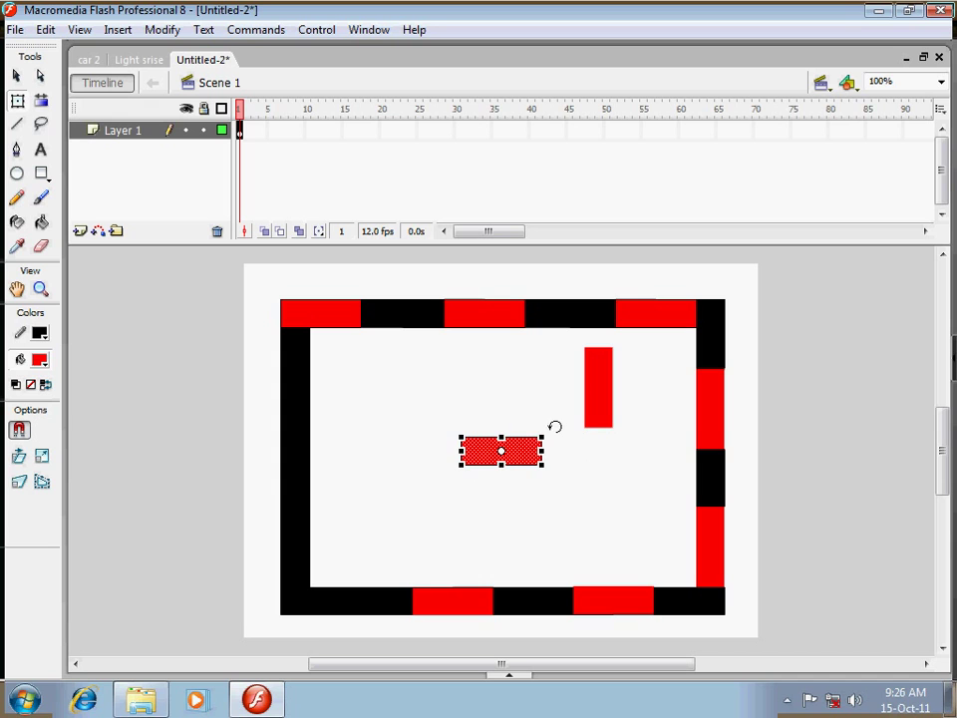
left_click_drag(549, 428, 549, 428)
left_click_drag(478, 458, 296, 603)
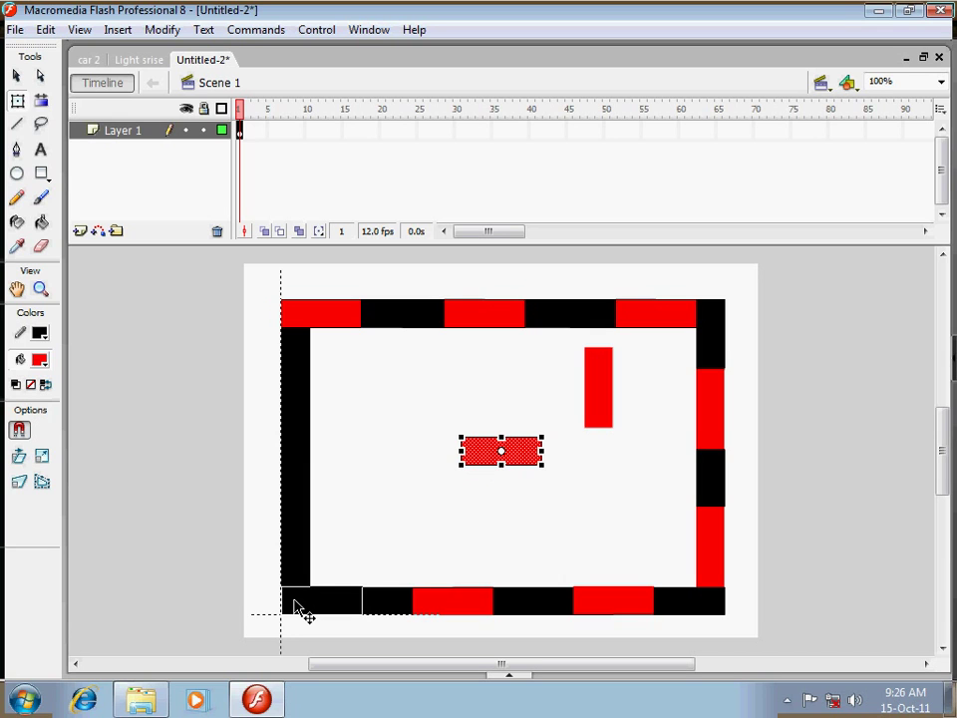
Fill the bottom-left corner with red and fit a shorter red block onto the left bar
left_click_drag(295, 603, 295, 603)
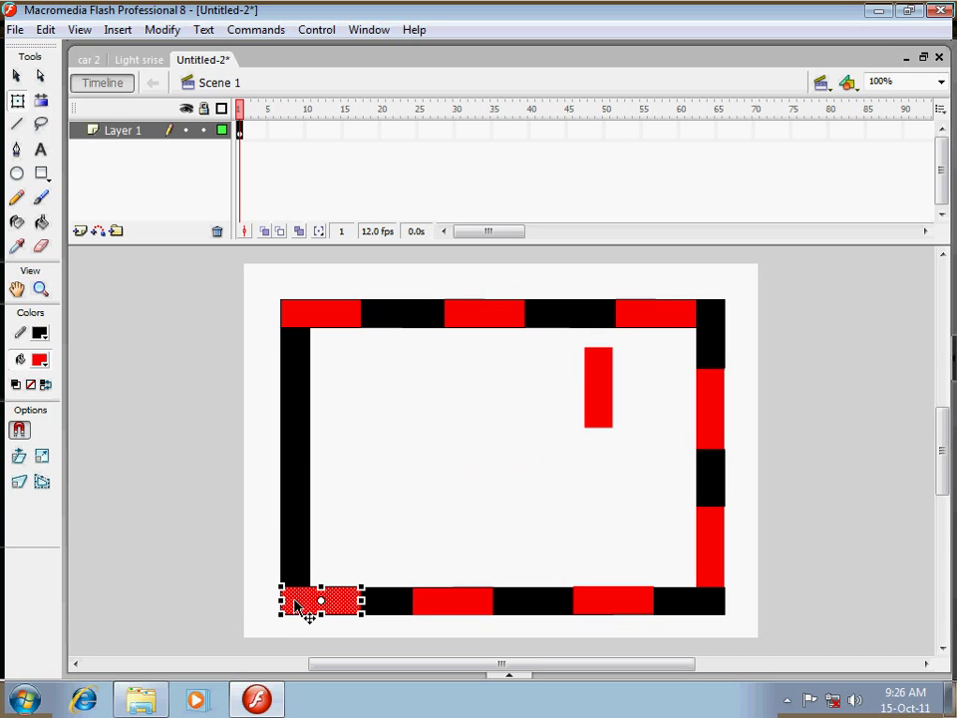
left_click_drag(604, 402, 298, 425)
left_click_drag(299, 430, 301, 431)
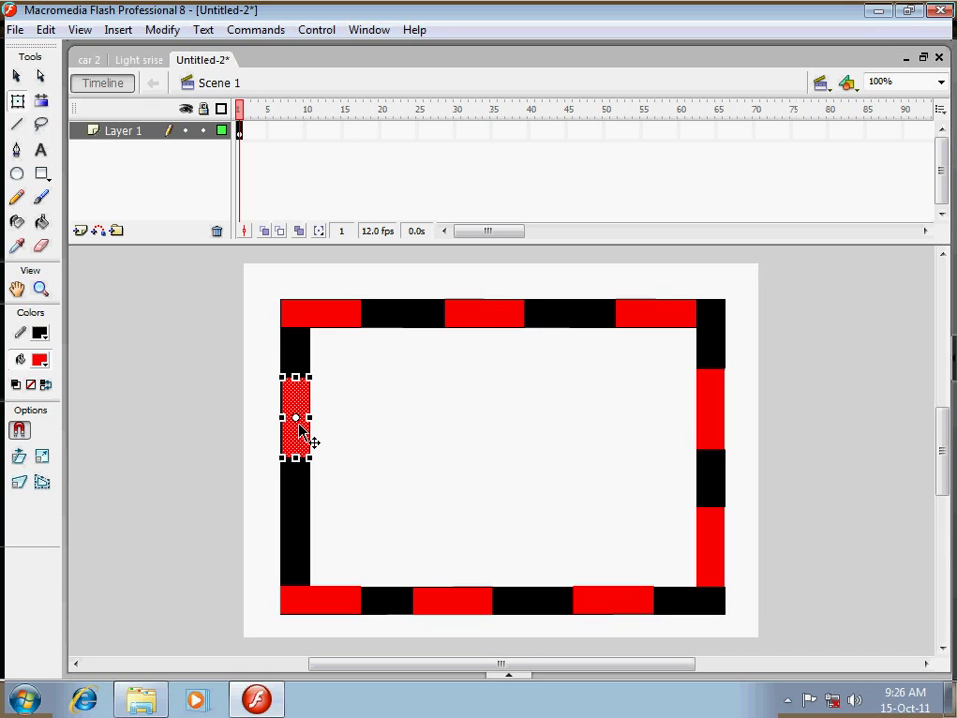
left_click_drag(295, 457, 295, 447)
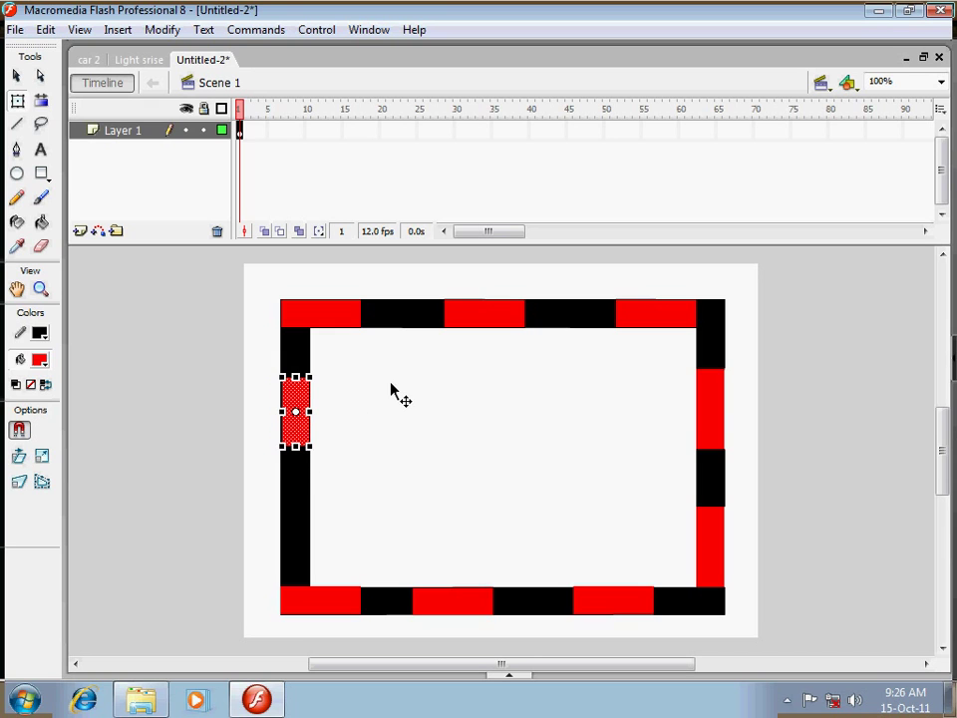
key("Up")
key("Up")
key("Up")
key("Up")
key("Up")
key("Up")
key("Up")
key("Up")
key("Up")
key("Up")
key("Up")
key("Up")
key("Up")
key("Up")
key("Up")
key("Up")
key("Up")
key("Up")
key("Up")
key("Up")
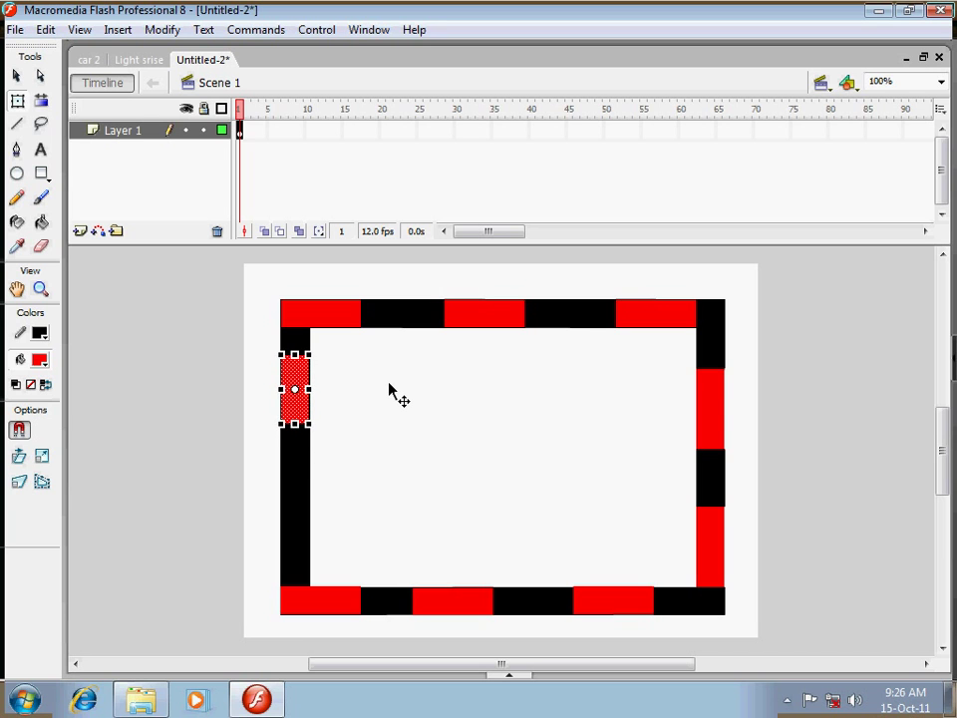
key("Down")
key("Down")
key("Down")
key("Down")
key("Down")
key("Down")
key("Down")
key("Down")
key("Down")
key("Down")
key("Down")
key("Down")
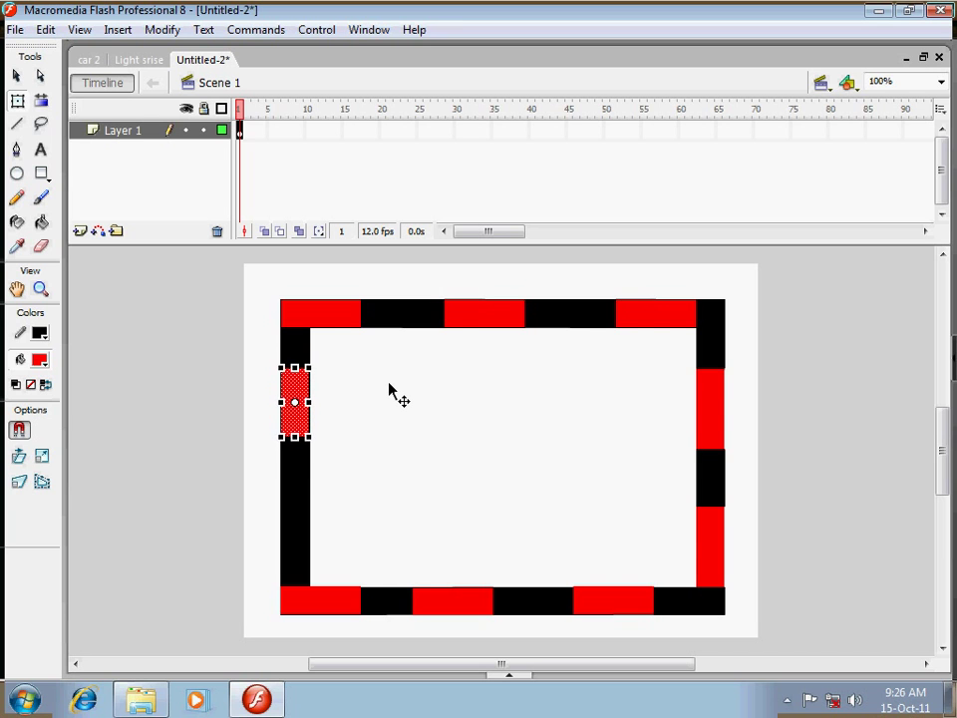
Copy the left-bar red block and place the copy lower on the left bar
left_click(389, 384)
left_click(303, 418)
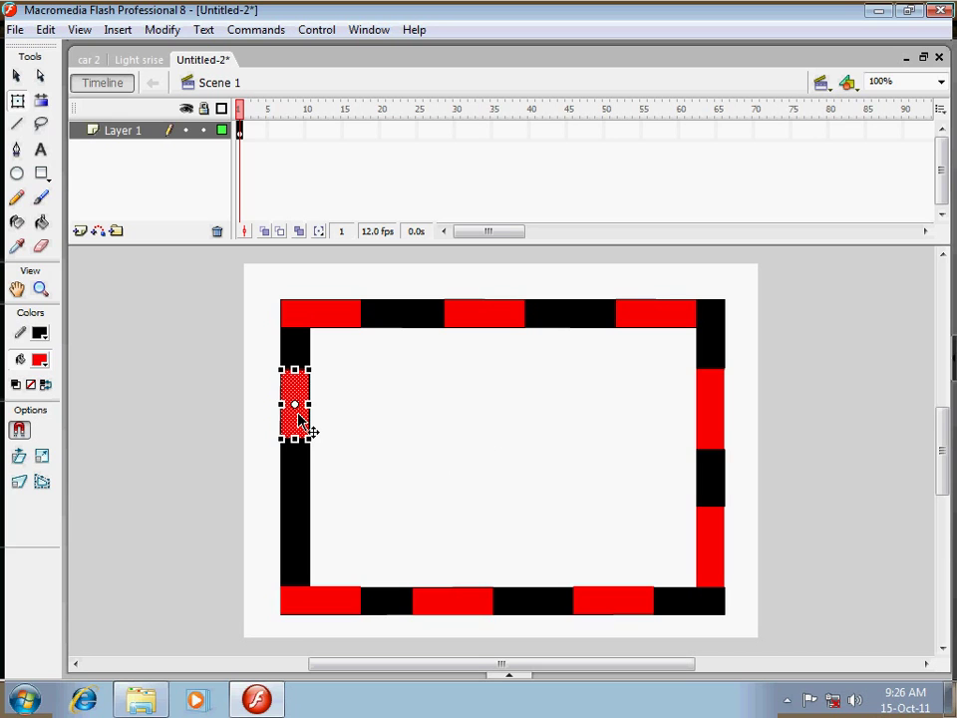
key("ctrl+c")
key("ctrl+v")
left_click_drag(513, 480, 295, 538)
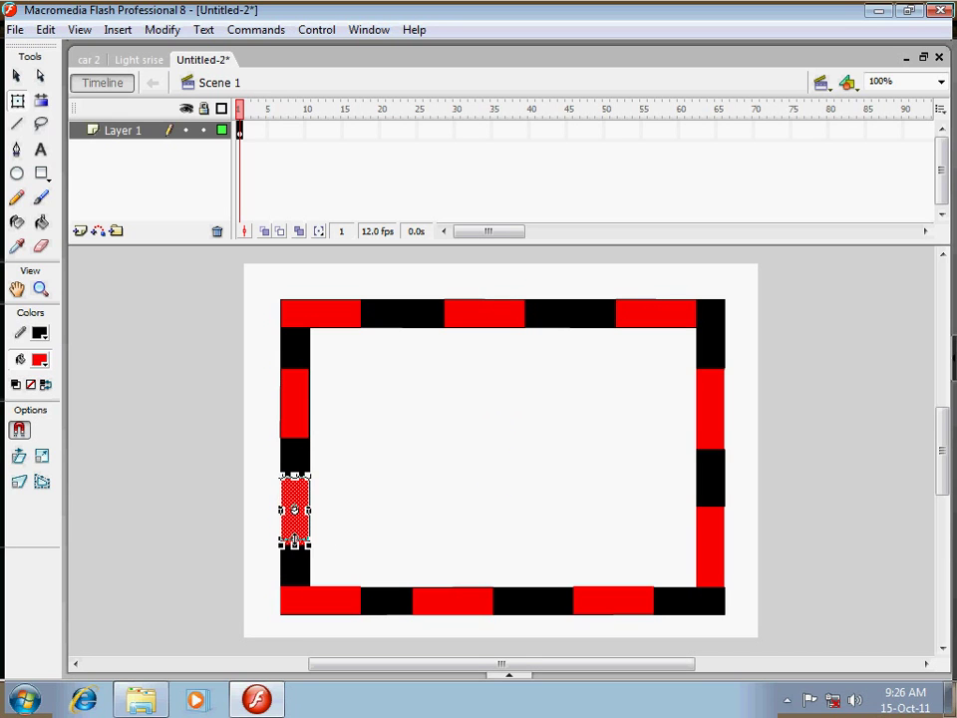
left_click(357, 522)
Delete the white inner fill, retrying with undo until only the bordered frame remains
key("Delete")
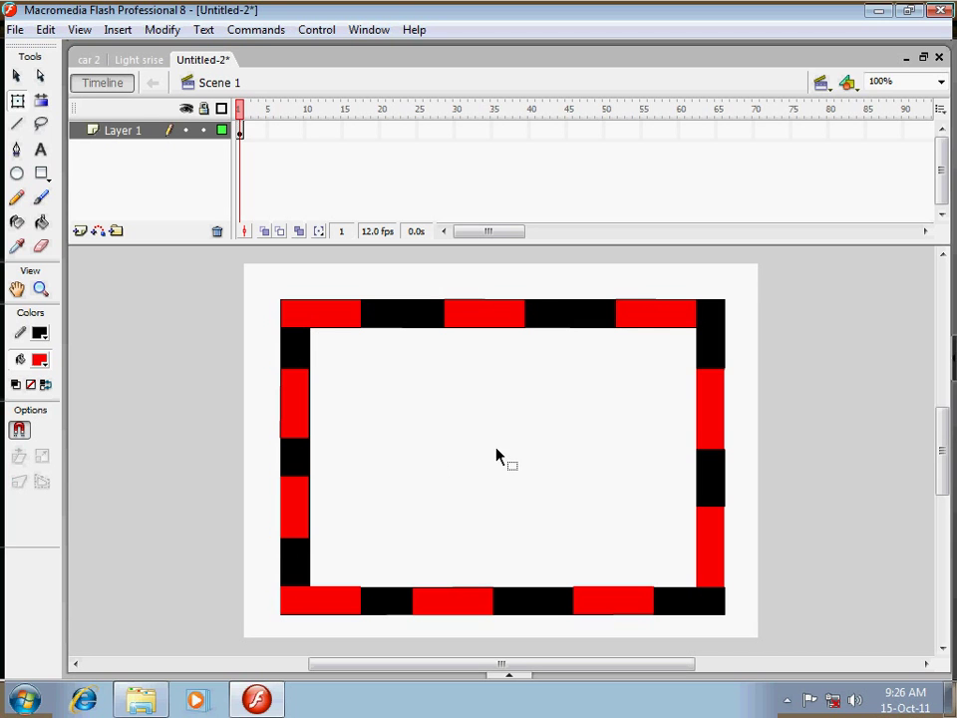
left_click(296, 520)
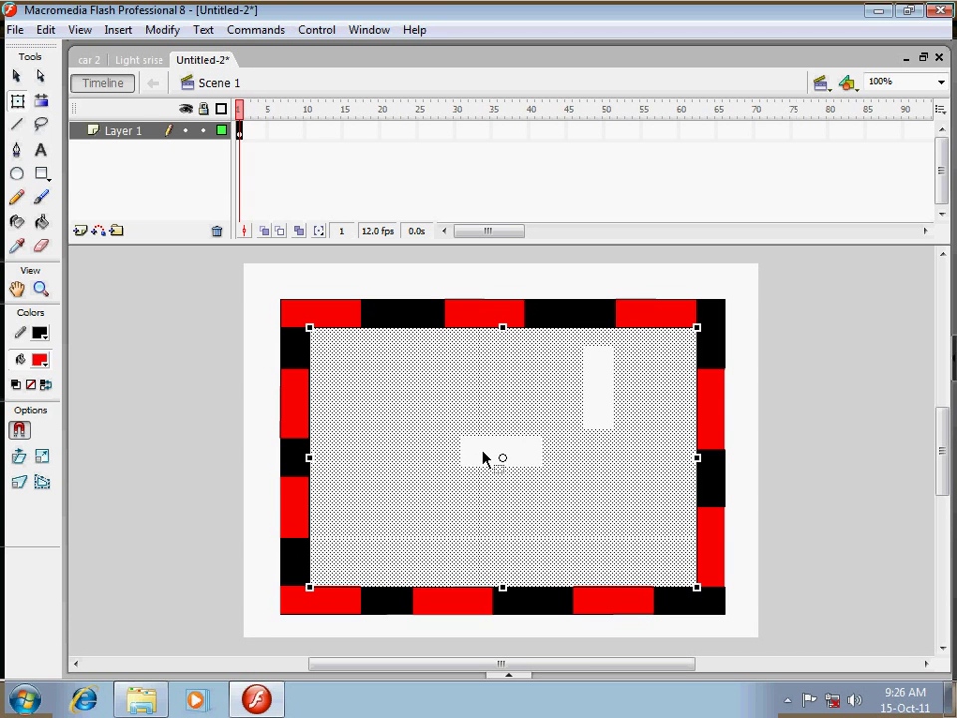
key("Delete")
key("ctrl+z")
key("Delete")
right_click(504, 460)
key("Escape")
key("ctrl+z")
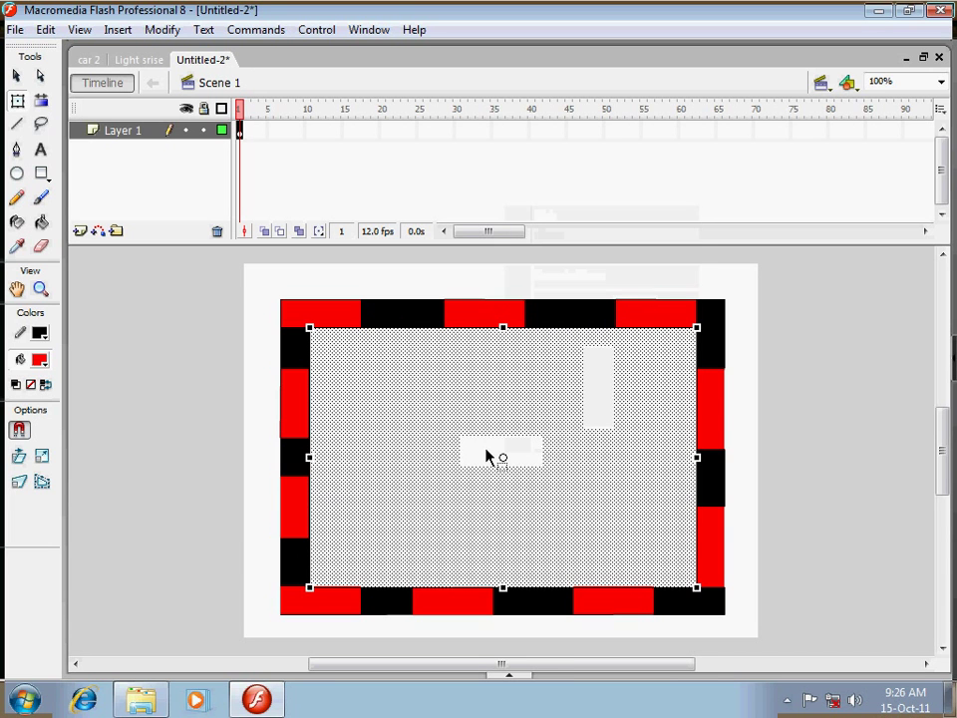
key("Delete")
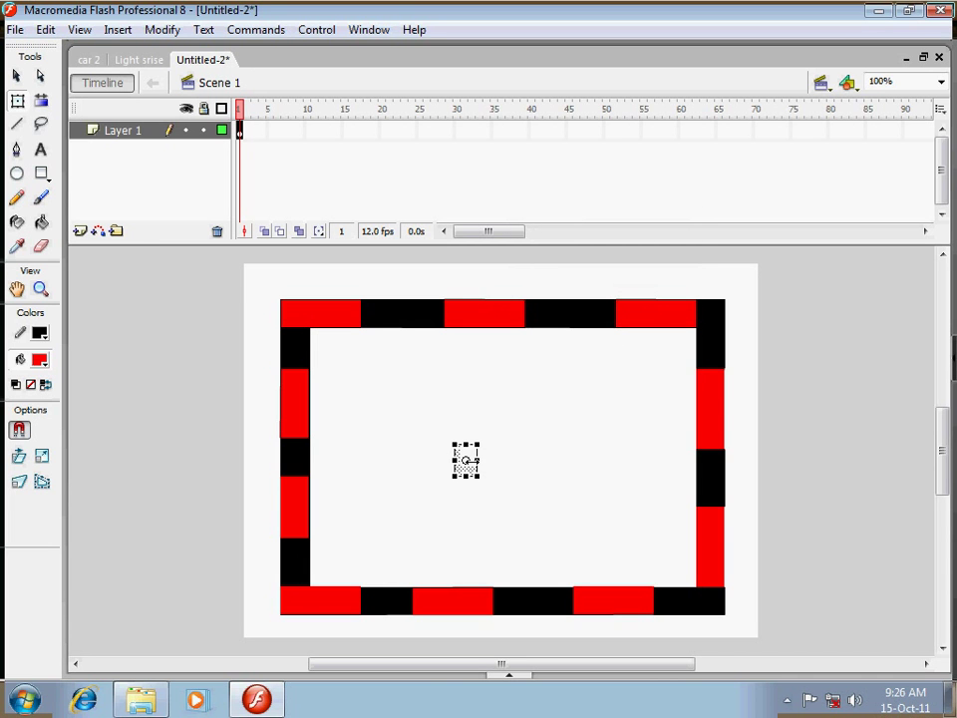
key("Delete")
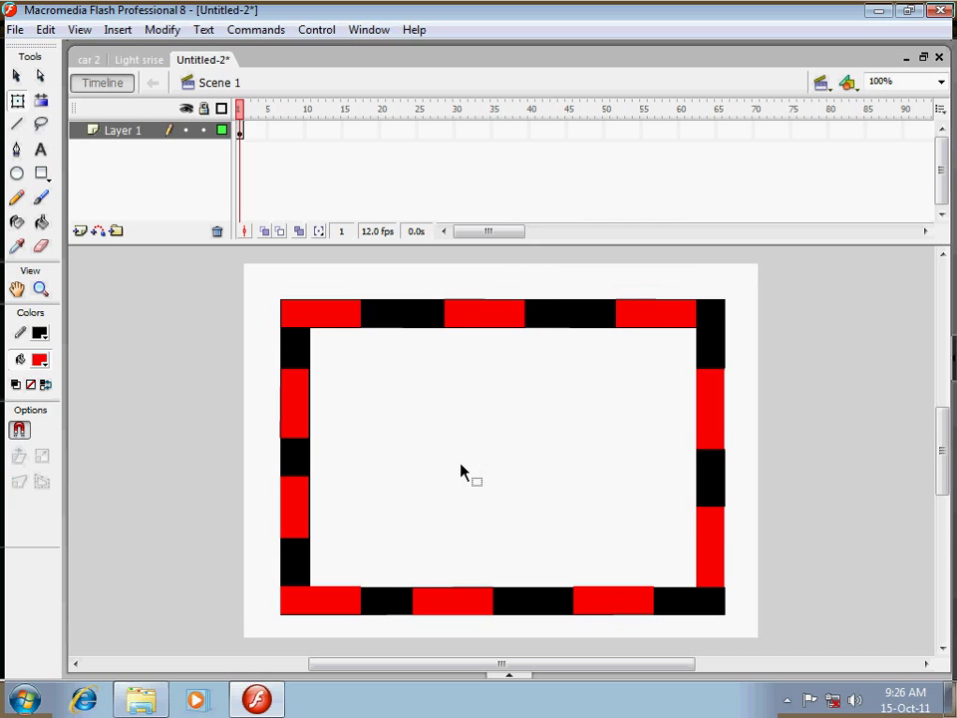
key("ctrl+z")
key("Delete")
key("ctrl+z")
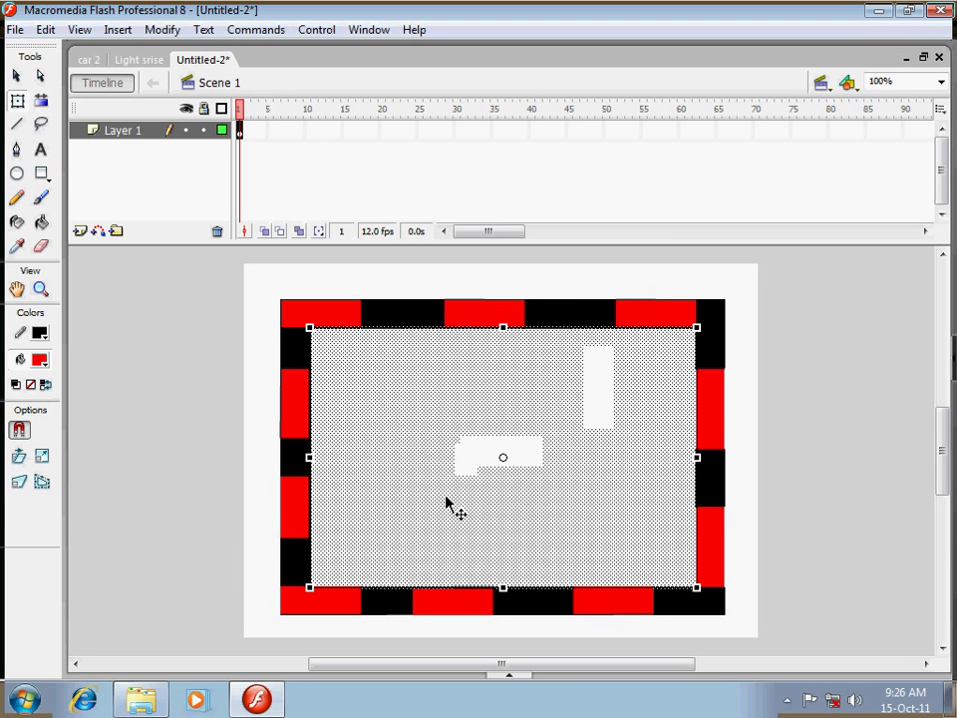
key("Delete")
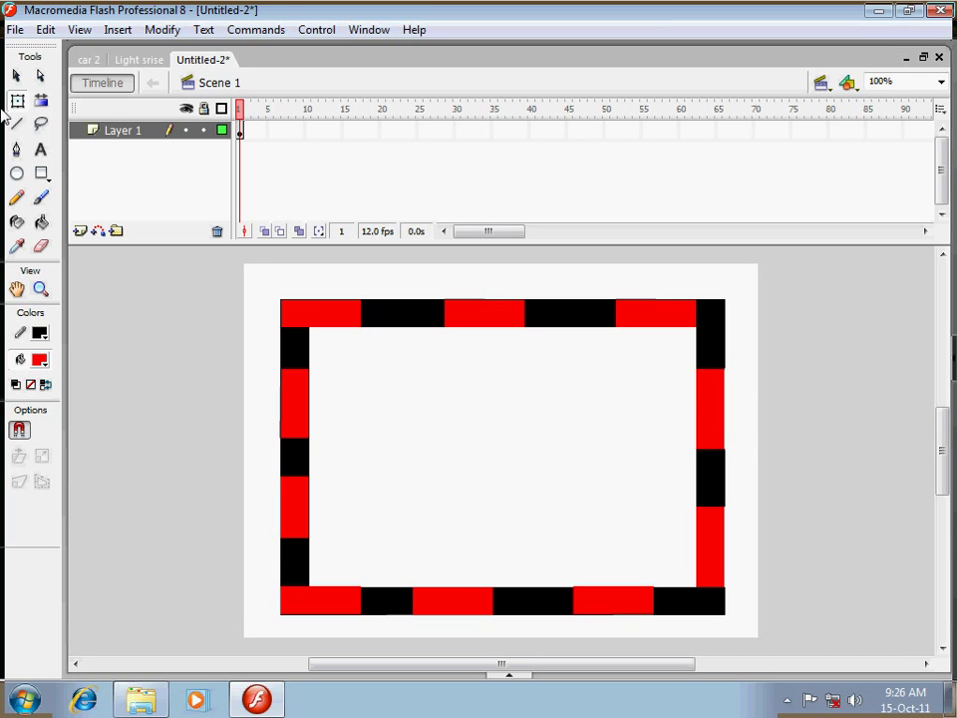
Recolour the top-middle border block blue with the Paint Bucket
left_click(253, 701)
left_click(253, 701)
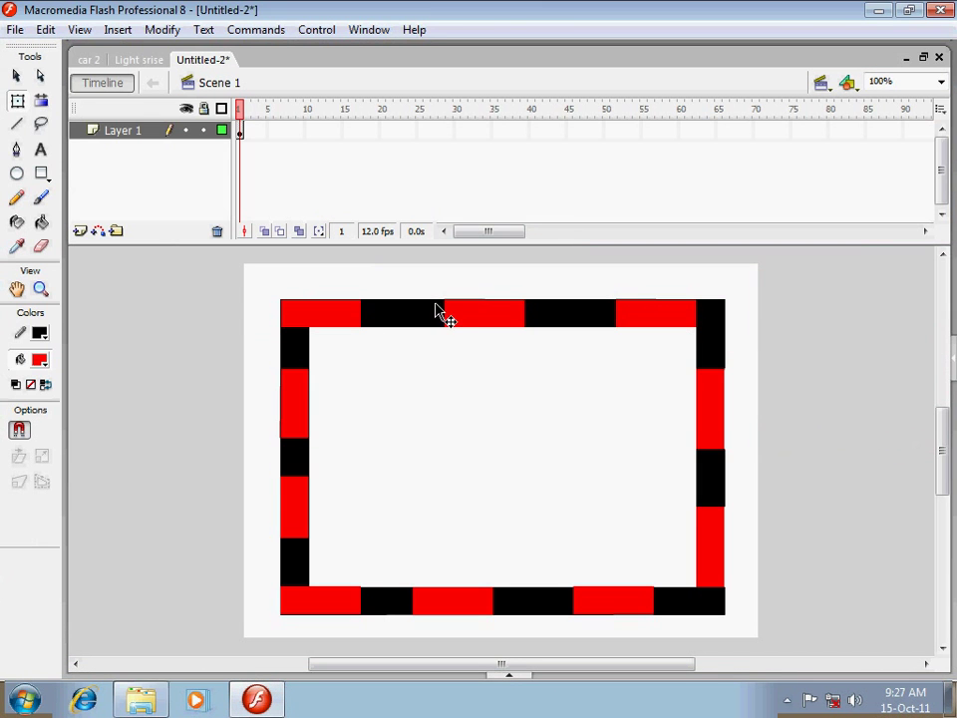
left_click(42, 359)
left_click(31, 514)
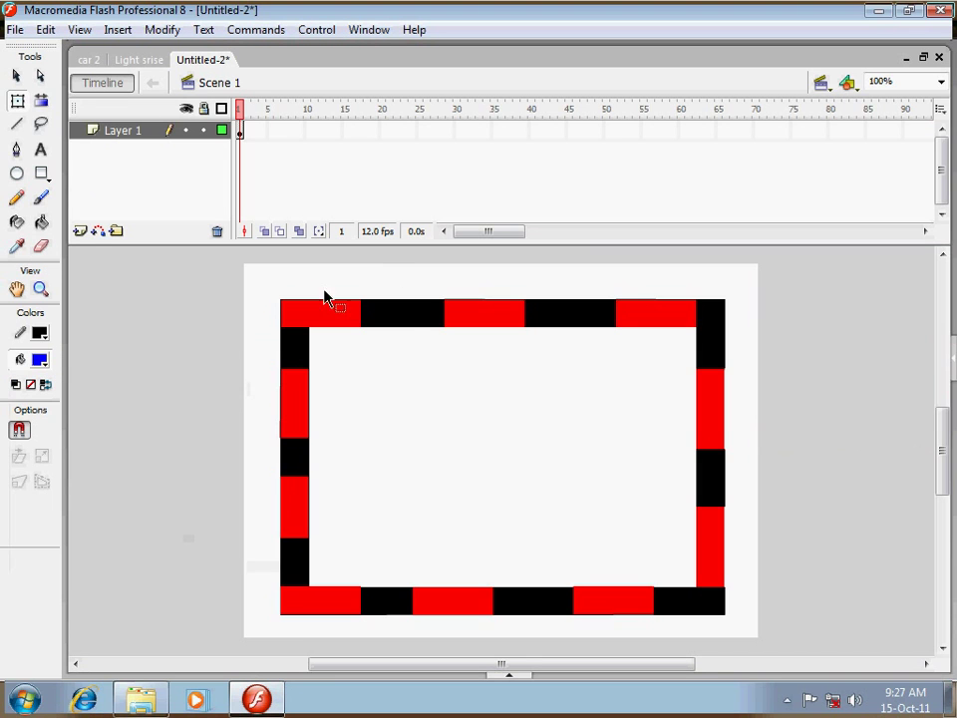
left_click(42, 223)
left_click(482, 311)
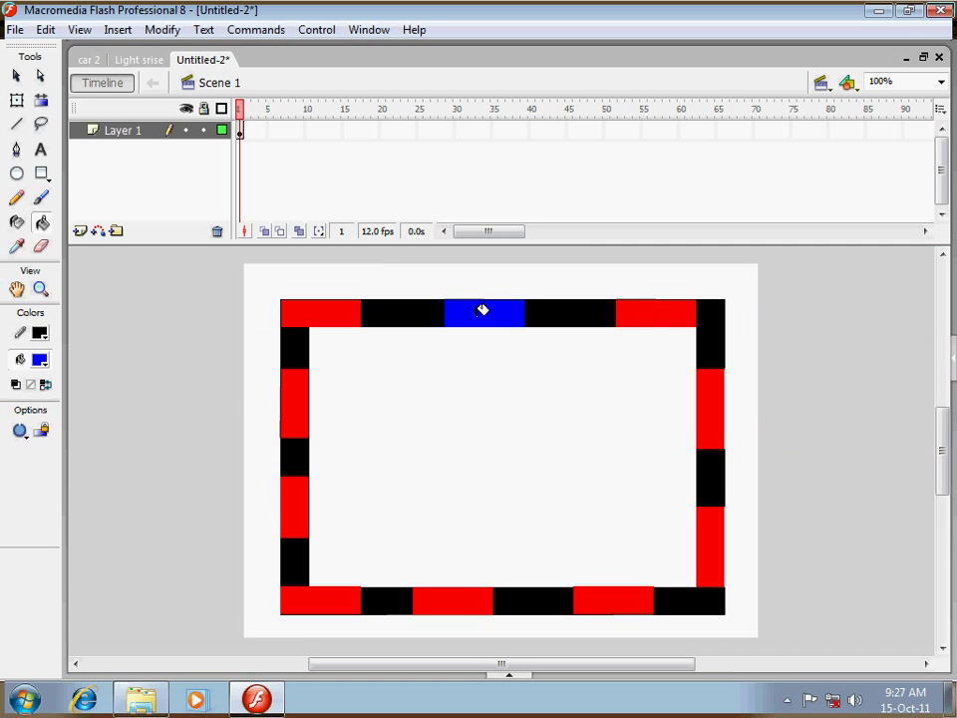
Fill the top-right block and the bottom border's right block green
left_click(40, 359)
left_click(29, 496)
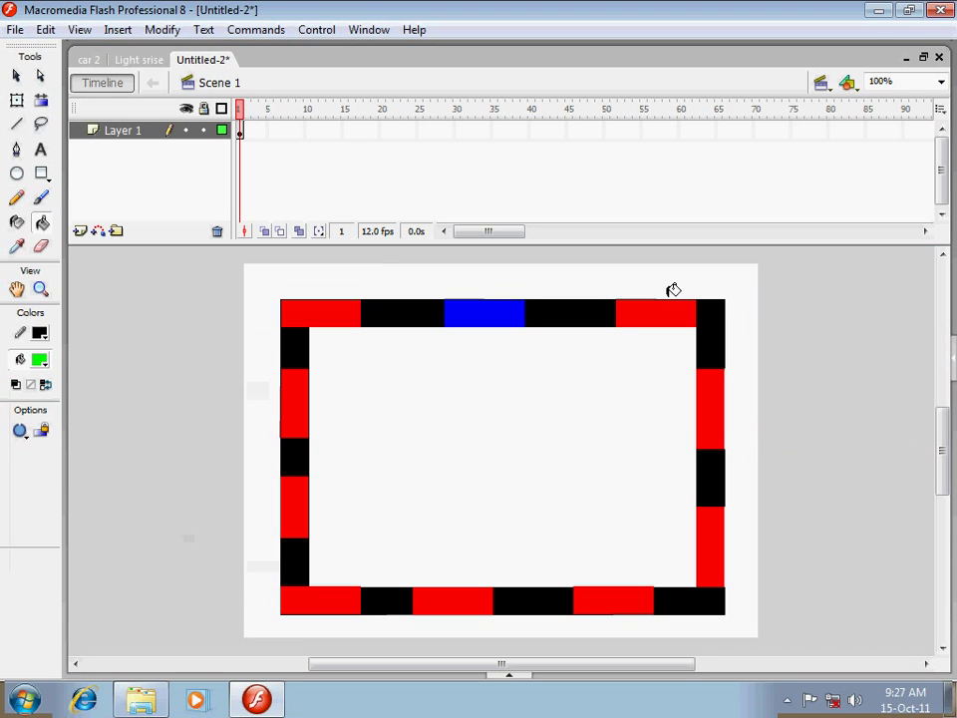
left_click(668, 308)
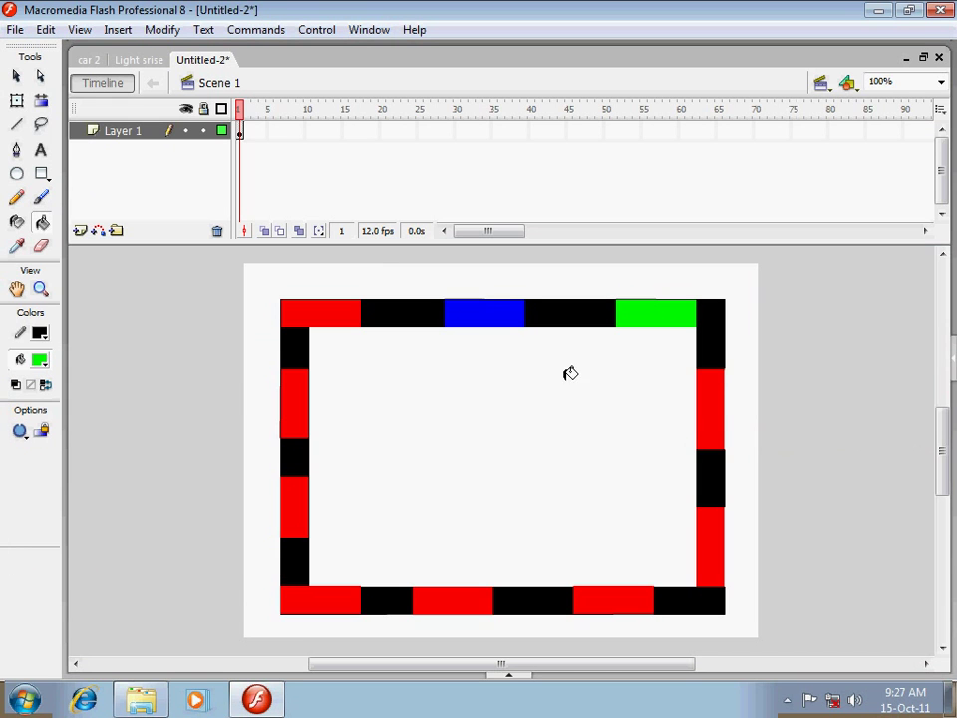
left_click(45, 342)
left_click(44, 340)
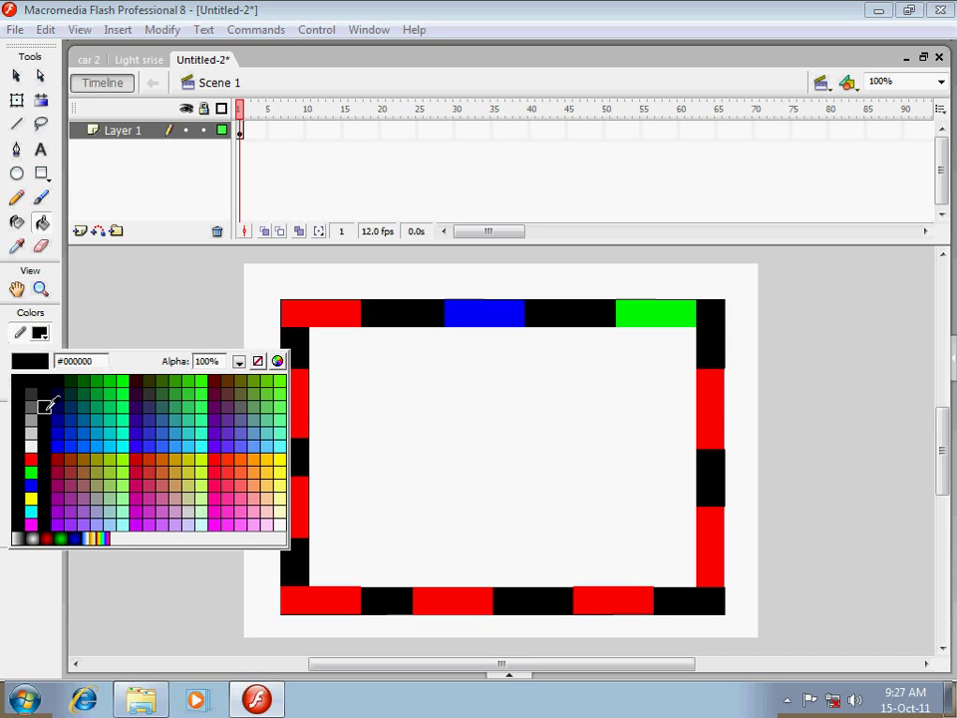
left_click(33, 483)
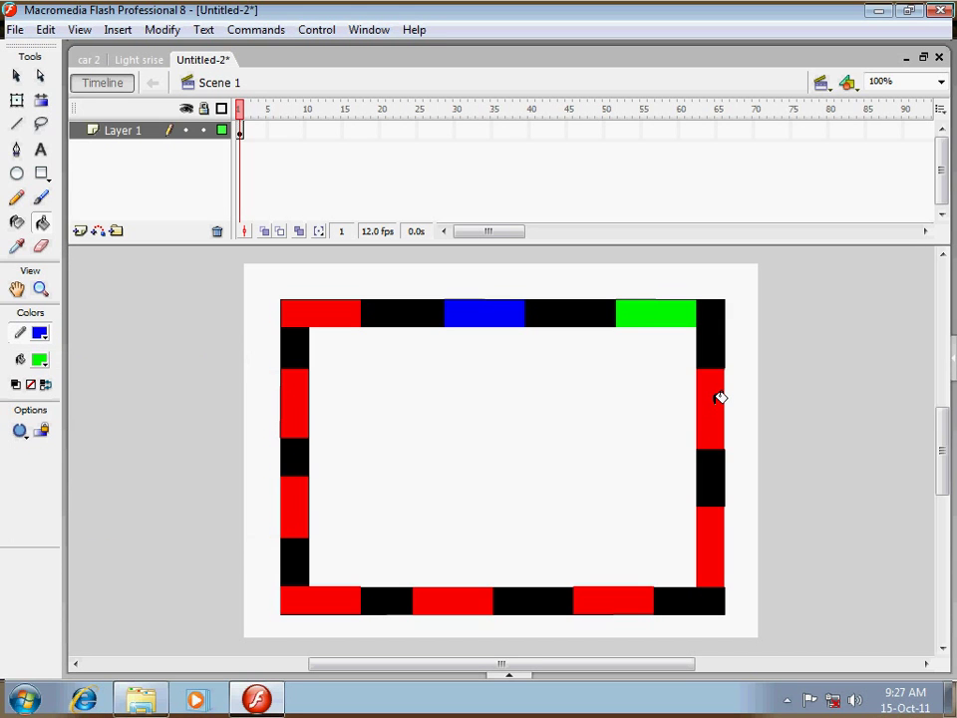
left_click(720, 528)
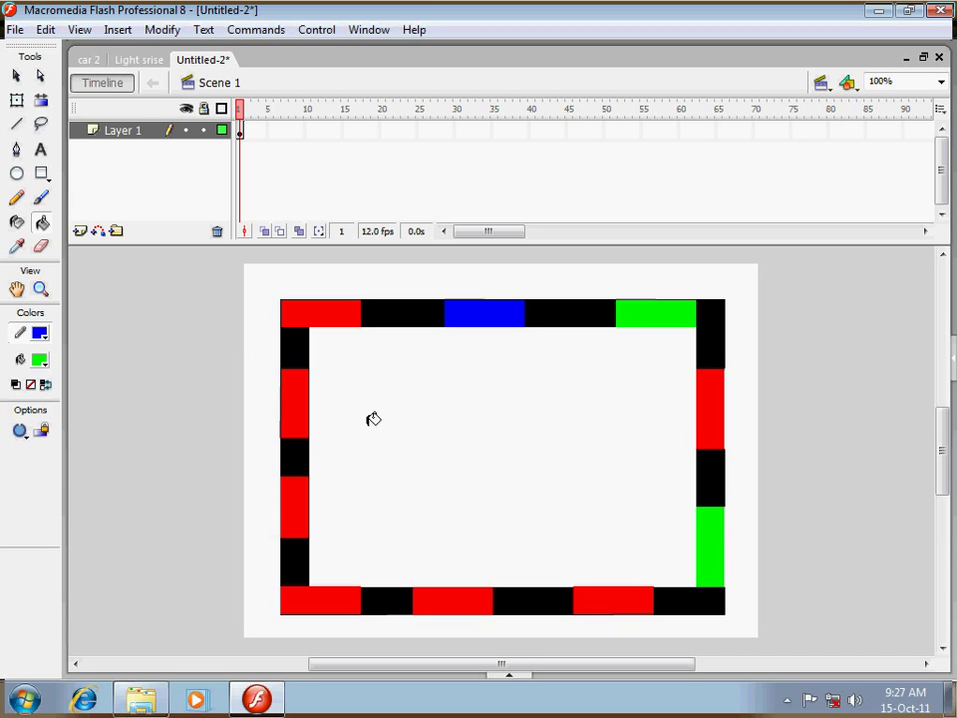
key("ctrl+z")
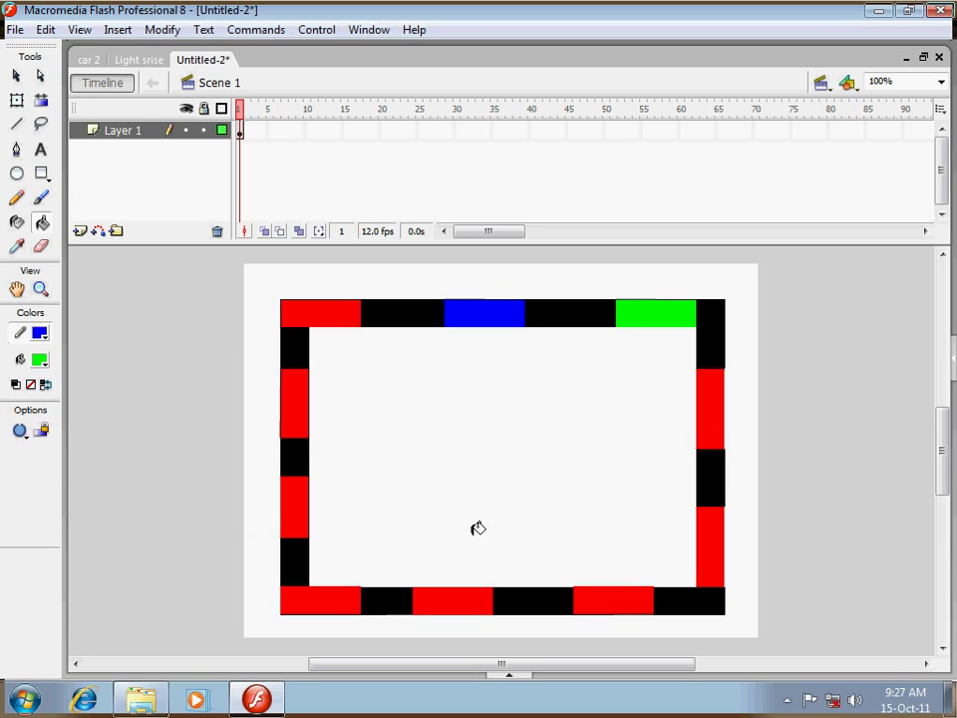
left_click(617, 601)
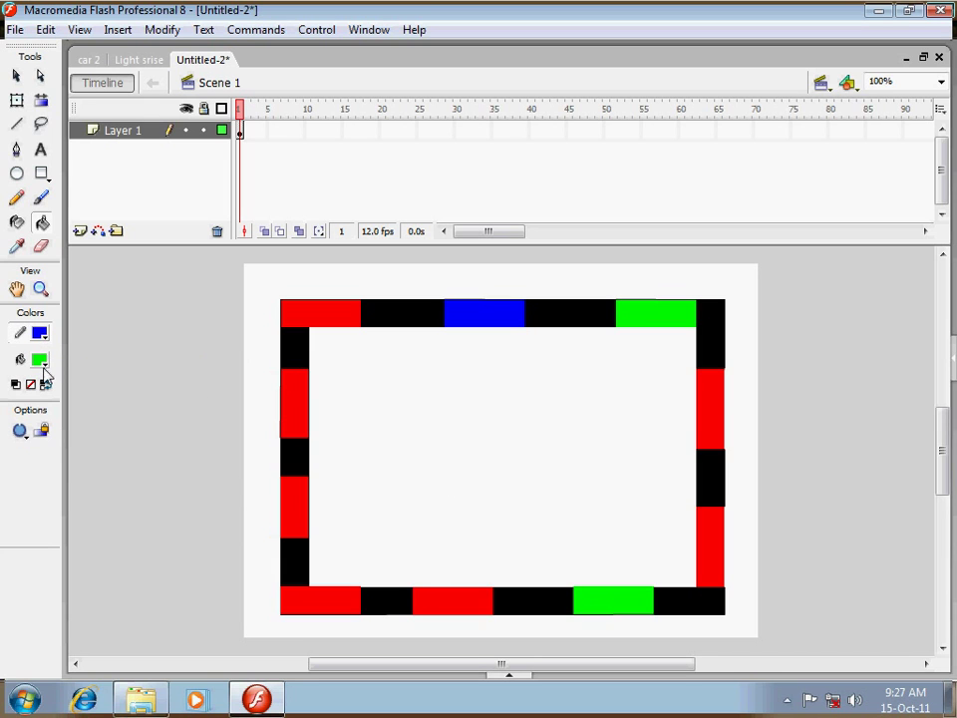
With a black stroke, fill the lower right-side and bottom-left blocks blue
left_click(42, 336)
left_click(24, 389)
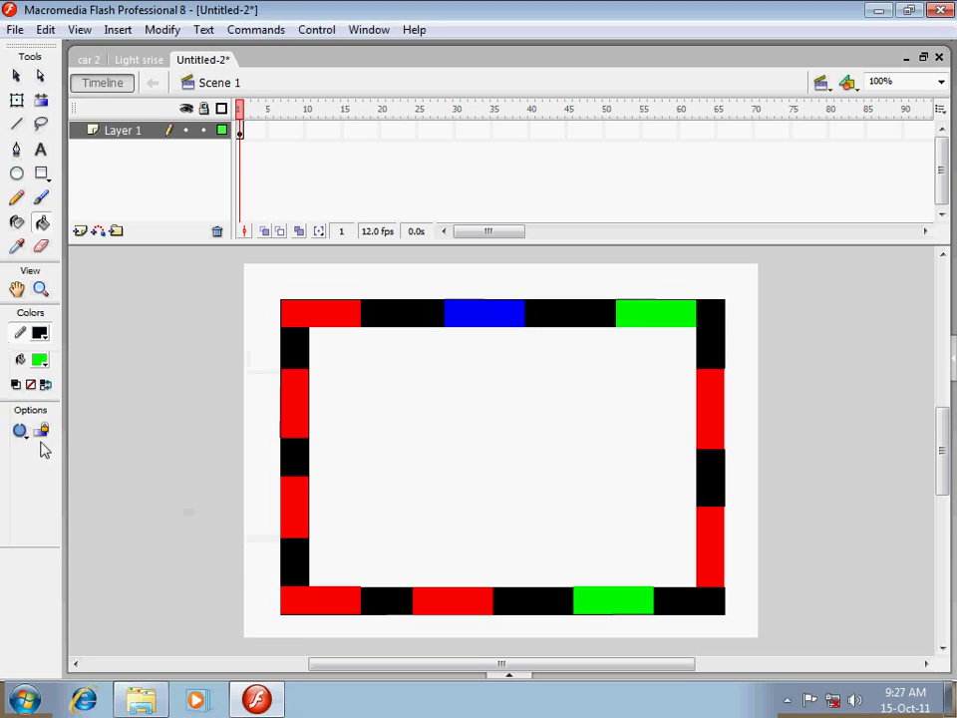
left_click(42, 361)
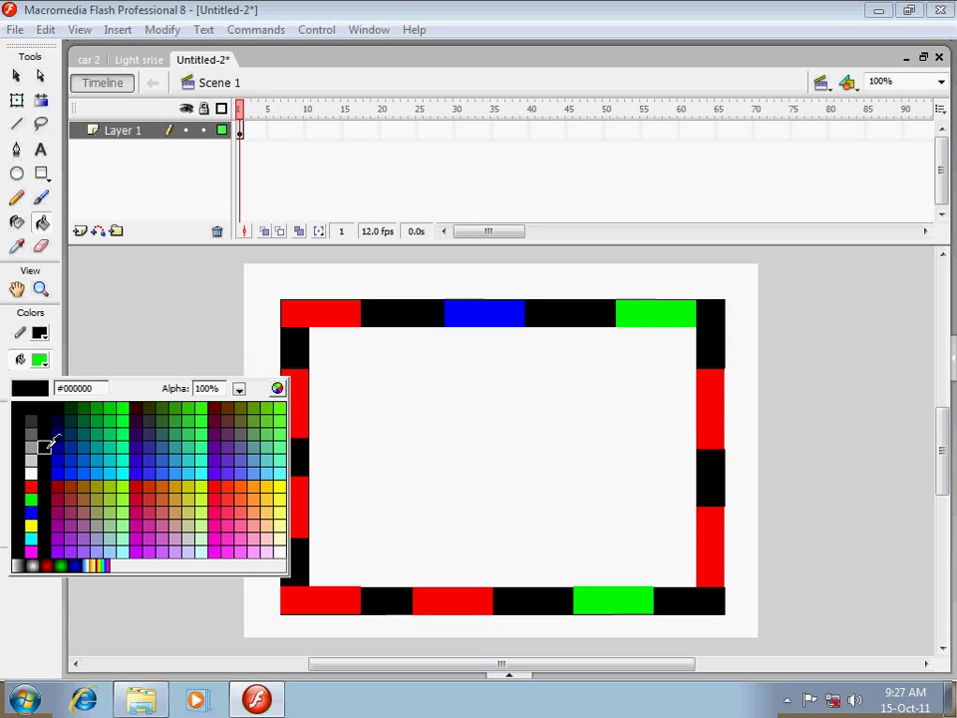
left_click(31, 511)
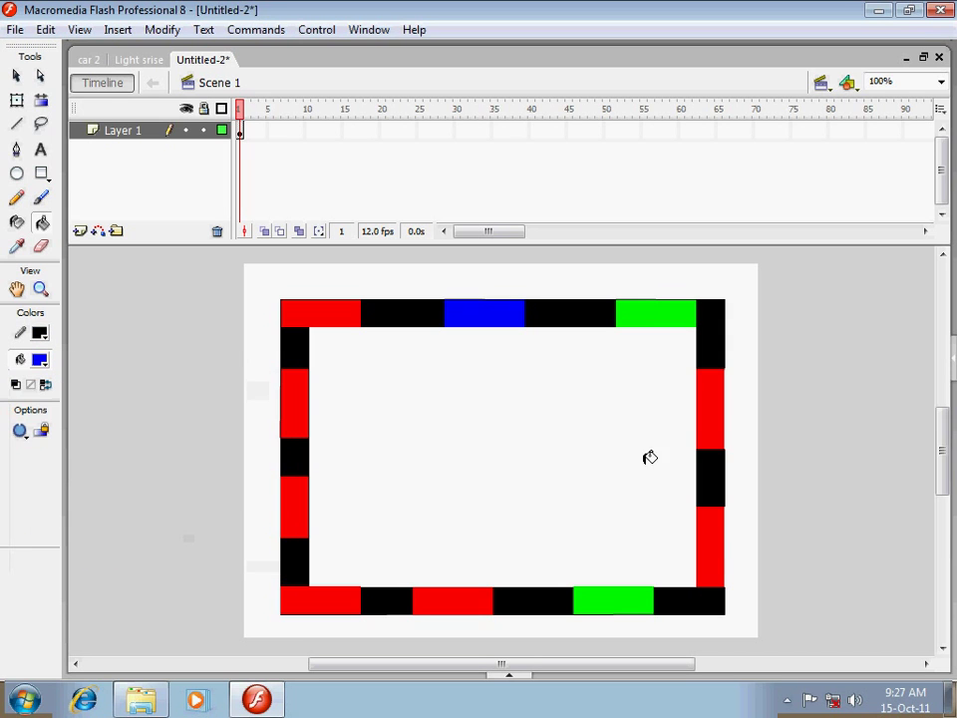
left_click(722, 526)
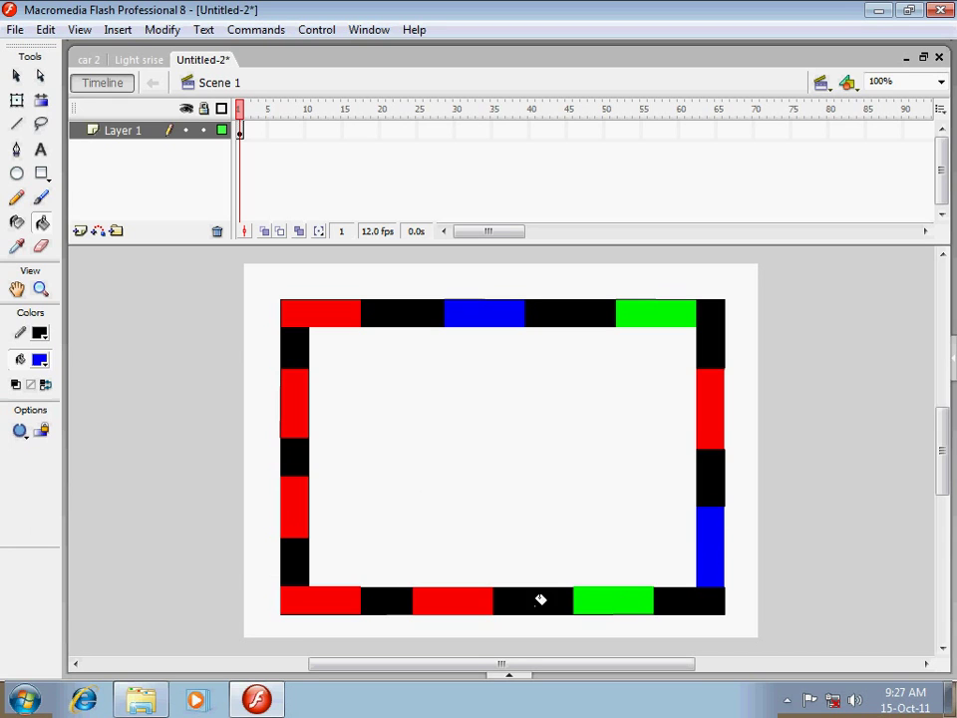
left_click(299, 586)
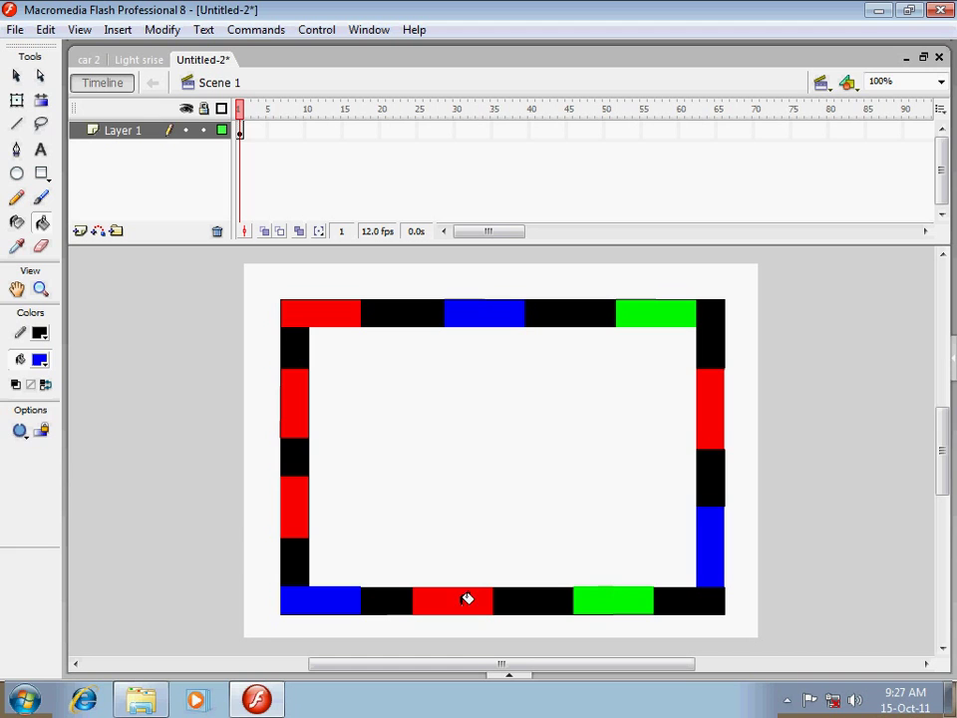
Fill the lower left-side border block green
left_click(44, 363)
left_click(22, 499)
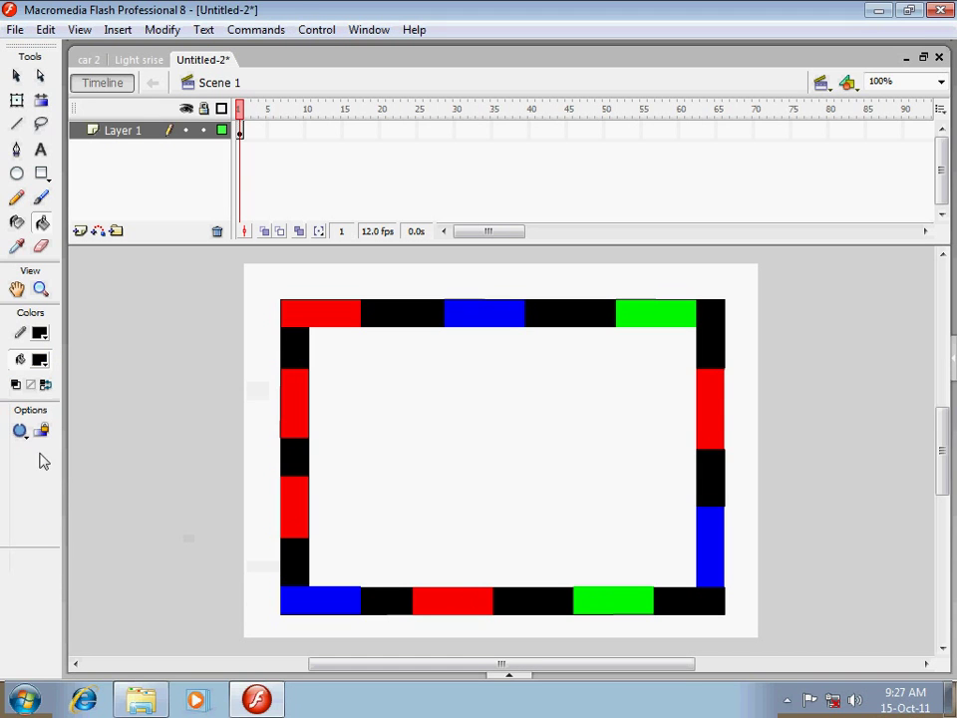
left_click(42, 361)
left_click(34, 505)
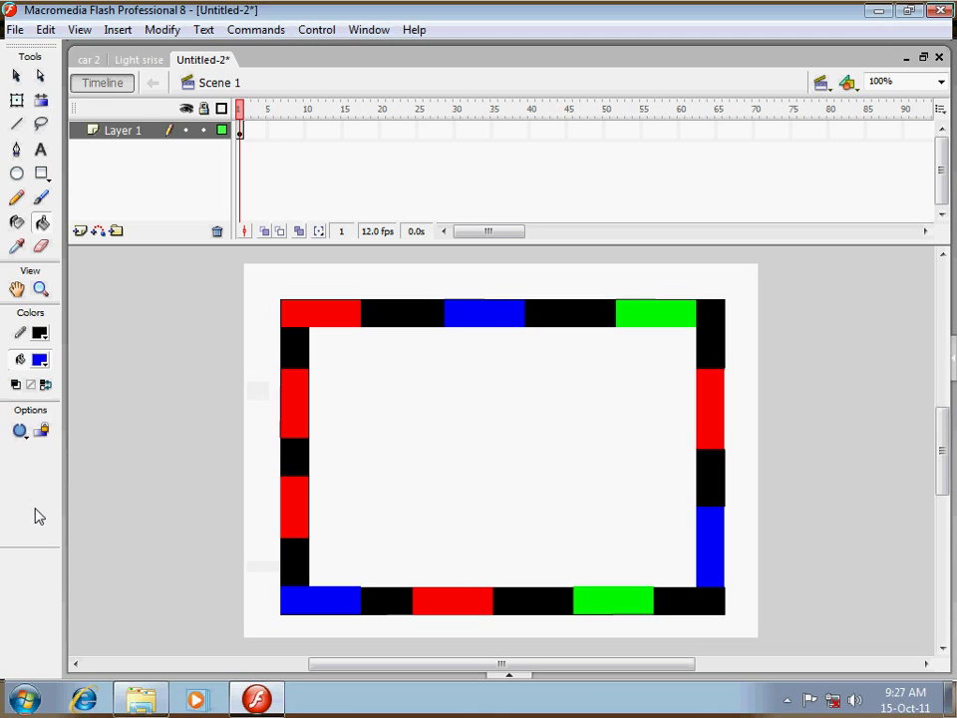
left_click(42, 362)
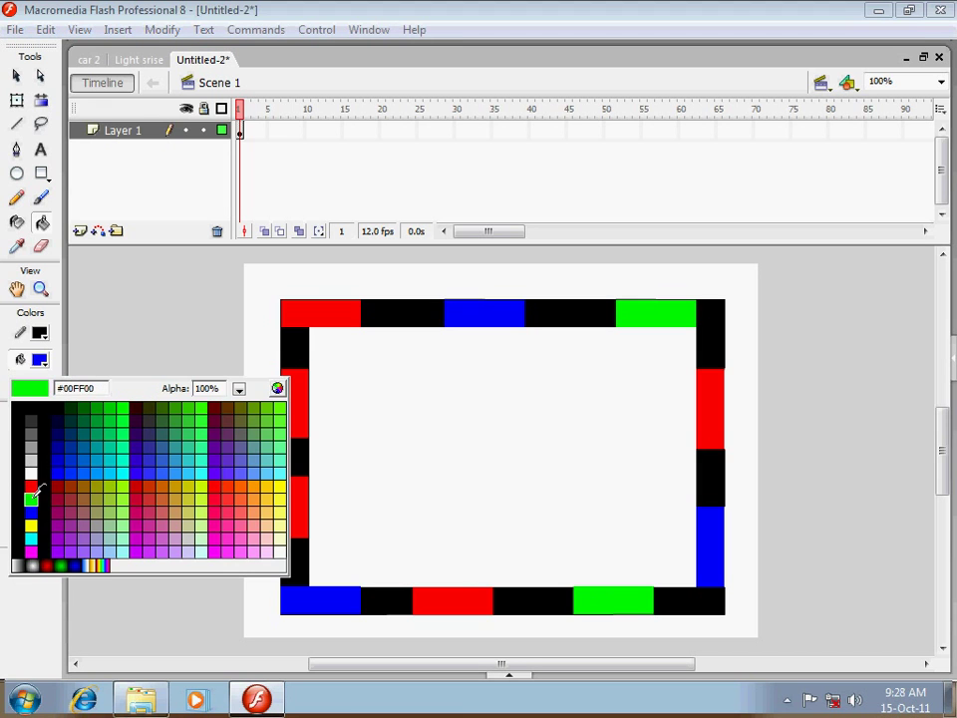
left_click(30, 495)
left_click(297, 484)
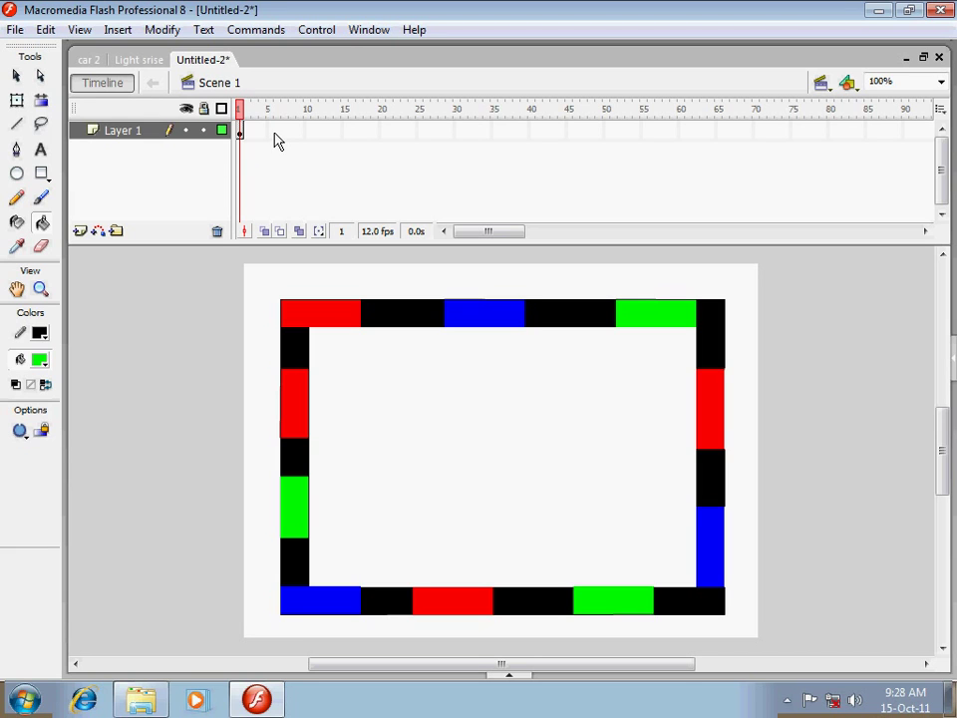
left_click(272, 139)
Insert a keyframe at frame 5 of Layer 1 holding the coloured border
right_click(273, 143)
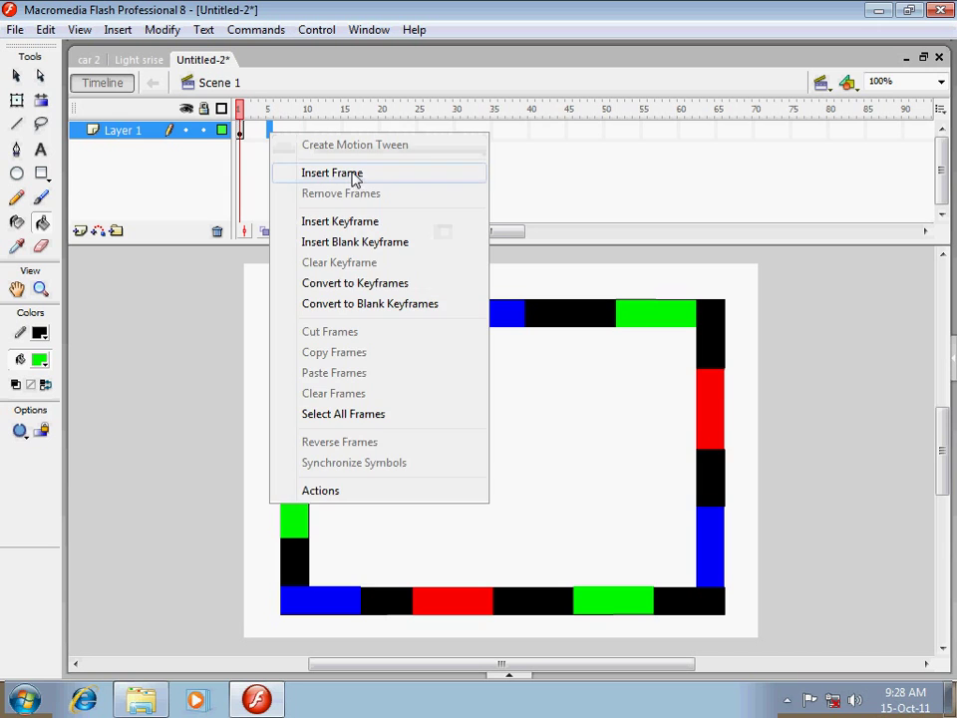
left_click(365, 222)
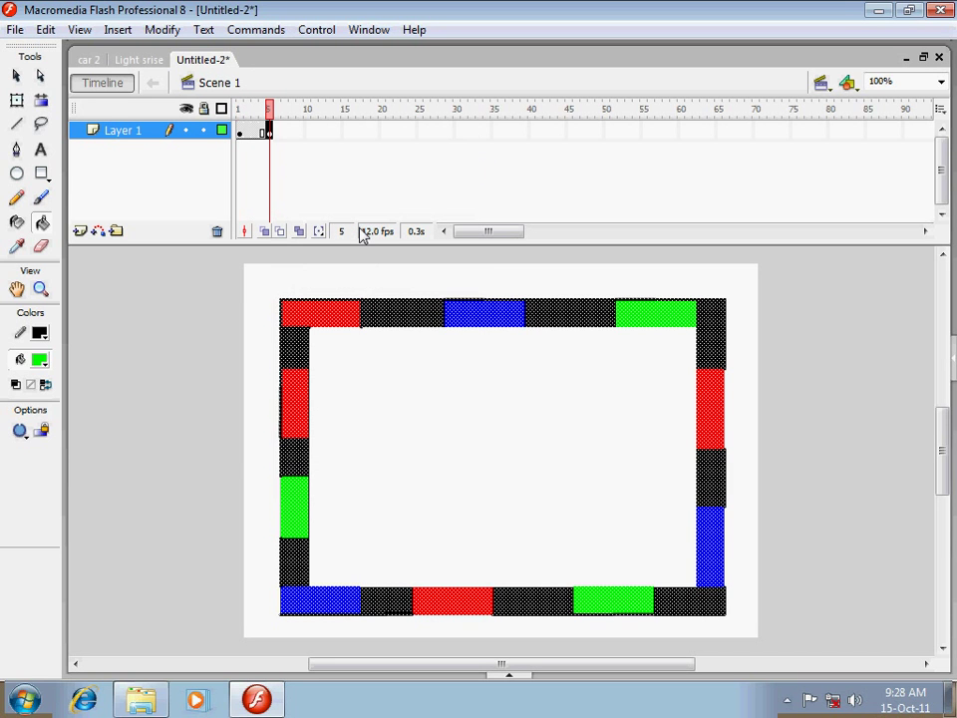
left_click(17, 100)
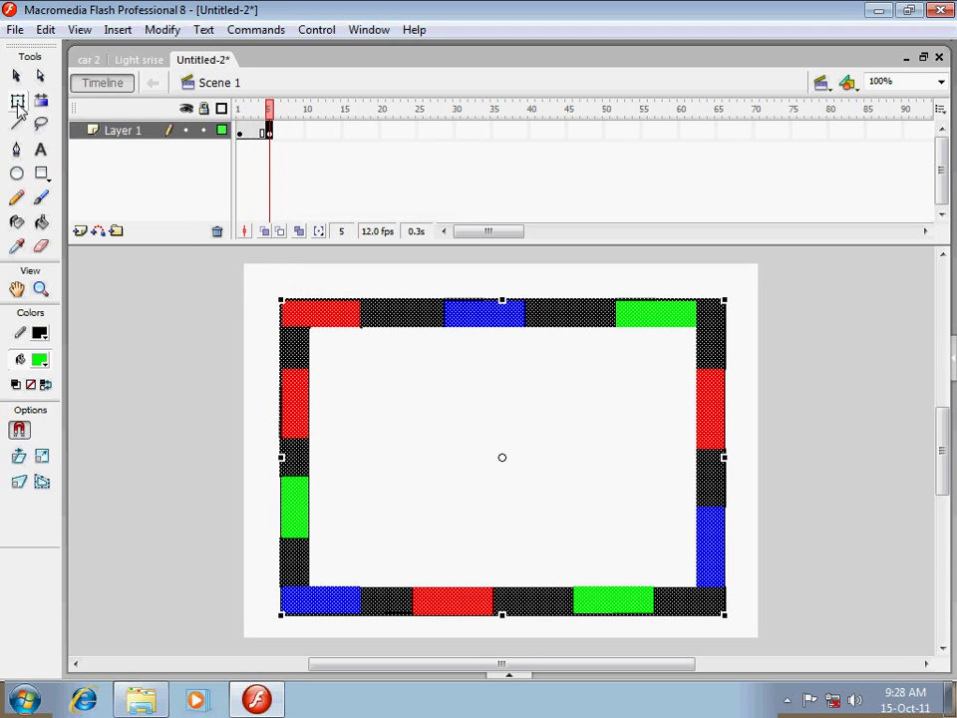
Recolour the top border blocks blue, green and red from left to right
left_click(261, 300)
left_click(328, 317)
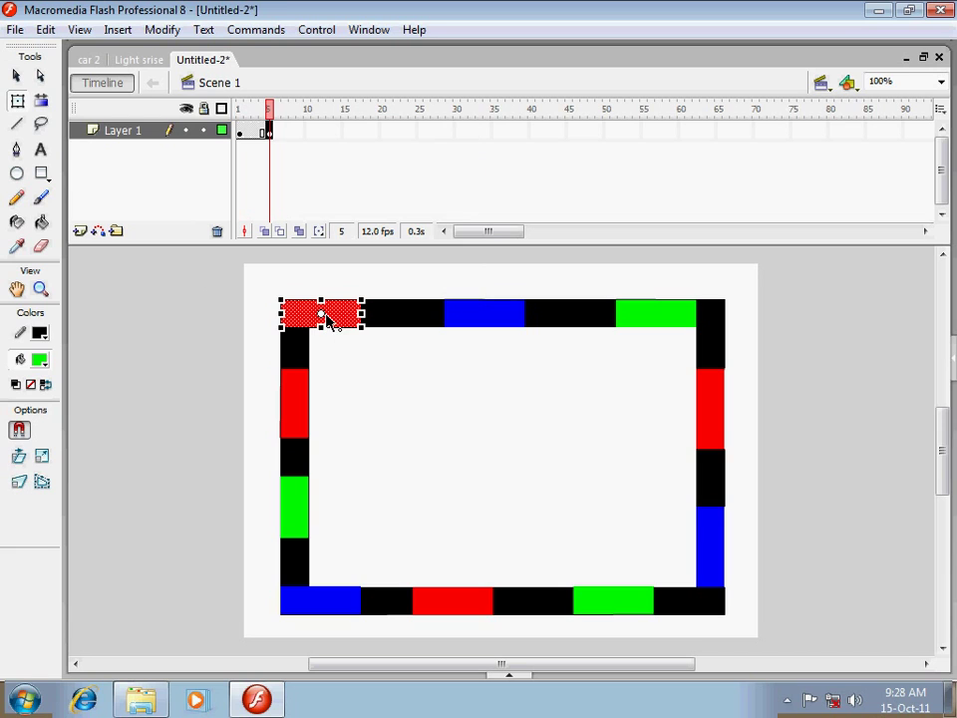
left_click(42, 362)
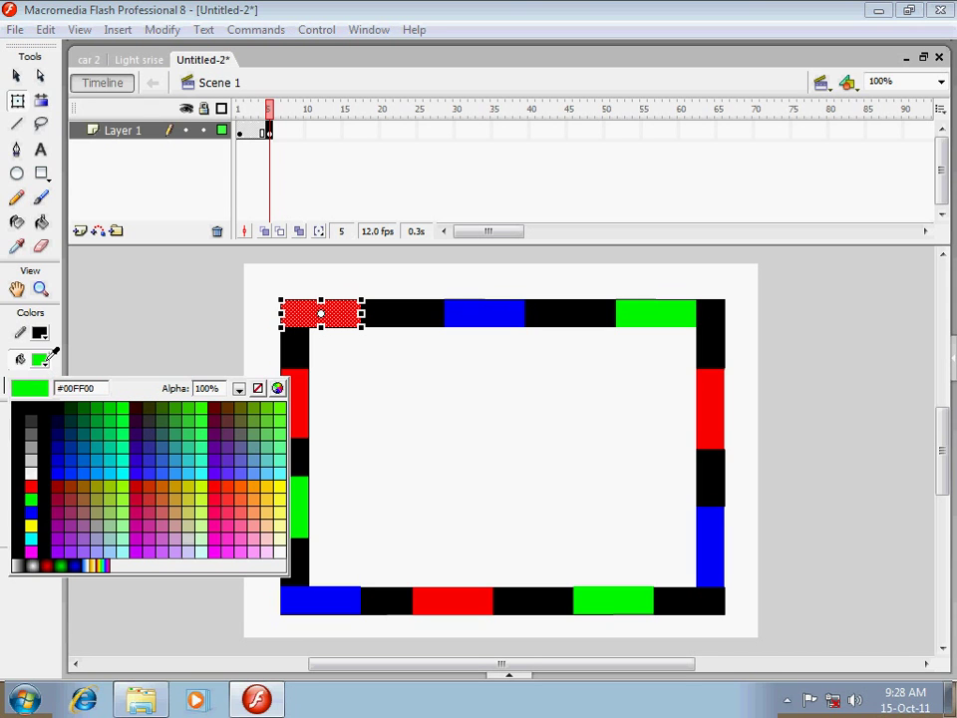
left_click(32, 506)
left_click(474, 321)
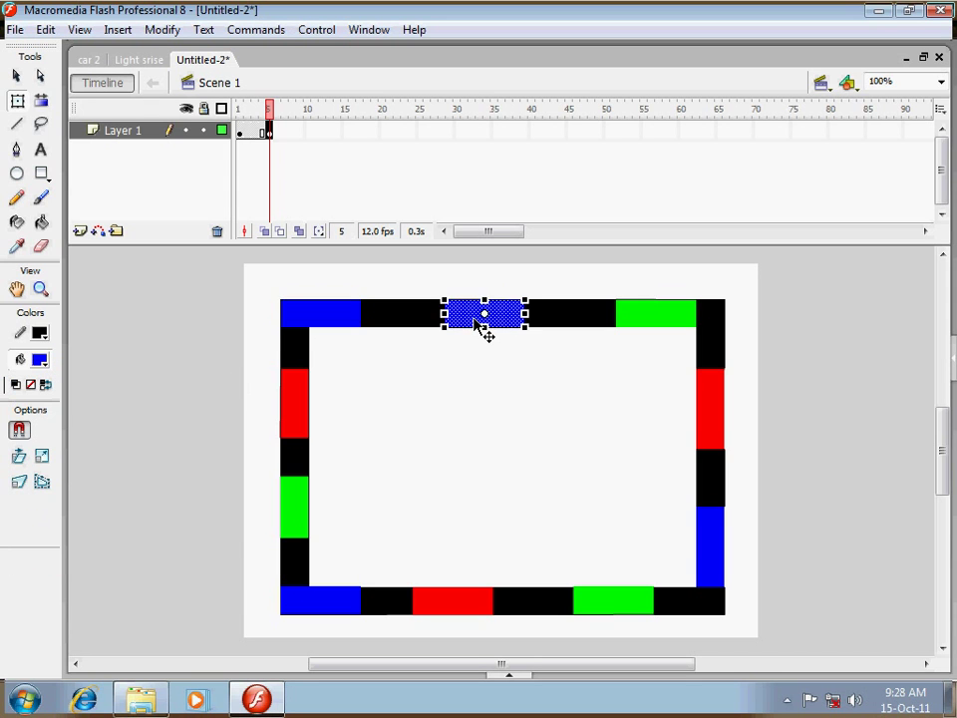
left_click(40, 361)
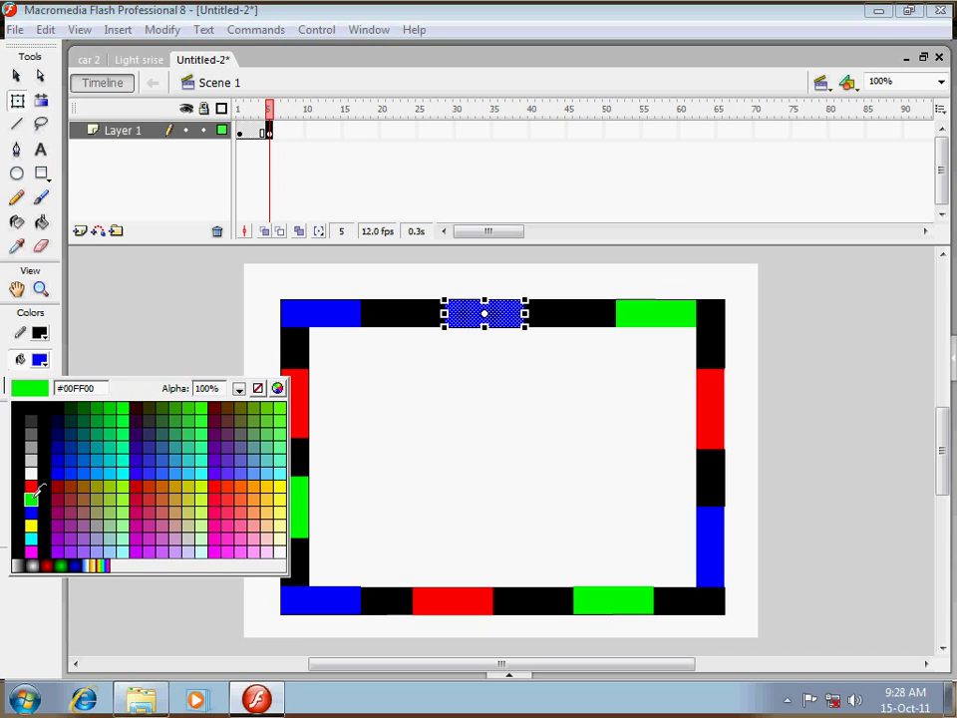
left_click(37, 495)
left_click(658, 313)
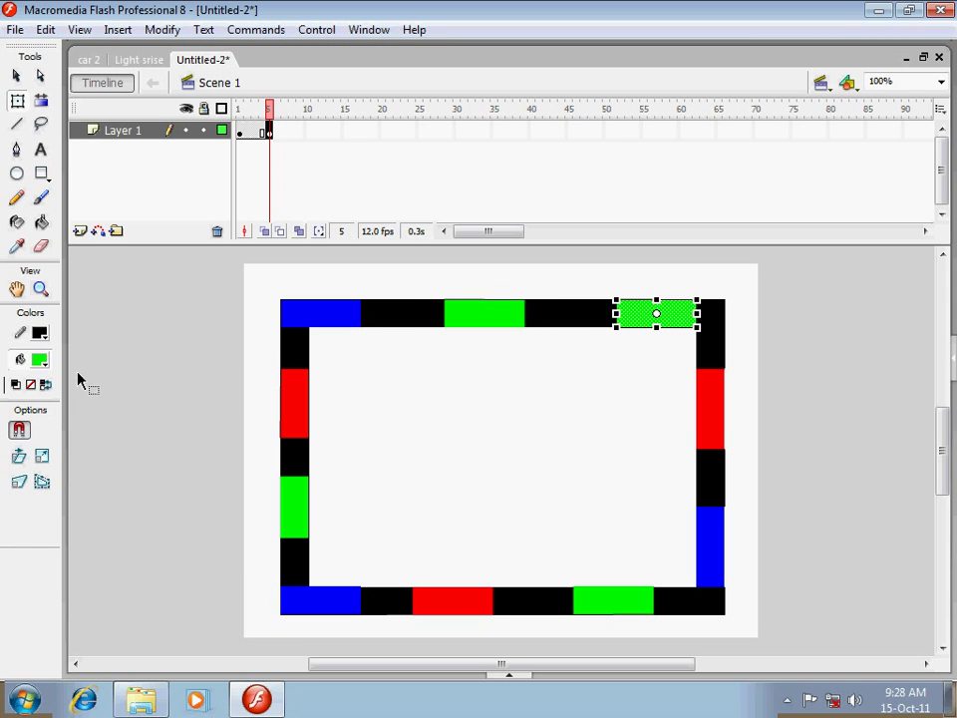
left_click(40, 361)
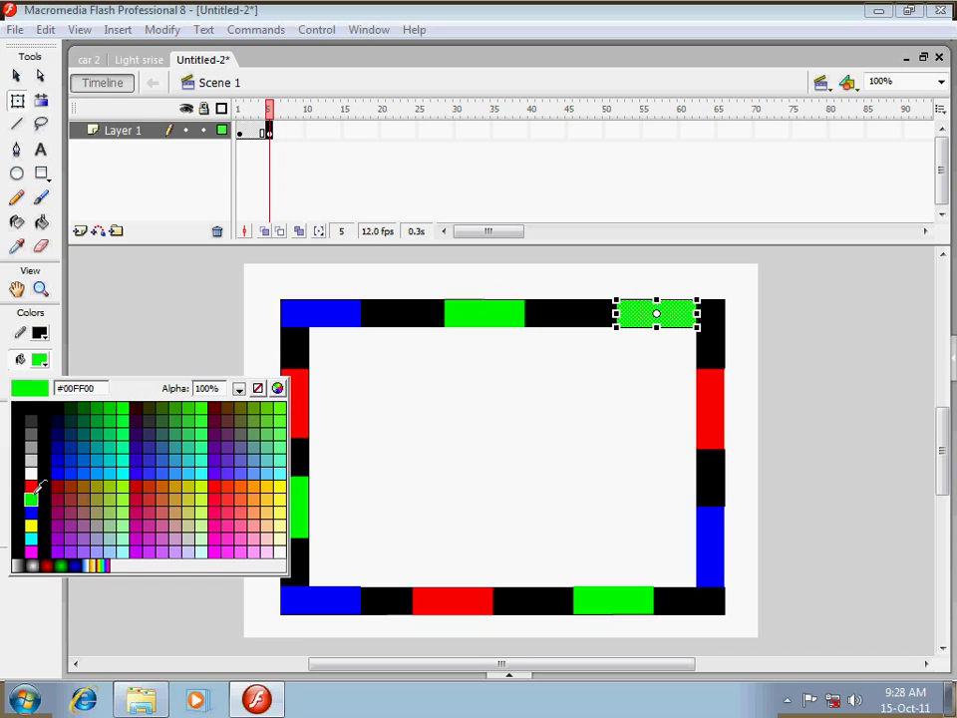
left_click(32, 486)
Turn the upper right-side block blue and the lower right-side block green
left_click(703, 402)
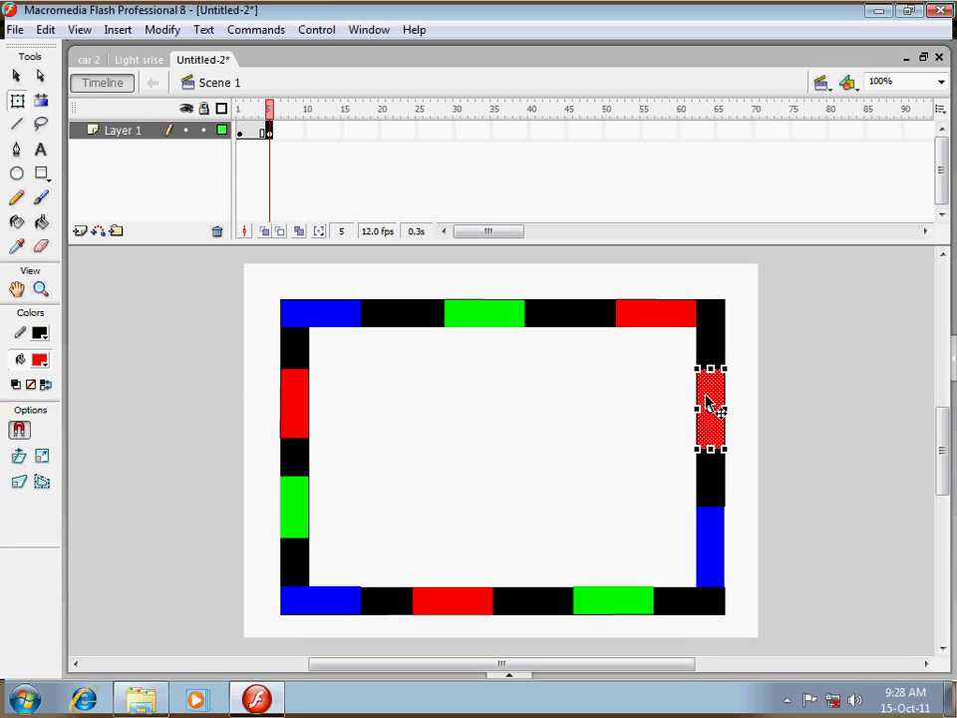
left_click(37, 359)
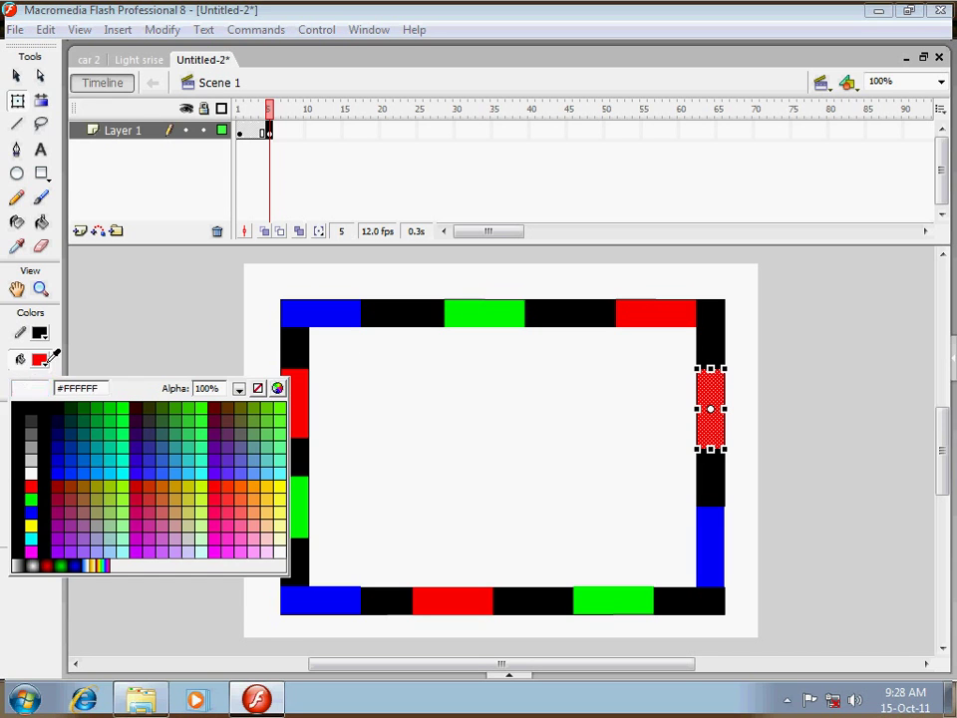
left_click(31, 512)
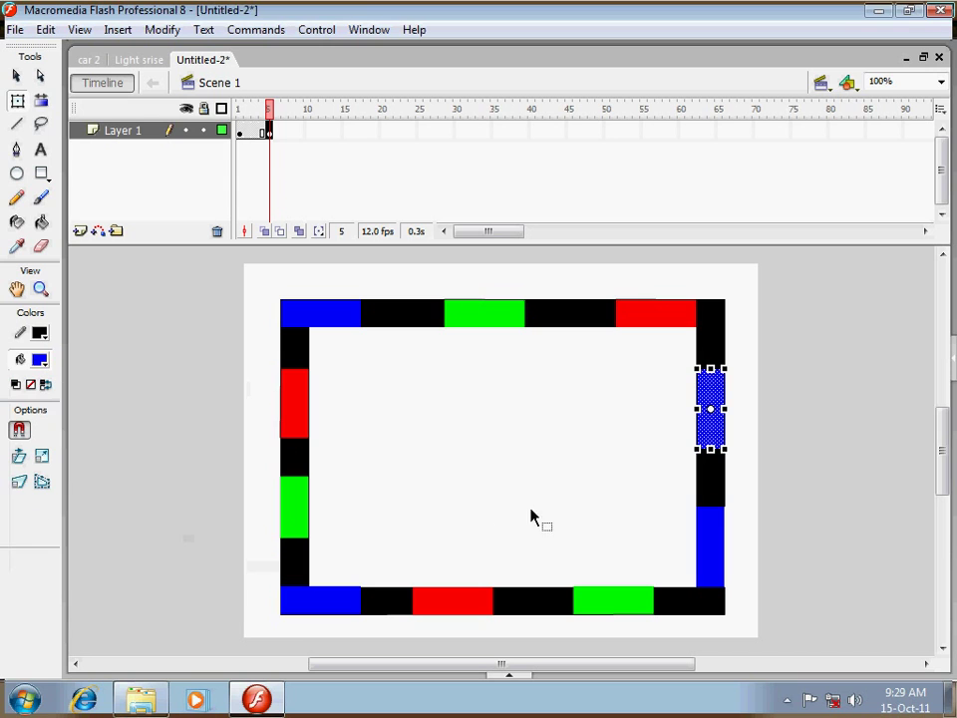
left_click(704, 543)
left_click(38, 360)
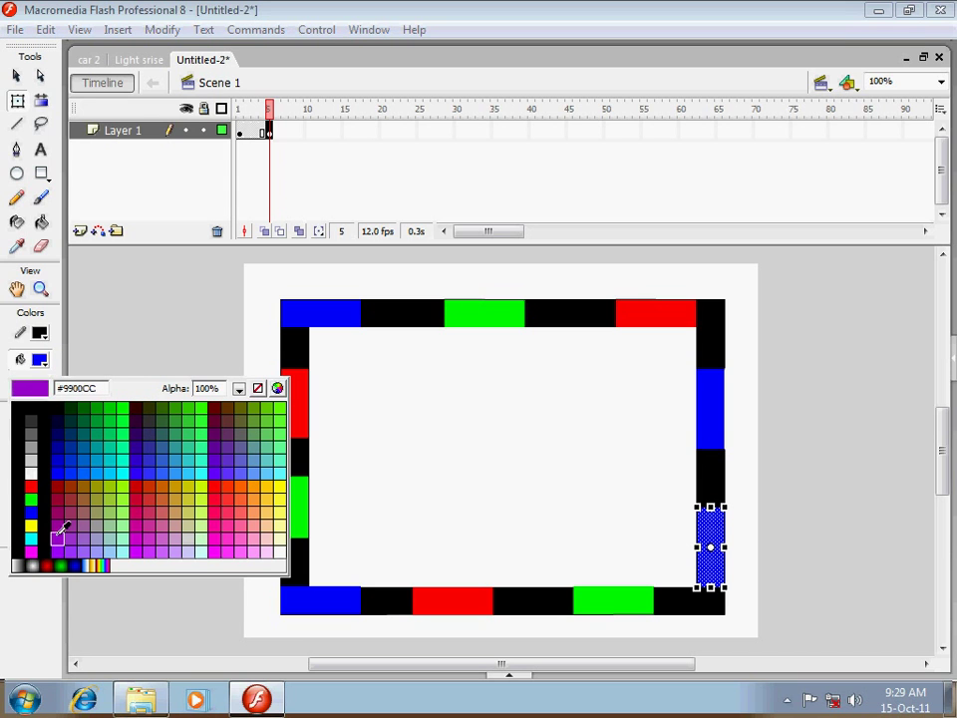
left_click(31, 498)
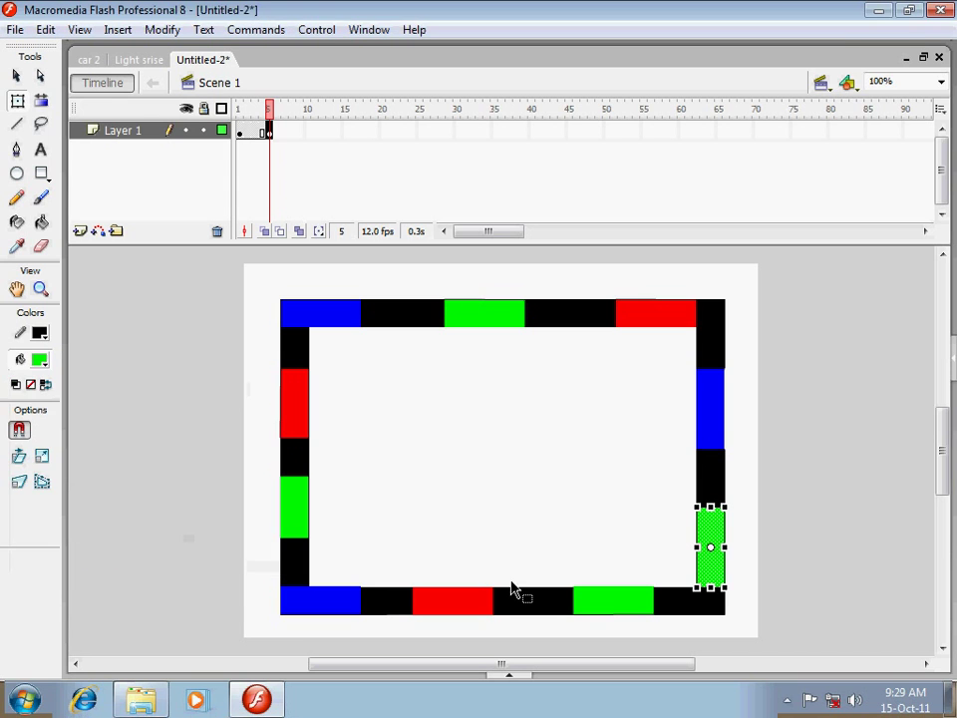
Recolour the bottom border blocks red, blue and green from right to left
left_click(598, 592)
left_click(40, 361)
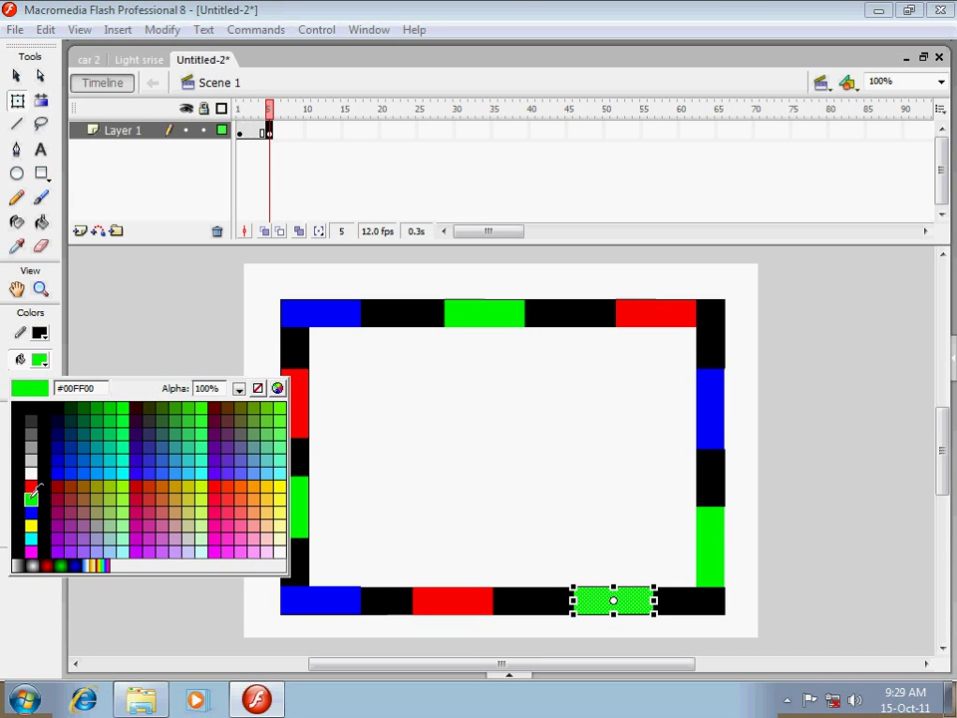
left_click(31, 487)
left_click(462, 602)
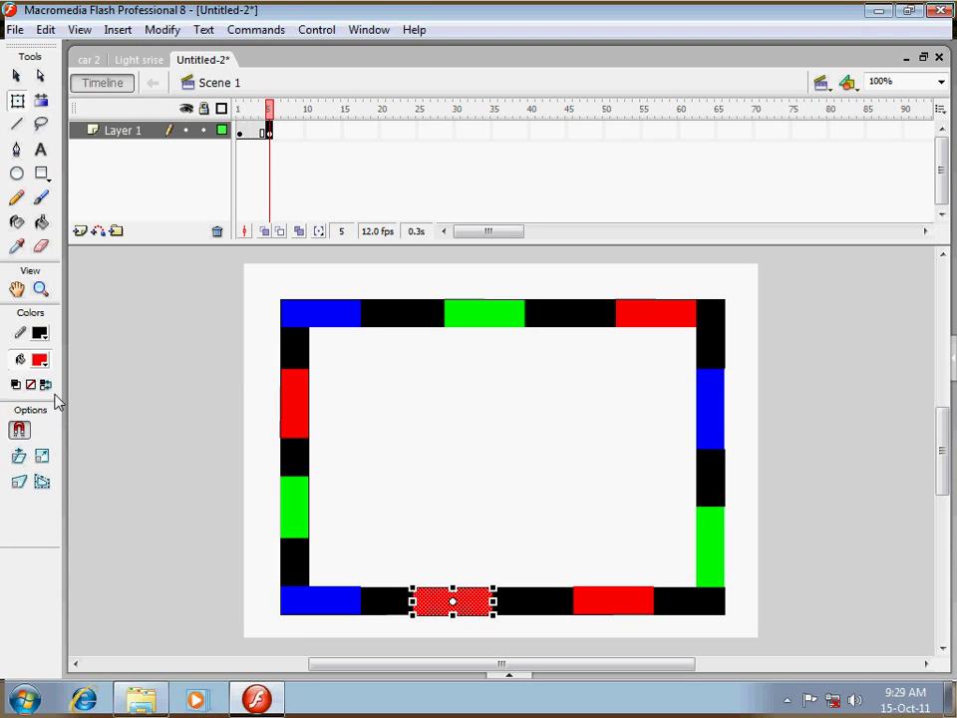
left_click(40, 361)
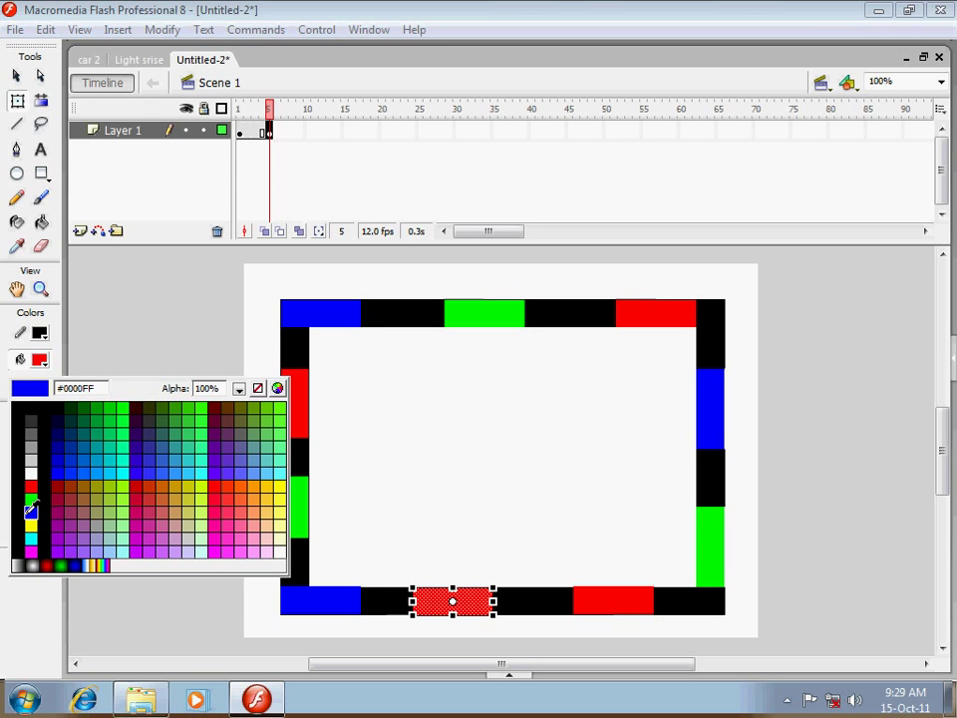
left_click(31, 512)
left_click(287, 599)
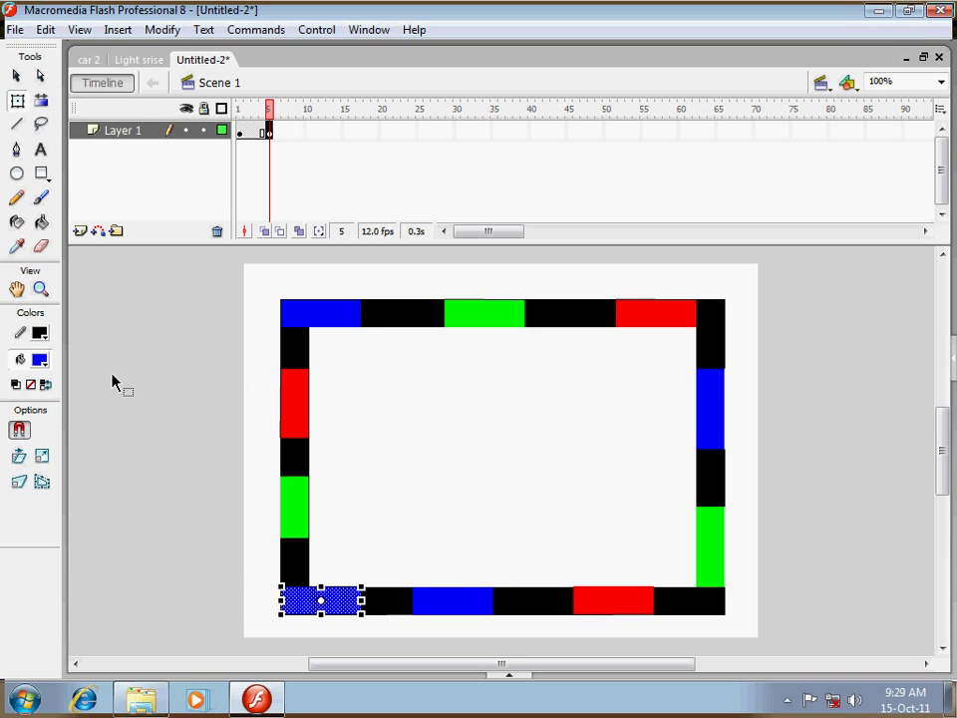
left_click(40, 361)
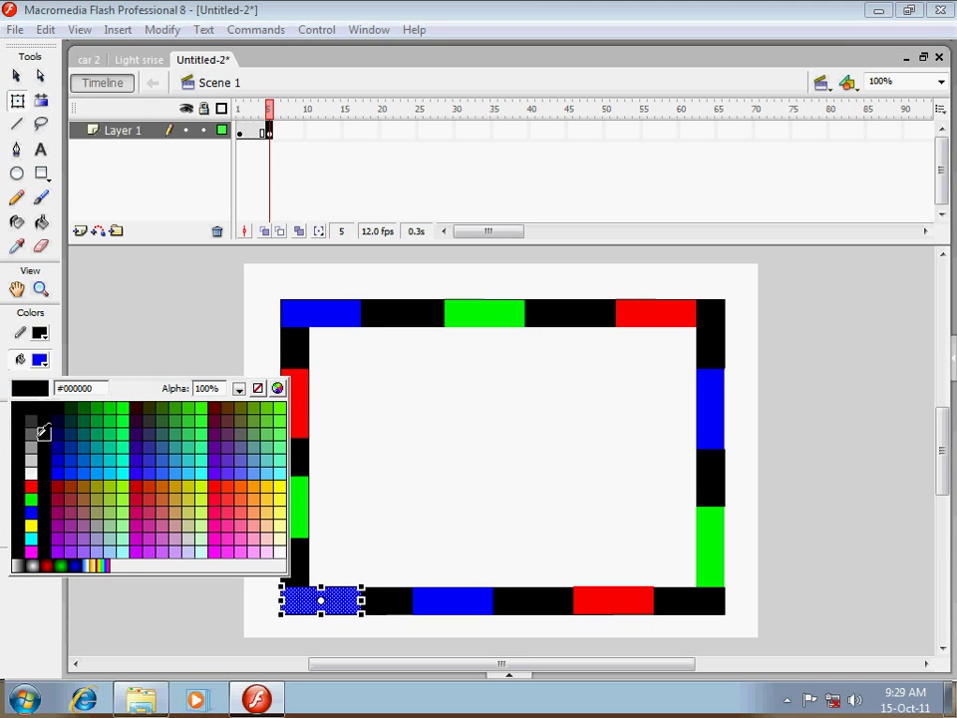
left_click(31, 500)
Make the lower left-side block red and the upper left-side block blue
left_click(291, 508)
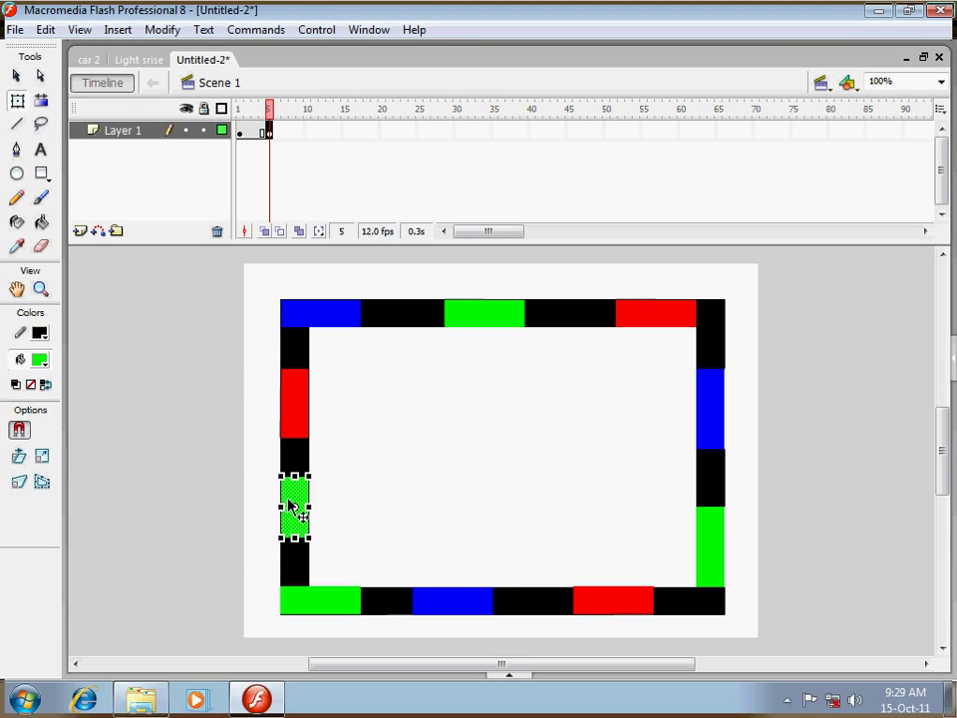
left_click(42, 361)
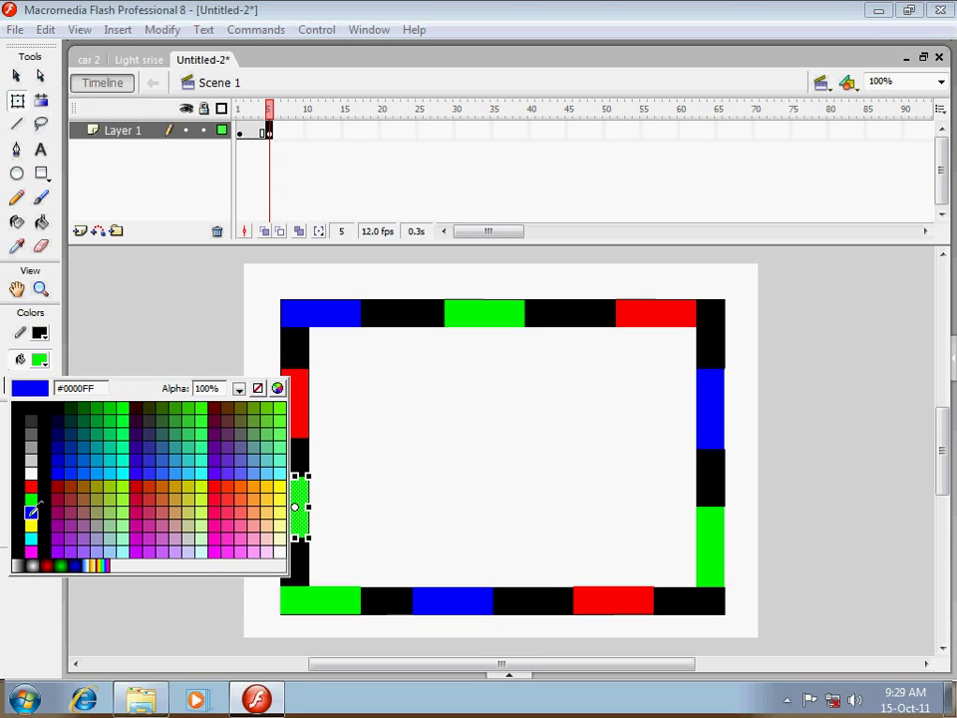
left_click(31, 486)
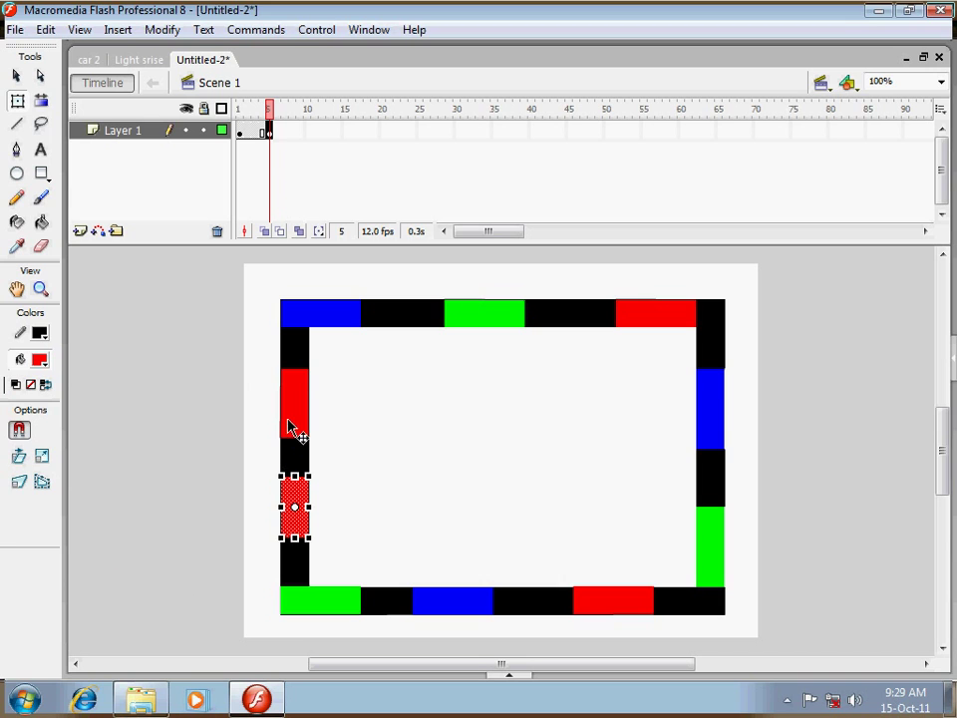
left_click(289, 418)
left_click(42, 361)
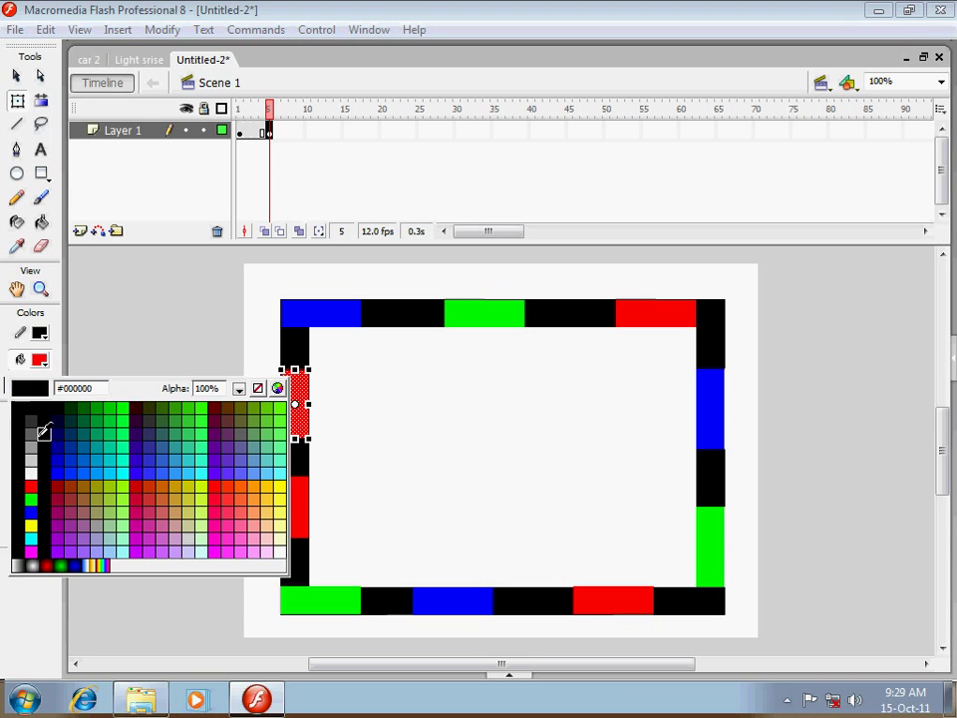
left_click(31, 511)
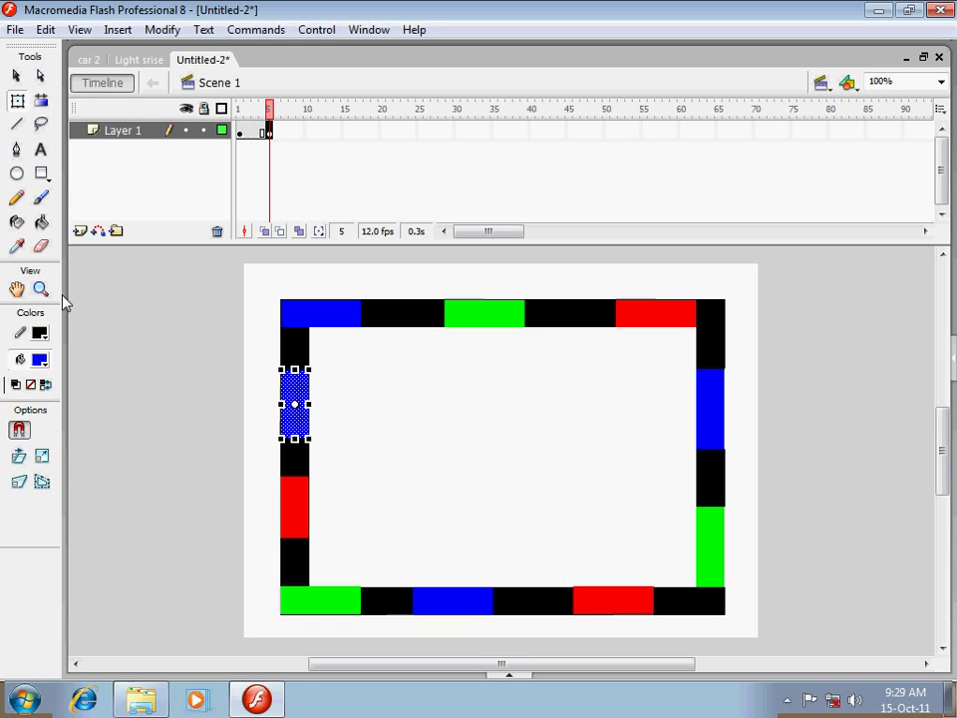
Insert a keyframe at frame 10 and deselect the border
left_click(312, 135)
right_click(312, 135)
left_click(387, 220)
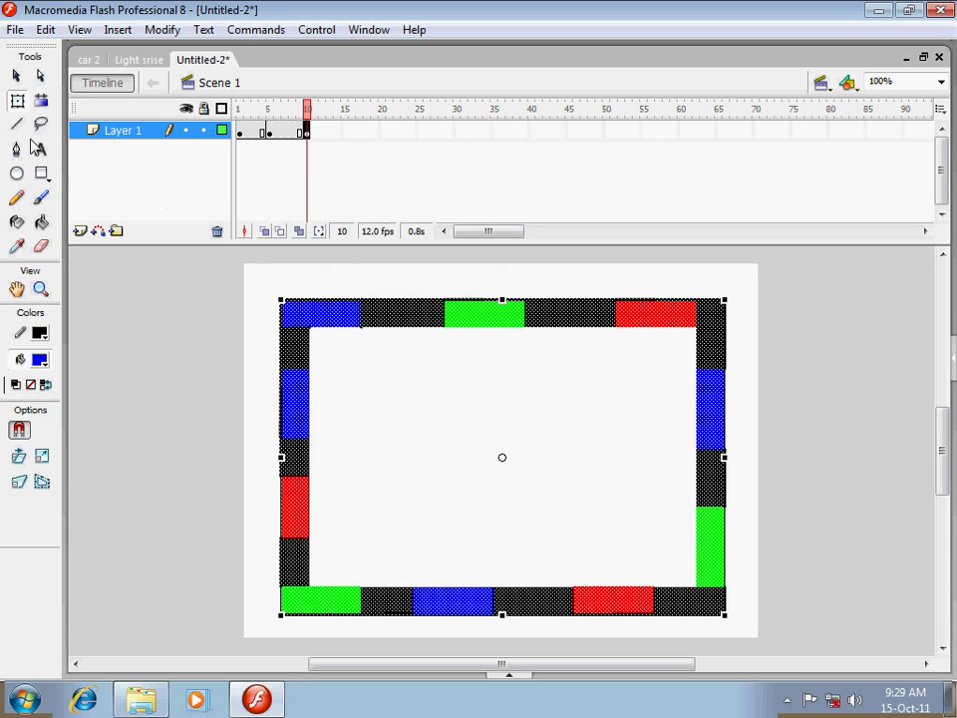
left_click(269, 274)
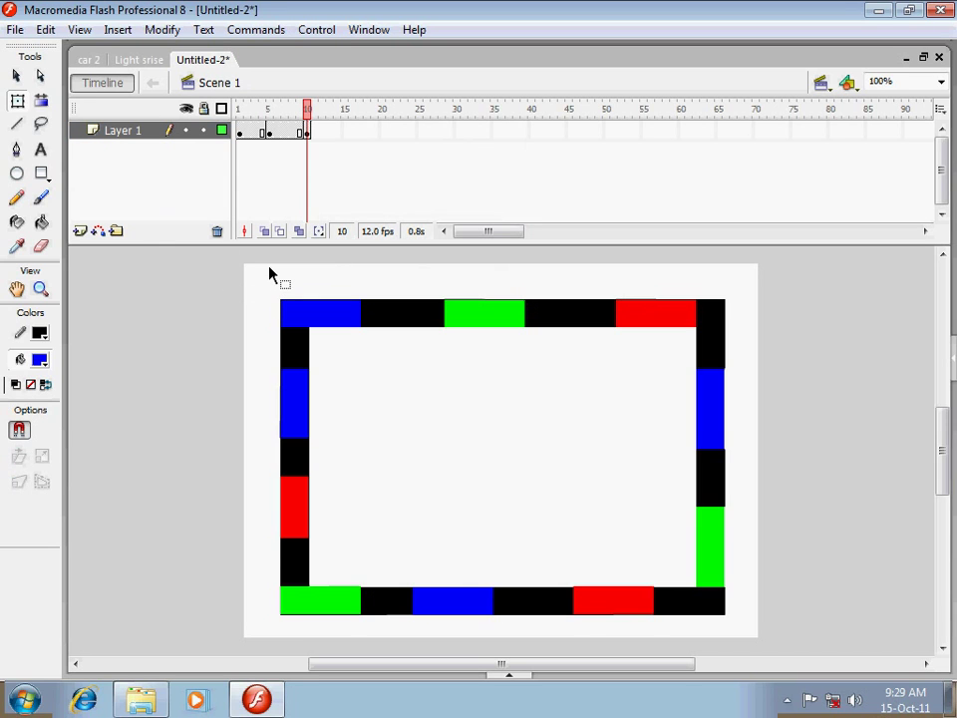
With the Paint Bucket, fill the top blocks green, red and blue from left to right
left_click(43, 361)
left_click(31, 500)
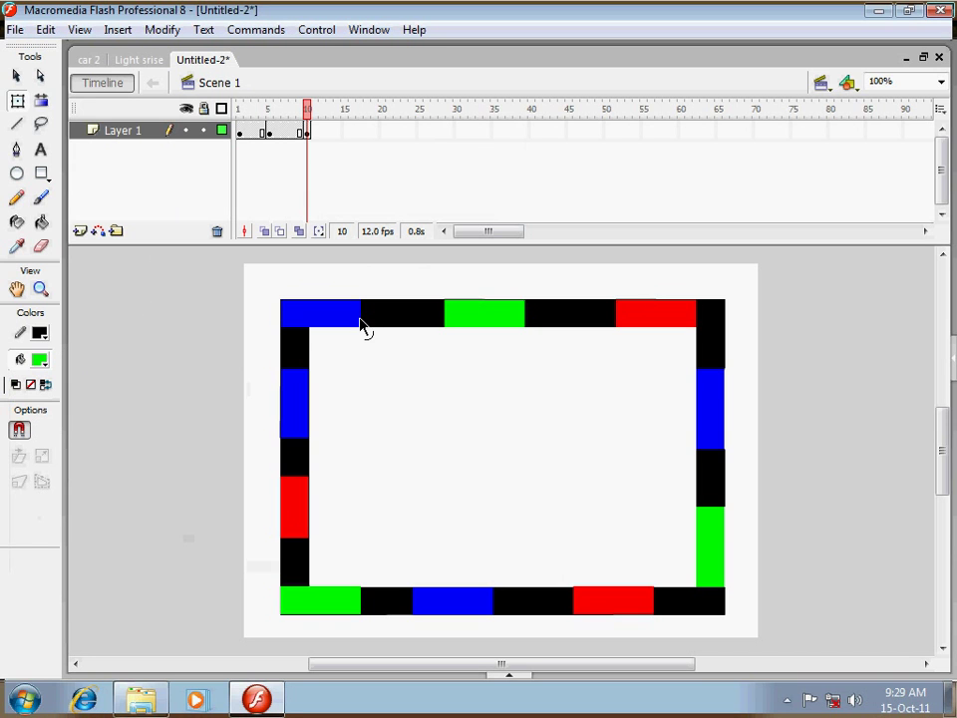
left_click(43, 224)
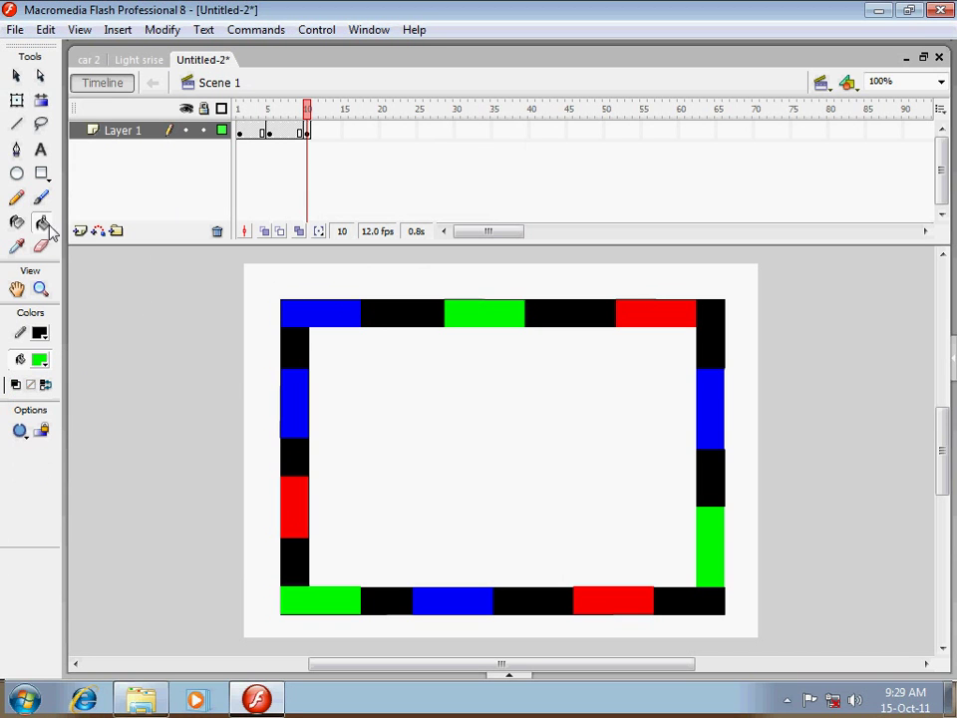
left_click(320, 307)
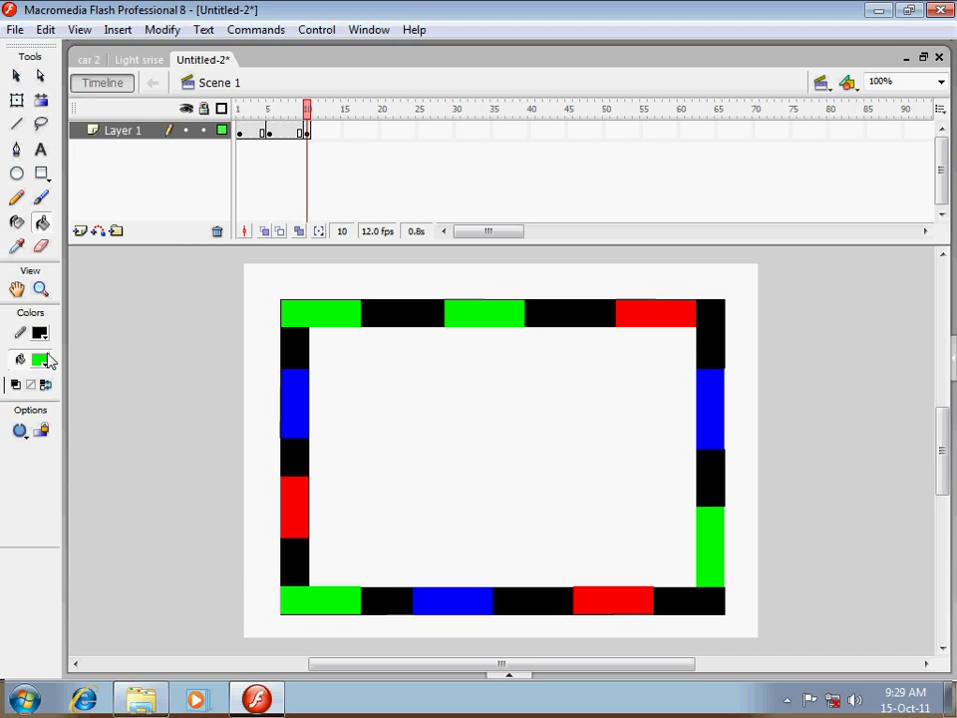
left_click(42, 360)
left_click(31, 489)
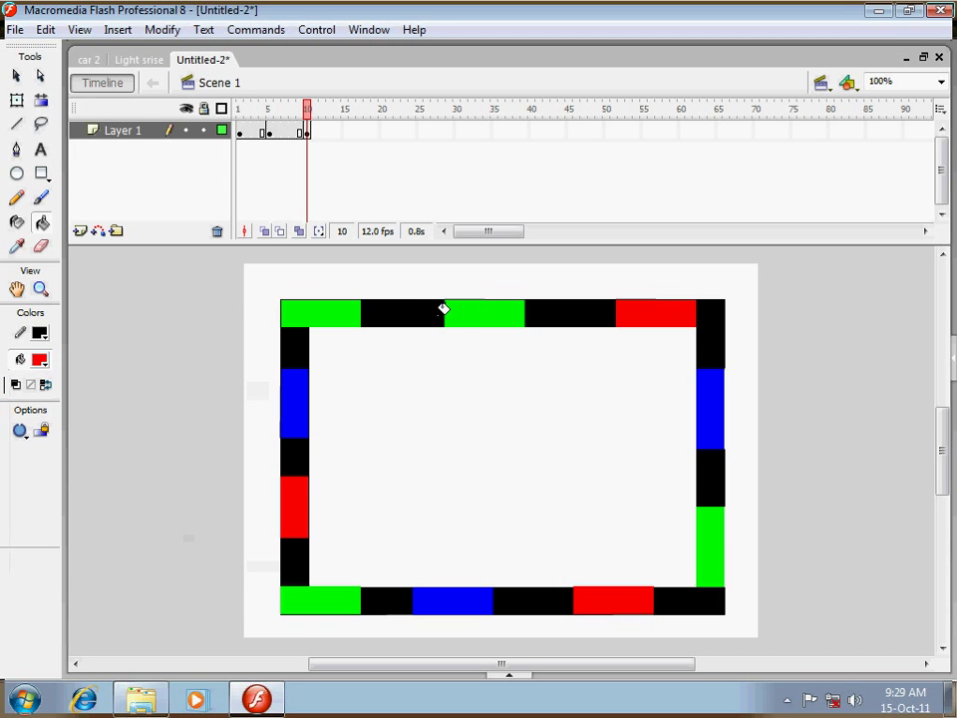
left_click(464, 317)
left_click(40, 360)
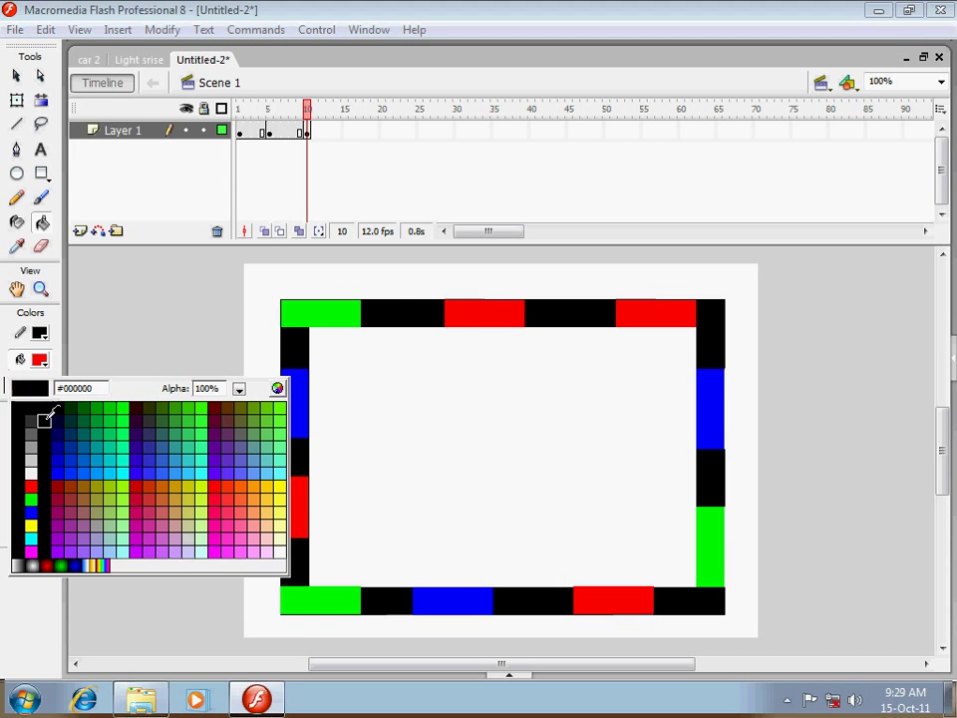
left_click(31, 512)
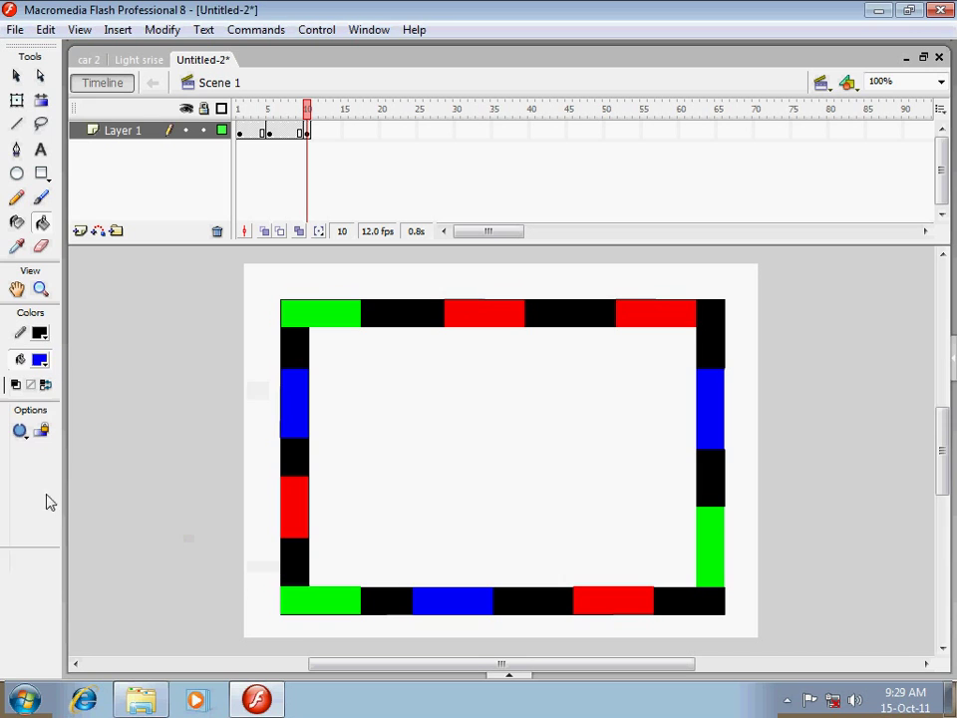
left_click(647, 317)
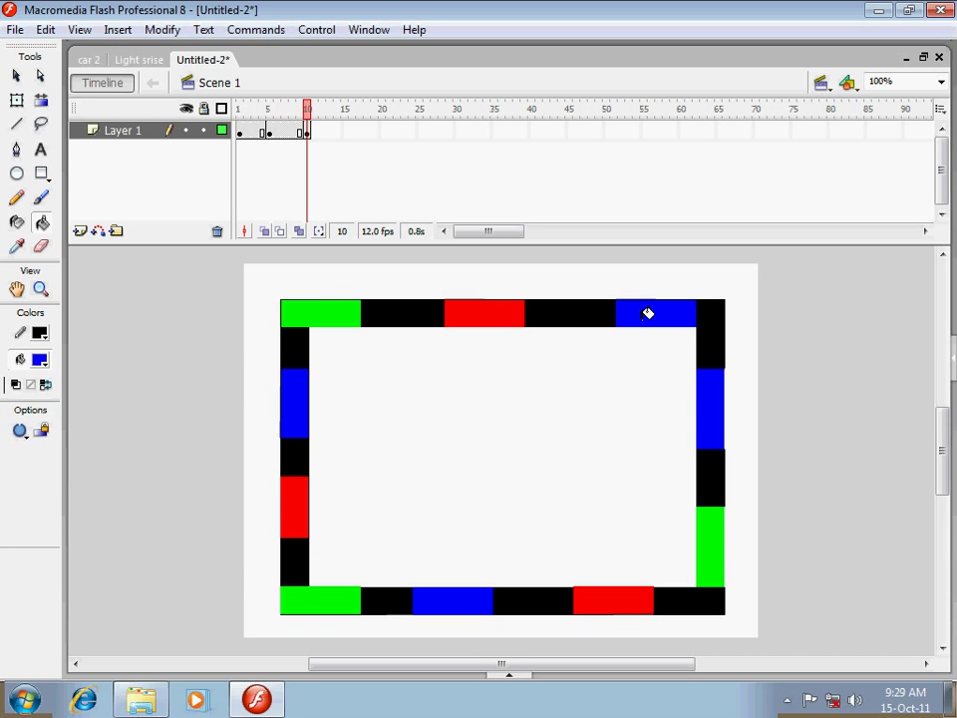
Paint the upper right-side block green and the lower right-side block red
left_click(44, 365)
left_click(36, 501)
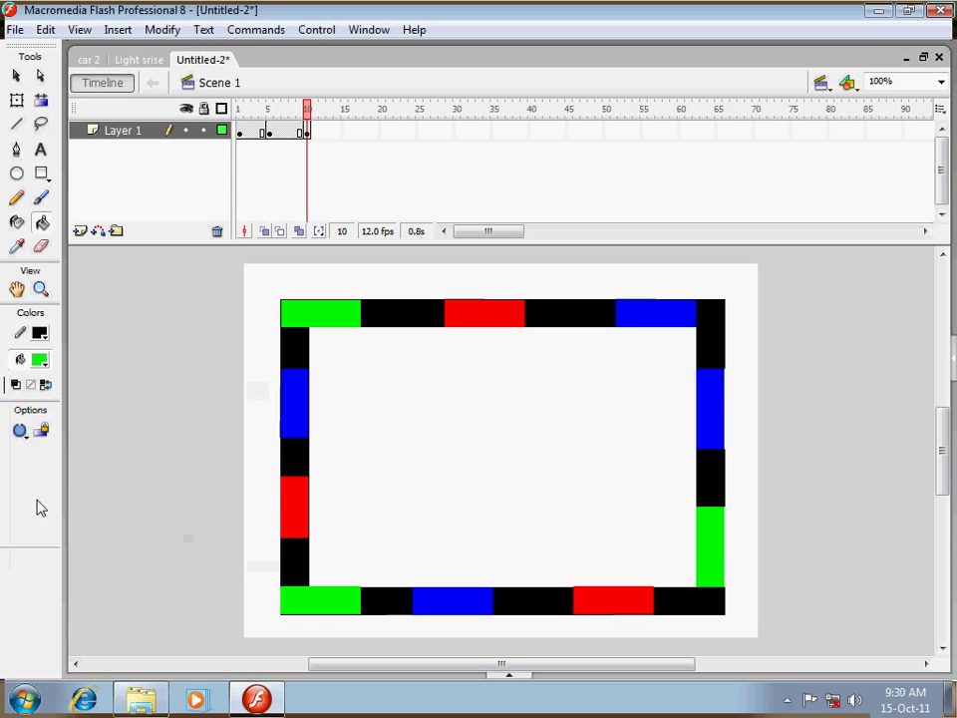
left_click(714, 391)
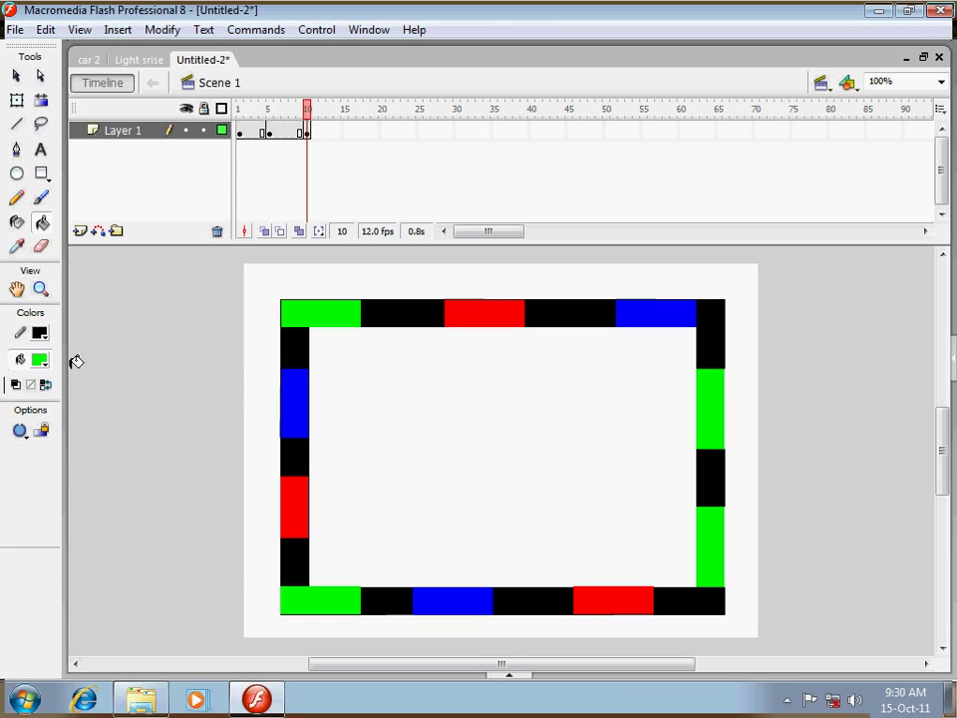
left_click(41, 363)
left_click(31, 487)
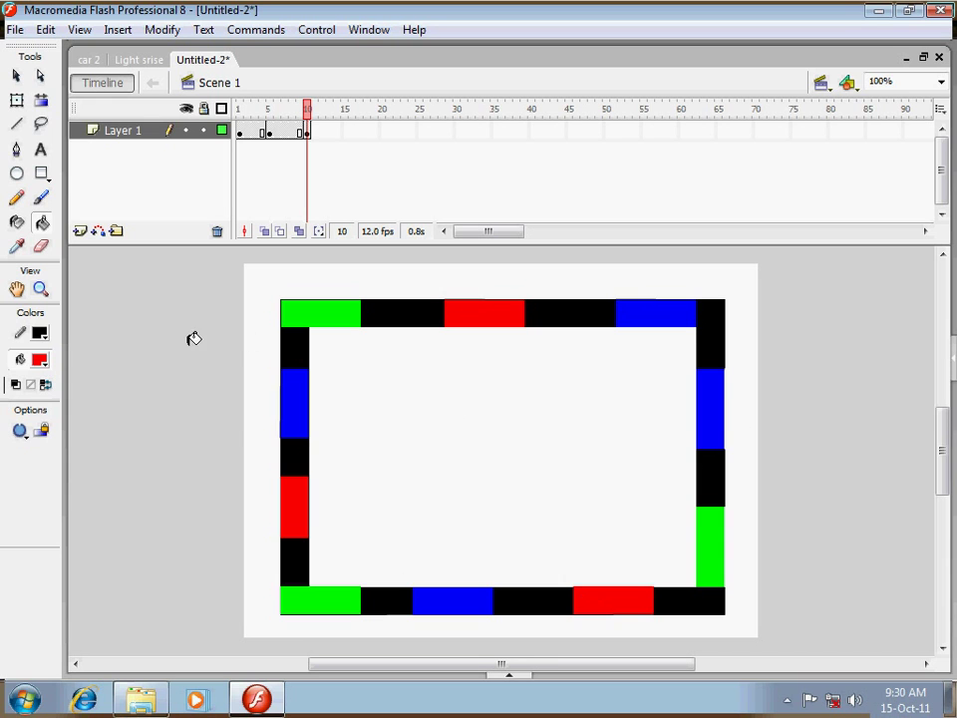
left_click(44, 367)
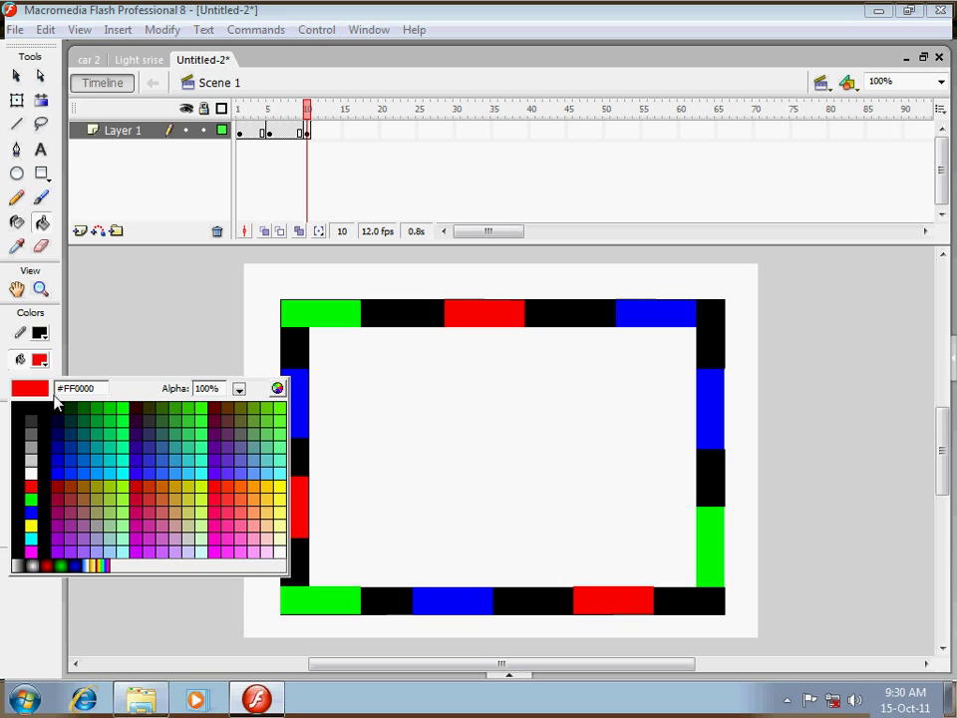
left_click(44, 493)
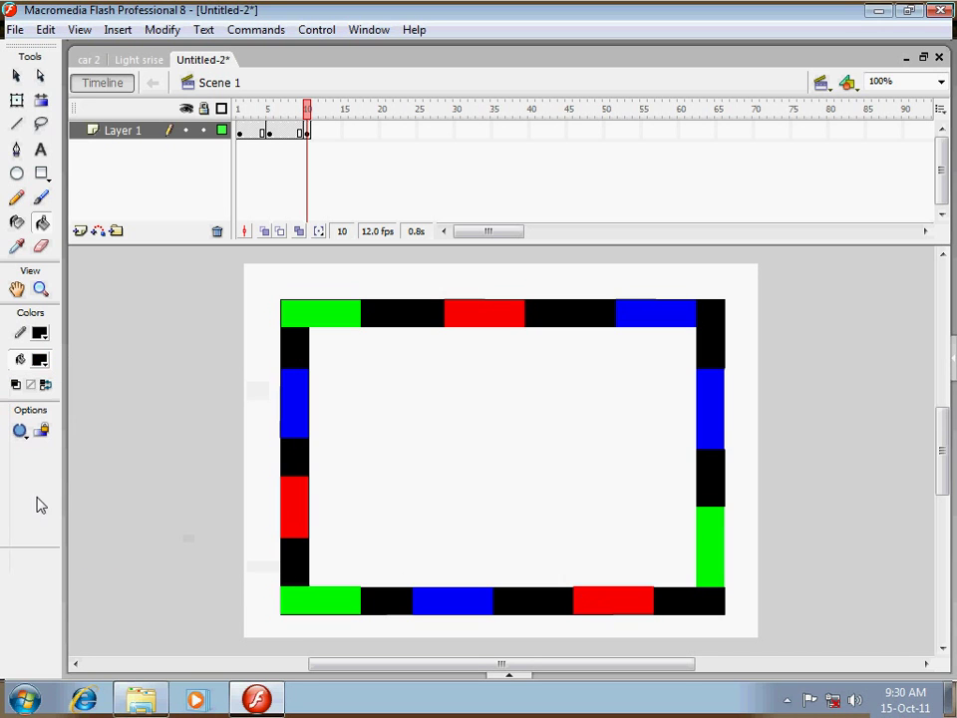
left_click(40, 360)
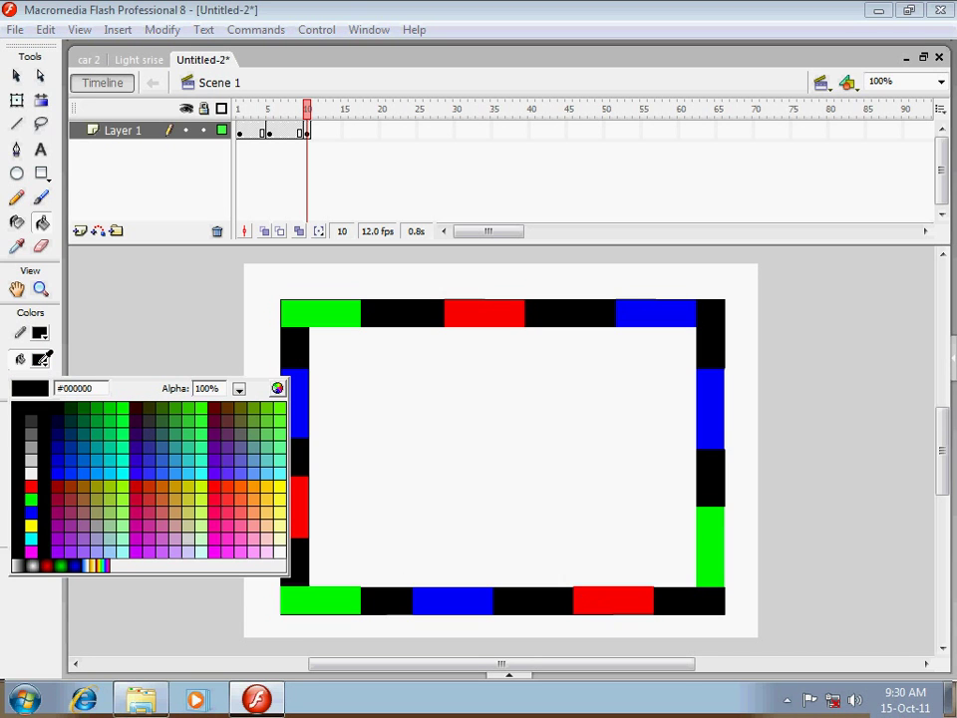
left_click(31, 500)
left_click(706, 405)
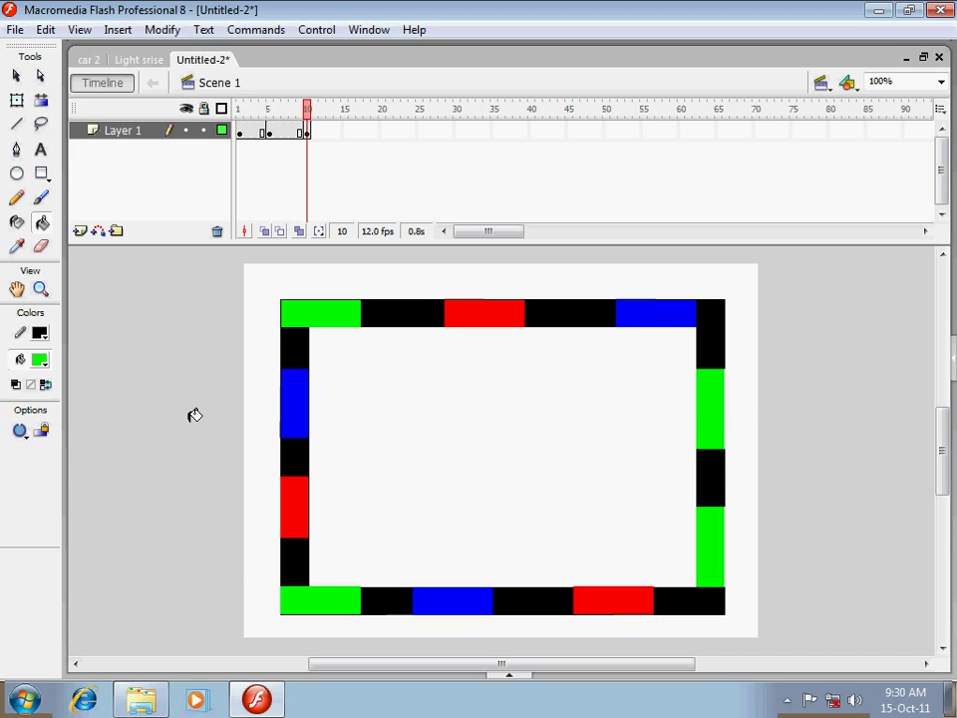
left_click(41, 360)
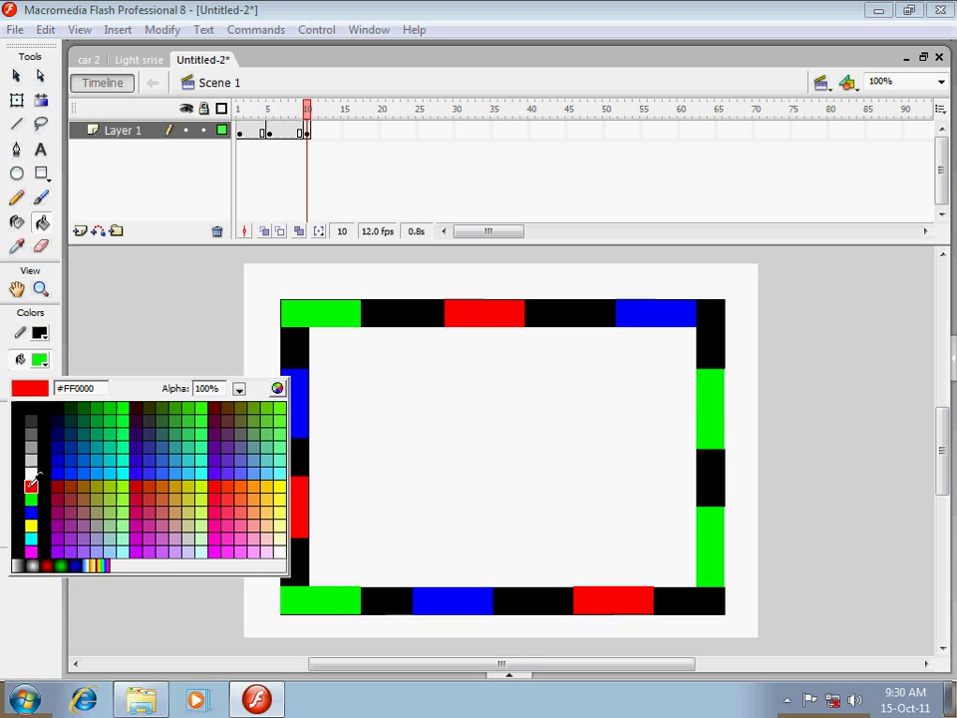
left_click(30, 488)
left_click(716, 521)
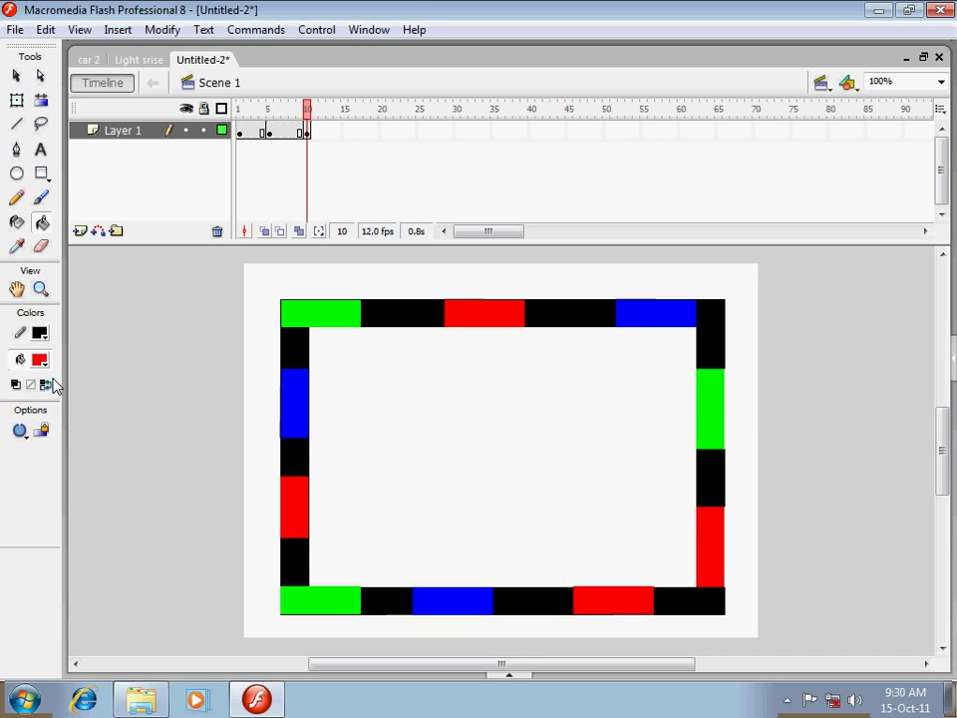
Fill the bottom border blocks blue, green and red from right to left
left_click(41, 361)
left_click(31, 511)
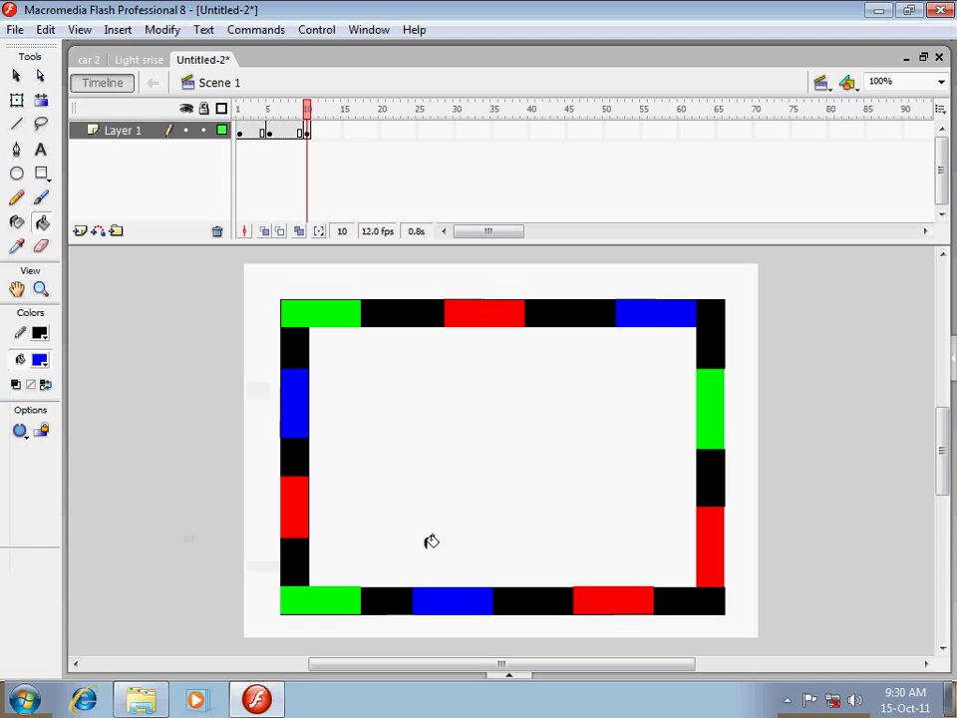
left_click(620, 598)
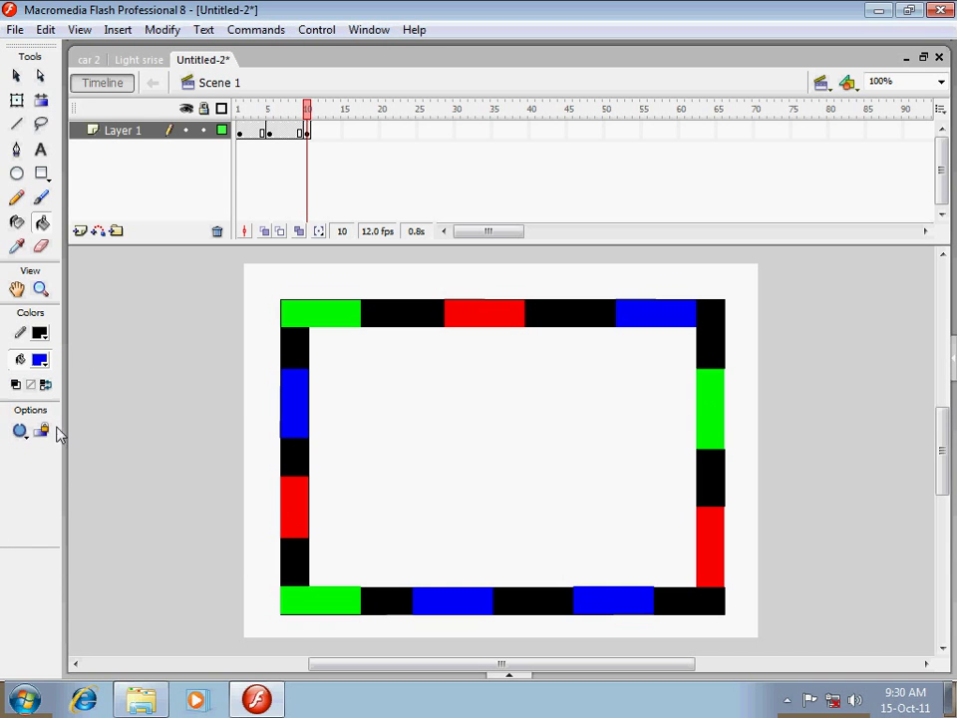
left_click(41, 361)
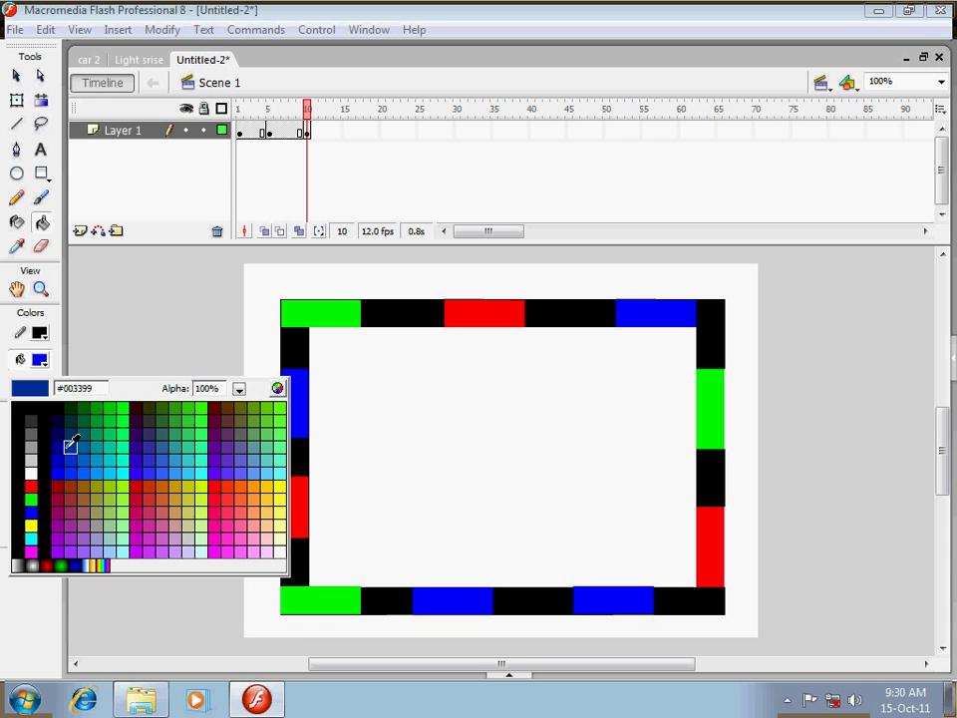
left_click(37, 506)
left_click(424, 595)
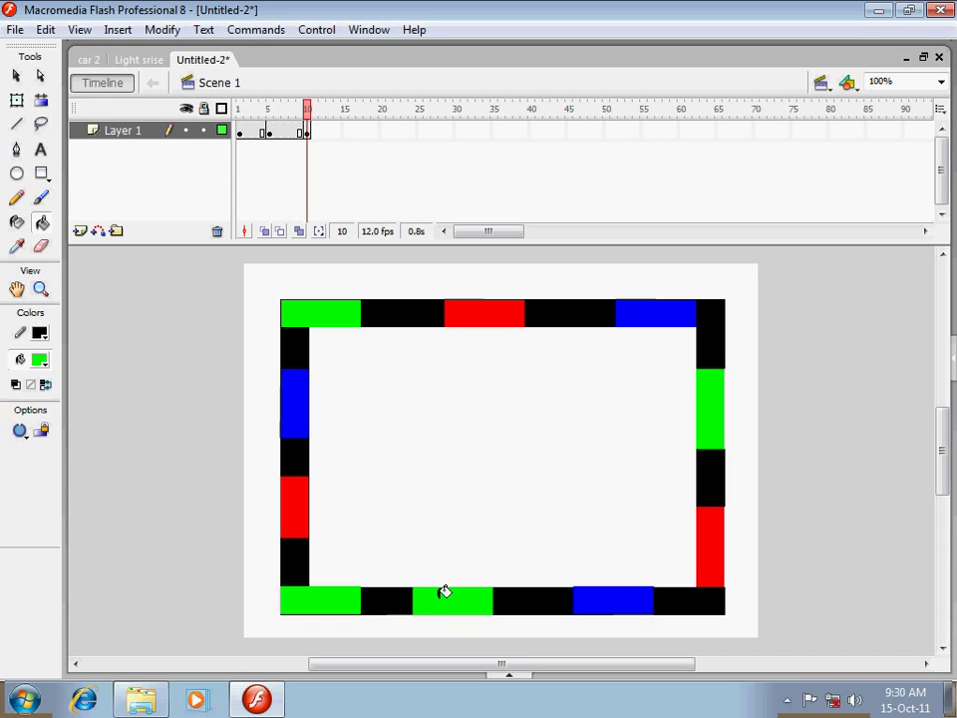
left_click(41, 361)
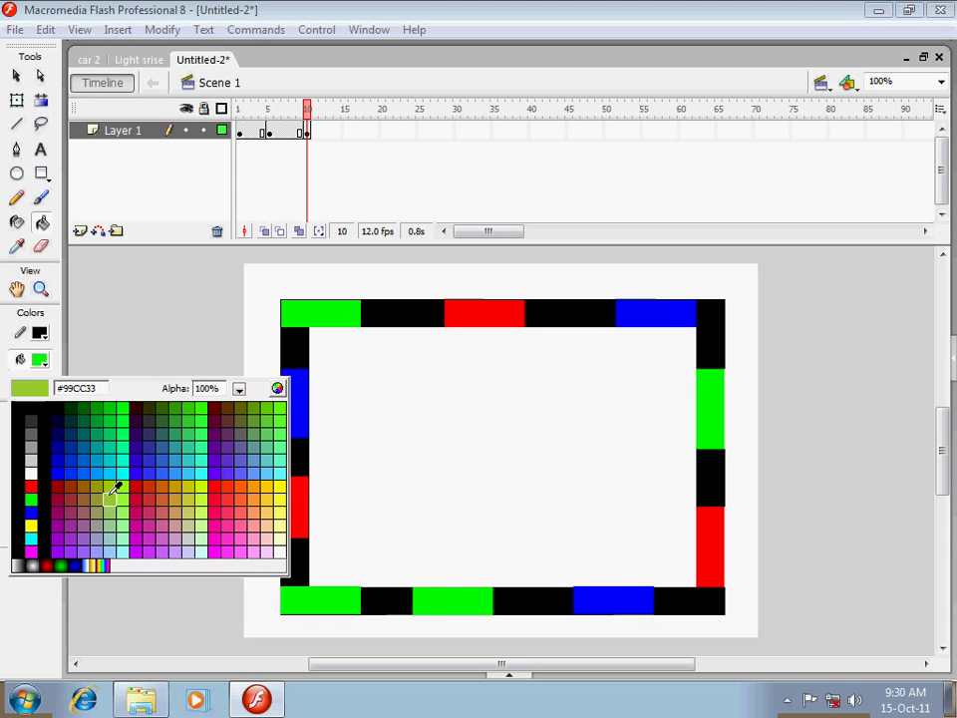
left_click(31, 485)
left_click(309, 596)
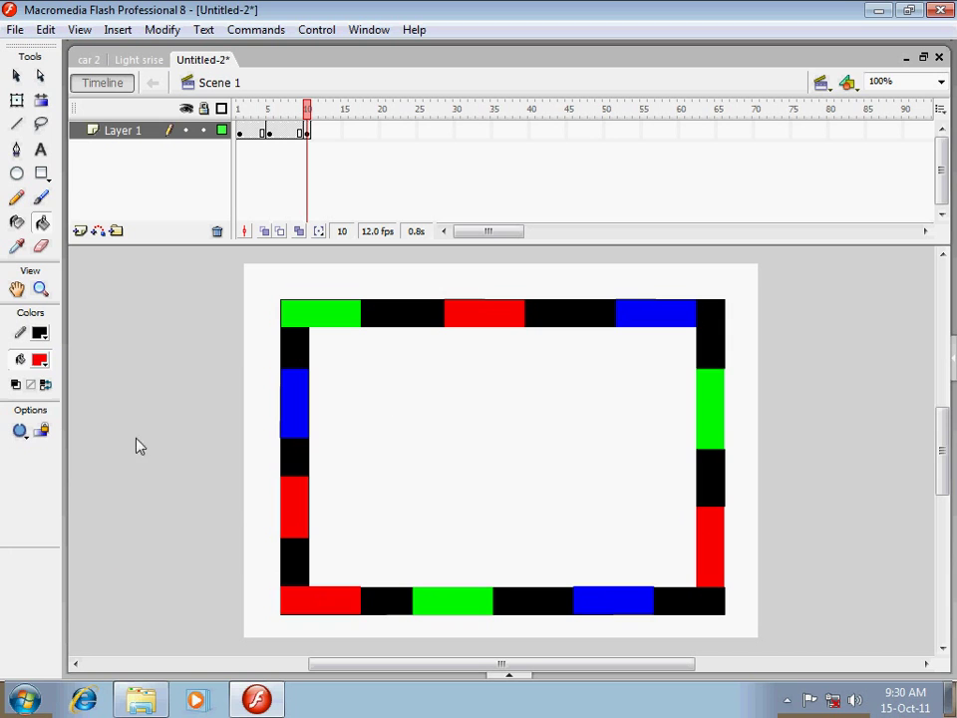
Paint the lower left-side block blue, then change it to green
left_click(41, 361)
left_click(31, 498)
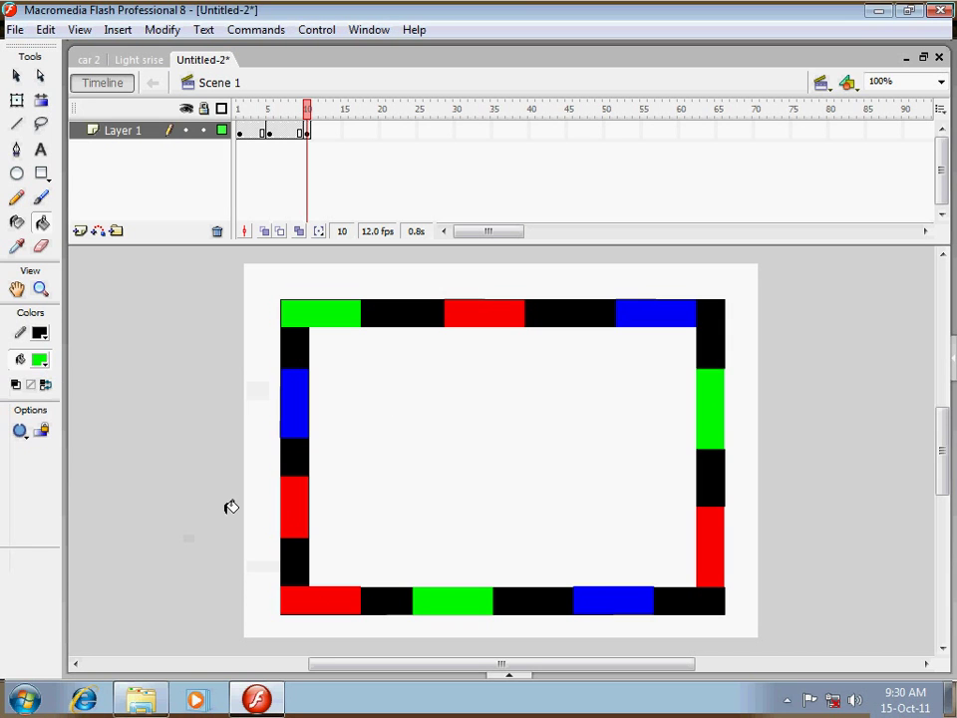
left_click(41, 361)
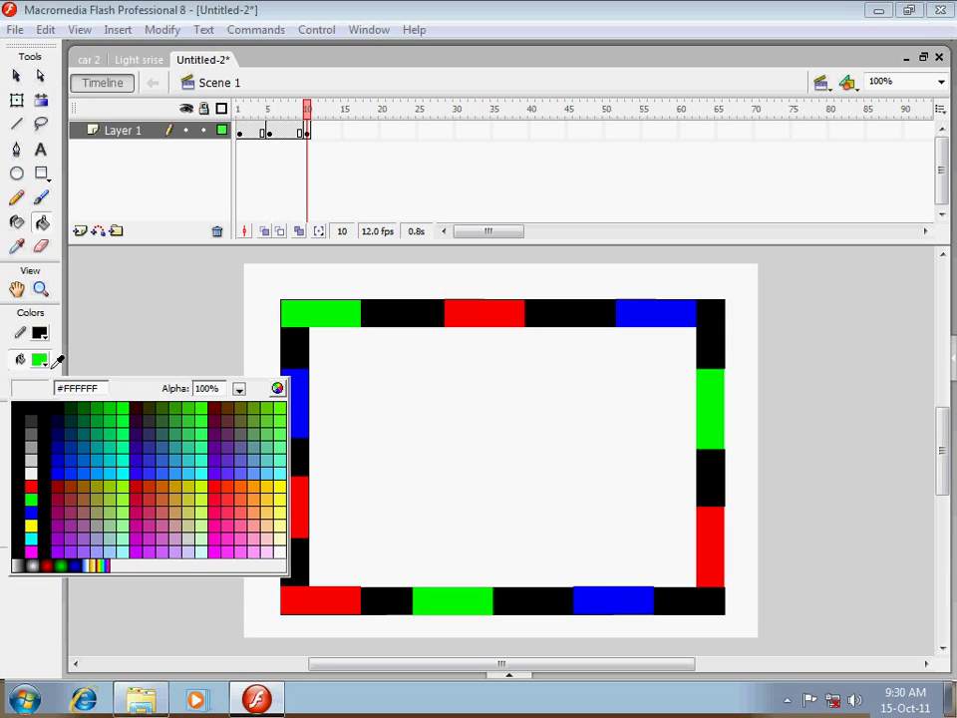
left_click(31, 512)
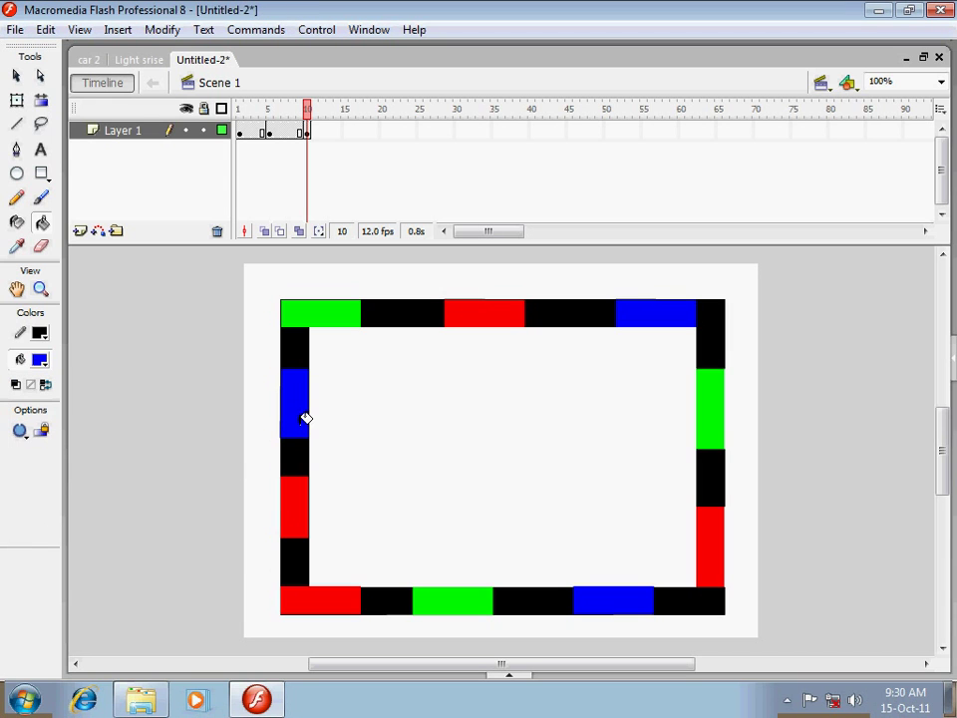
left_click(298, 491)
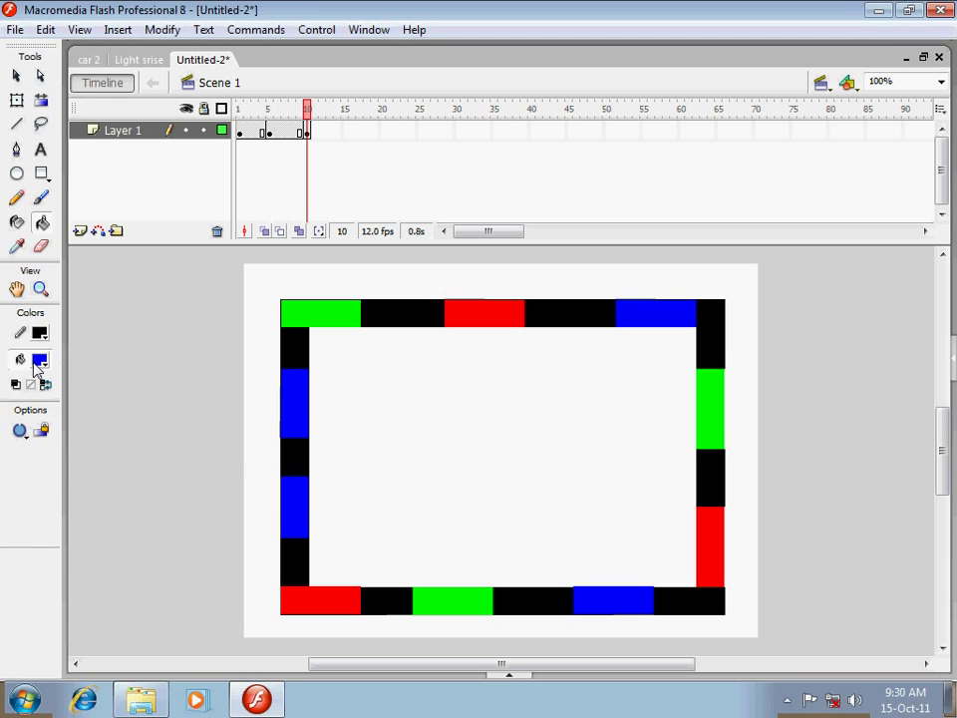
left_click(45, 363)
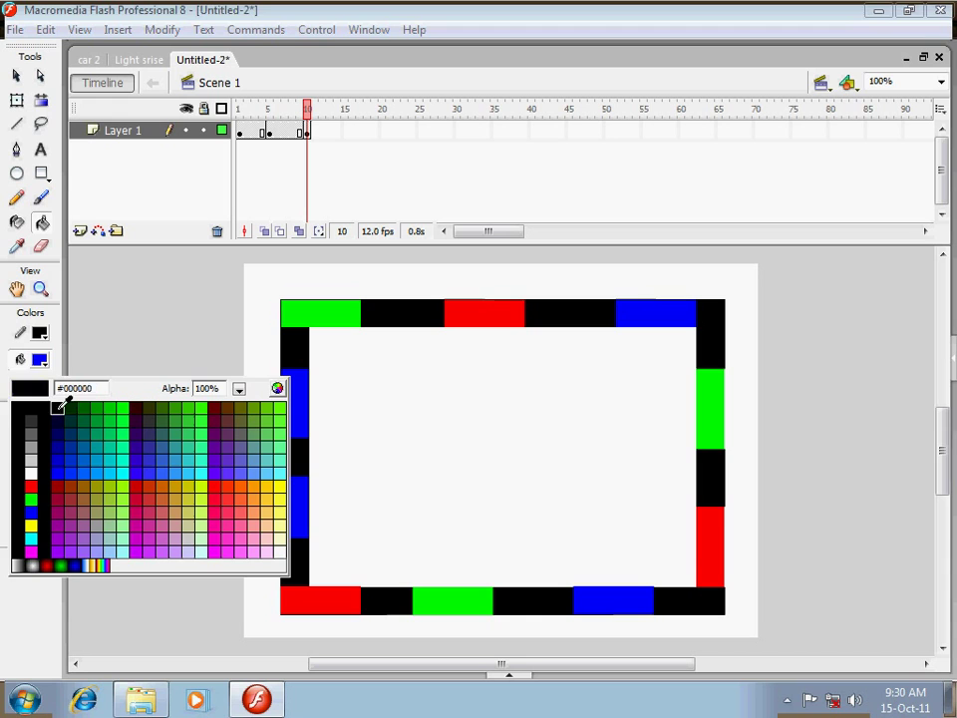
left_click(31, 498)
left_click(305, 490)
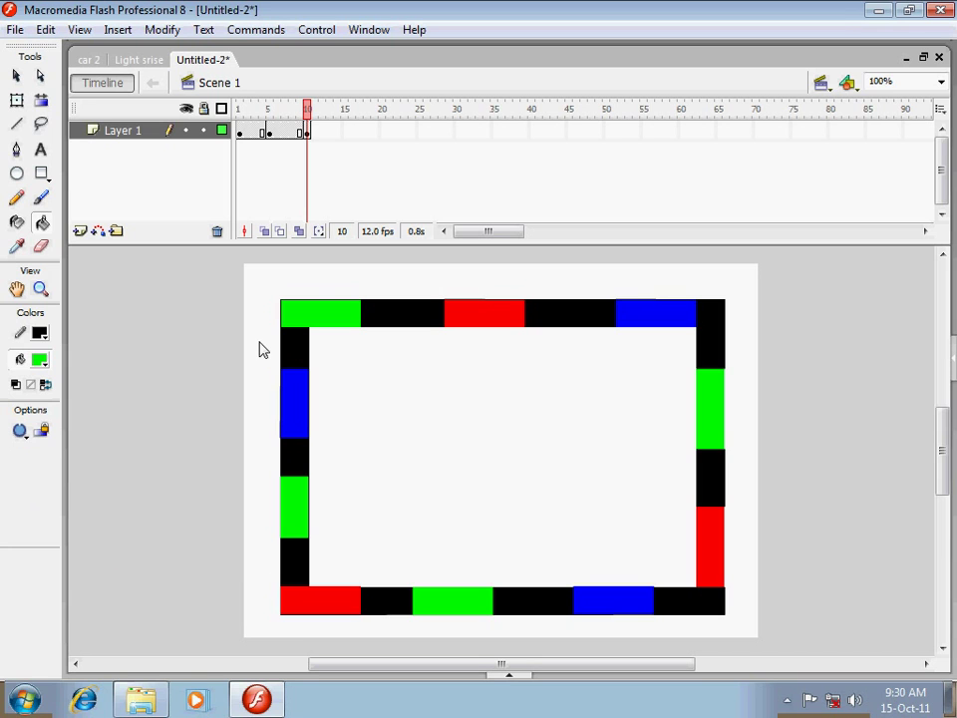
Insert a keyframe at frame 15 on Layer 1 and deselect the border with the Selection tool
left_click(344, 131)
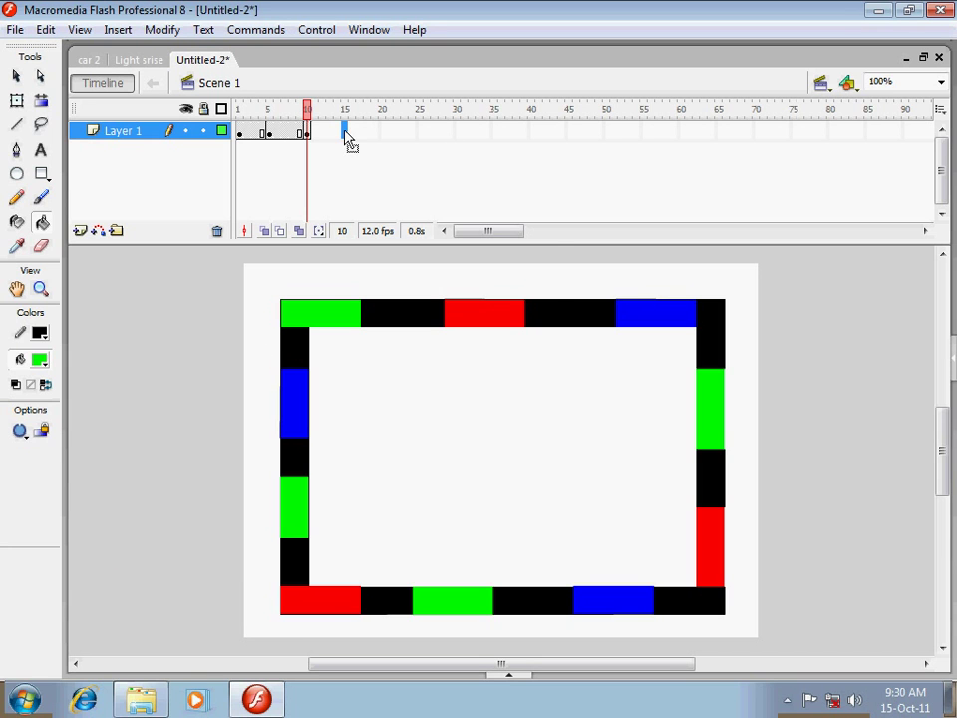
right_click(344, 131)
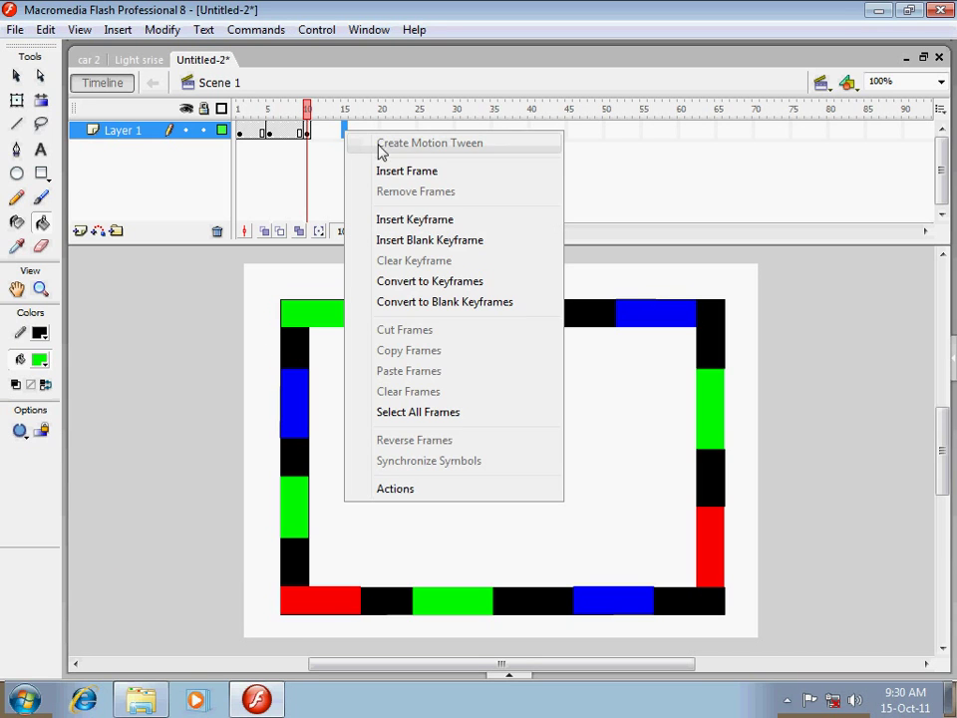
left_click(433, 222)
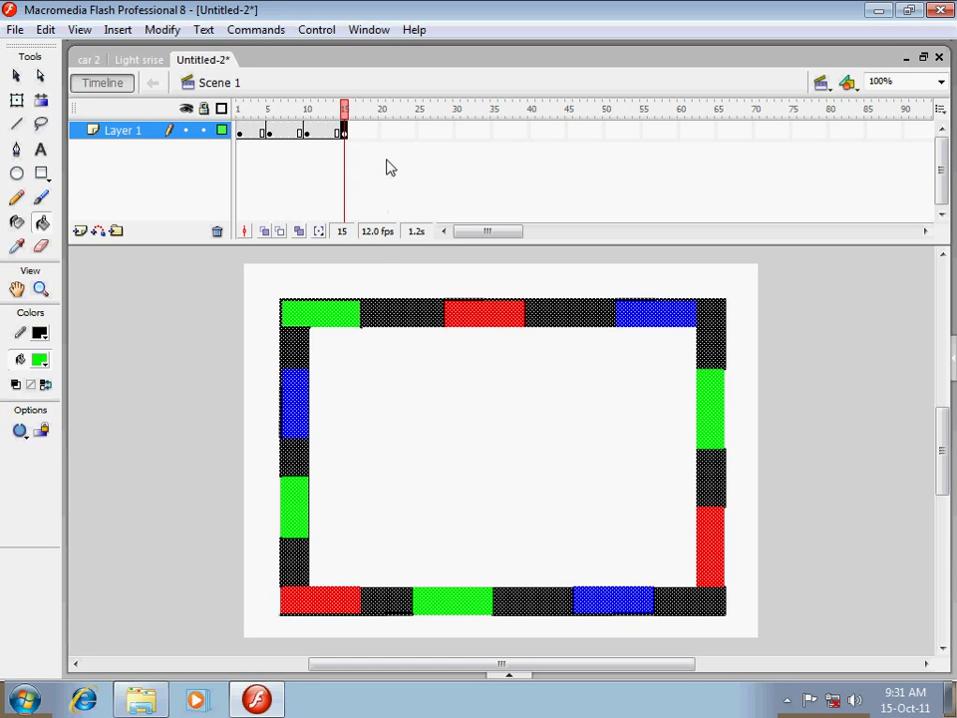
left_click(16, 75)
left_click(265, 310)
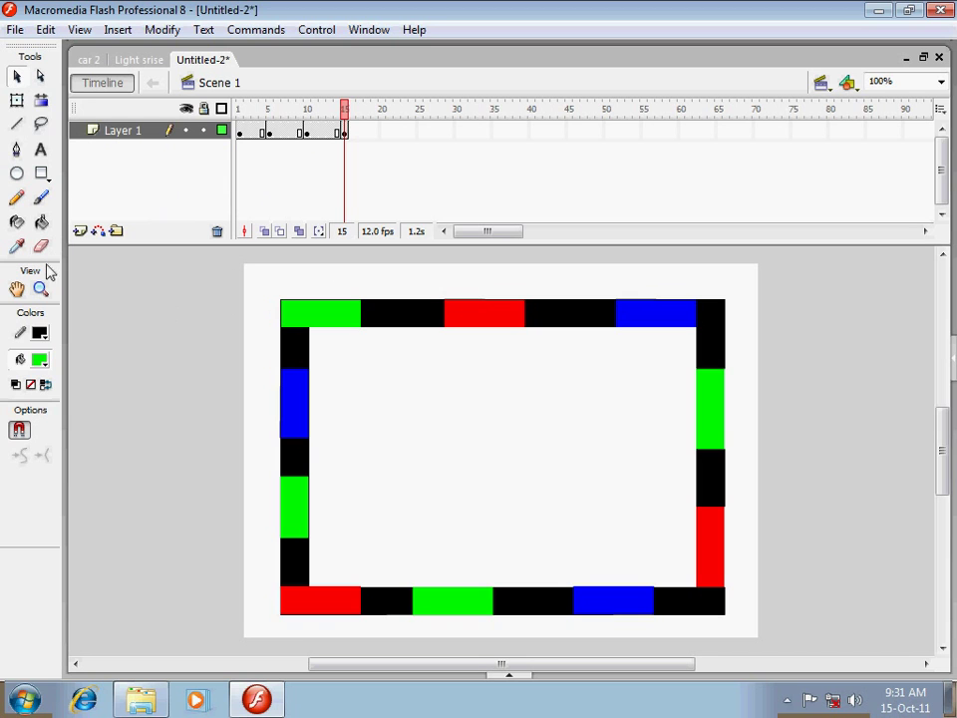
Set the stroke colour to red and paint the top-left block red
left_click(40, 360)
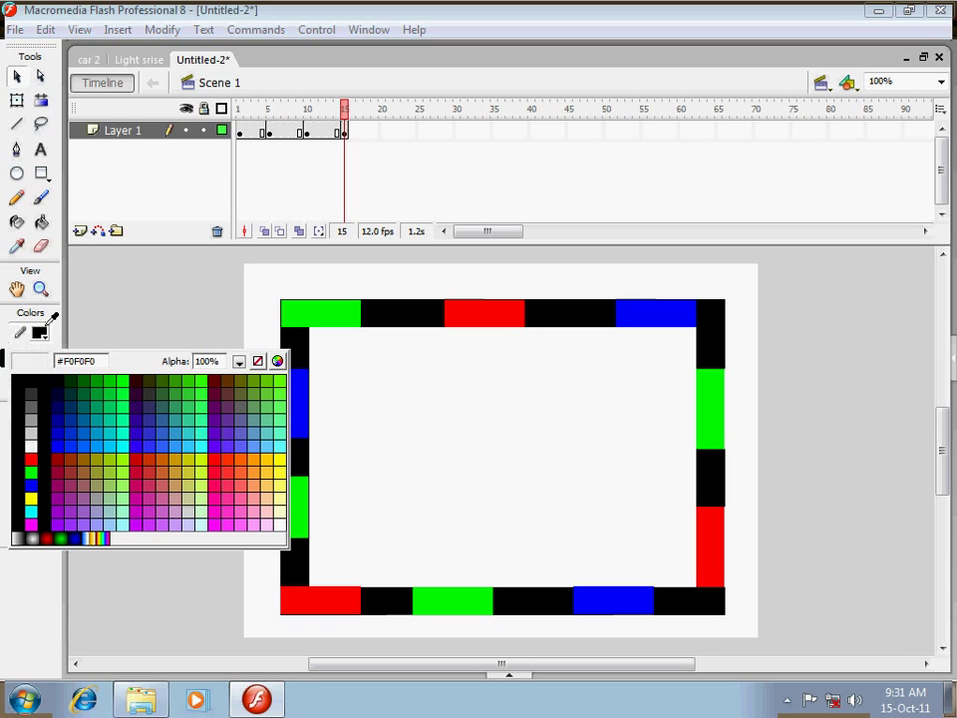
left_click(31, 458)
left_click(41, 221)
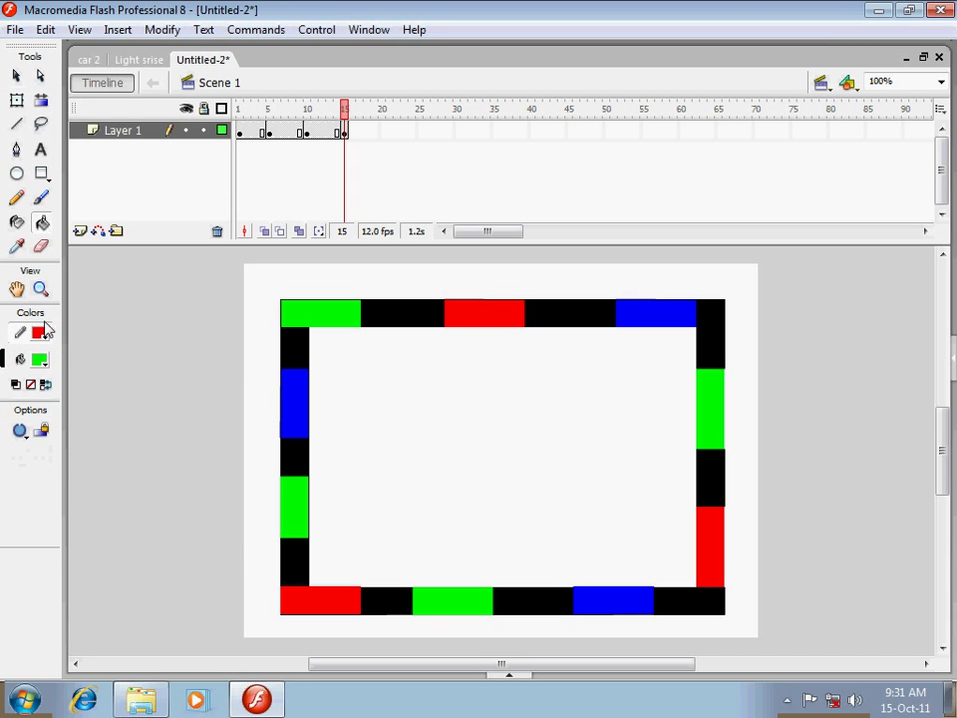
left_click(39, 361)
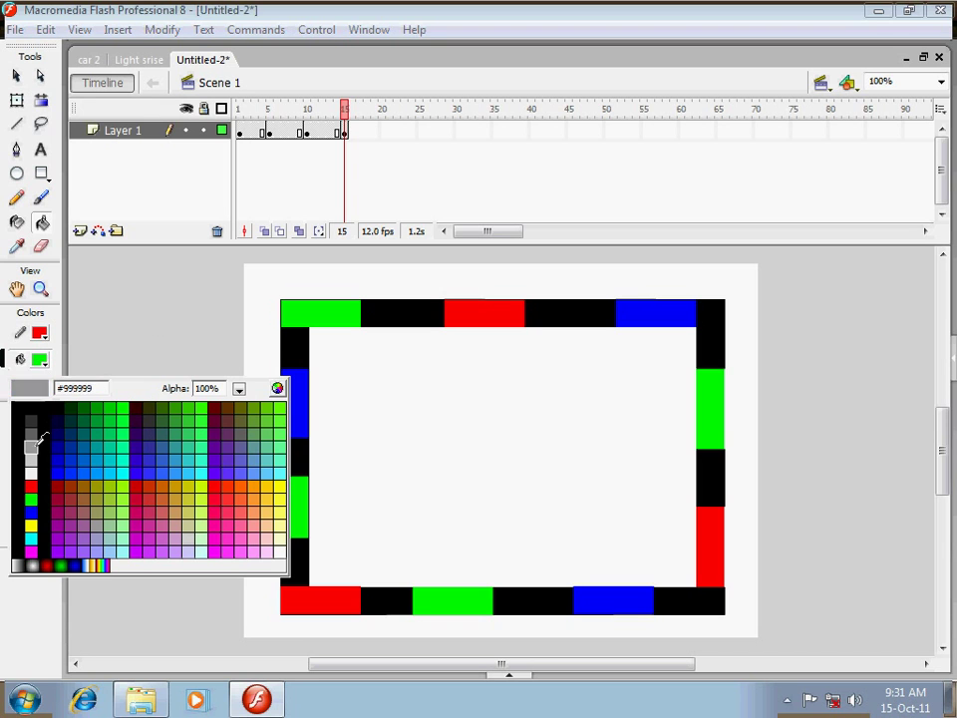
left_click(32, 483)
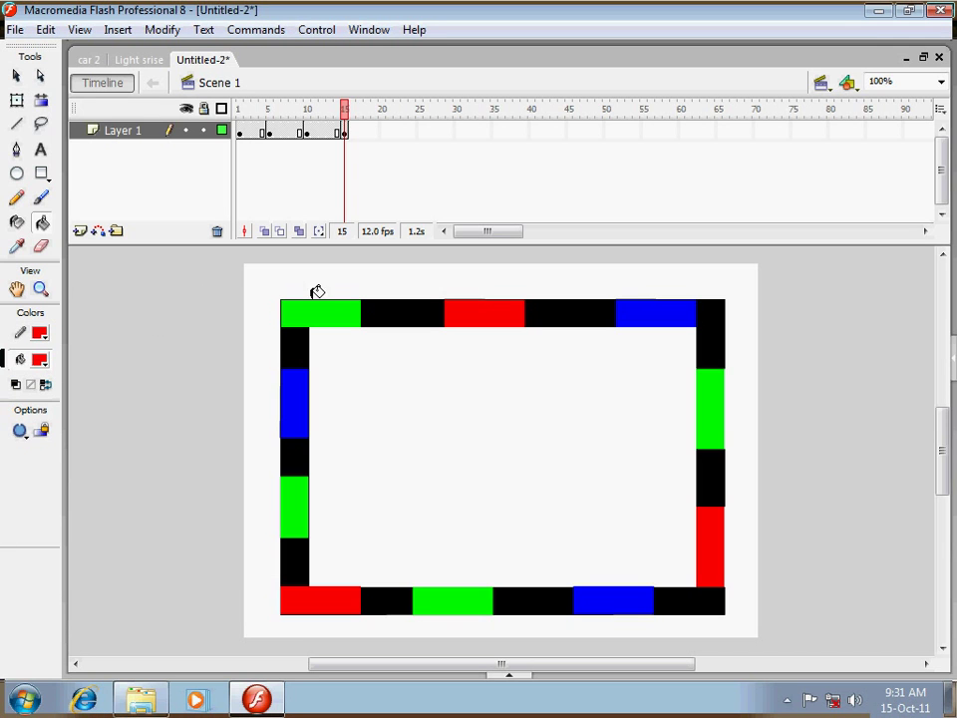
left_click(327, 313)
Clear the stroke colour, paint the top-middle block blue, then undo those fills
left_click(40, 361)
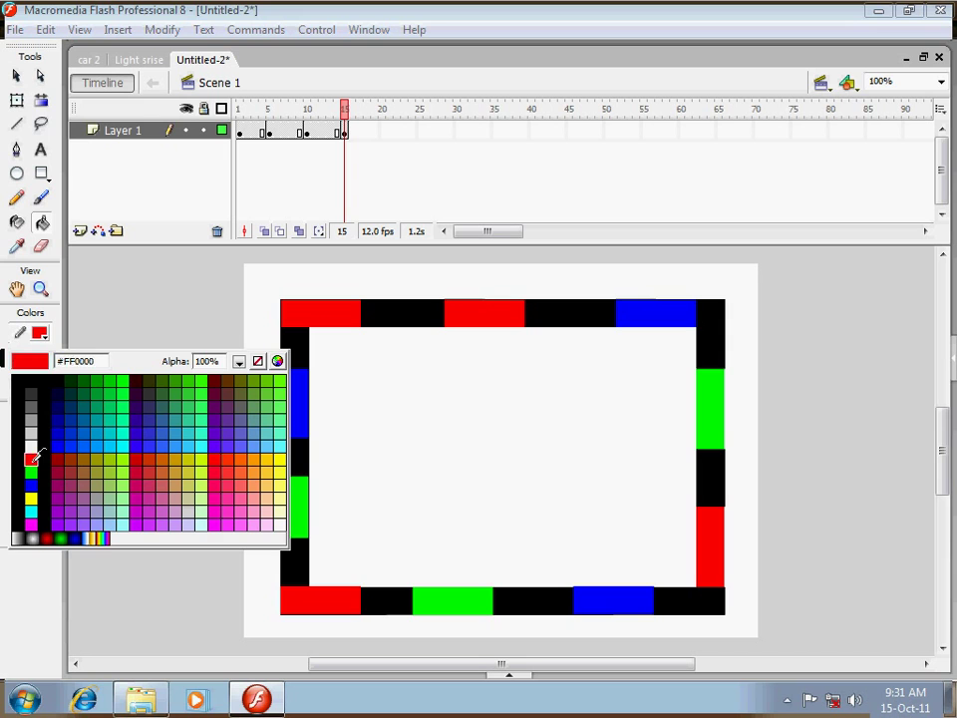
left_click(32, 483)
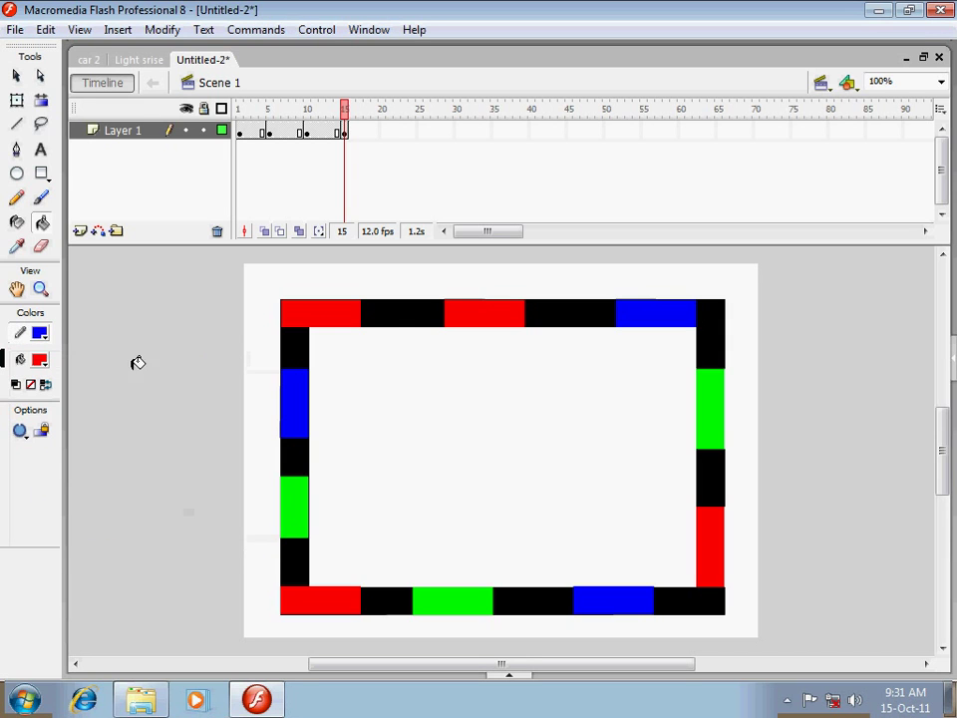
left_click(40, 333)
left_click(58, 334)
left_click(40, 360)
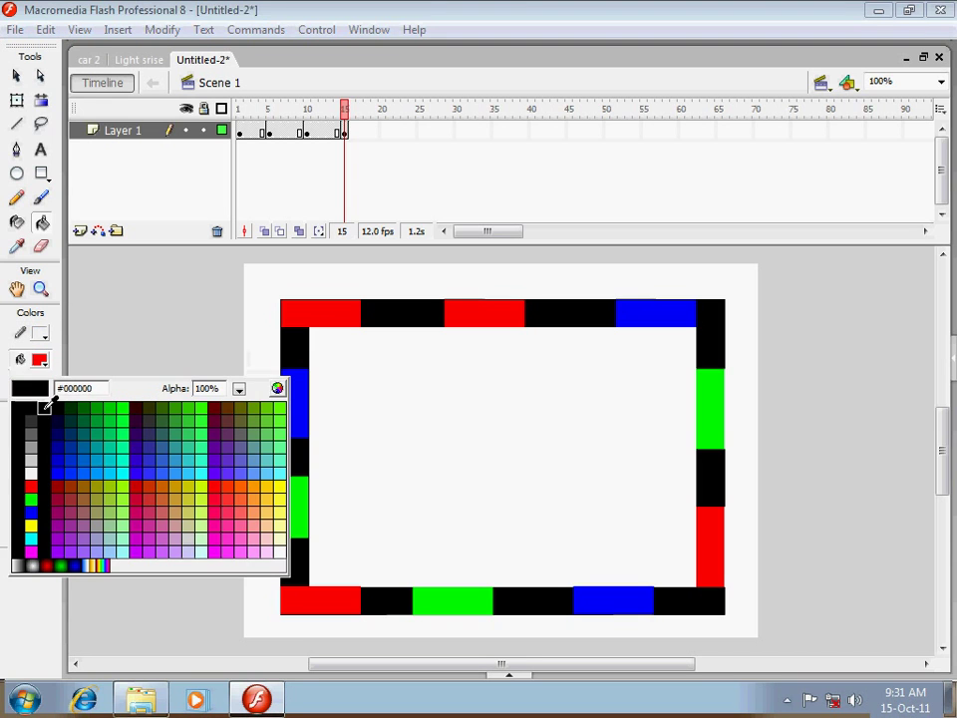
left_click(31, 509)
left_click(507, 306)
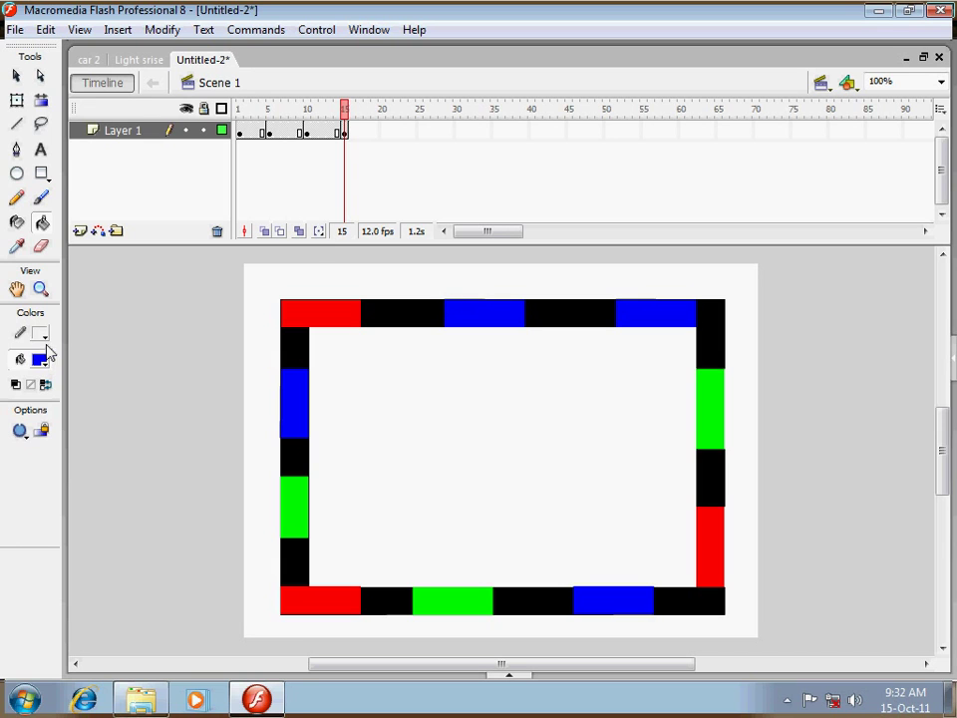
key("ctrl+z")
key("ctrl+z")
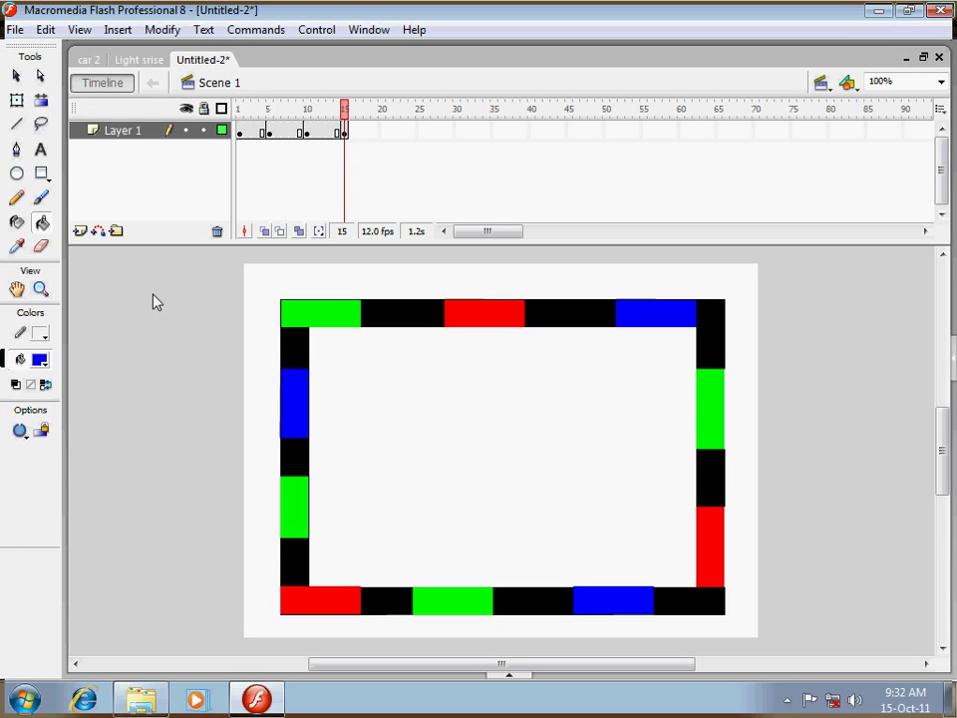
Repaint the top blocks red, blue and green from left to right
left_click(39, 360)
left_click(33, 483)
left_click(335, 314)
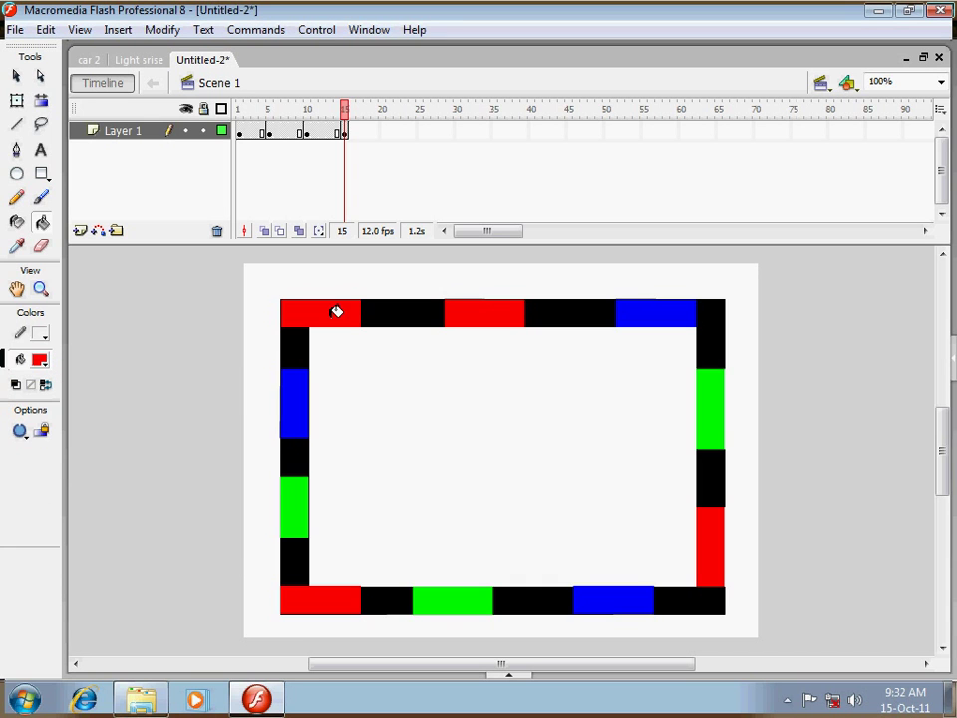
left_click(44, 365)
left_click(33, 507)
left_click(462, 319)
left_click(42, 361)
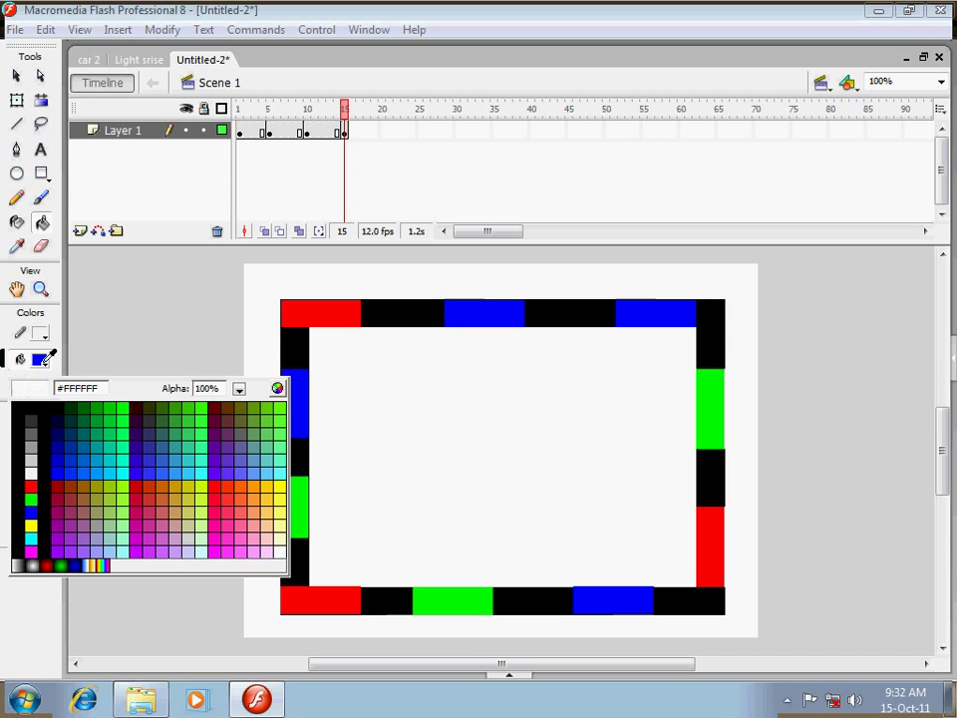
left_click(32, 496)
left_click(639, 304)
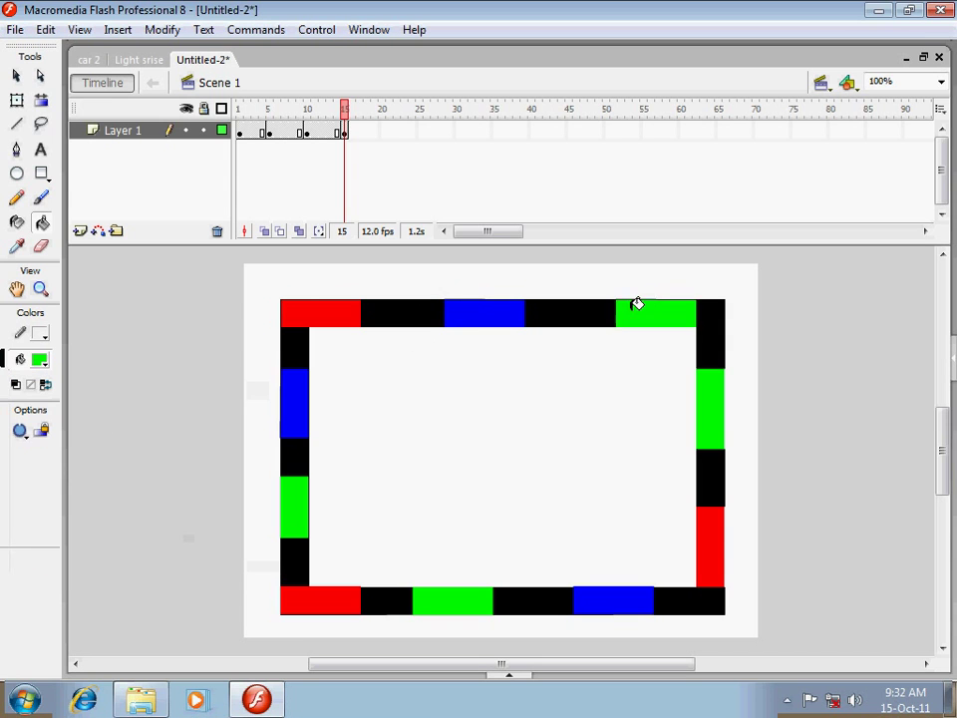
Try red and blue on the top-right block, settling its colour with undo and redo
left_click(42, 361)
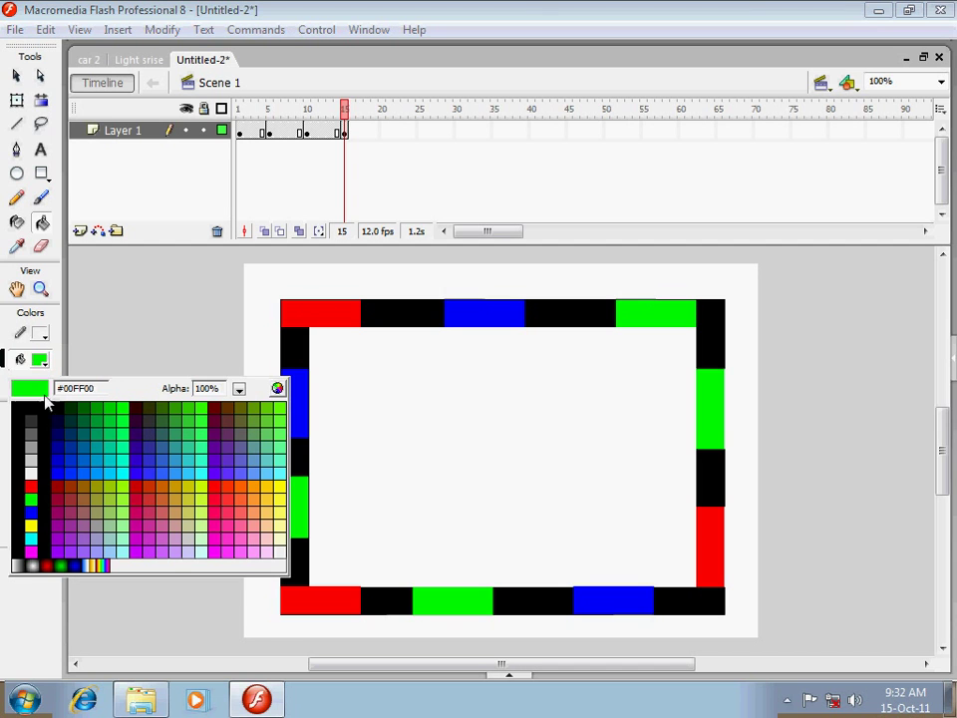
left_click(31, 487)
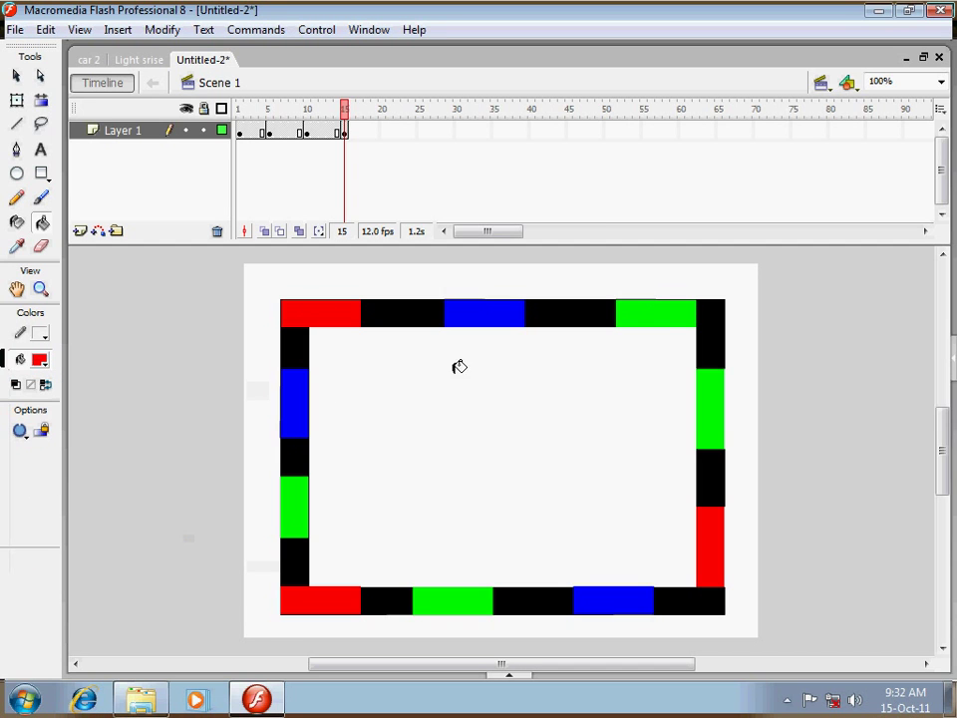
left_click(654, 320)
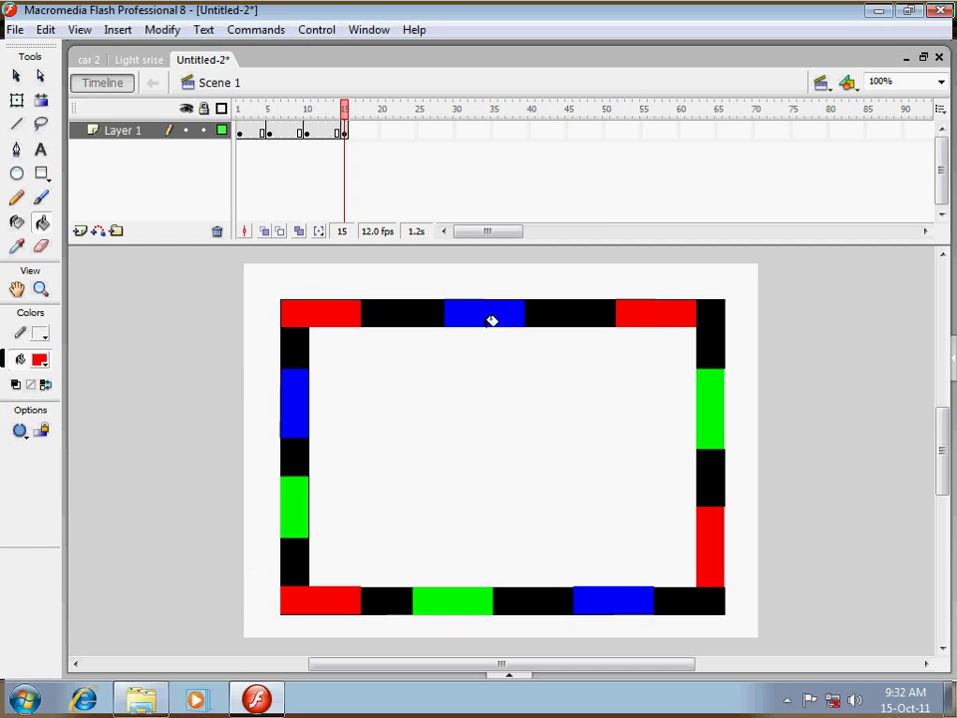
left_click(40, 361)
left_click(31, 509)
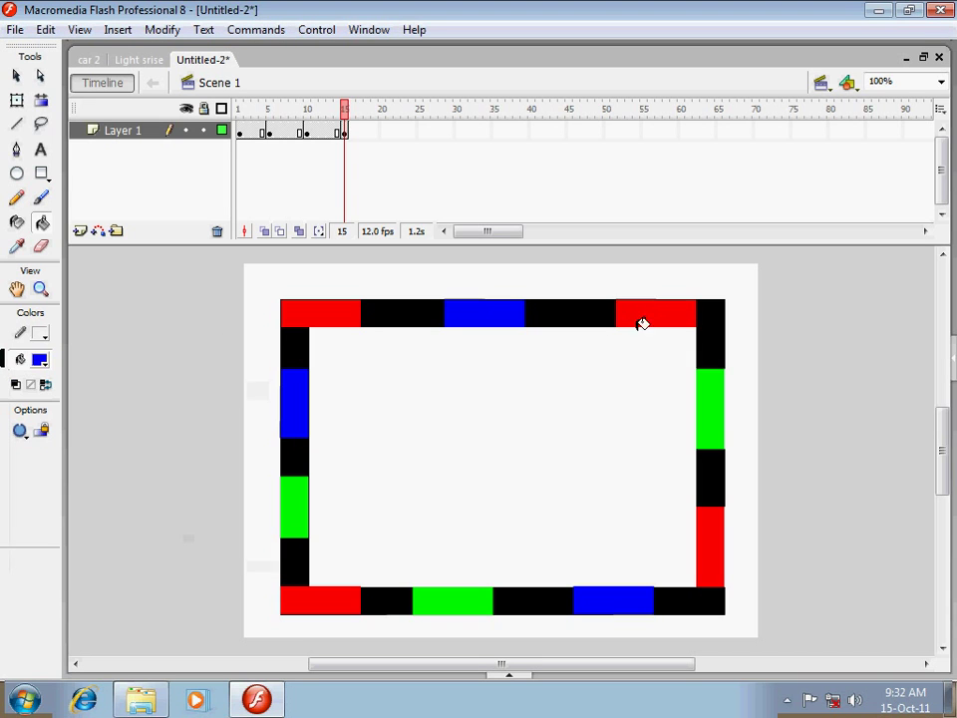
left_click(673, 311)
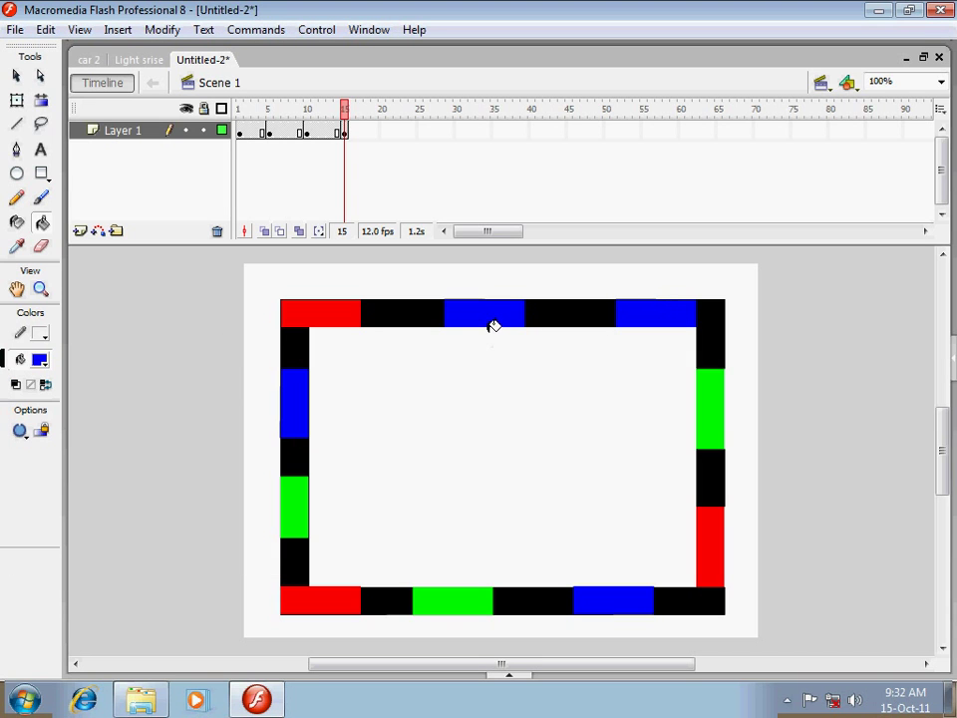
key("ctrl+z")
key("ctrl+z")
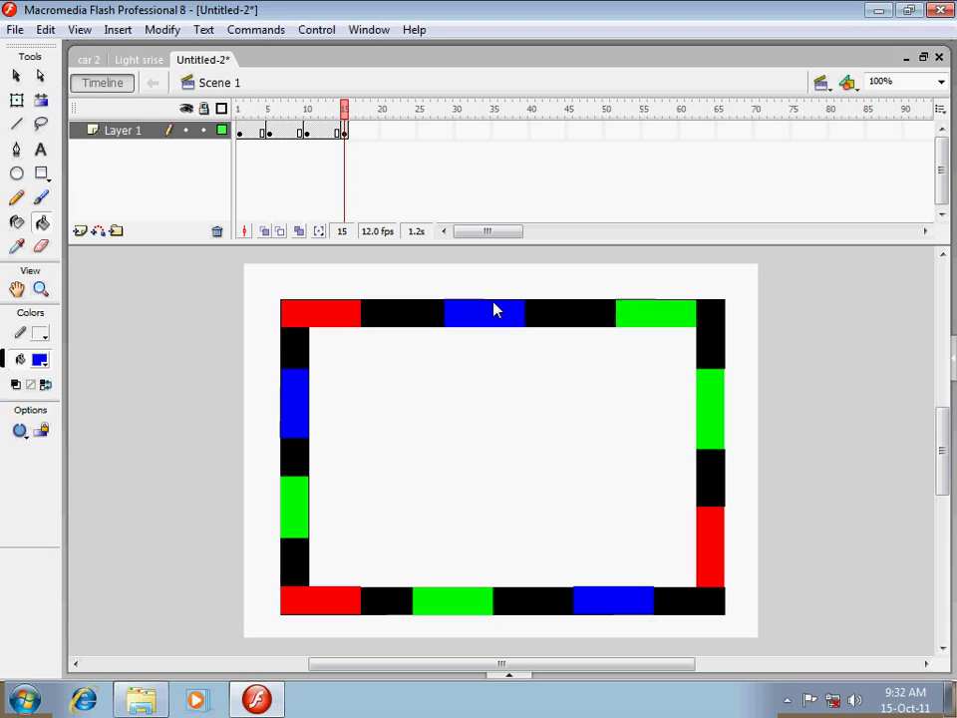
key("ctrl+y")
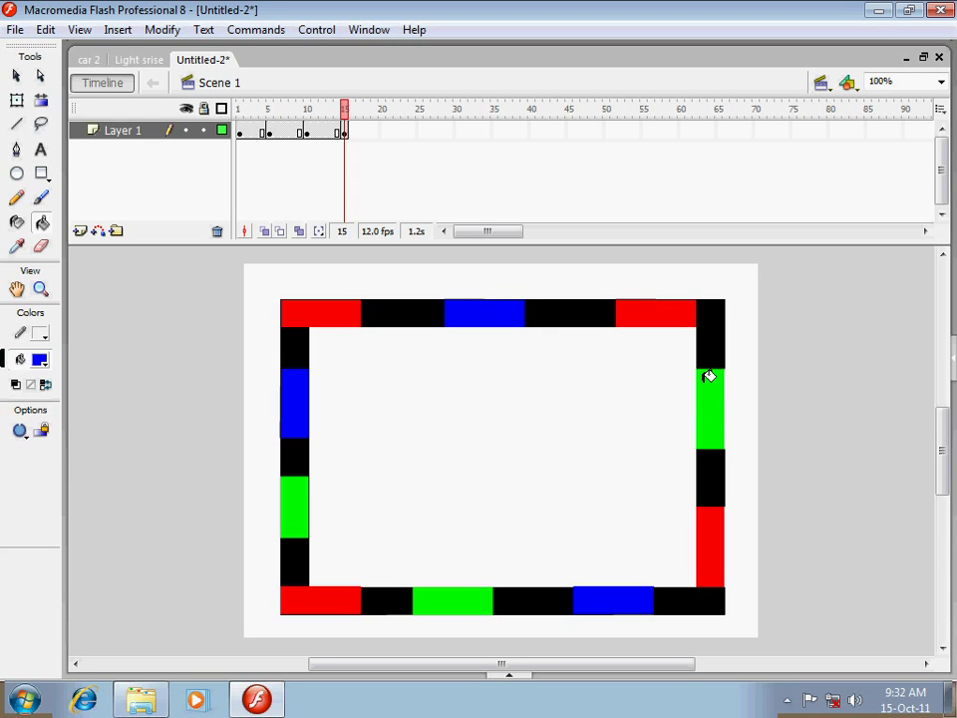
key("ctrl+z")
key("ctrl+z")
key("ctrl+z")
key("ctrl+z")
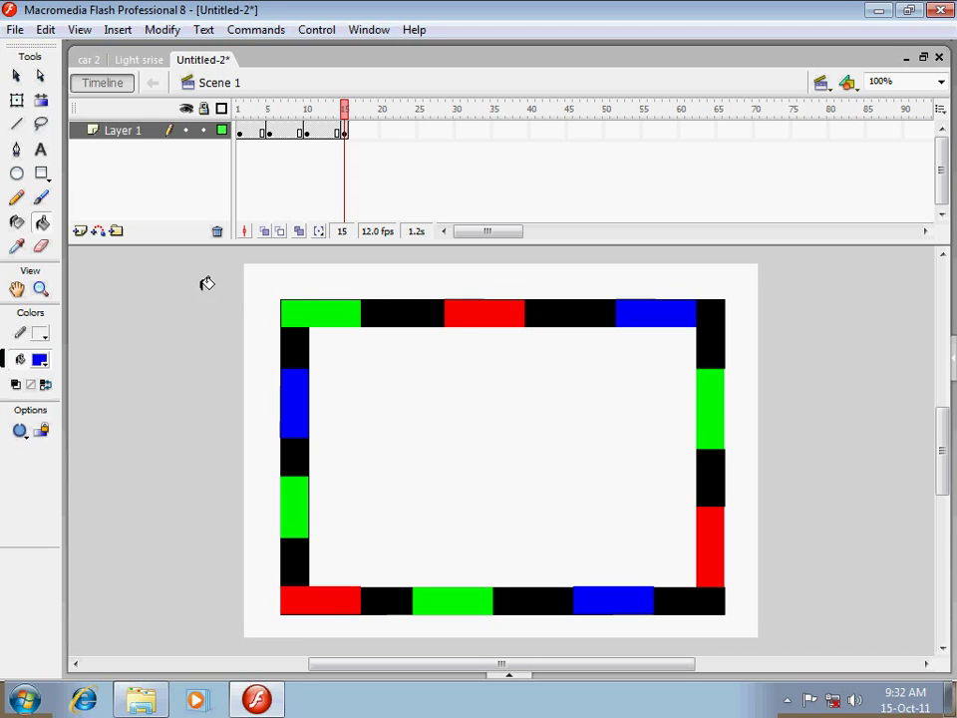
Repaint the top border blocks on frame 15: top-left red, top-middle blue, top-right green
left_click(40, 360)
left_click(31, 484)
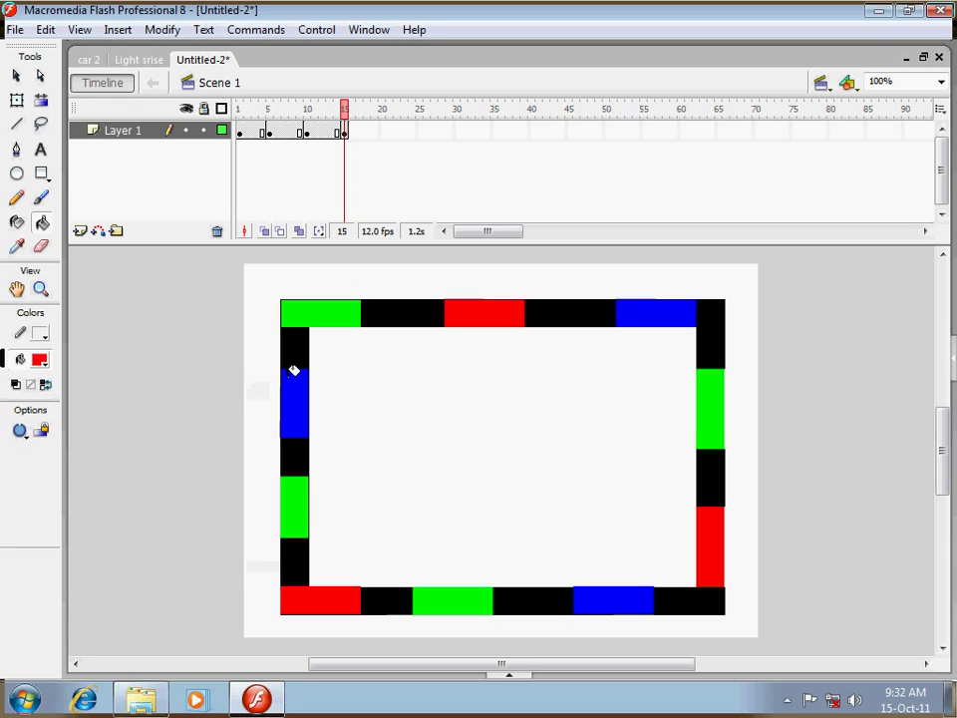
left_click(342, 311)
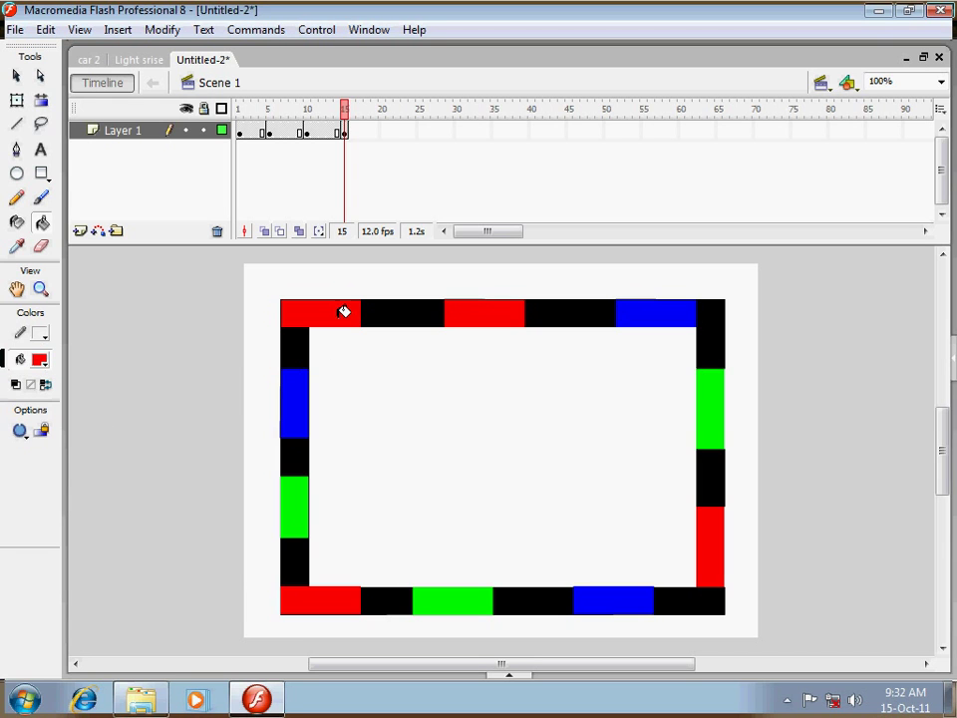
left_click(40, 360)
left_click(32, 511)
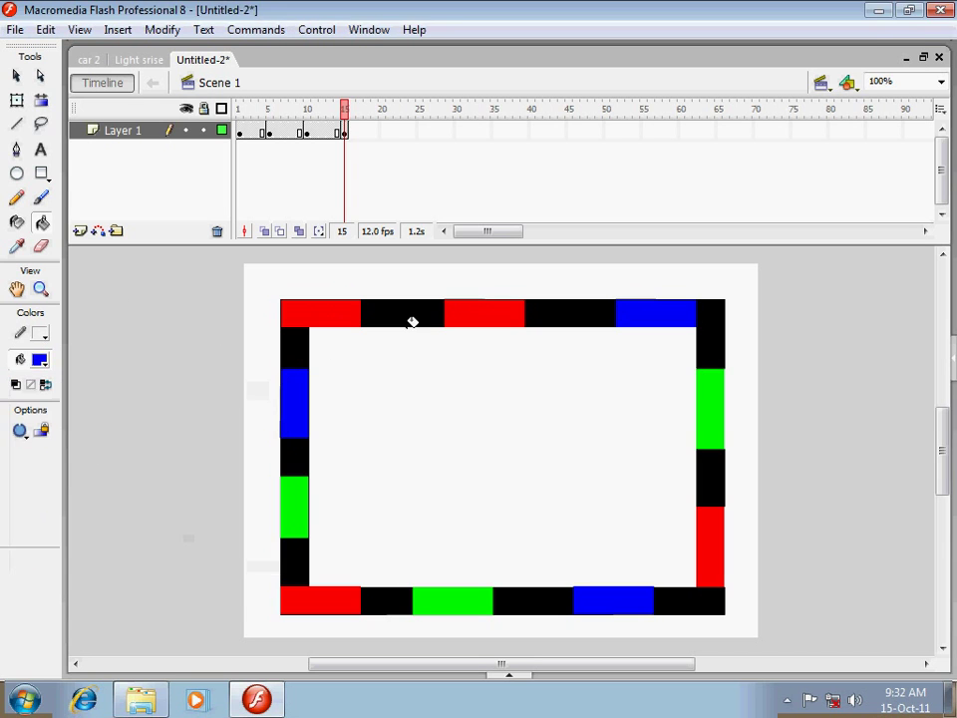
left_click(460, 307)
left_click(40, 360)
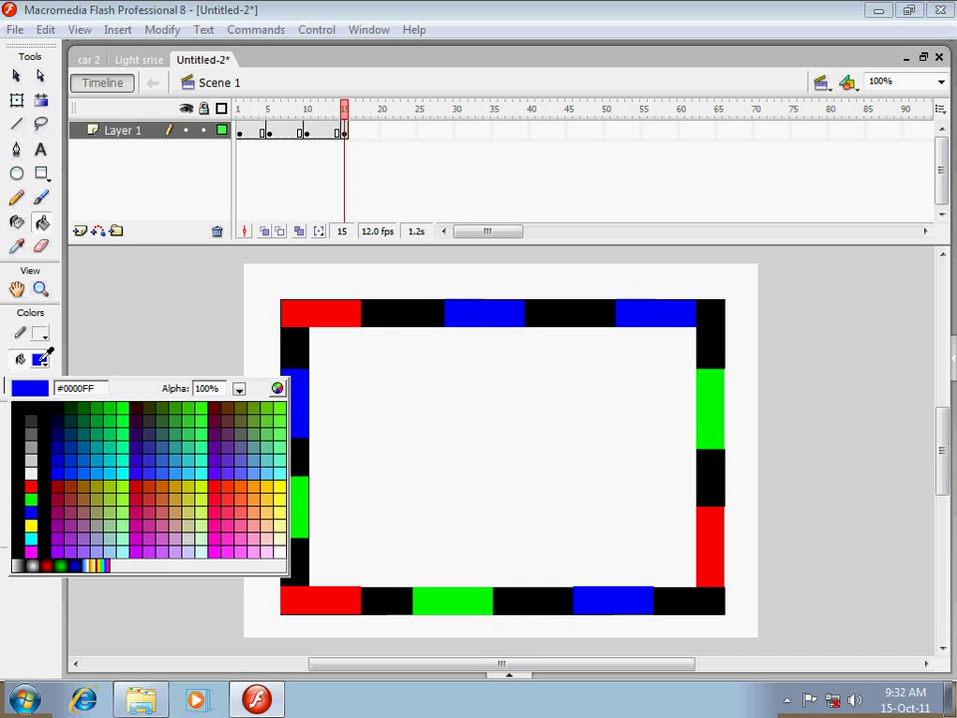
left_click(32, 497)
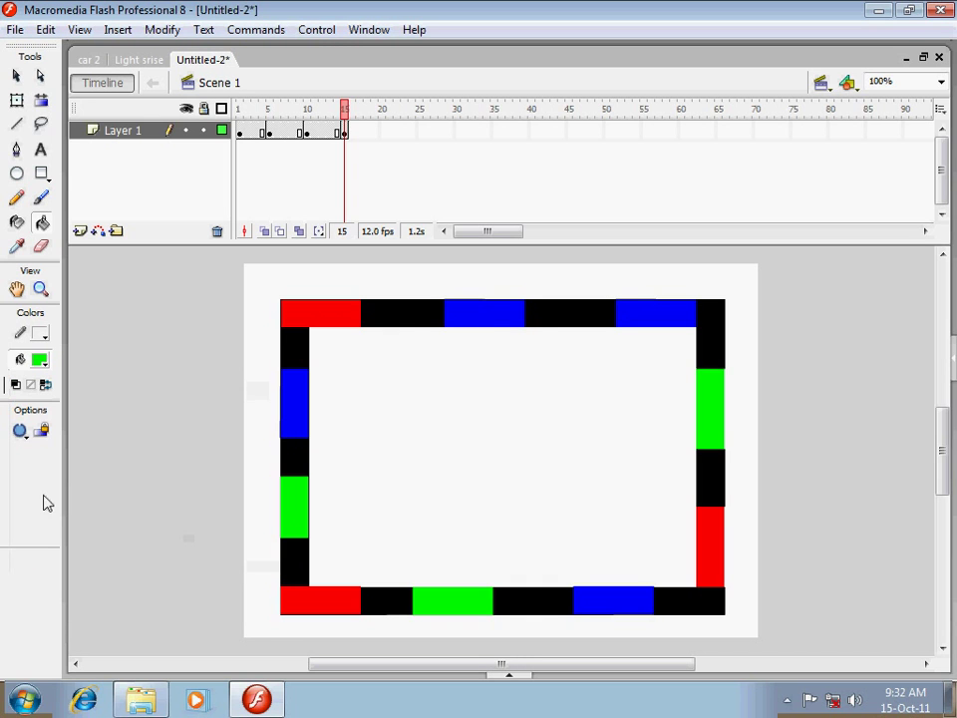
left_click(631, 313)
Repaint the upper right-side block red, the lower right-side blue and the bottom-right green
left_click(39, 360)
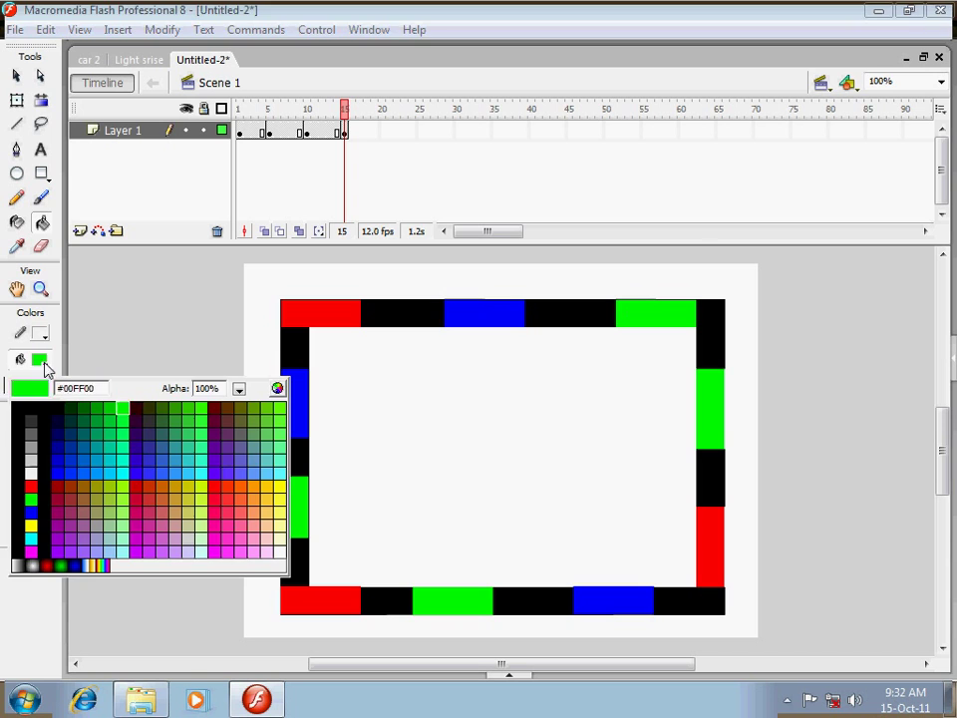
left_click(30, 488)
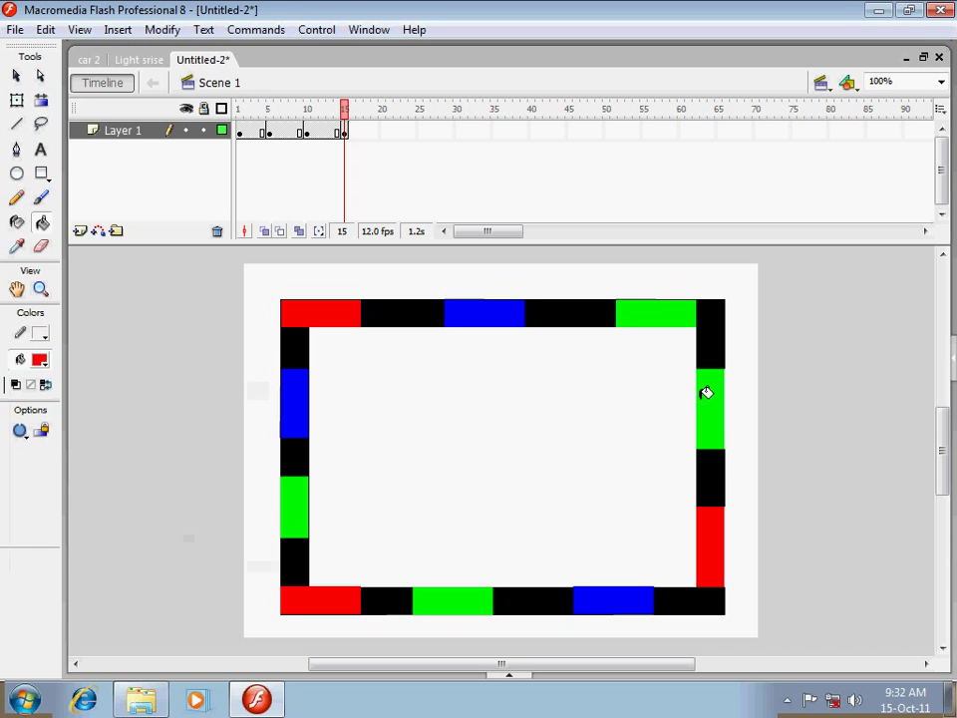
left_click(705, 393)
left_click(40, 360)
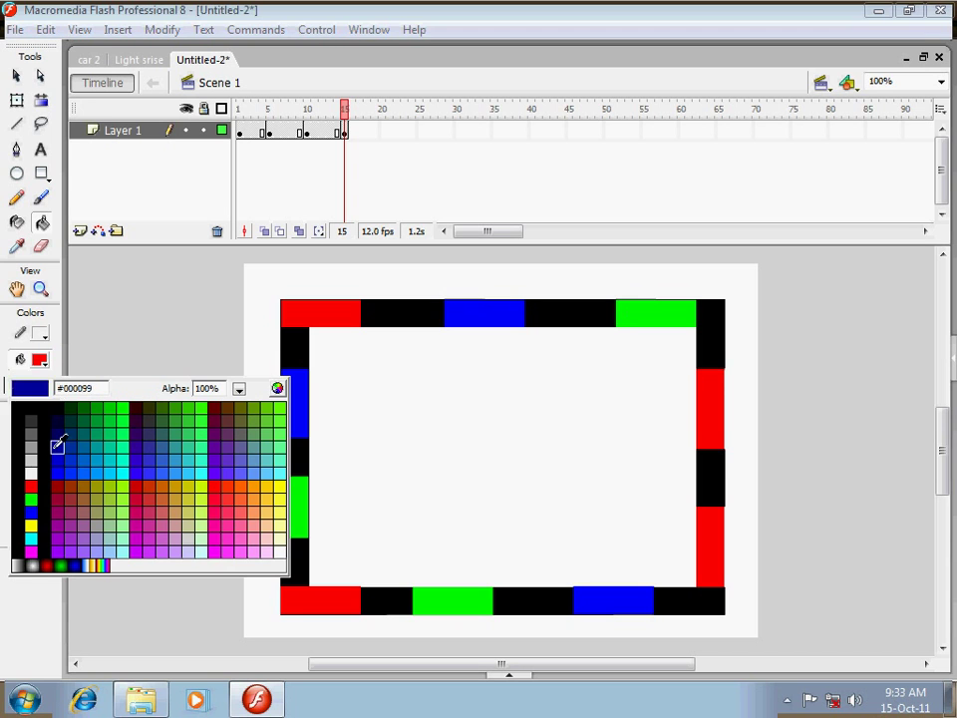
left_click(31, 512)
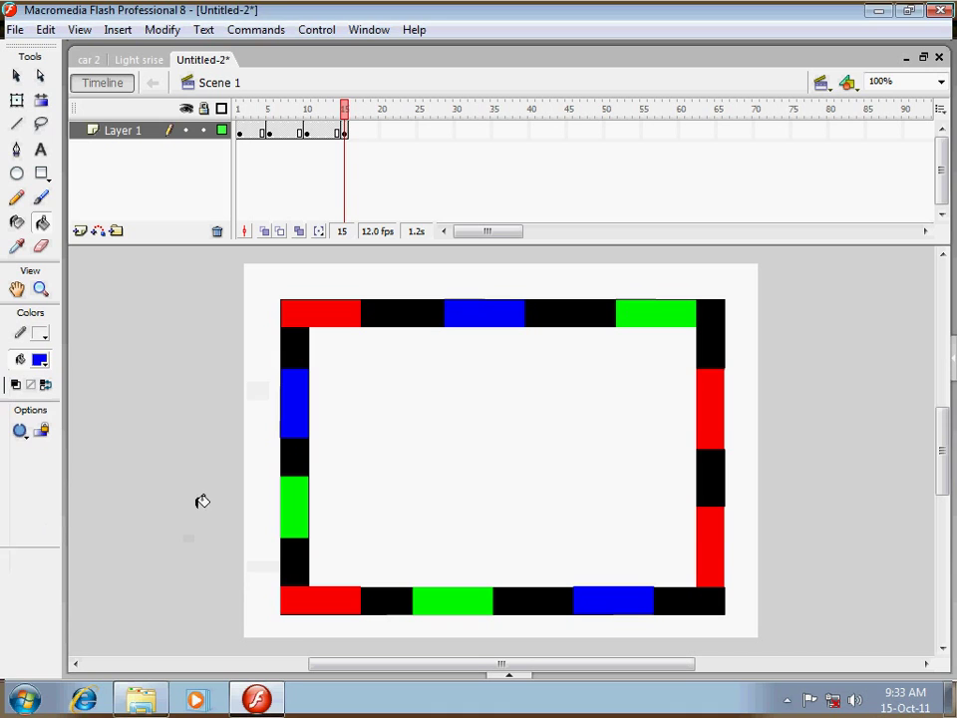
left_click(721, 558)
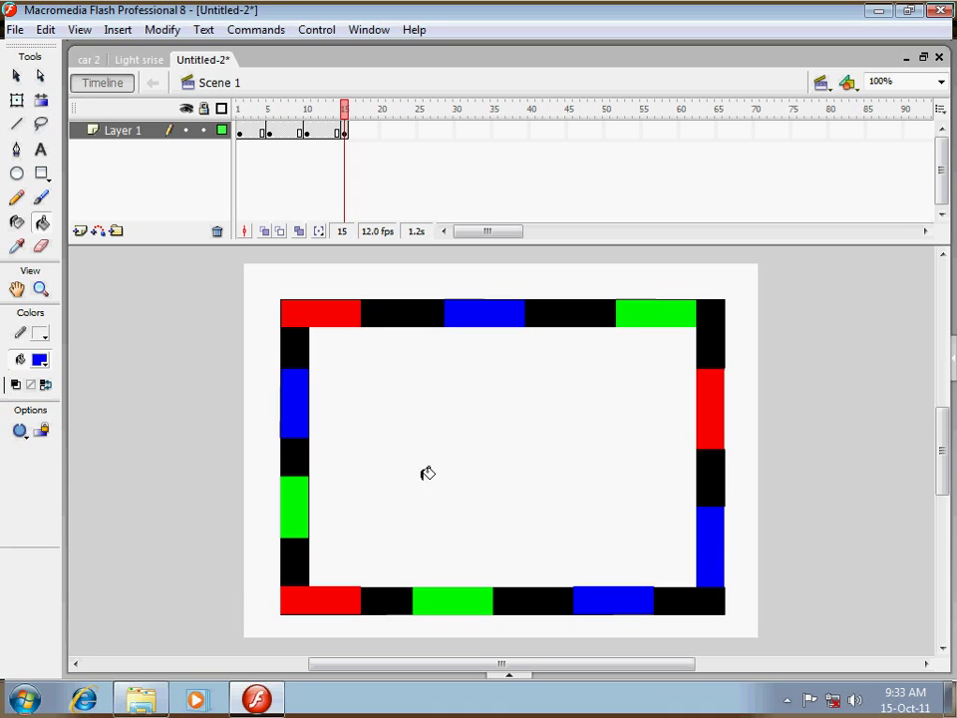
left_click(40, 360)
left_click(31, 505)
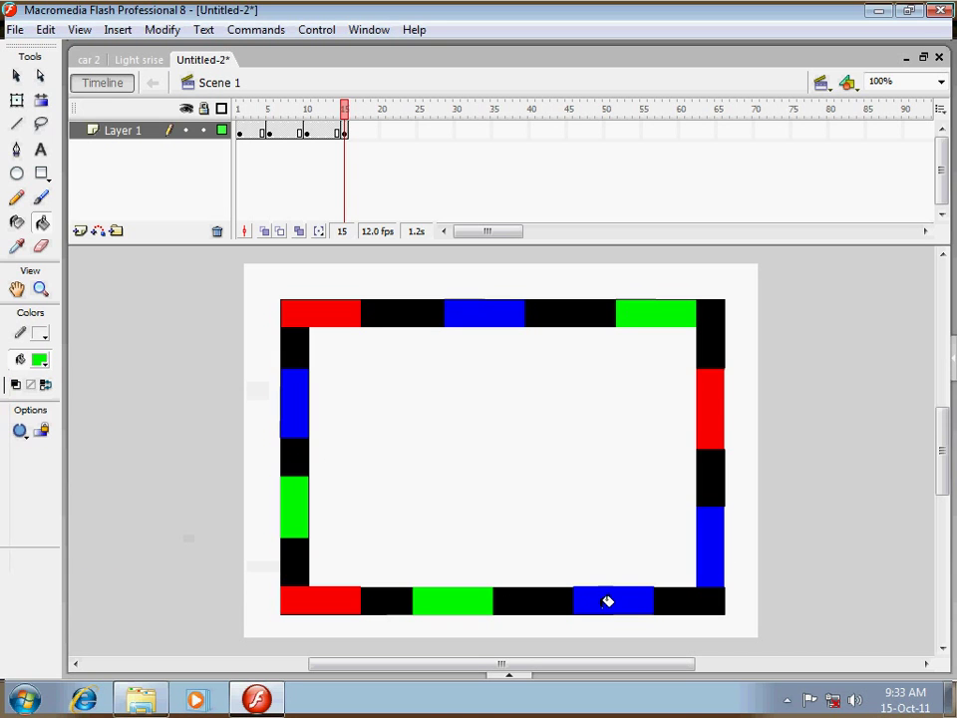
left_click(598, 604)
Repaint bottom-middle red, bottom-left green, lower left-side blue and upper left-side red
left_click(44, 363)
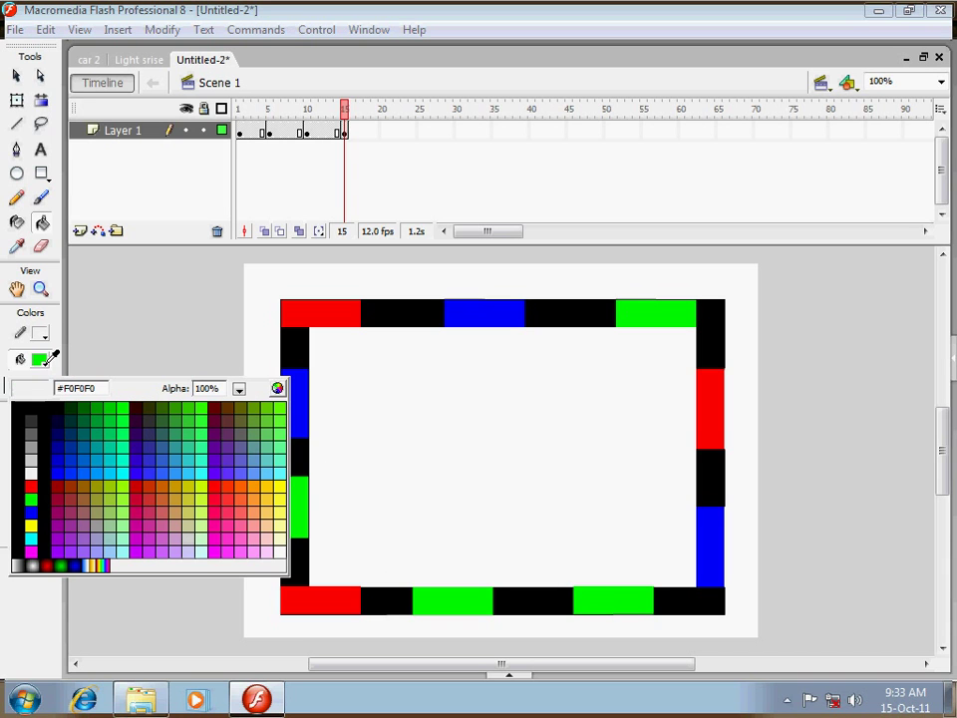
left_click(31, 486)
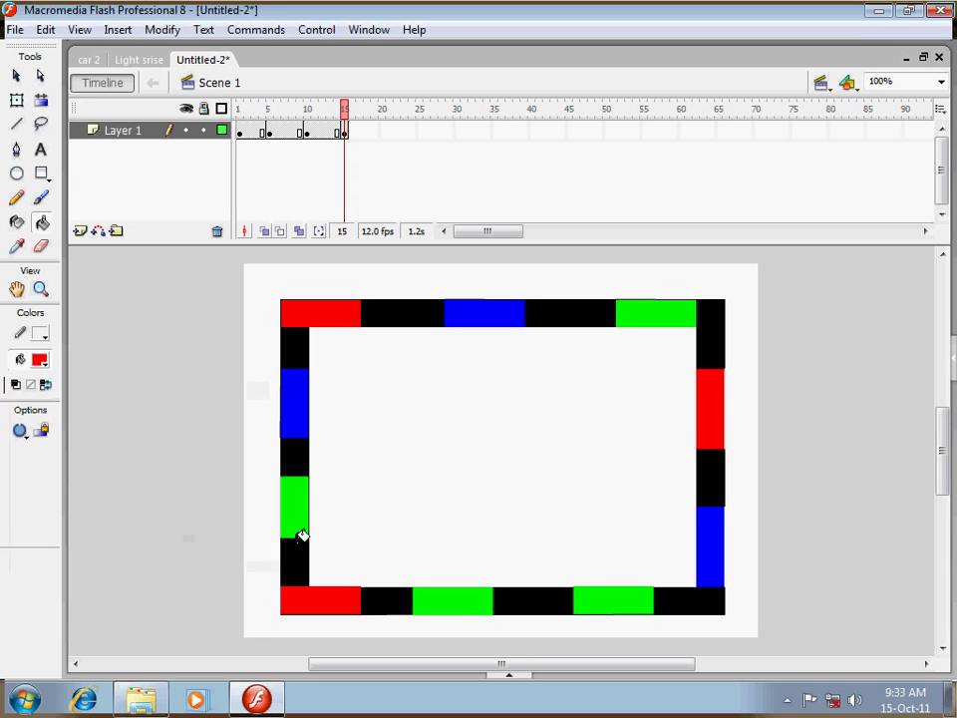
left_click(453, 598)
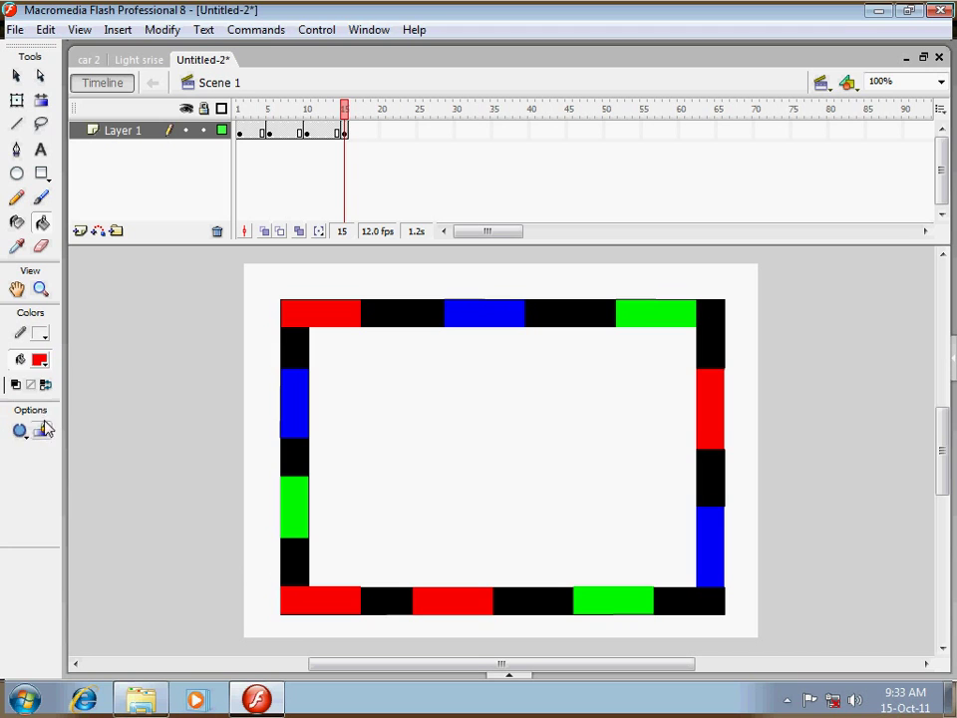
left_click(44, 363)
left_click(31, 496)
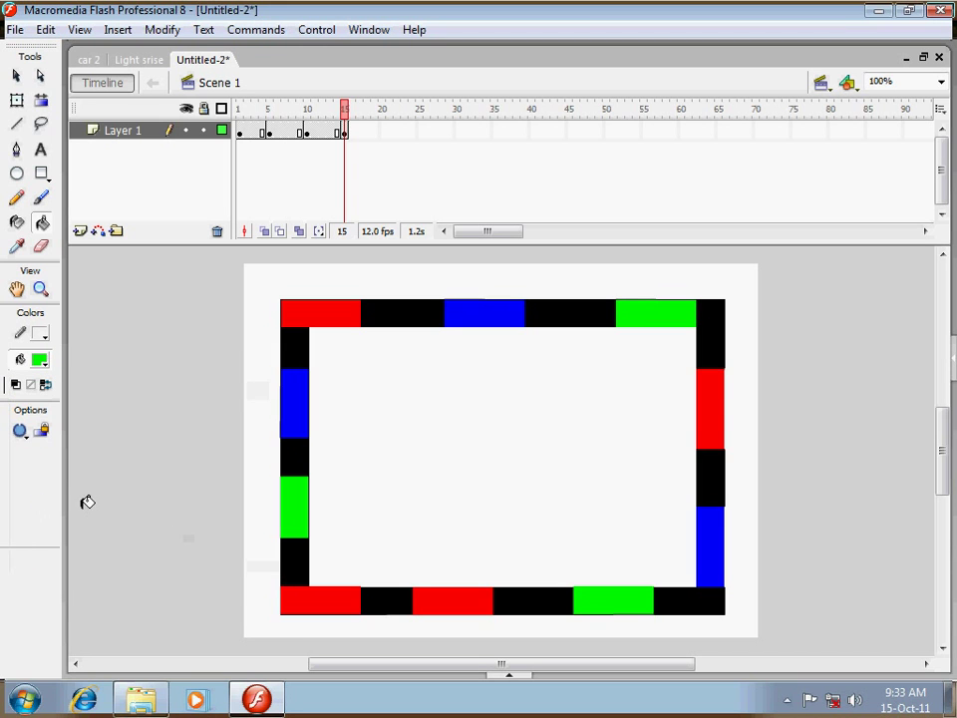
left_click(309, 590)
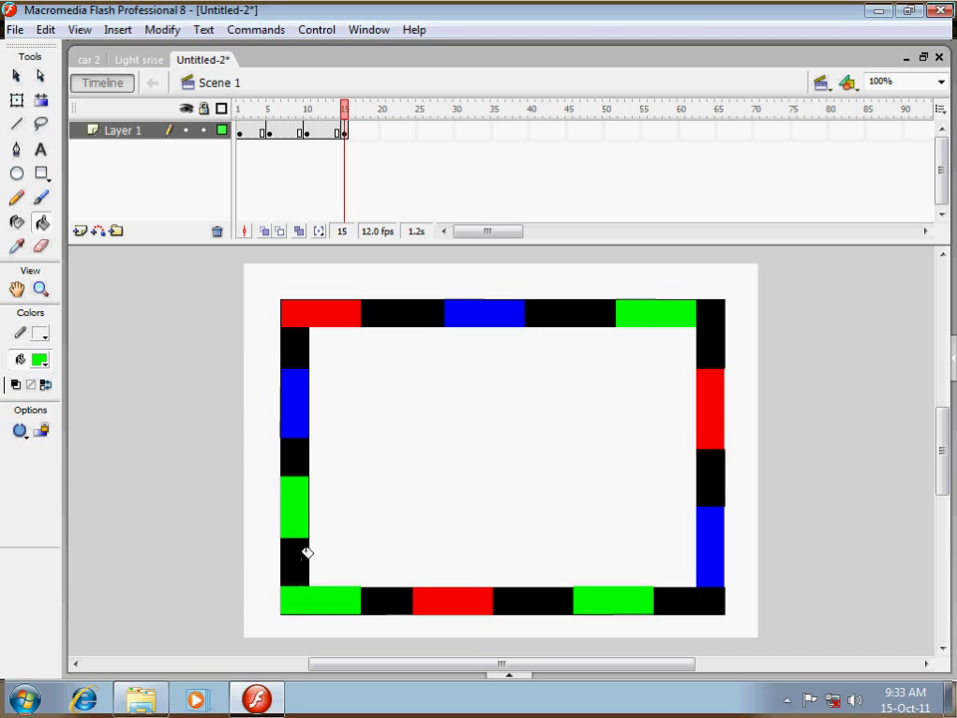
left_click(44, 363)
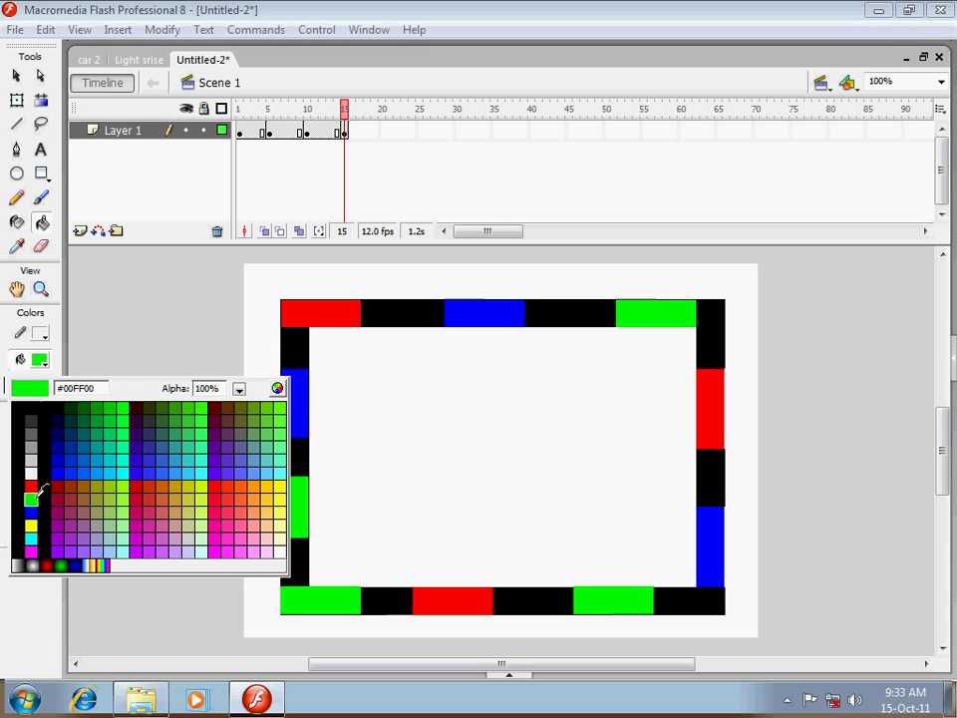
left_click(32, 510)
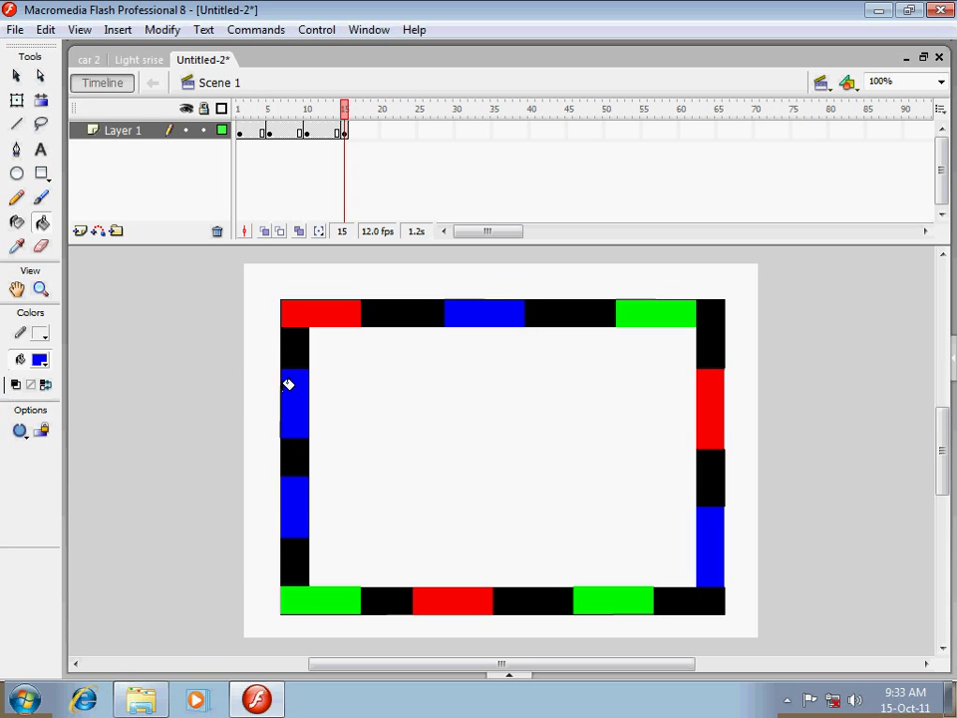
left_click(42, 361)
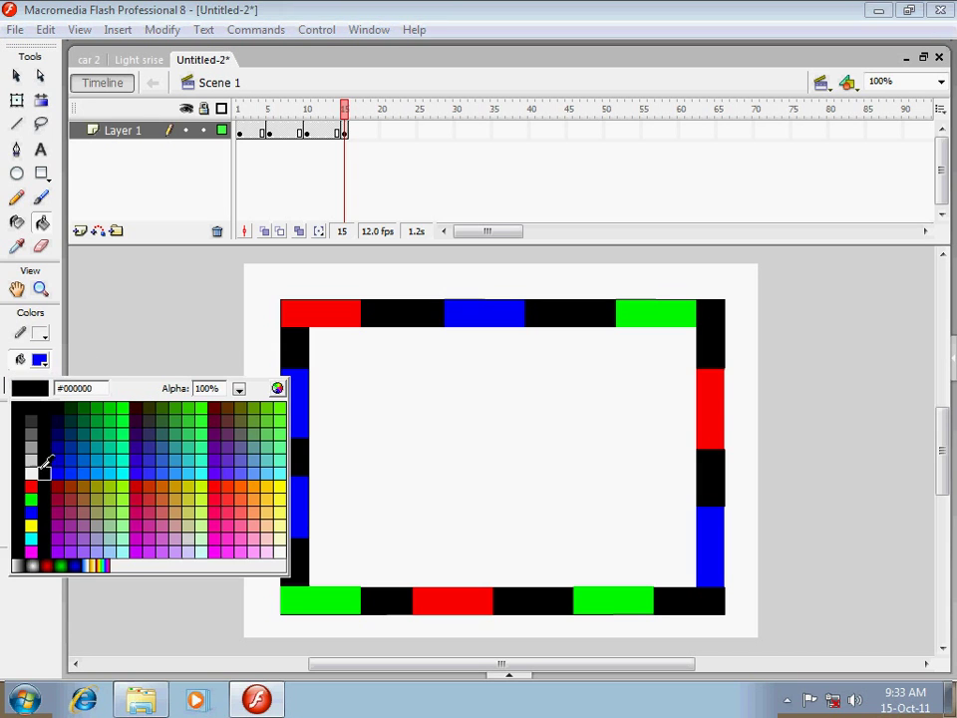
left_click(31, 485)
left_click(299, 393)
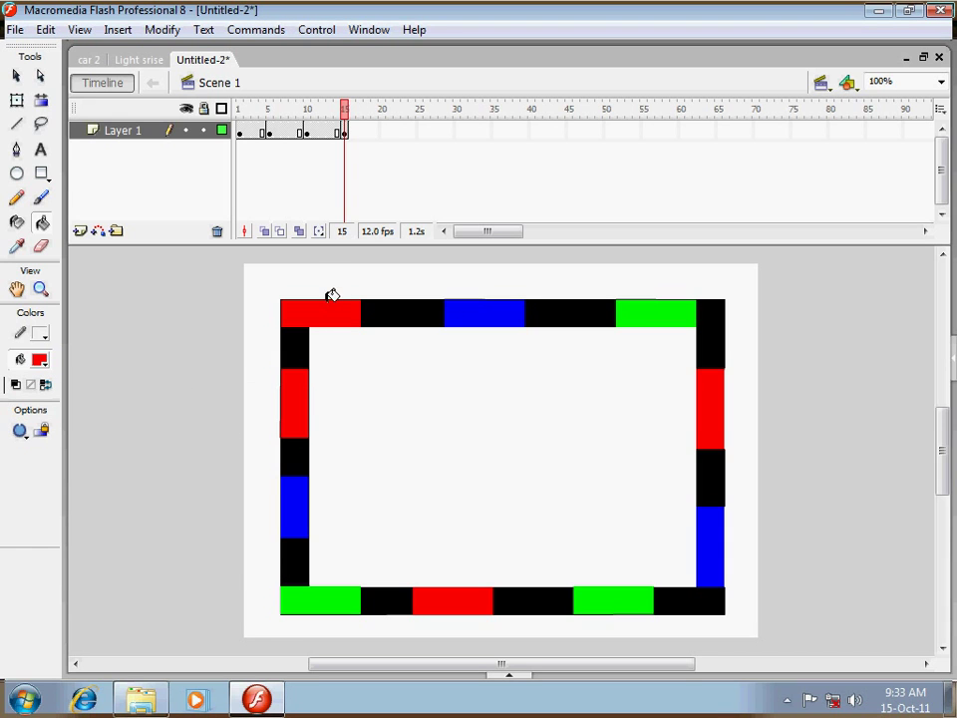
Insert a keyframe at frame 20 on the layer
left_click(385, 132)
right_click(385, 132)
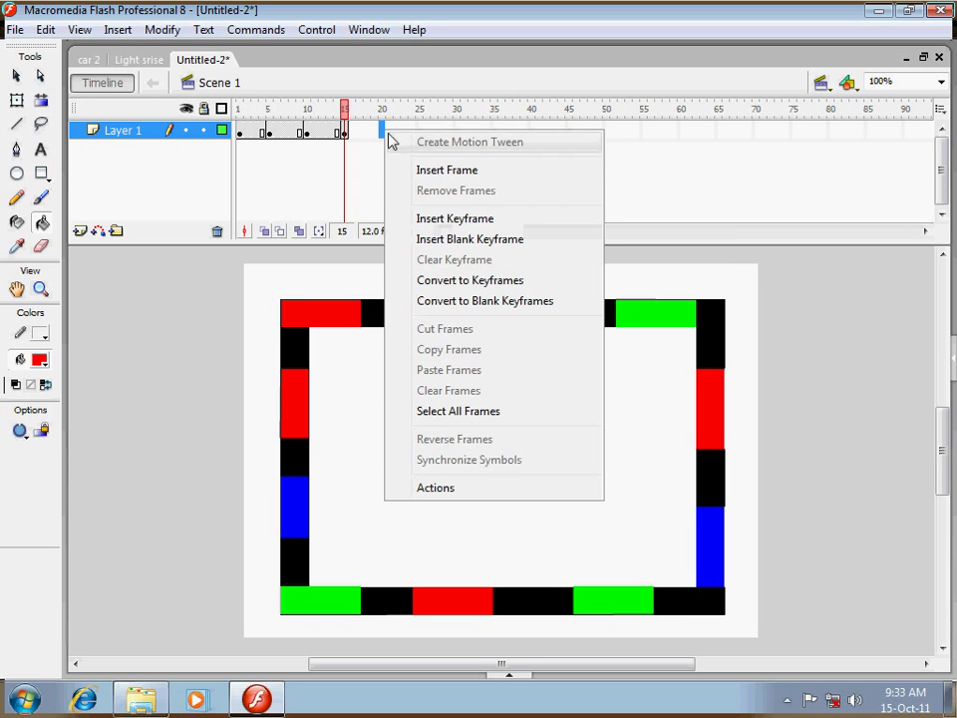
left_click(457, 219)
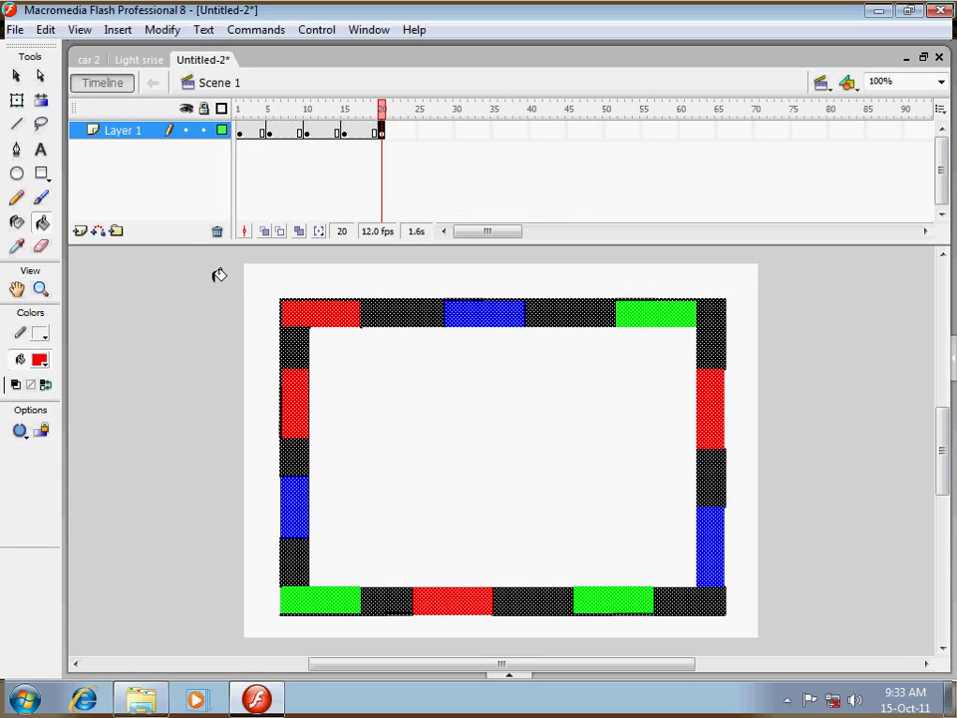
Recolour the top-left border block blue, undoing a trial green fill
left_click(16, 75)
left_click(266, 278)
left_click(337, 317)
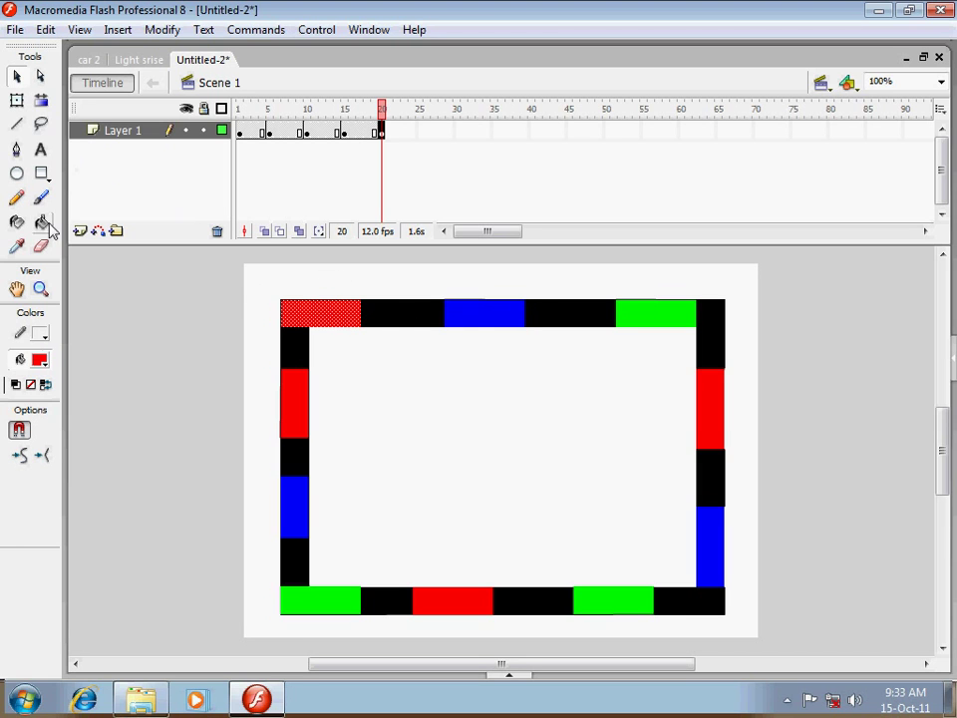
left_click(43, 365)
left_click(32, 491)
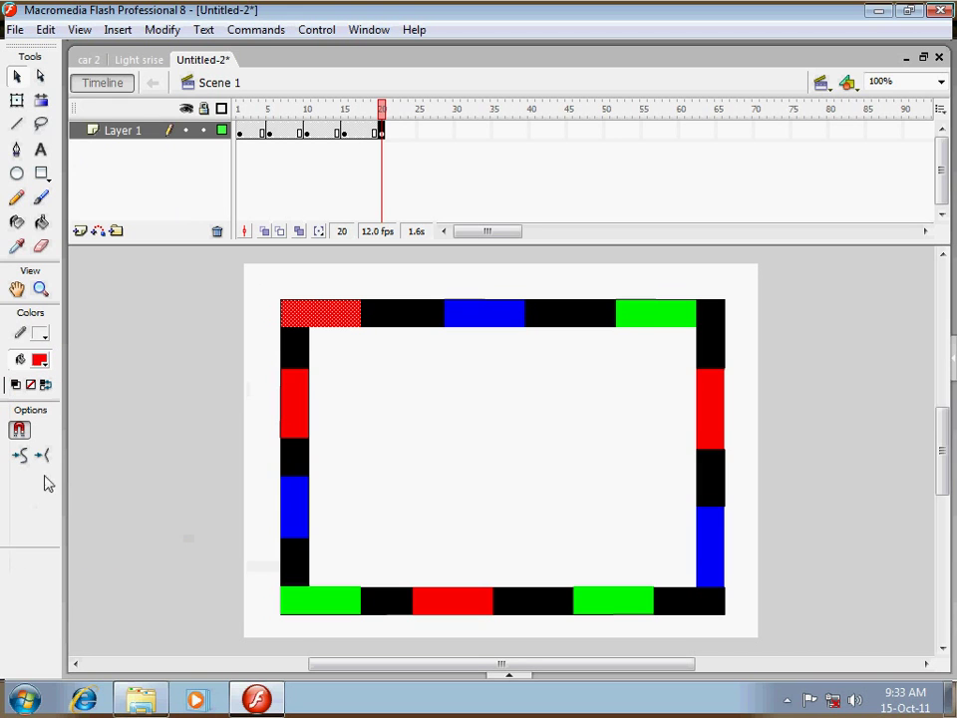
left_click(41, 222)
left_click(43, 364)
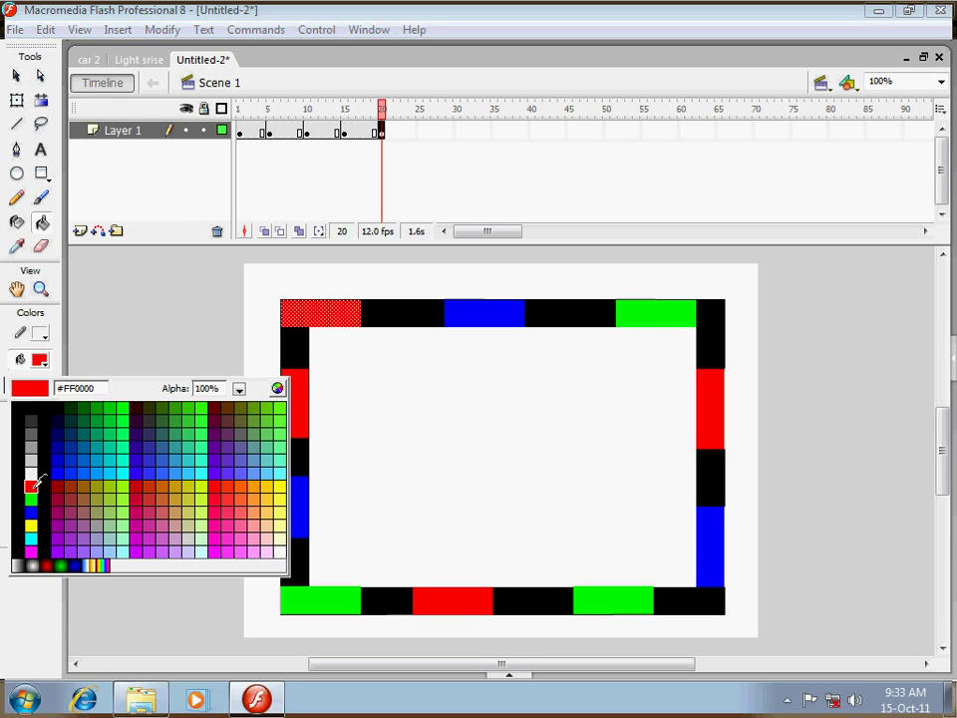
left_click(32, 512)
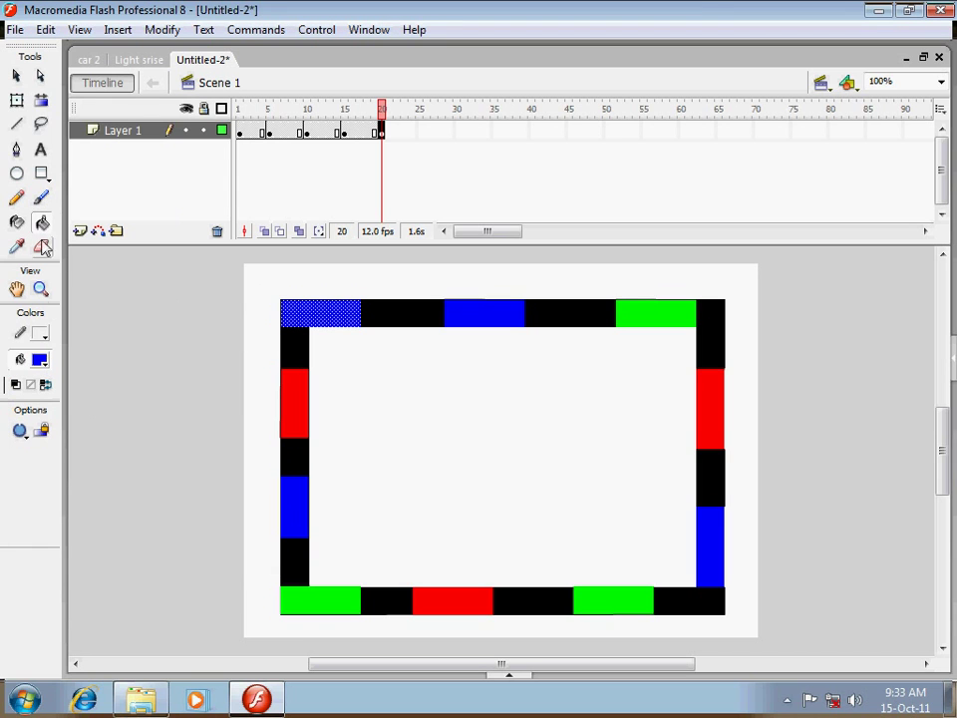
left_click(40, 358)
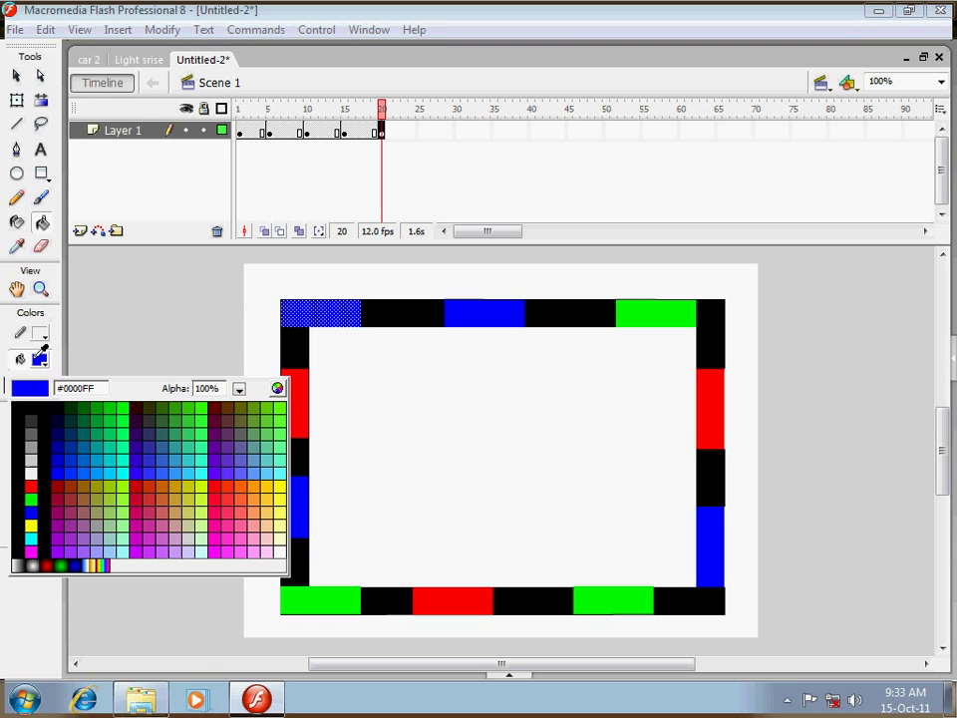
left_click(33, 496)
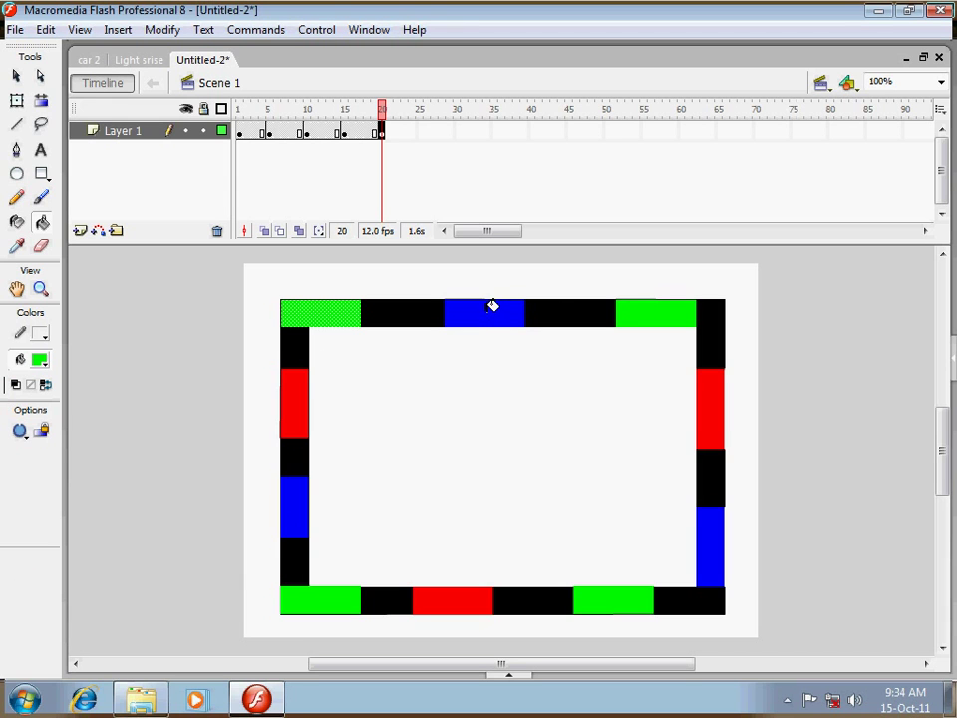
key("ctrl+z")
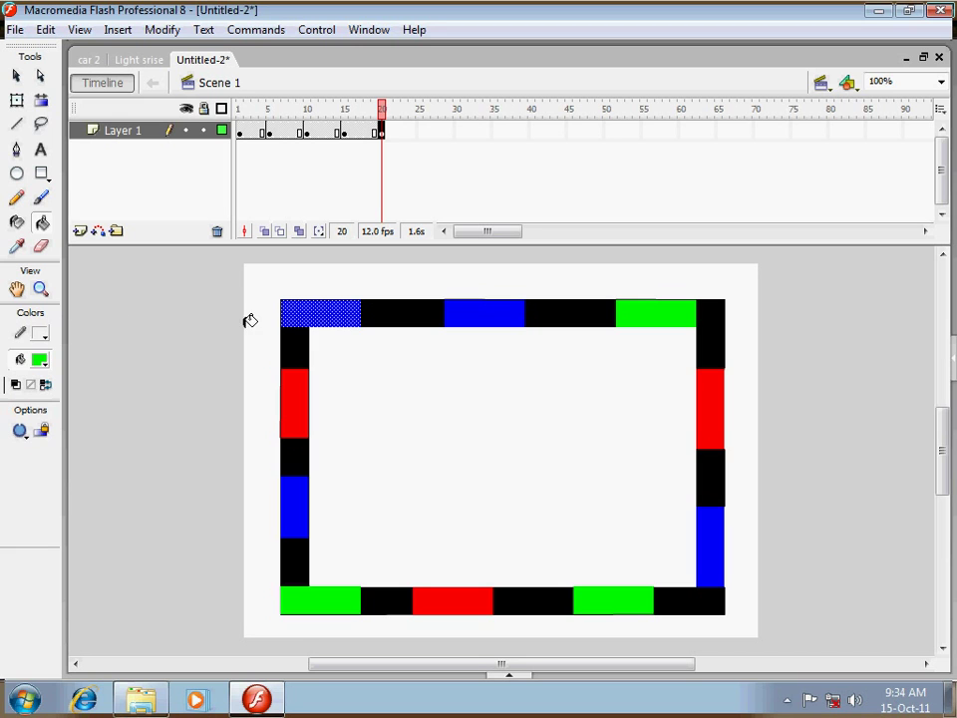
Make the top-middle block green, the top-right red and the upper right-edge block blue
left_click(17, 76)
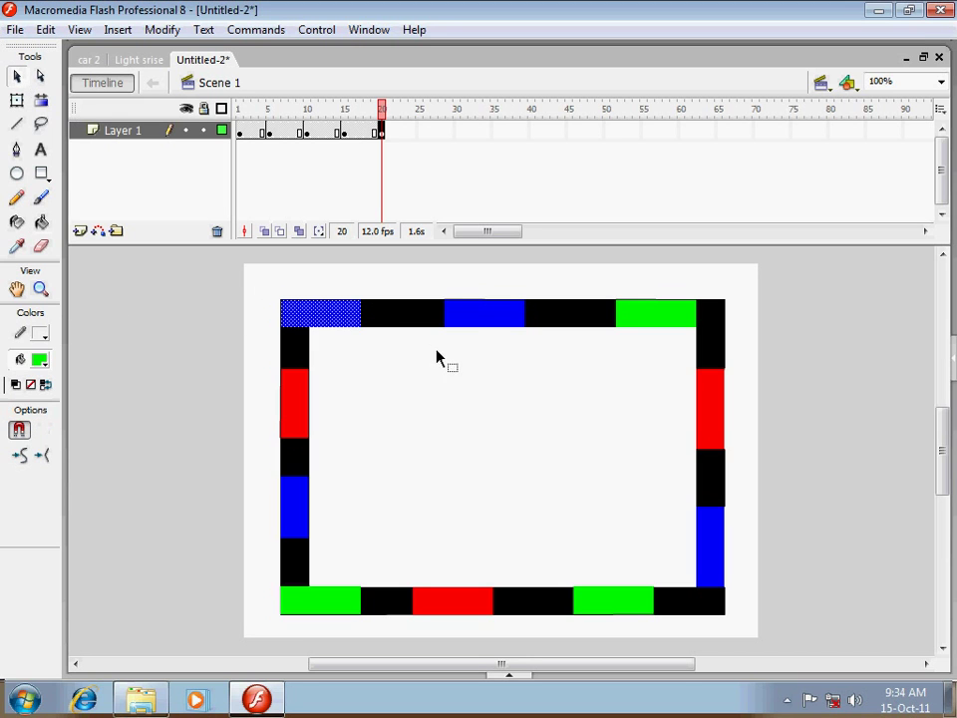
left_click(481, 317)
left_click(40, 360)
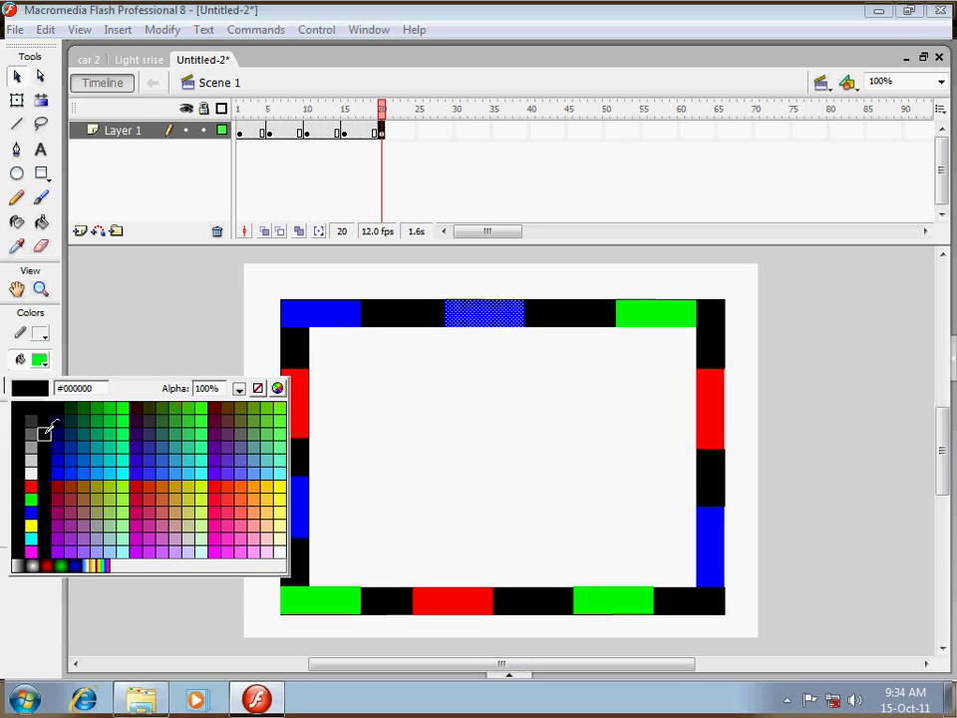
left_click(32, 498)
left_click(653, 315)
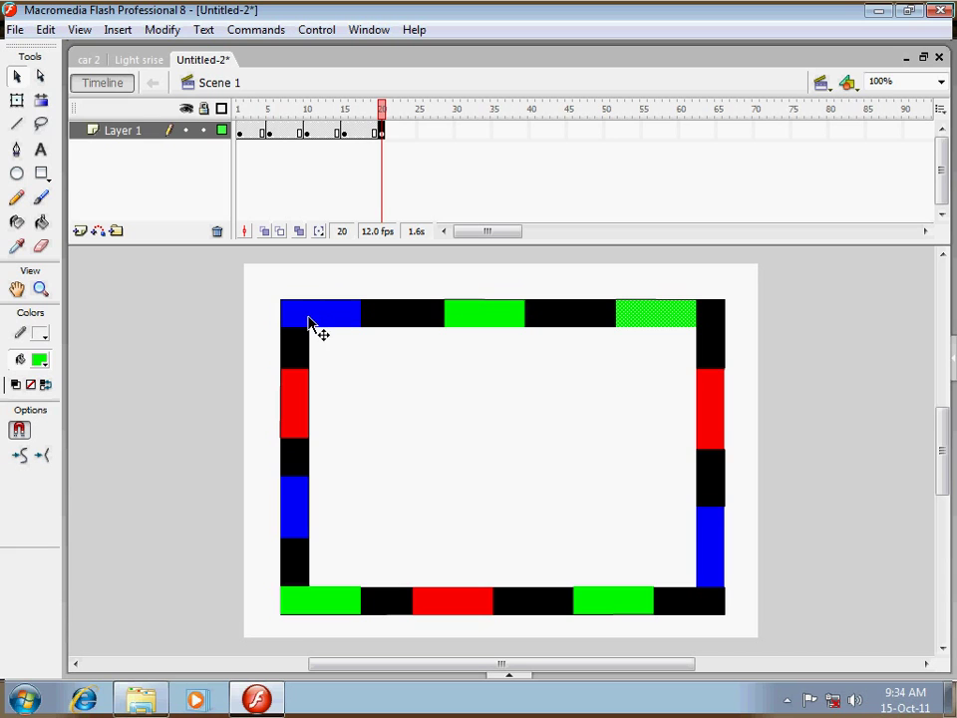
left_click(17, 99)
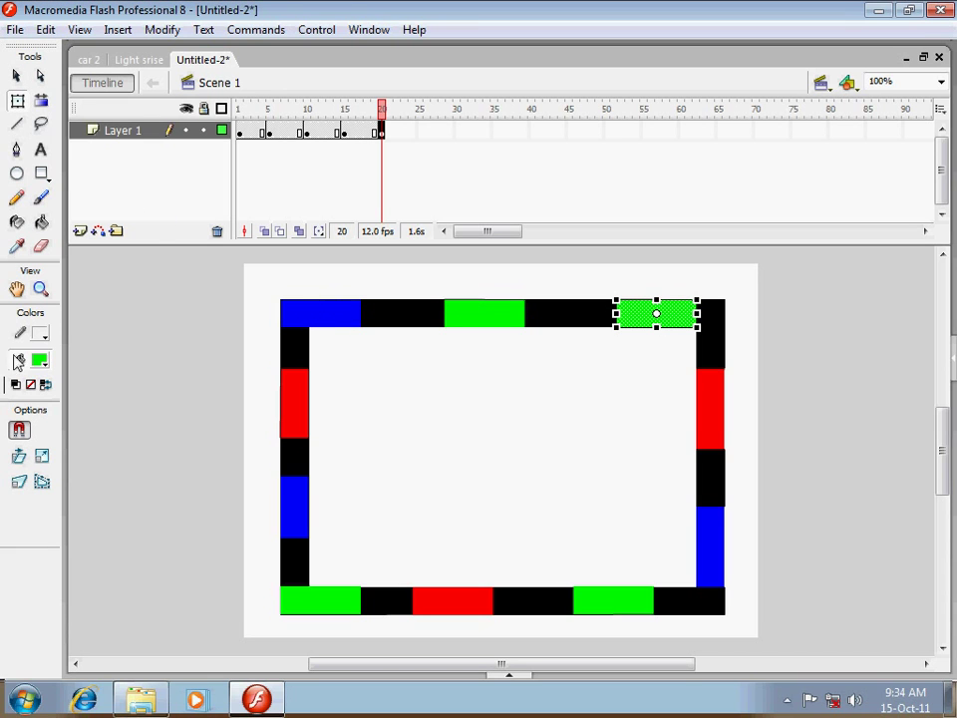
left_click(39, 360)
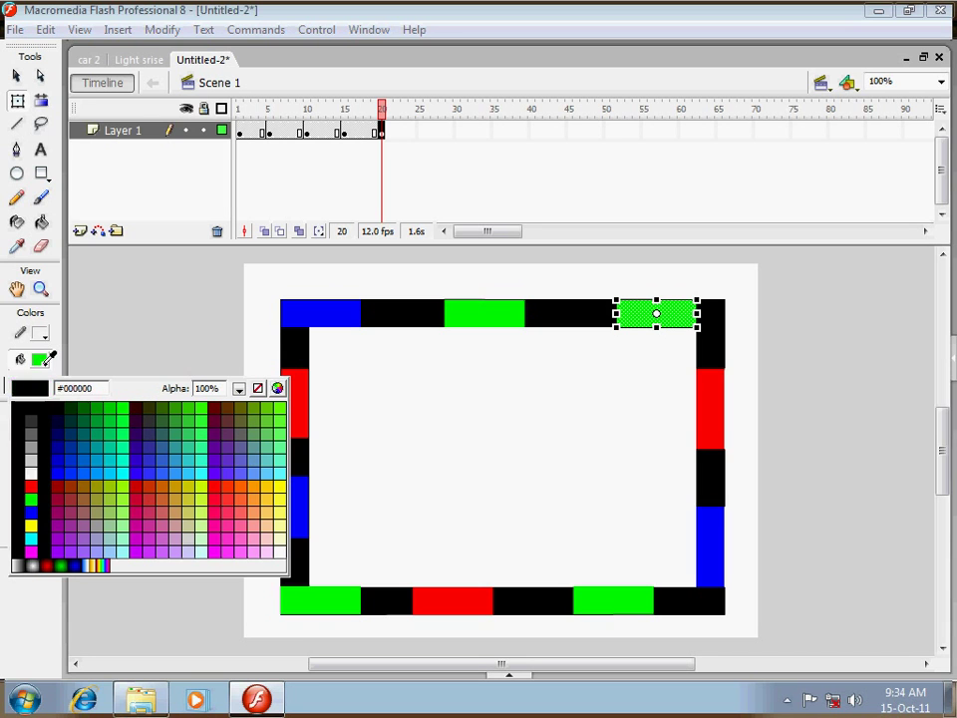
left_click(33, 488)
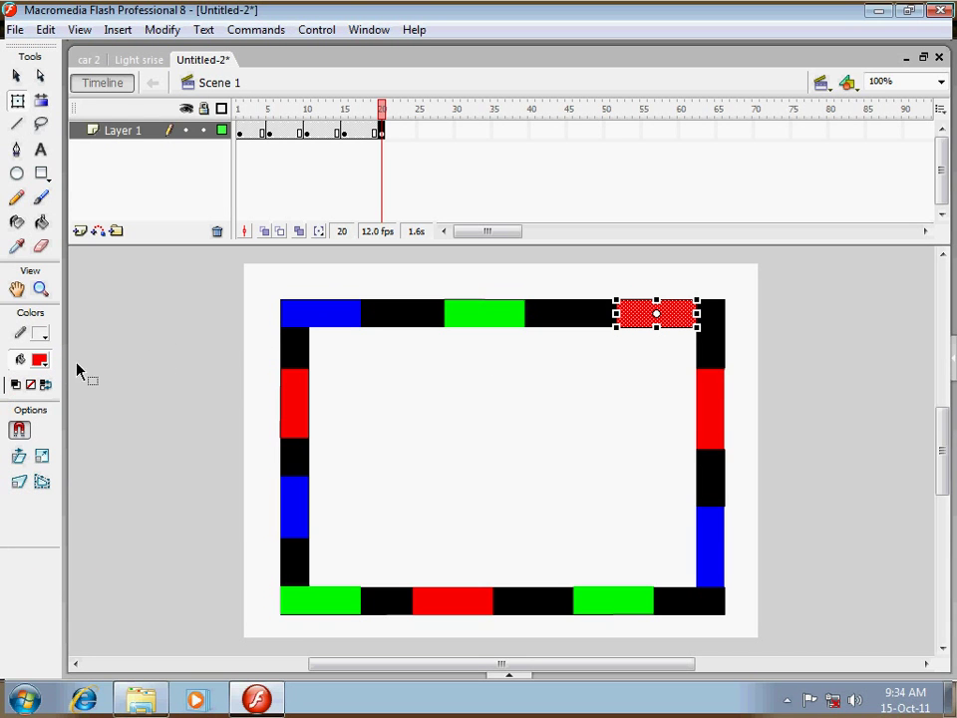
left_click(698, 406)
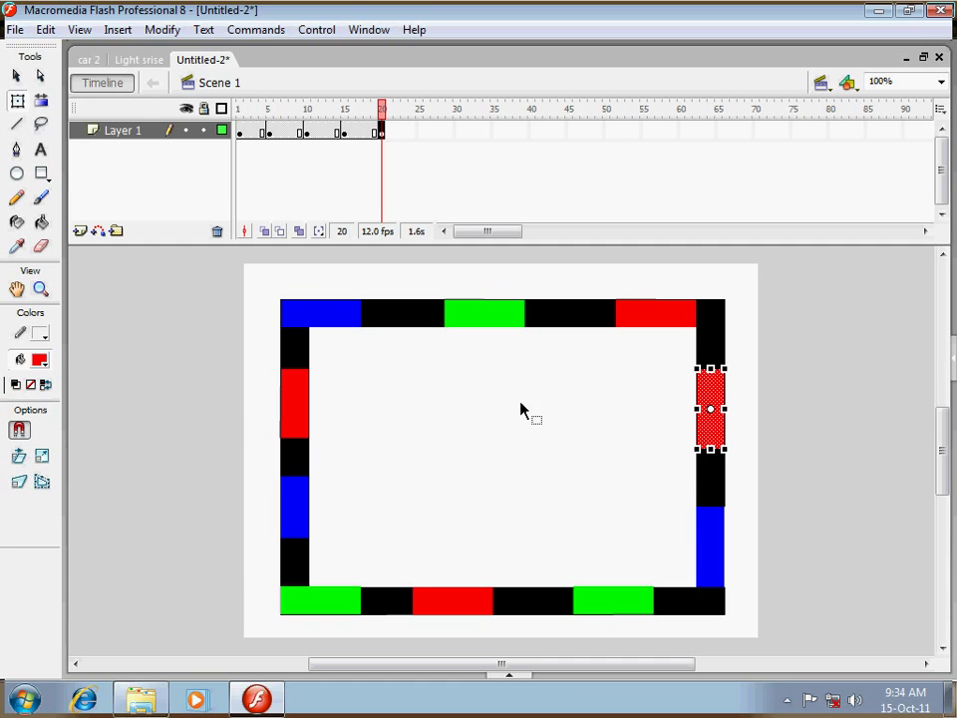
left_click(40, 360)
left_click(33, 509)
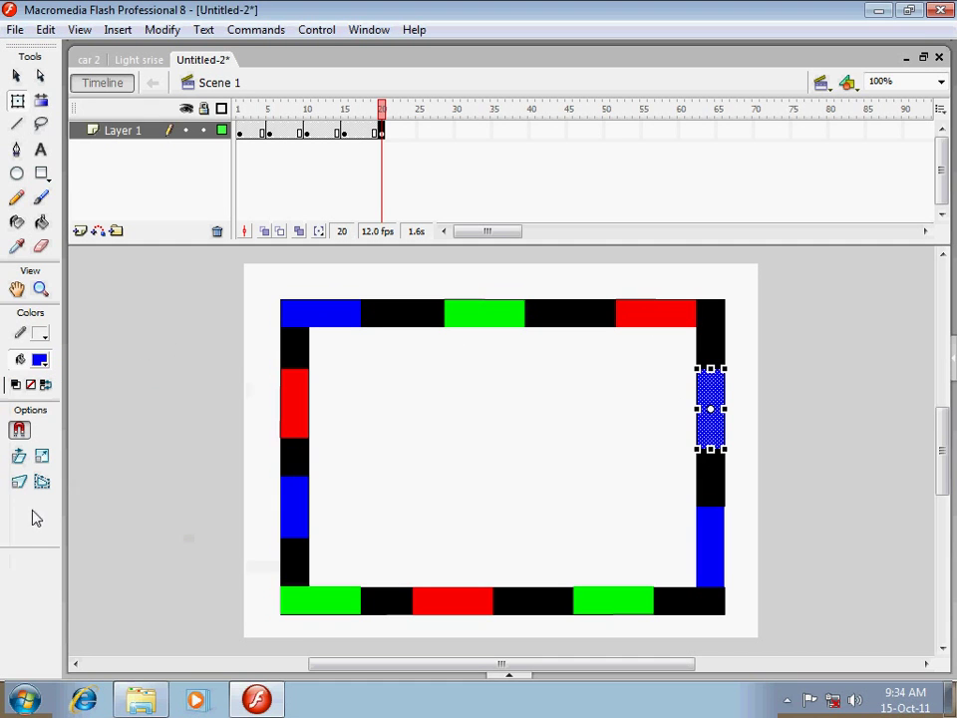
Make the lower right-edge block green, bottom-right red and bottom-middle green
left_click(703, 548)
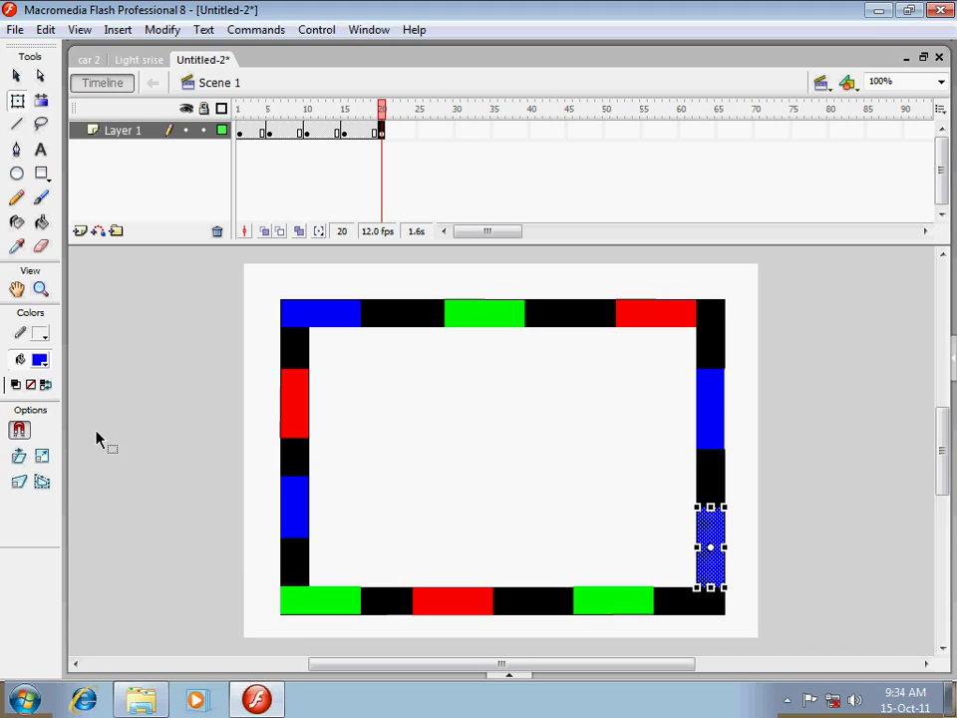
left_click(40, 360)
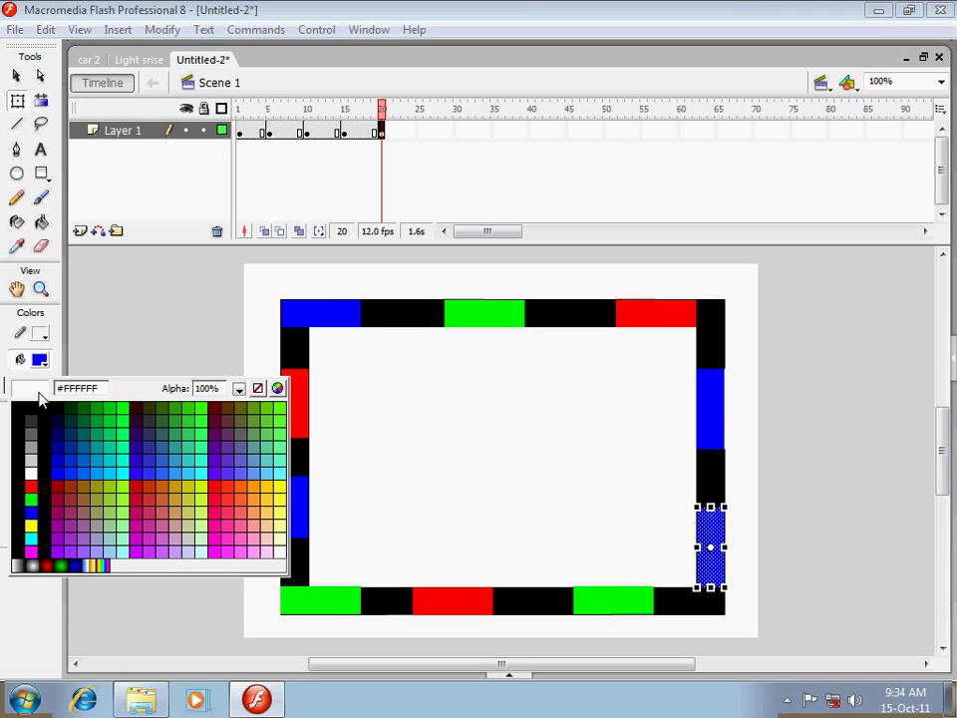
left_click(33, 495)
left_click(620, 596)
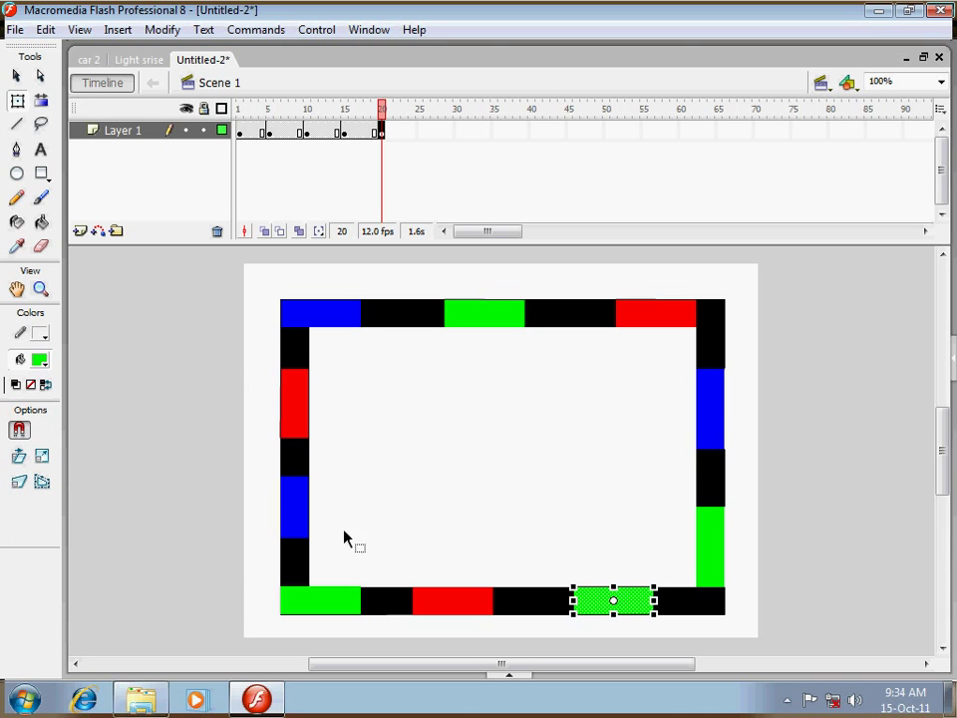
left_click(37, 360)
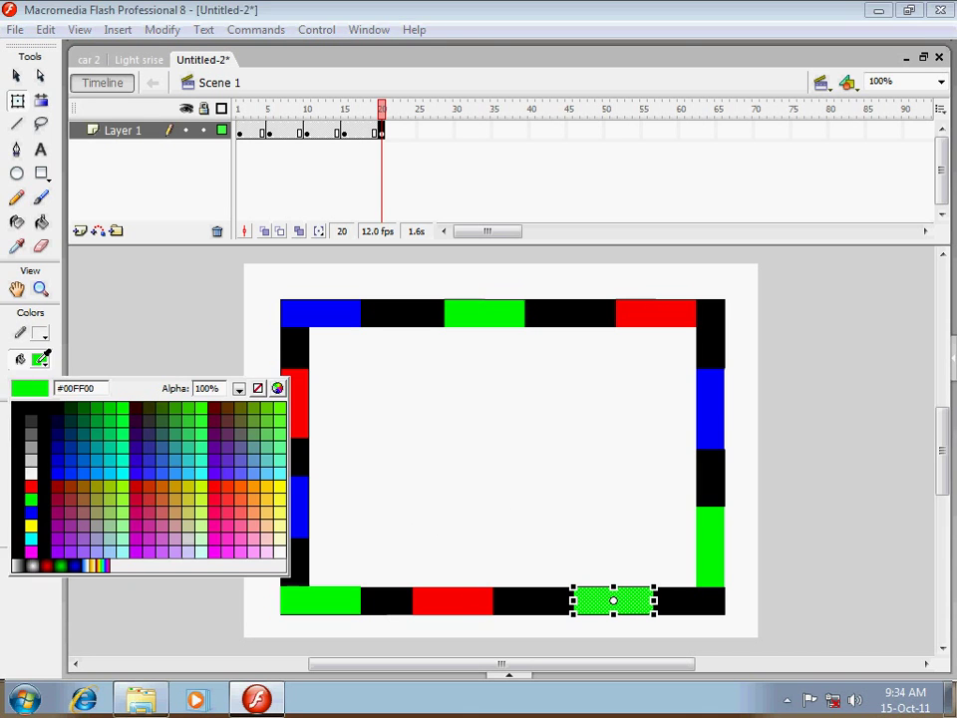
left_click(34, 487)
left_click(433, 603)
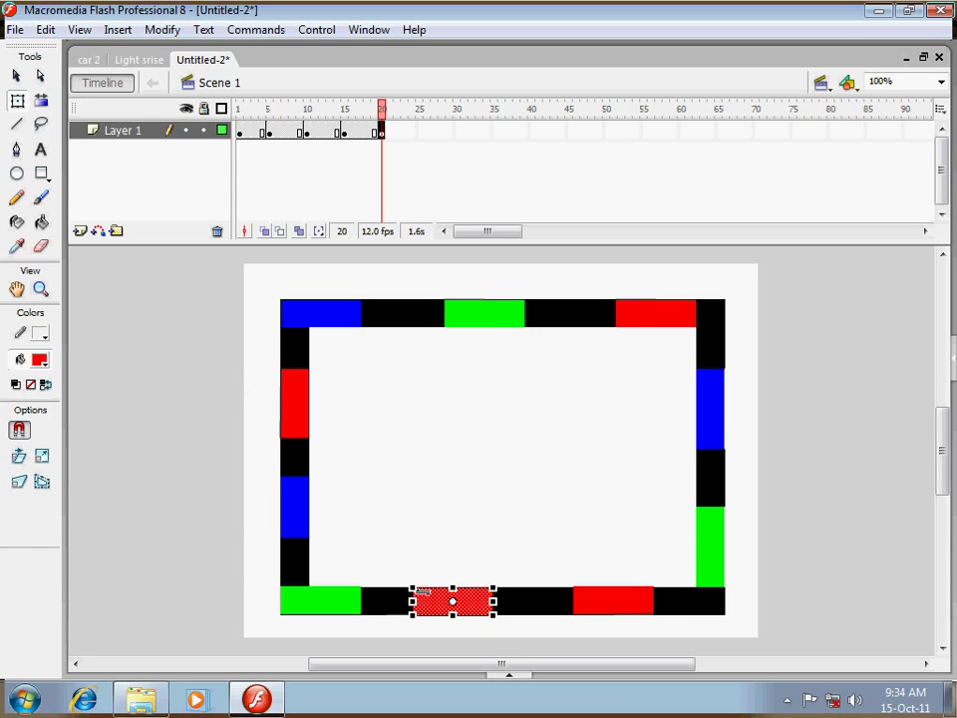
left_click(42, 362)
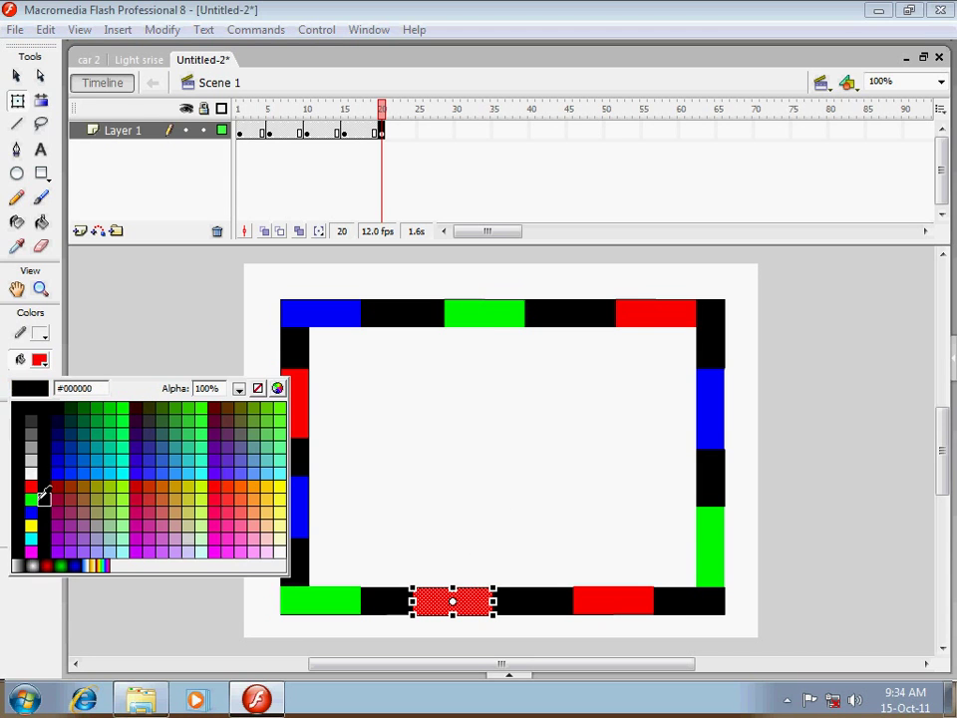
left_click(32, 498)
Make the bottom-left block blue, lower left-edge red and upper left-edge blue
left_click(315, 602)
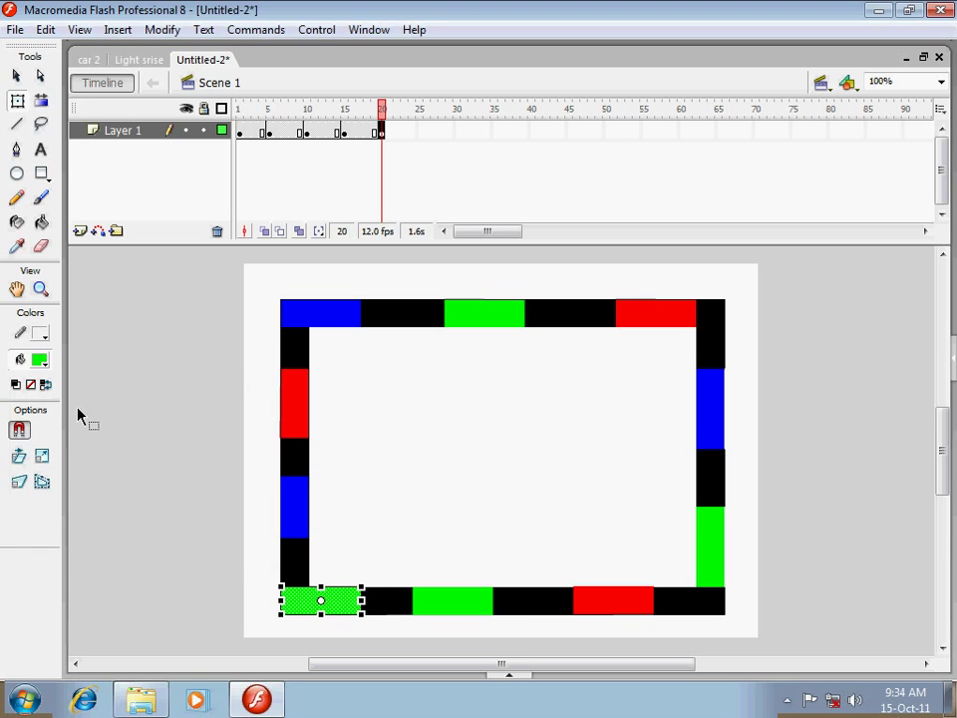
left_click(40, 361)
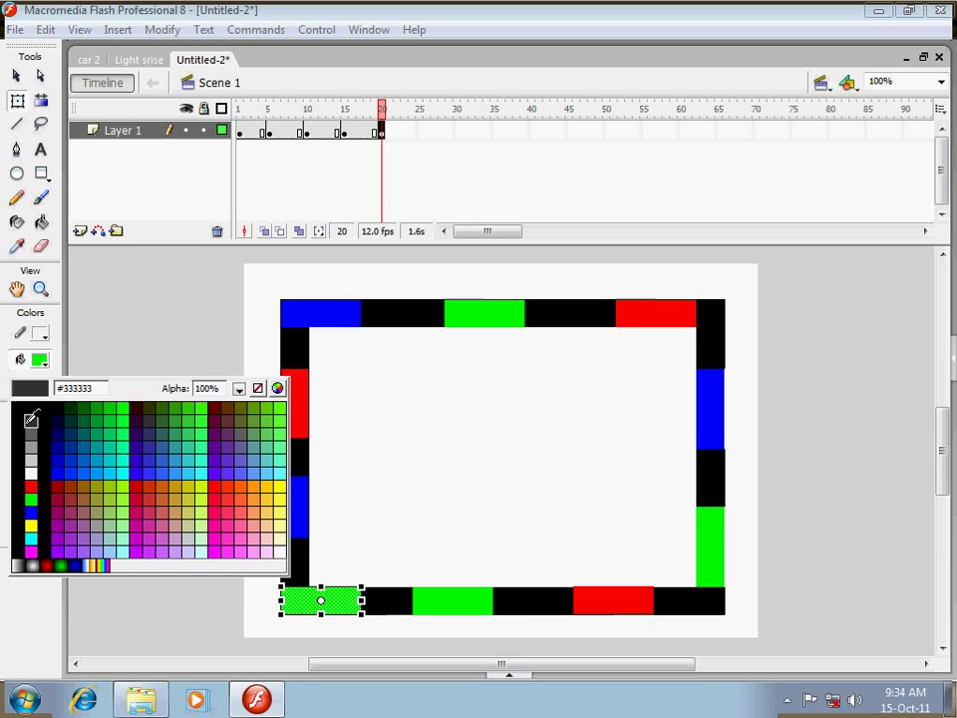
left_click(32, 511)
left_click(297, 506)
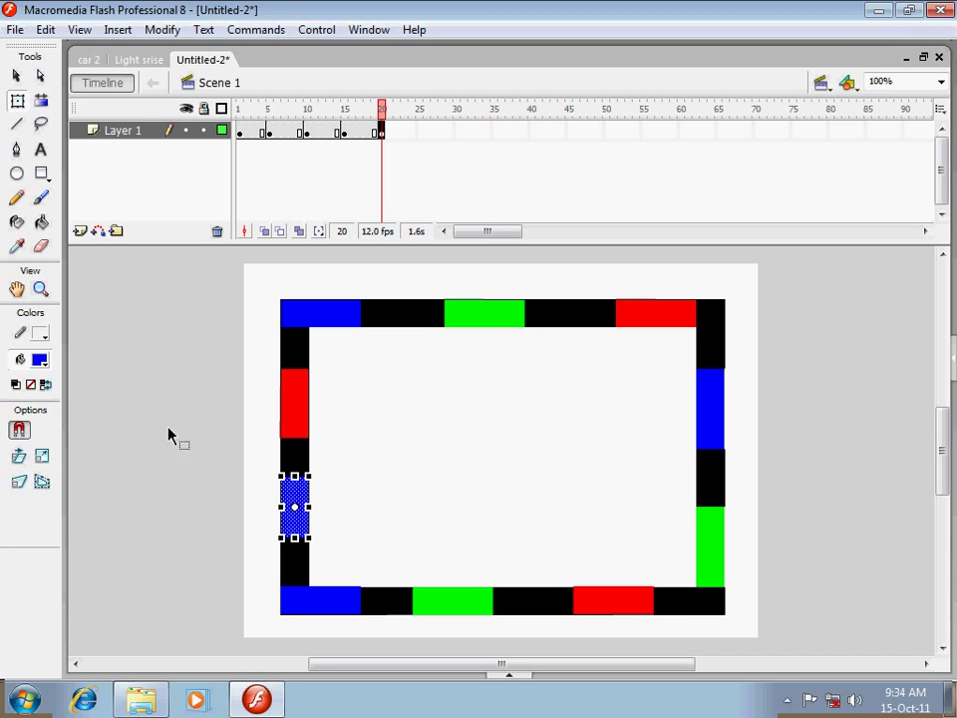
left_click(43, 367)
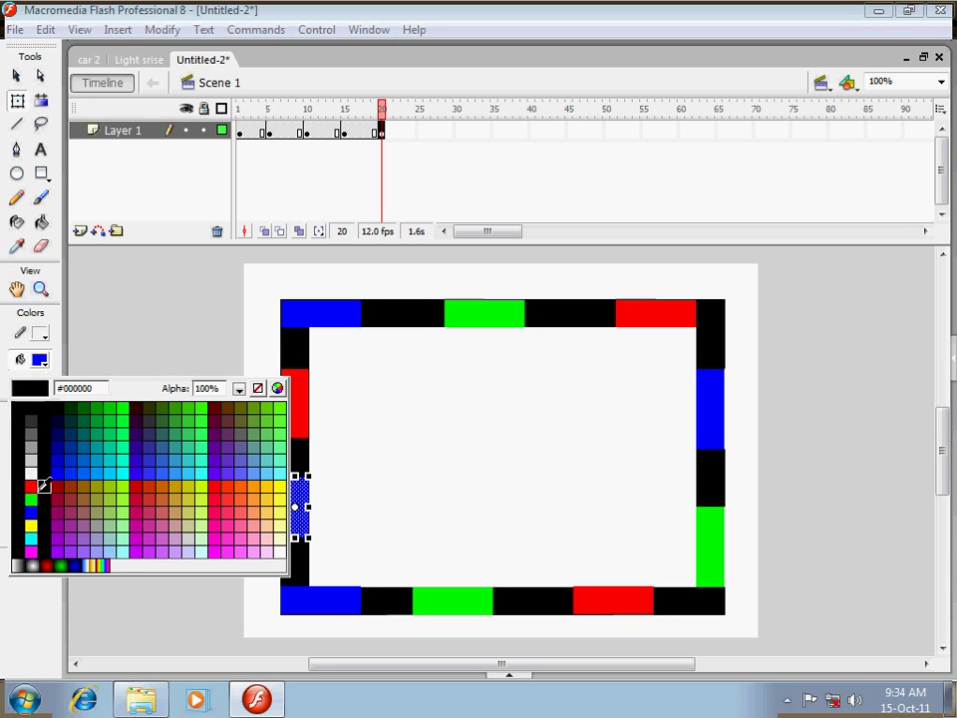
left_click(32, 488)
left_click(295, 419)
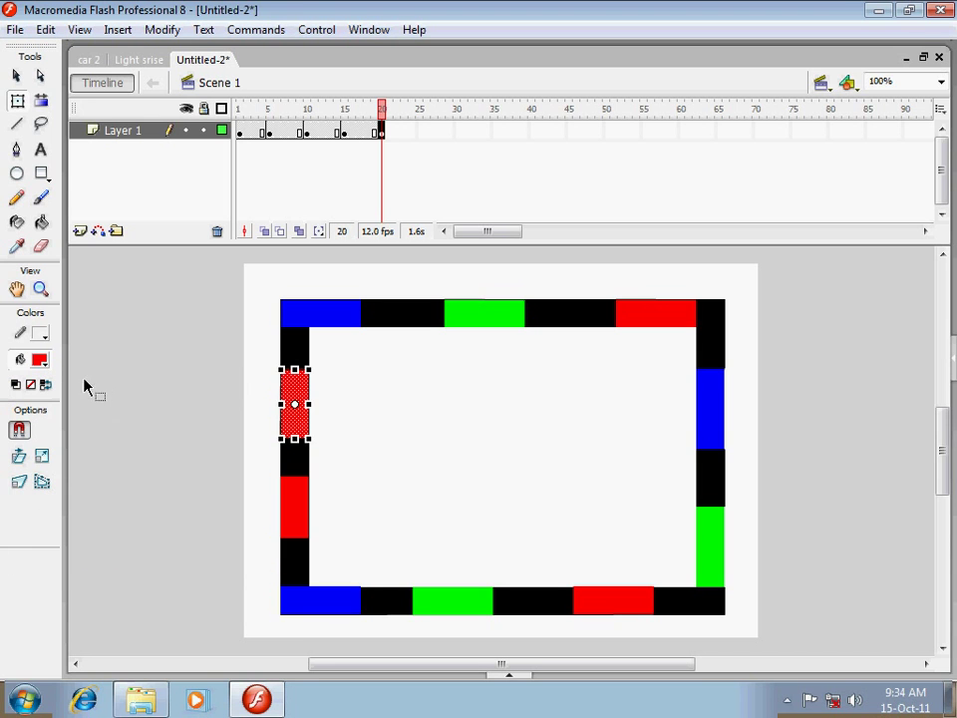
left_click(40, 362)
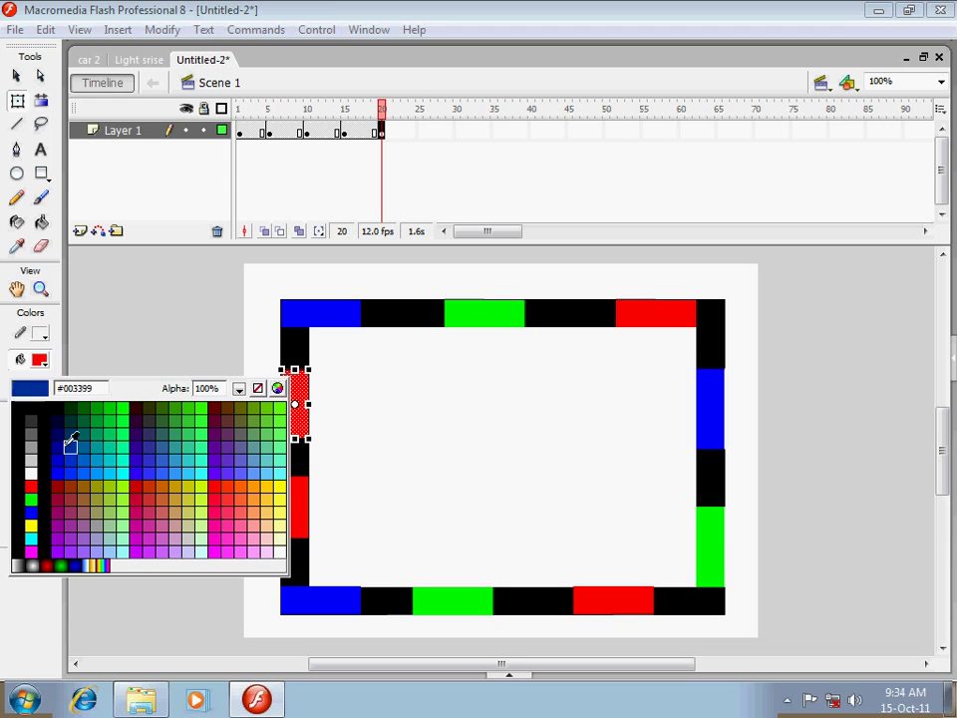
left_click(32, 513)
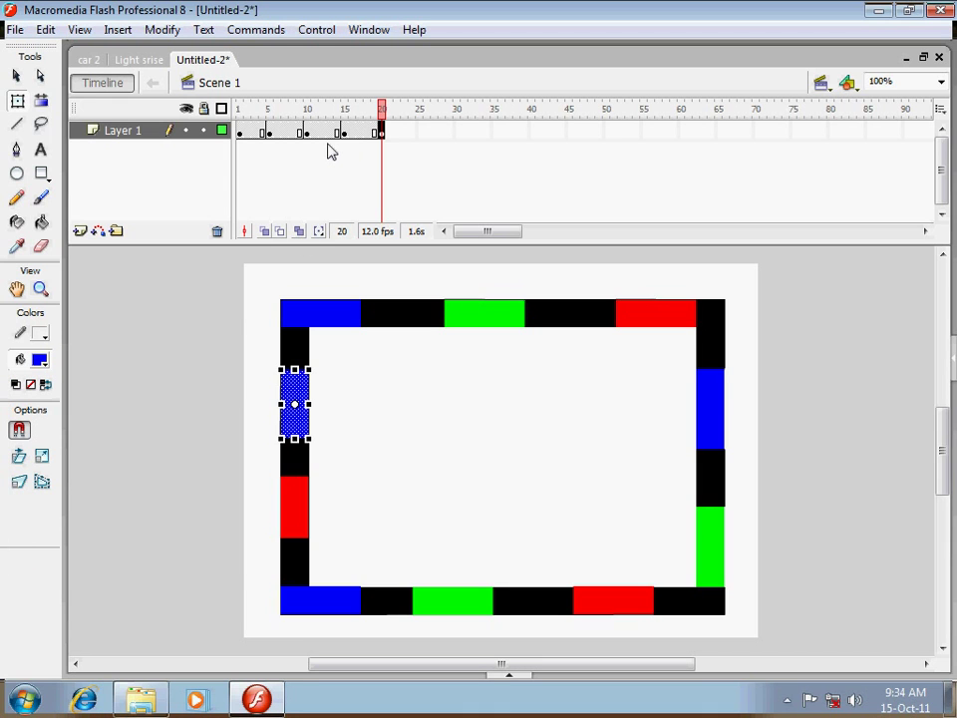
Play the animation several times to preview the border colour cycling
key("Return")
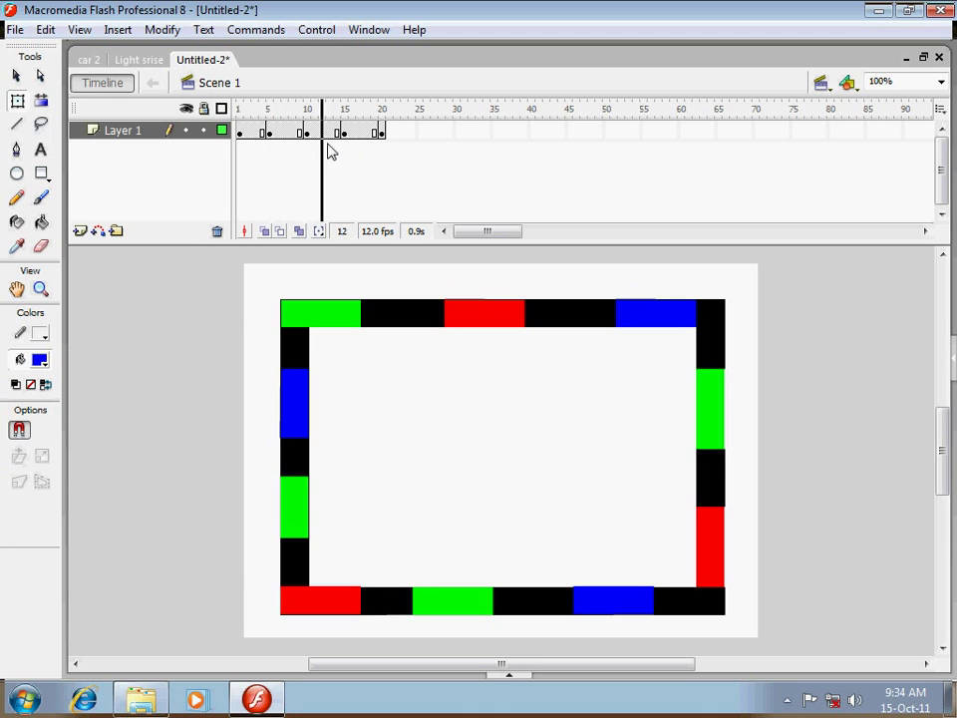
key("Return")
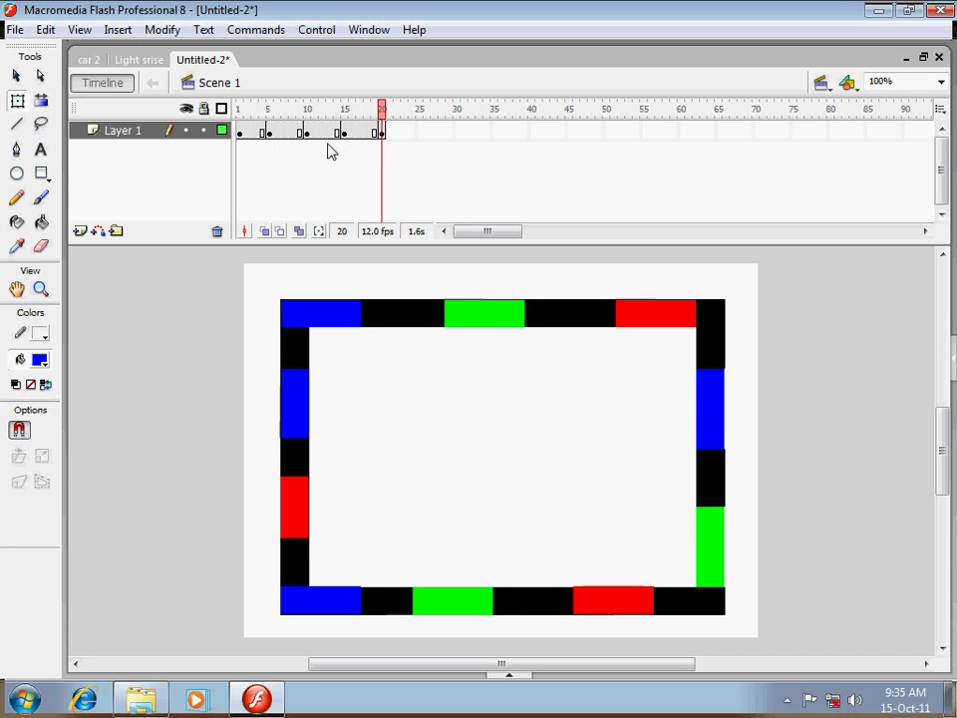
key("Return")
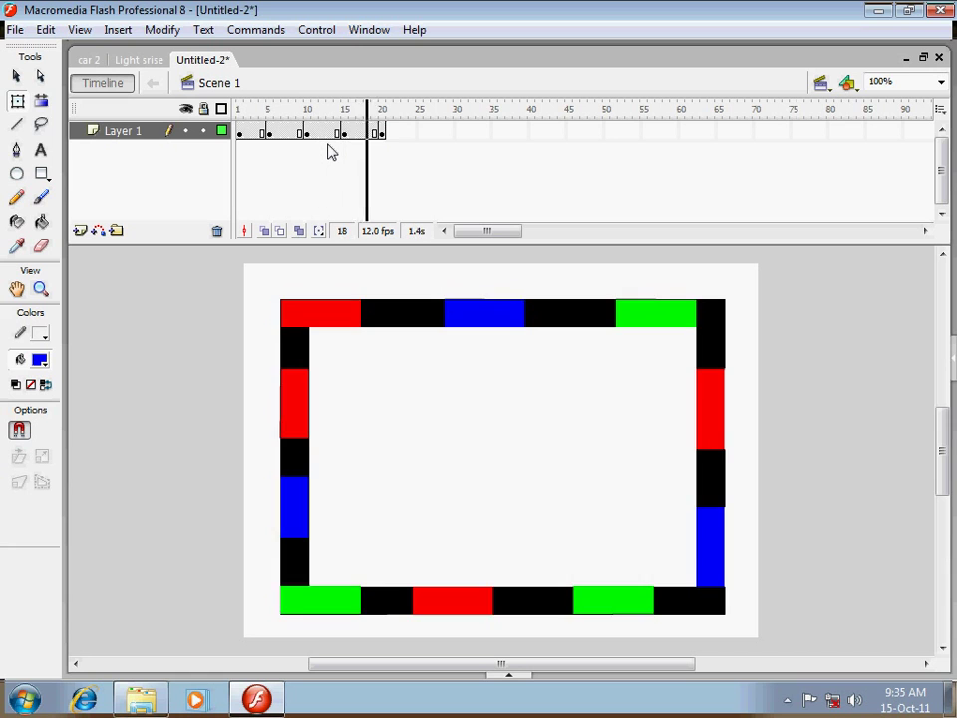
key("Return")
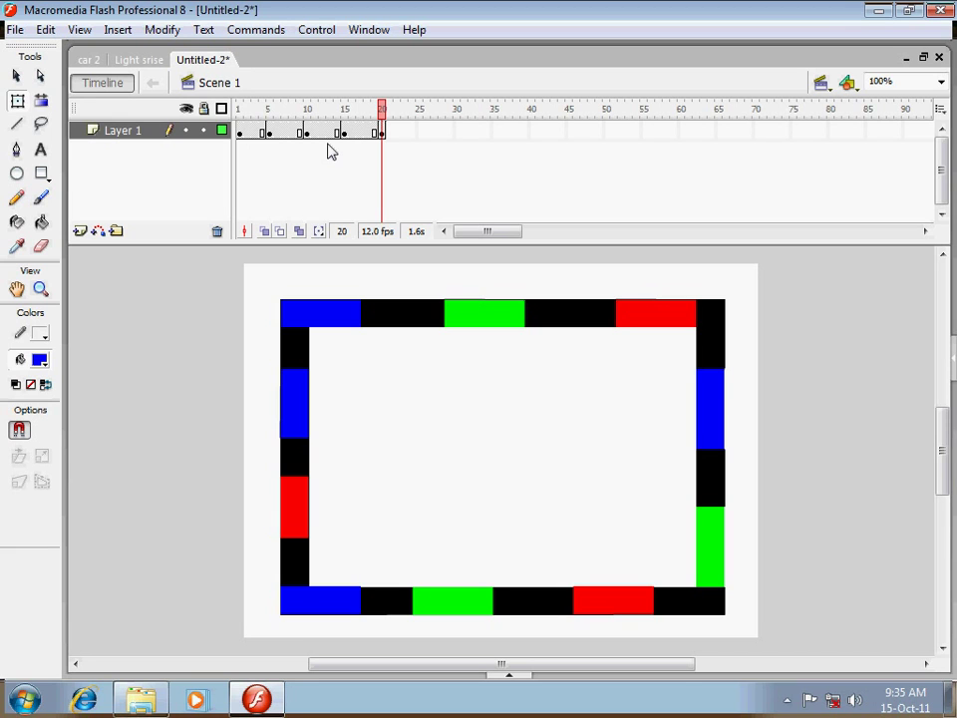
Return to frame 1 and deselect the border artwork
left_click(243, 134)
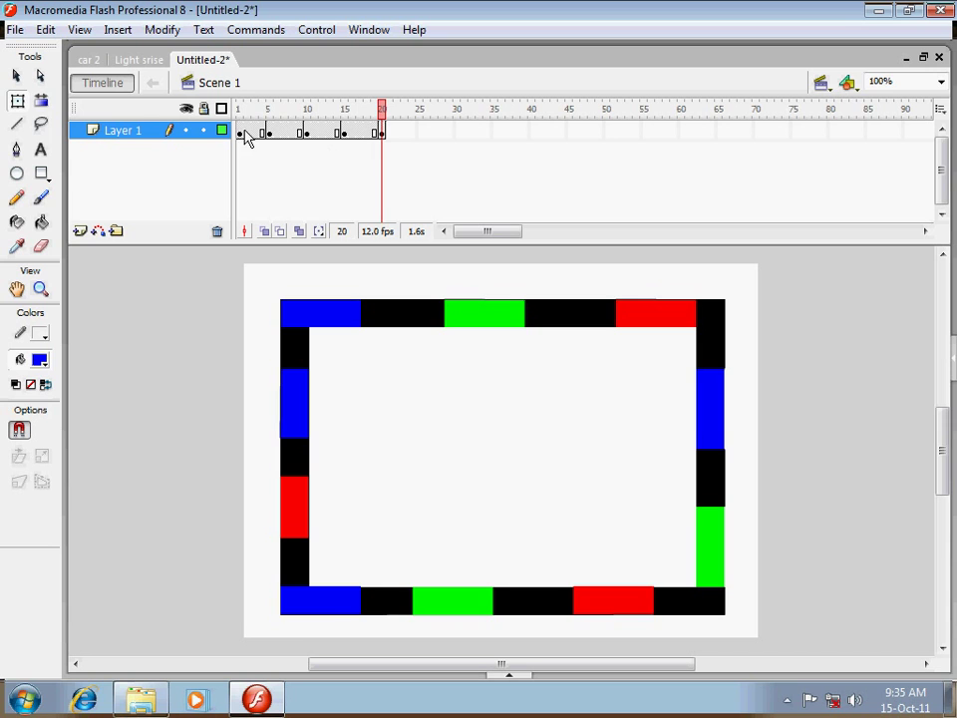
left_click(242, 134)
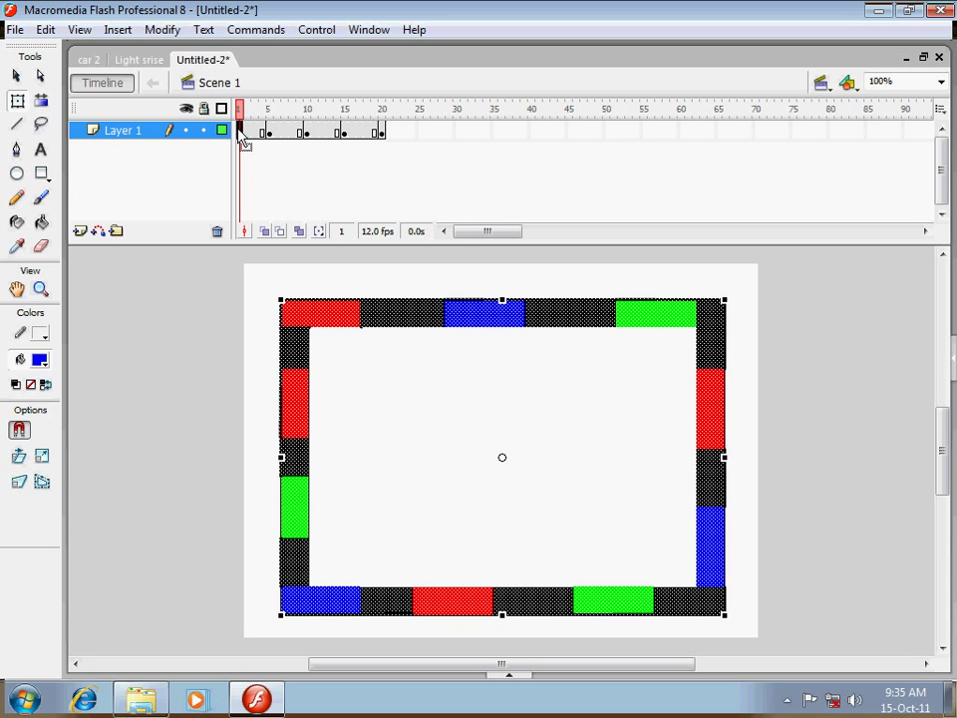
left_click(265, 284)
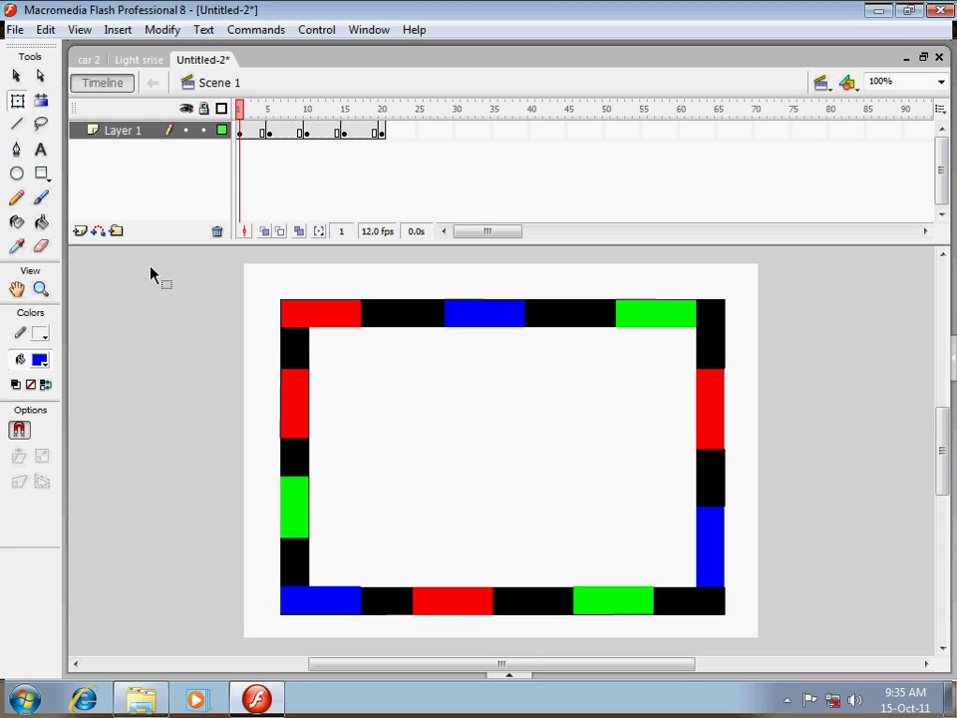
Add a wide text box reading 'Happy' near the border's top-left and show its properties at size 11
left_click(44, 151)
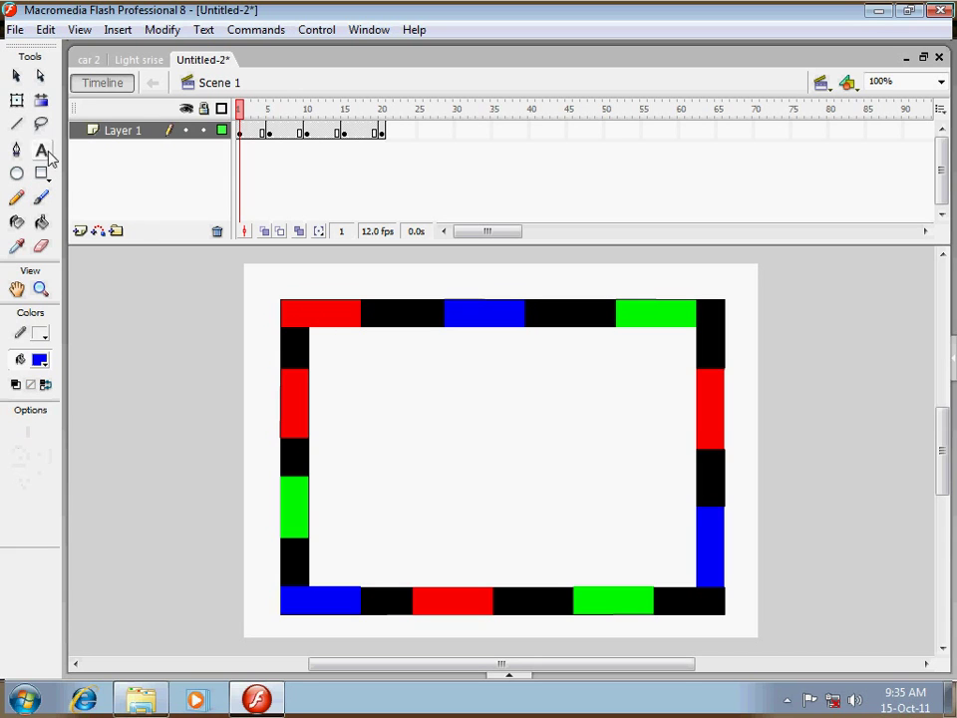
left_click(321, 337)
left_click_drag(385, 431, 601, 539)
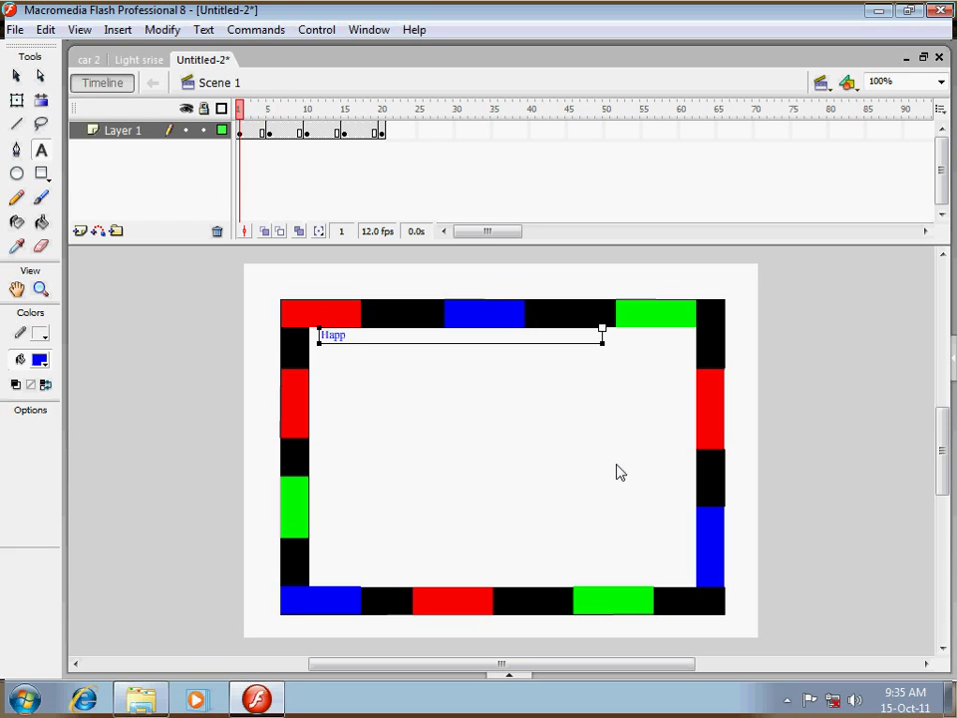
key("shift+Left")
key("shift+Left")
key("shift+Left")
left_click(509, 675)
left_click_drag(451, 589, 452, 589)
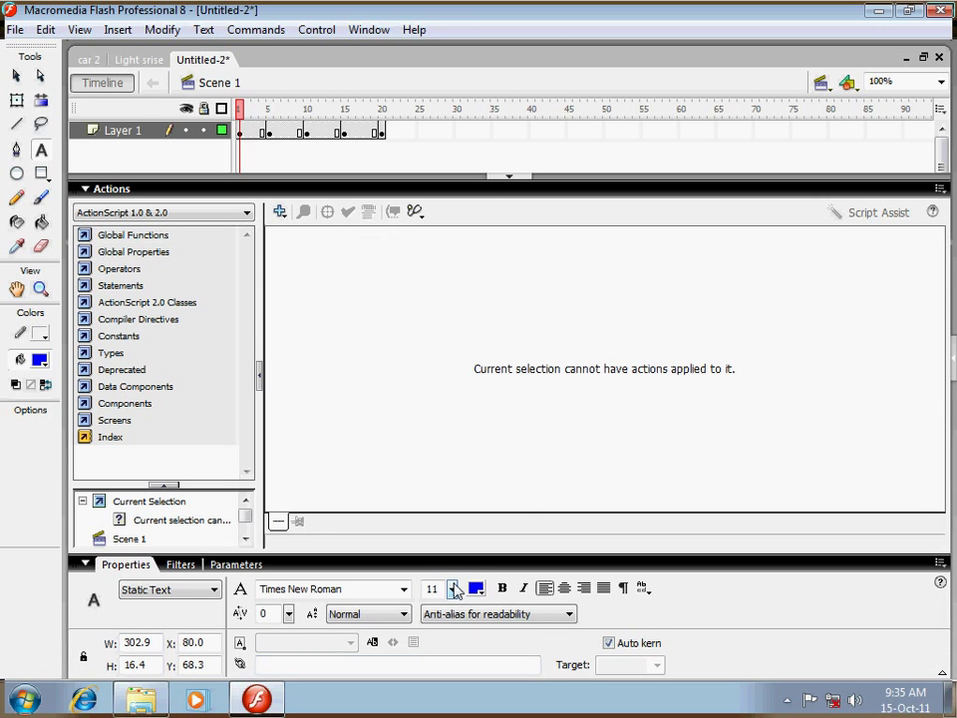
Collapse the Actions panel so the stage with 'Happy' shows above the Properties panel
left_click(245, 213)
left_click(245, 221)
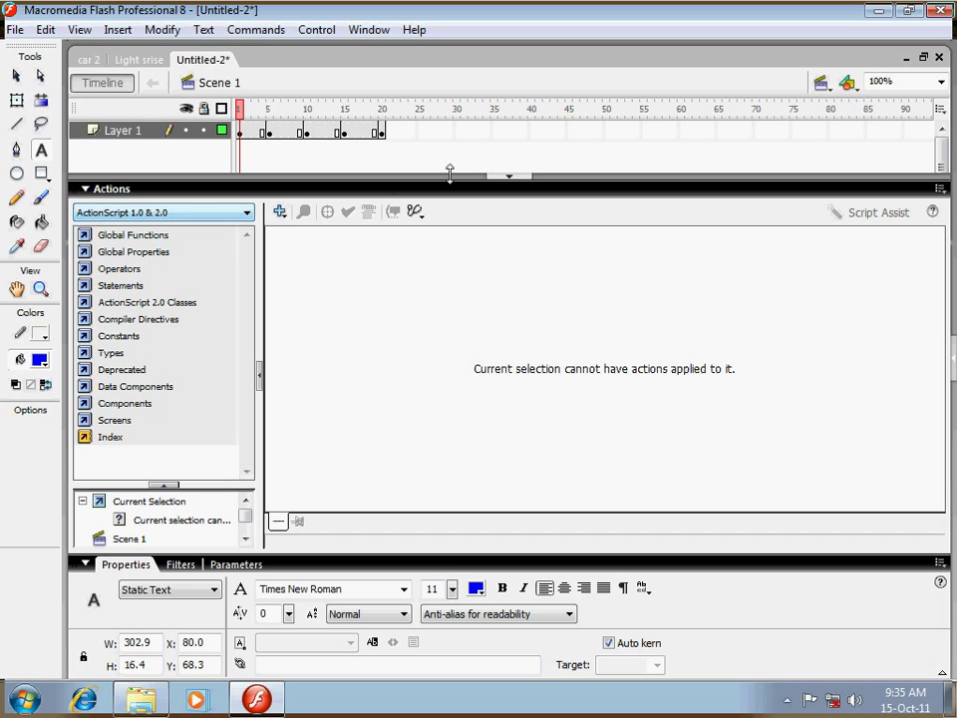
left_click(507, 179)
left_click(509, 676)
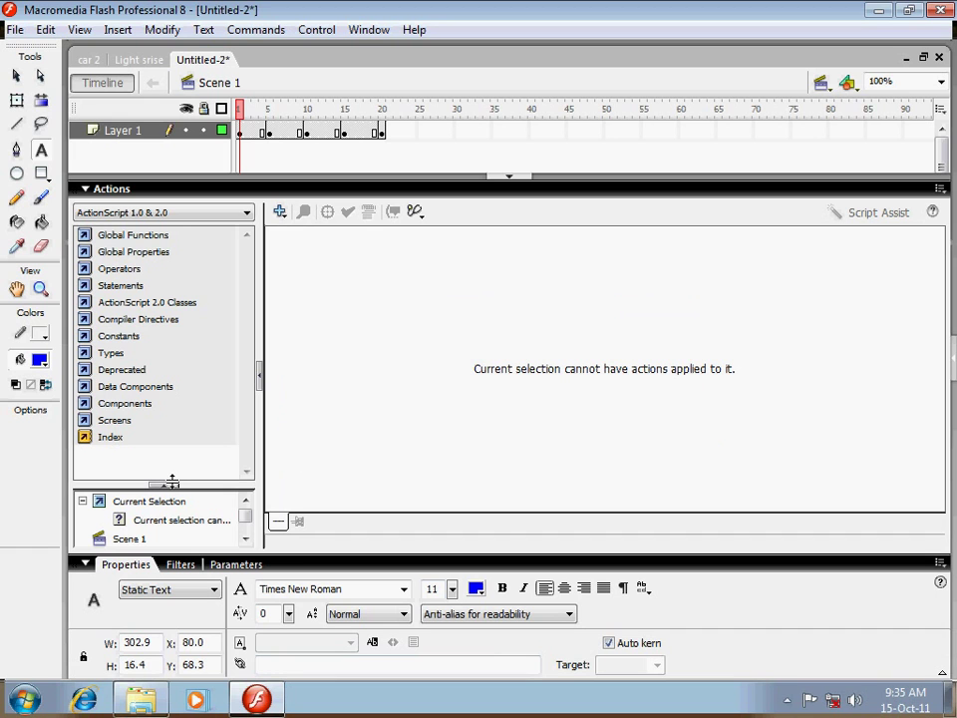
left_click(92, 188)
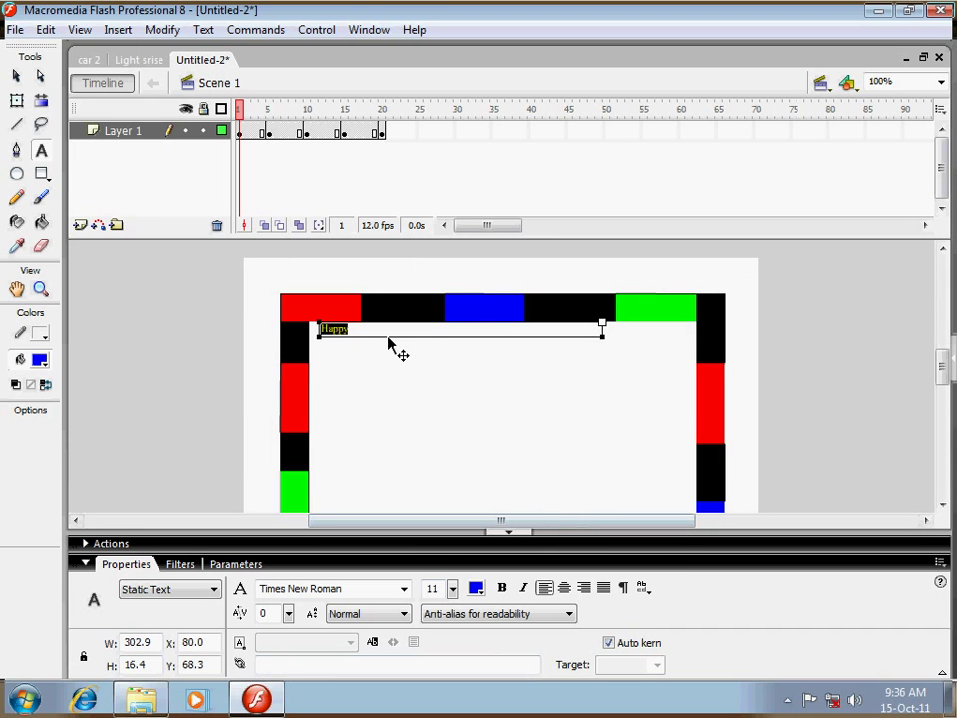
Set the Happy text's font size to 110 after trying 100, 120 and 115
left_click_drag(453, 589, 459, 486)
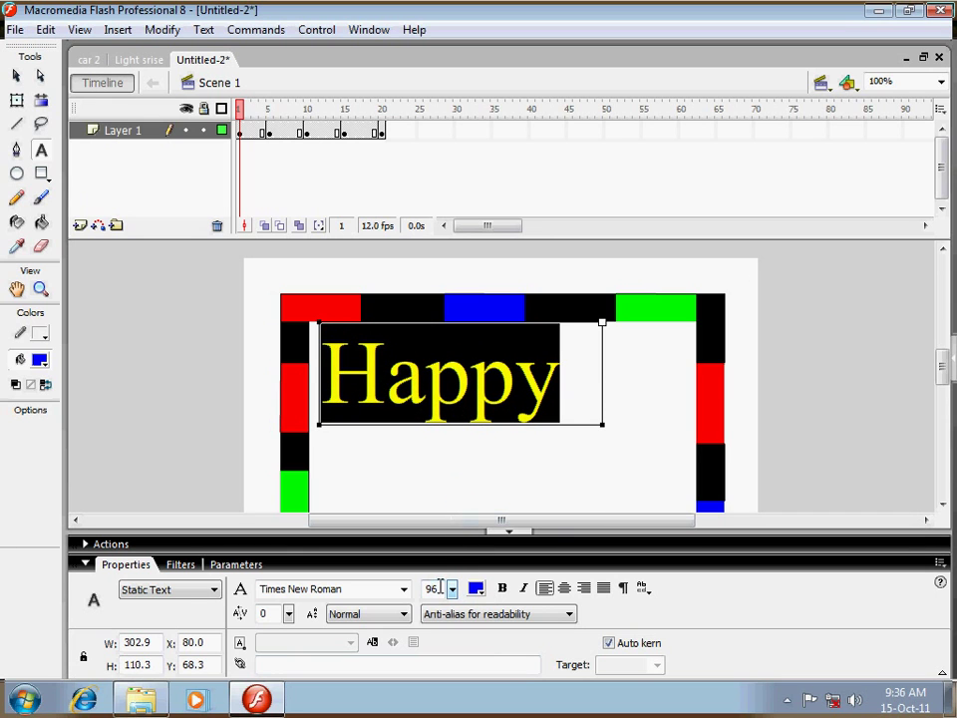
key("BackSpace")
key("BackSpace")
type("1")
key("BackSpace")
type("100")
key("Return")
type("1")
key("BackSpace")
type("110")
key("Return")
type("12")
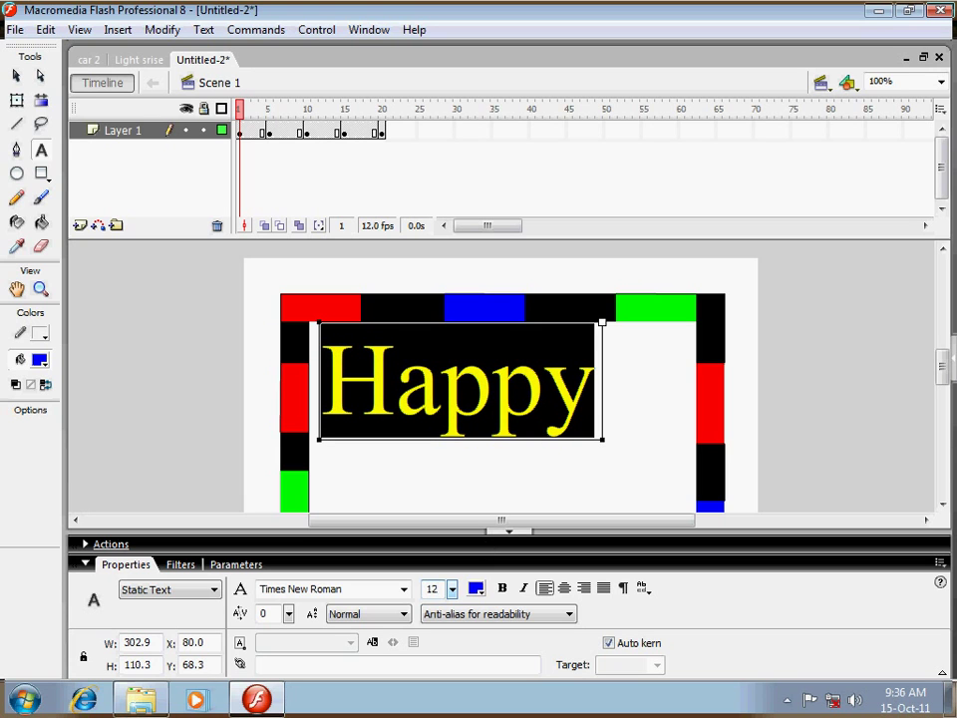
type("0")
key("Return")
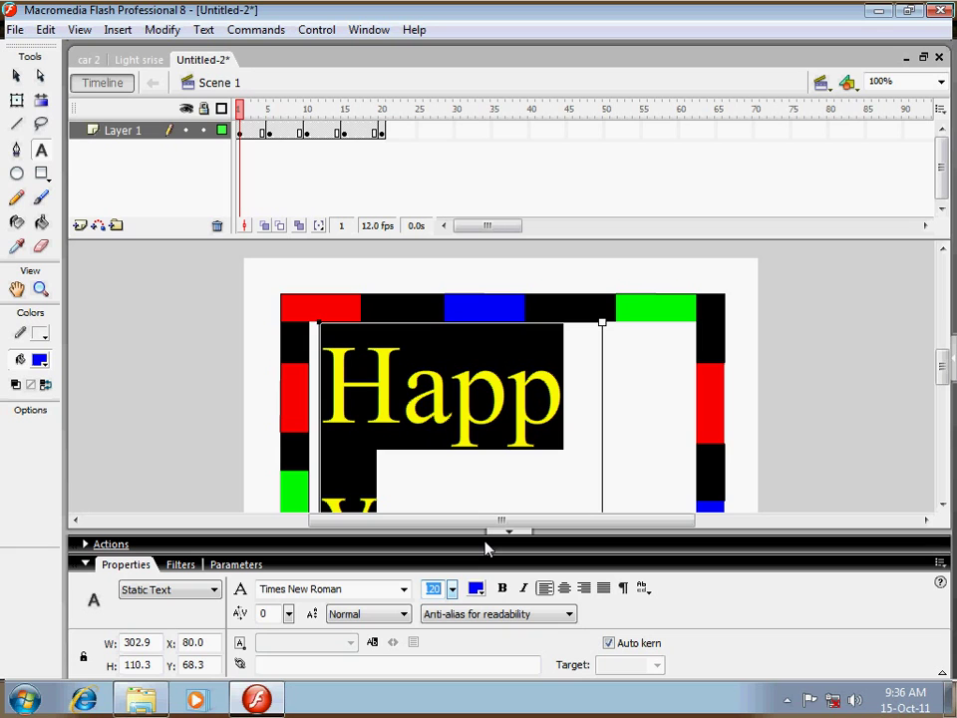
type("115")
key("Return")
type("1")
key("BackSpace")
type("11")
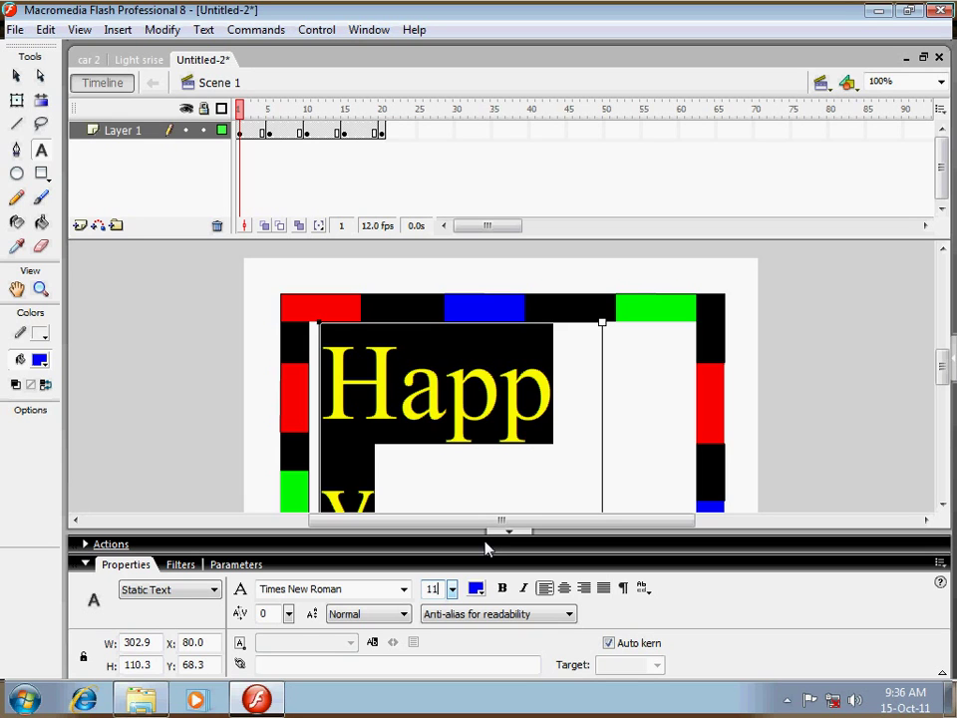
type("0")
key("Return")
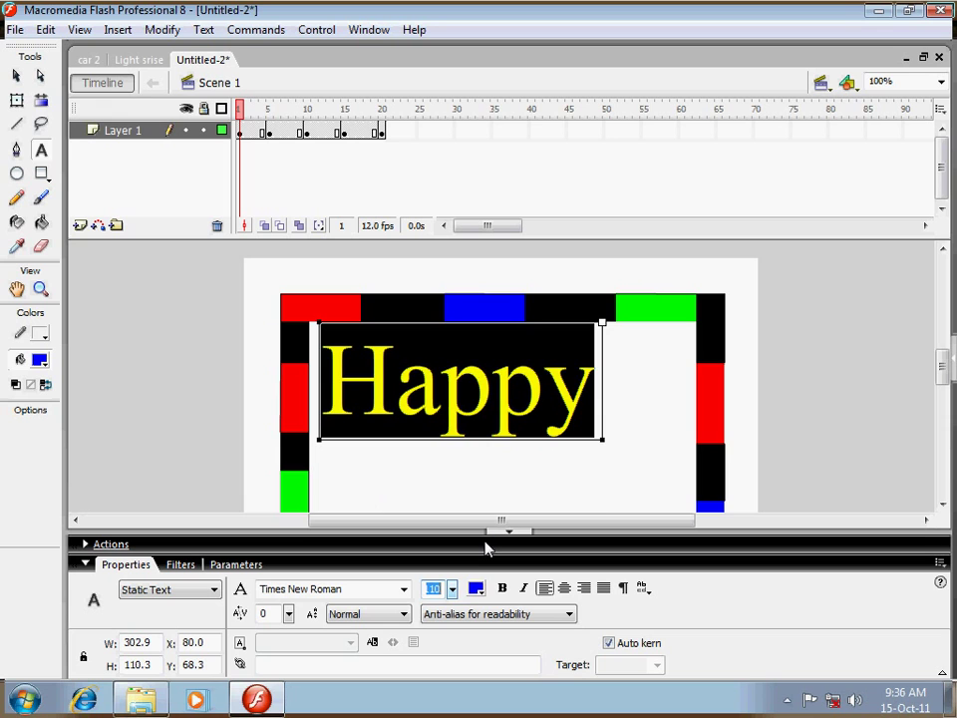
Centre-align the Happy text and nudge it down and right with Free Transform
left_click(565, 589)
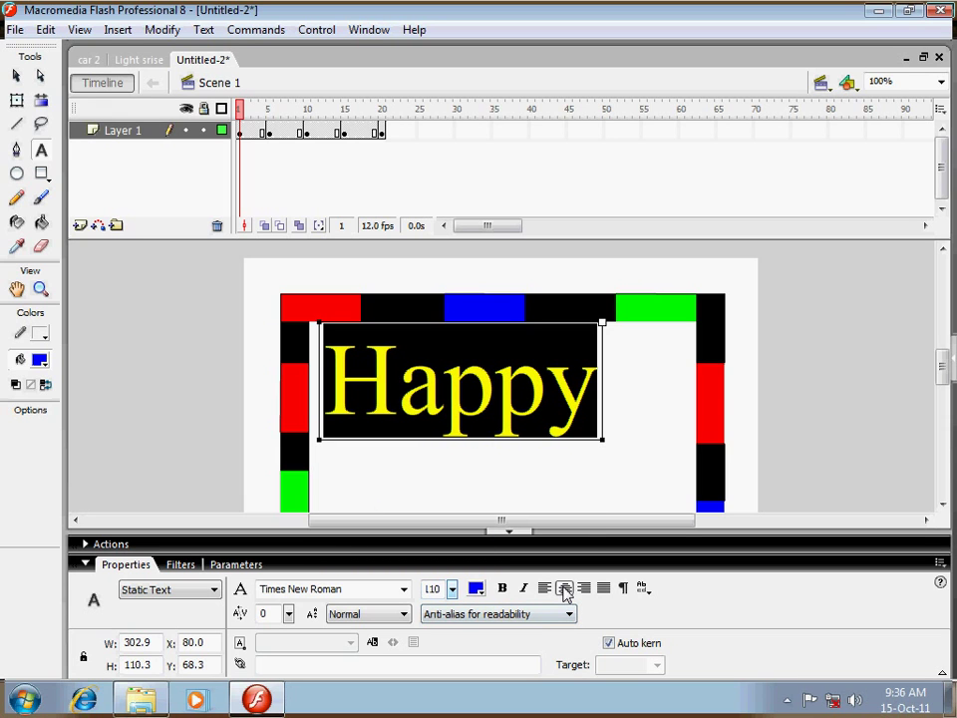
left_click(495, 389)
left_click_drag(595, 407, 359, 386)
left_click(509, 530)
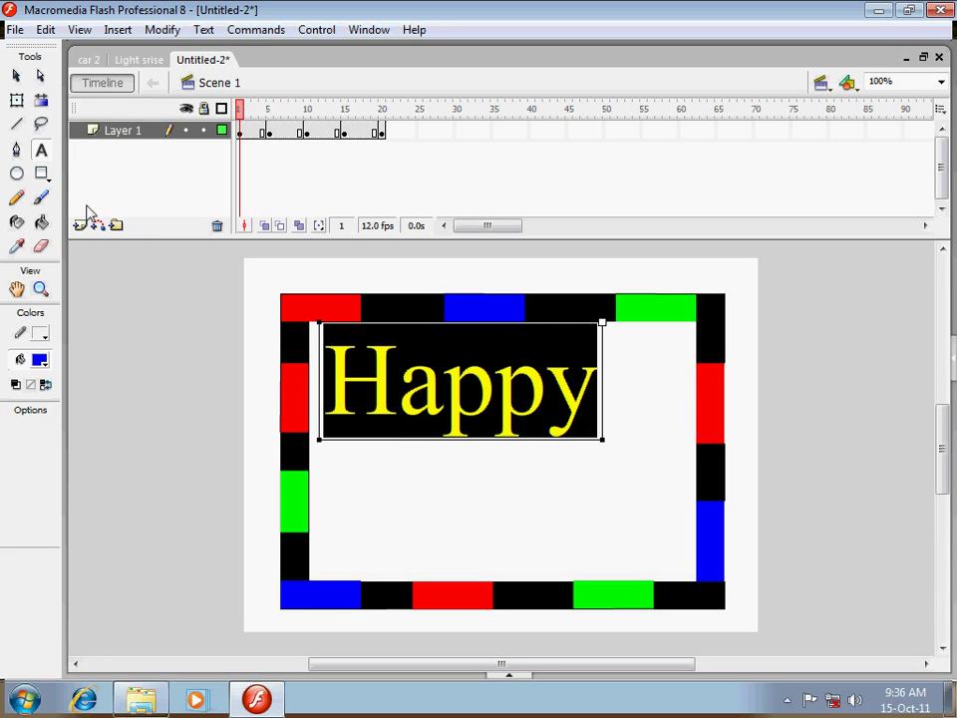
left_click(16, 99)
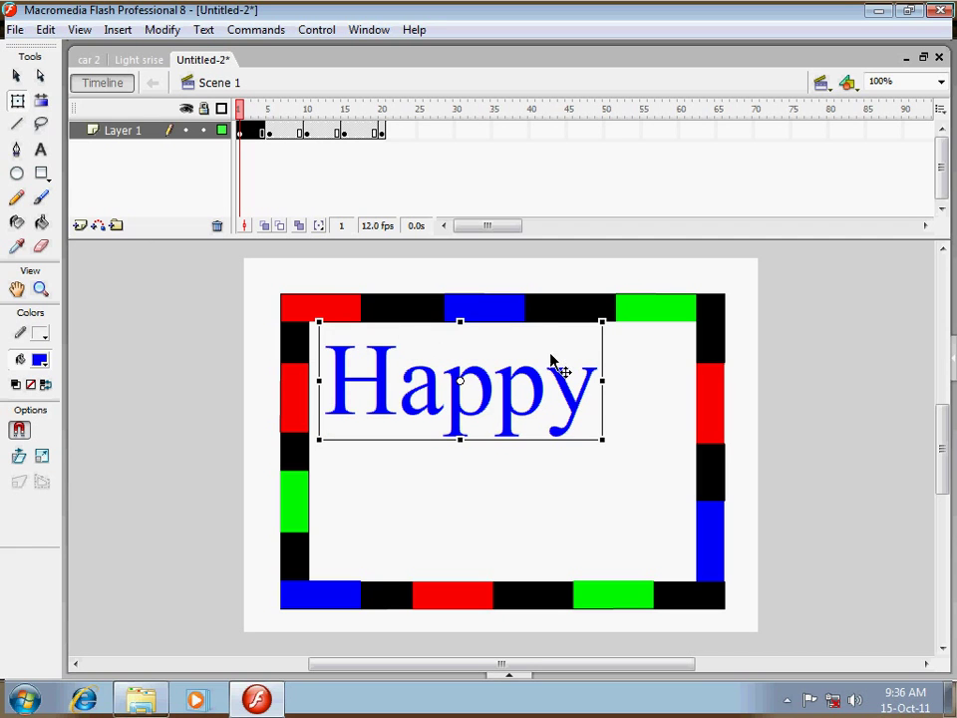
key("Down")
key("Down")
key("Down")
key("Down")
key("Down")
key("Down")
key("Down")
key("Down")
key("Down")
key("Down")
key("Down")
key("Down")
key("Down")
key("Down")
key("Down")
key("Down")
key("Down")
key("Down")
key("Down")
key("Down")
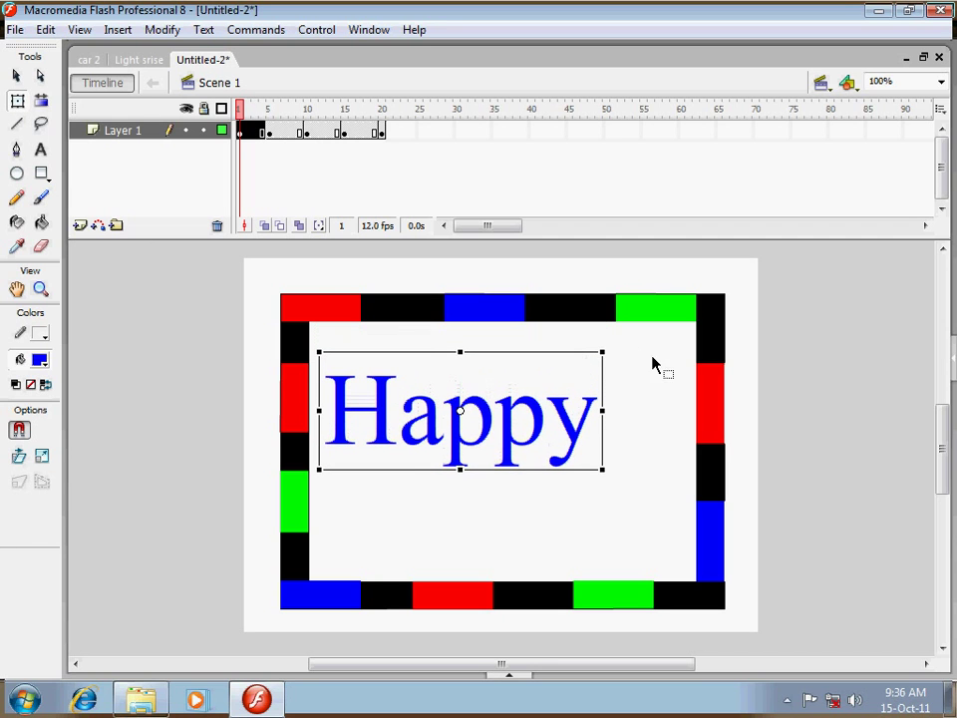
key("Right")
key("Right")
key("Right")
key("Right")
key("Right")
key("Right")
key("Right")
key("Right")
key("Right")
key("Right")
key("Right")
key("Right")
key("Right")
key("Right")
key("Right")
key("Right")
key("Right")
key("Right")
key("Right")
key("Right")
key("Down")
key("Down")
key("Down")
key("Down")
key("Down")
key("Down")
key("Down")
key("Down")
key("Down")
key("Down")
key("Down")
key("Down")
key("Down")
key("Down")
key("Down")
key("Down")
key("Down")
key("Down")
key("Down")
key("Down")
key("Down")
key("Down")
key("Down")
key("Down")
Nudge the Happy text with arrow keys to centre it in the frame
key("Right")
key("Right")
key("Right")
key("Right")
key("Right")
key("Right")
key("Right")
key("Right")
key("Right")
key("Right")
key("Right")
key("Right")
key("Right")
key("Right")
key("Right")
key("Right")
key("Right")
key("Right")
key("Right")
key("Up")
key("Up")
key("Up")
key("Up")
key("Up")
key("Up")
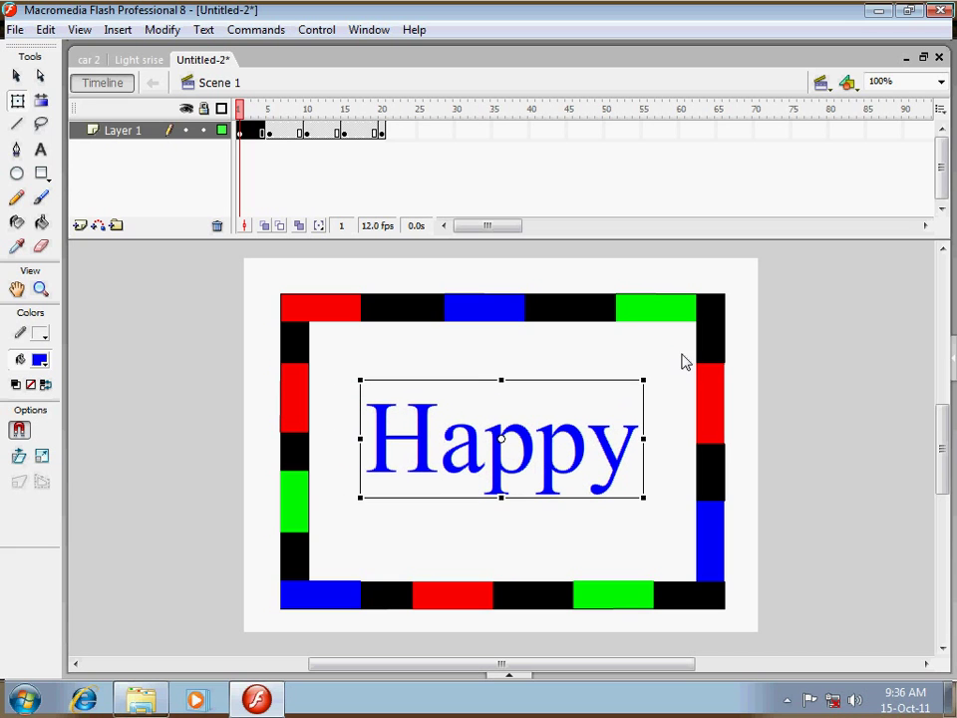
key("Right")
key("Right")
key("Right")
key("Up")
key("Up")
key("Up")
key("Up")
key("Right")
key("Right")
key("Right")
key("Right")
key("Right")
key("Right")
key("Right")
key("Right")
key("Right")
key("Right")
key("Left")
key("Left")
key("Left")
key("Left")
key("Left")
key("Left")
key("Left")
key("Left")
key("Left")
key("Left")
key("Left")
key("Left")
key("Left")
key("Down")
key("Down")
key("Down")
key("Down")
key("Down")
key("Down")
key("Down")
key("Down")
key("Down")
key("Down")
key("Down")
key("Down")
key("Down")
key("Down")
key("Down")
key("Down")
key("Down")
key("Down")
key("Down")
key("Right")
key("Right")
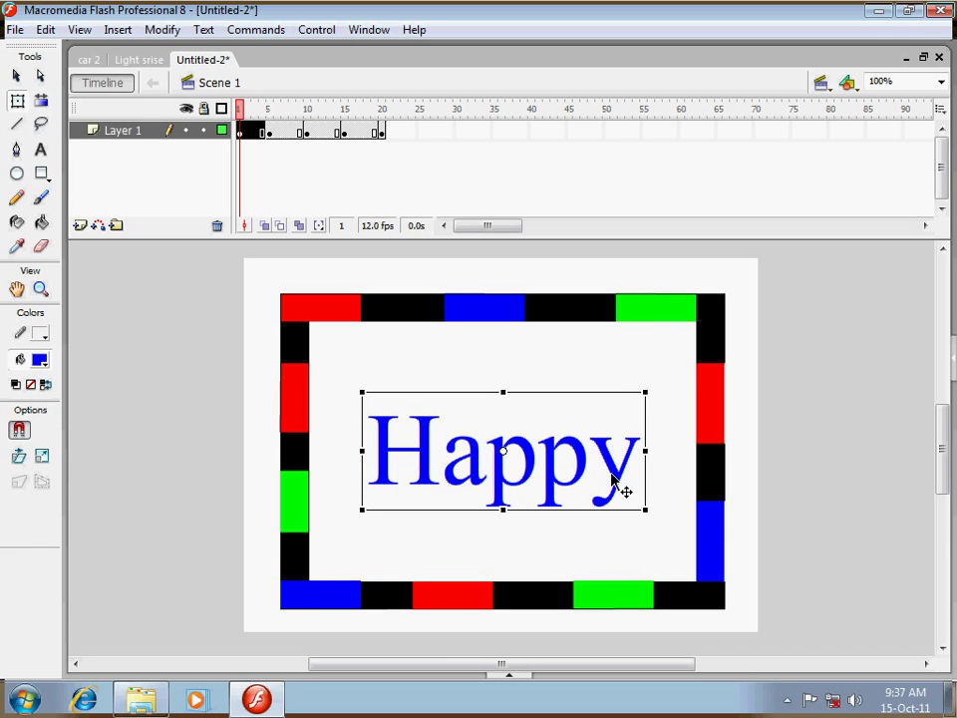
Select all the letters of Happy and colour them red
double_click(497, 474)
left_click(537, 475)
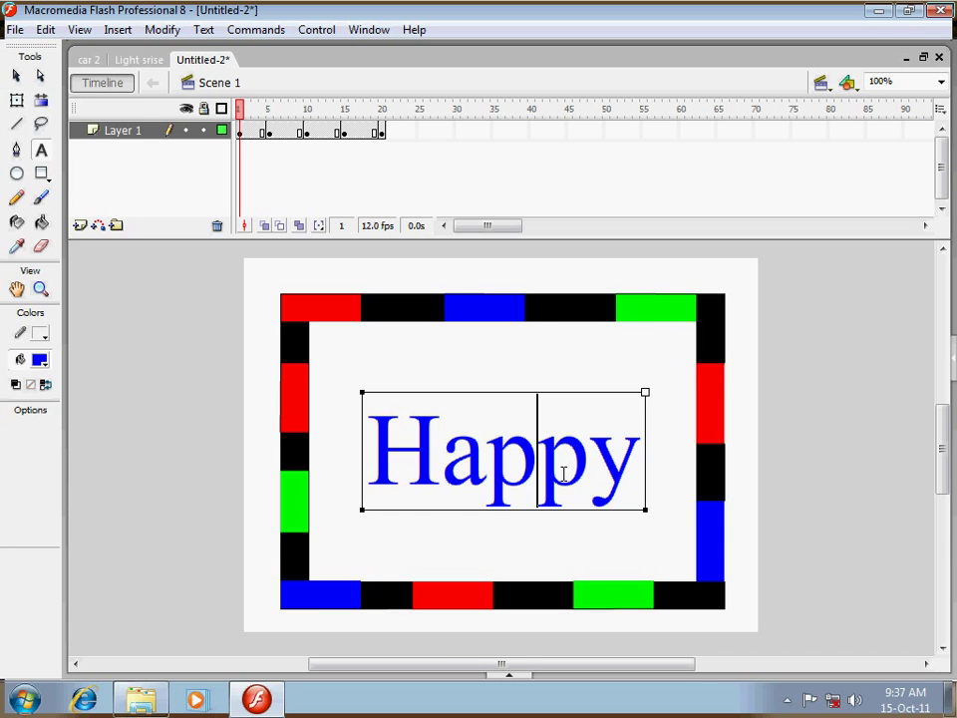
left_click_drag(640, 479, 365, 475)
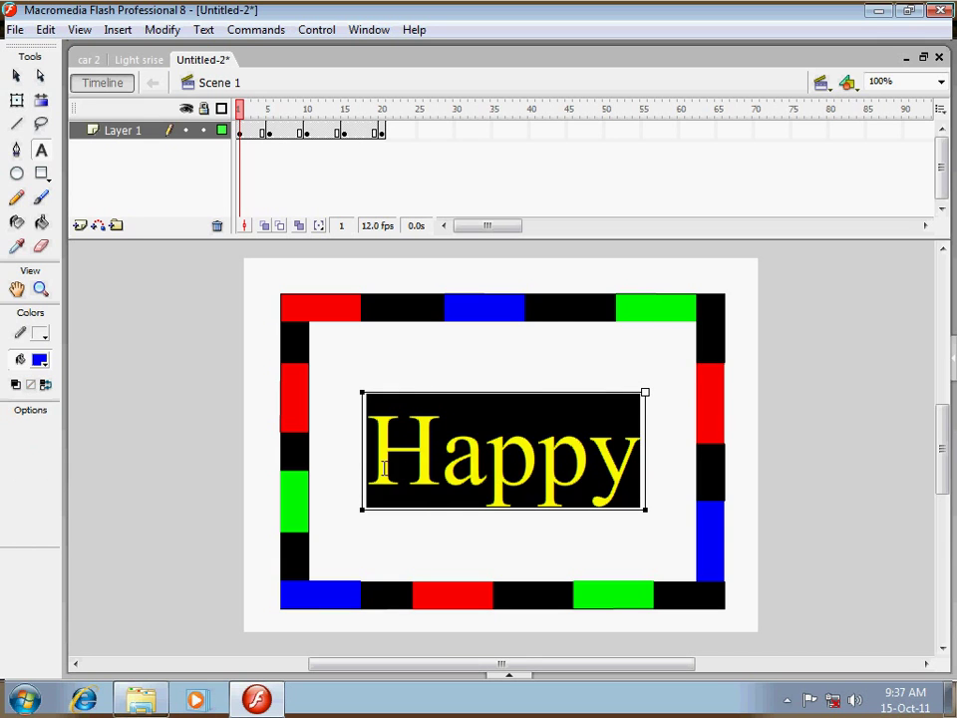
left_click(525, 676)
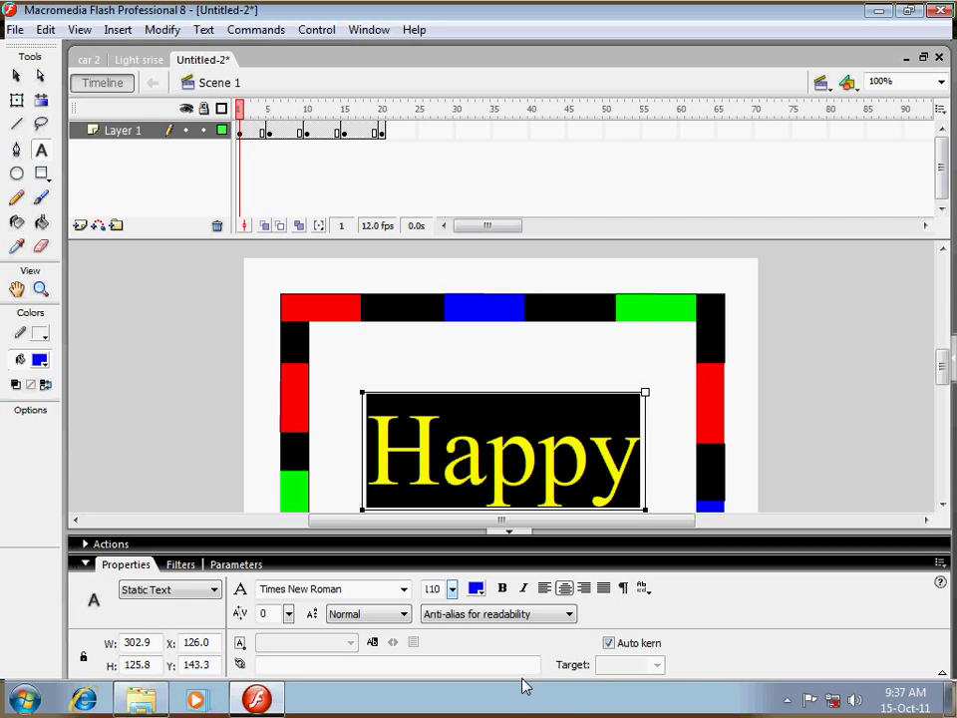
left_click(476, 589)
left_click(515, 602)
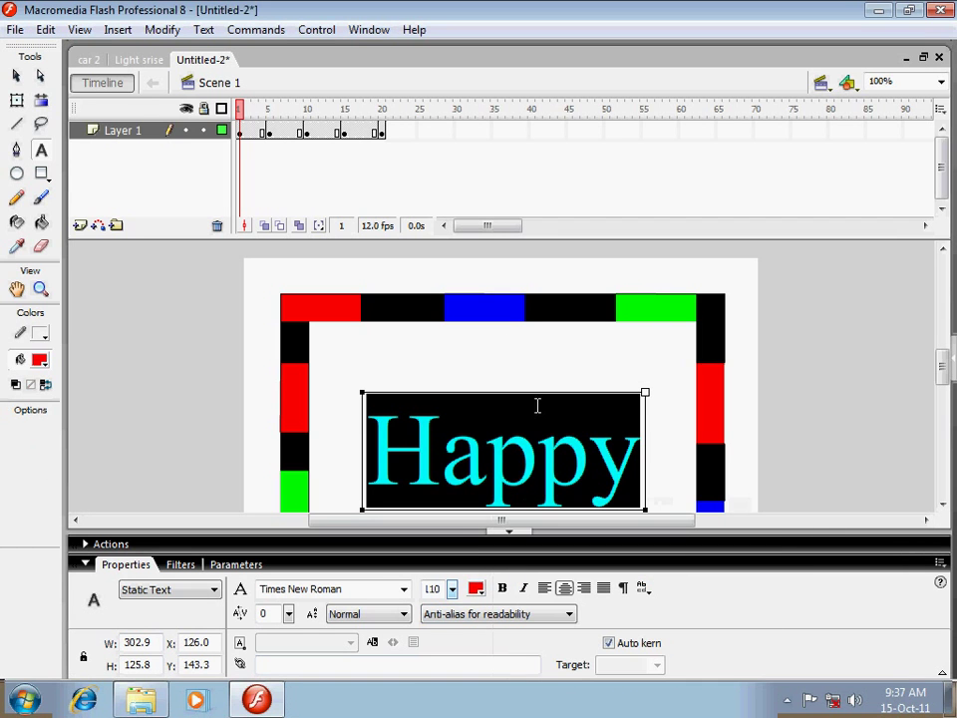
Go to frame 5, deselect its border and show the whole frame
left_click(270, 134)
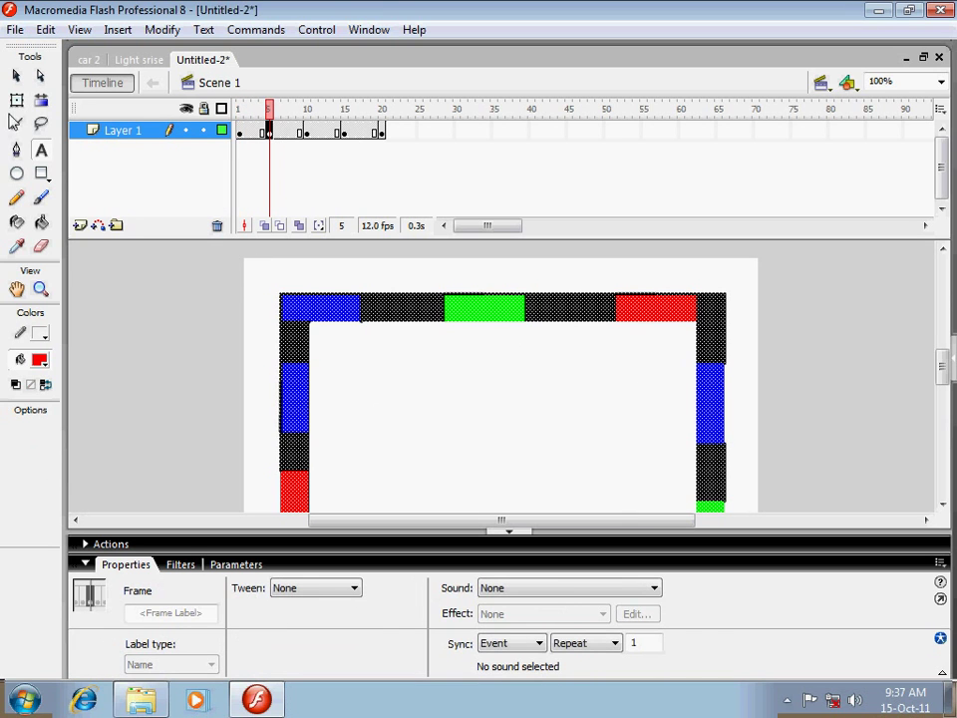
left_click(16, 76)
left_click(267, 291)
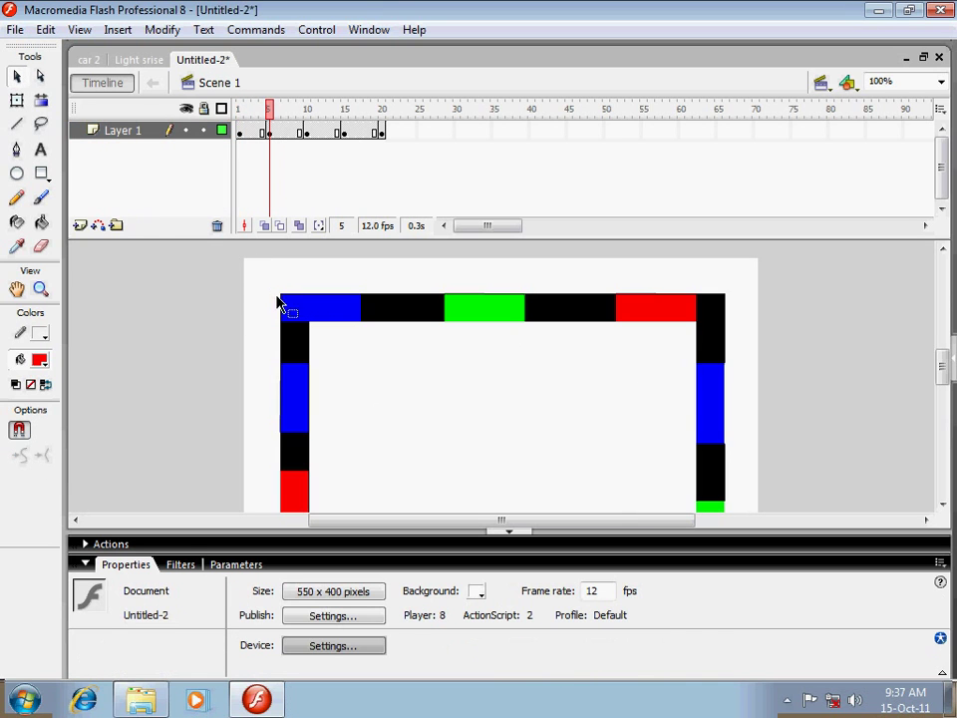
left_click(509, 537)
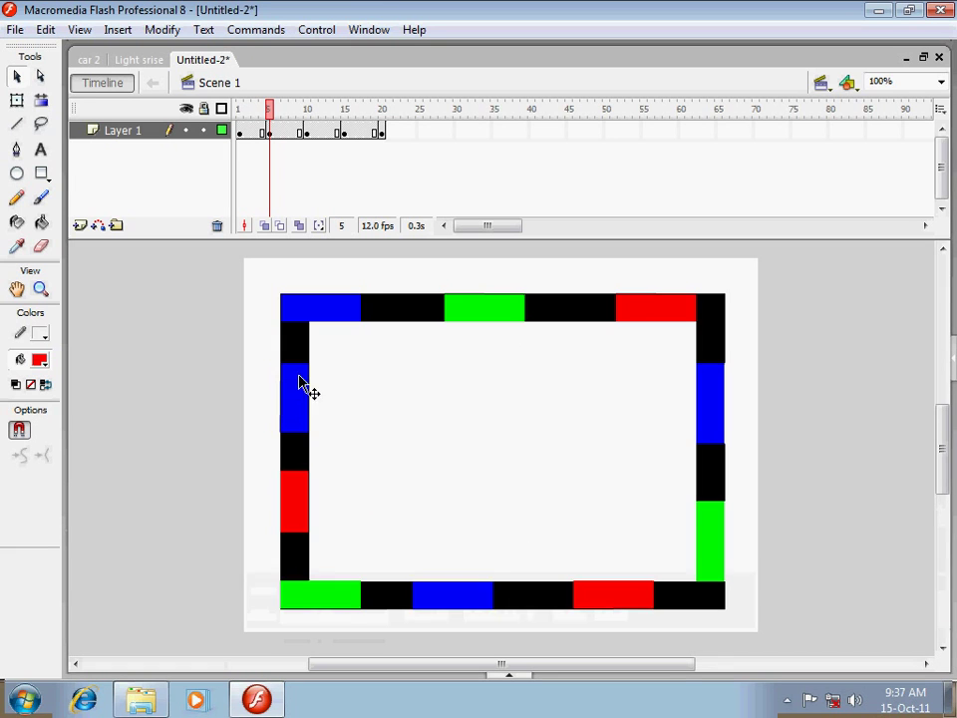
Add a text box reading 'Diwali' at the frame's top and adjust its width to fit
left_click(40, 150)
left_click_drag(355, 372, 602, 498)
type("D")
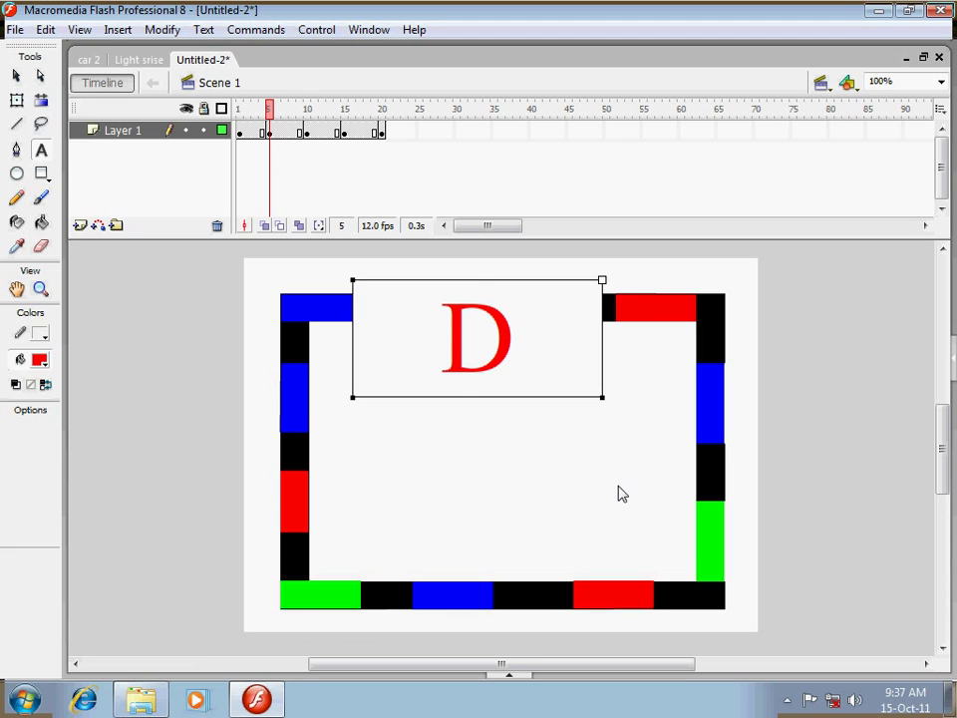
type("iw")
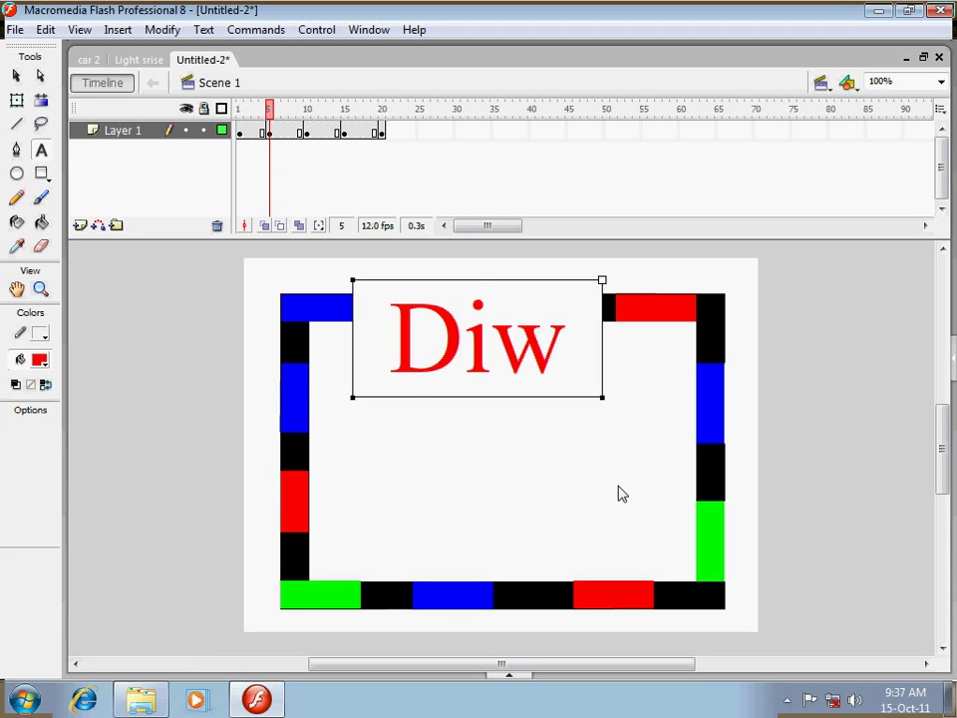
type("ali")
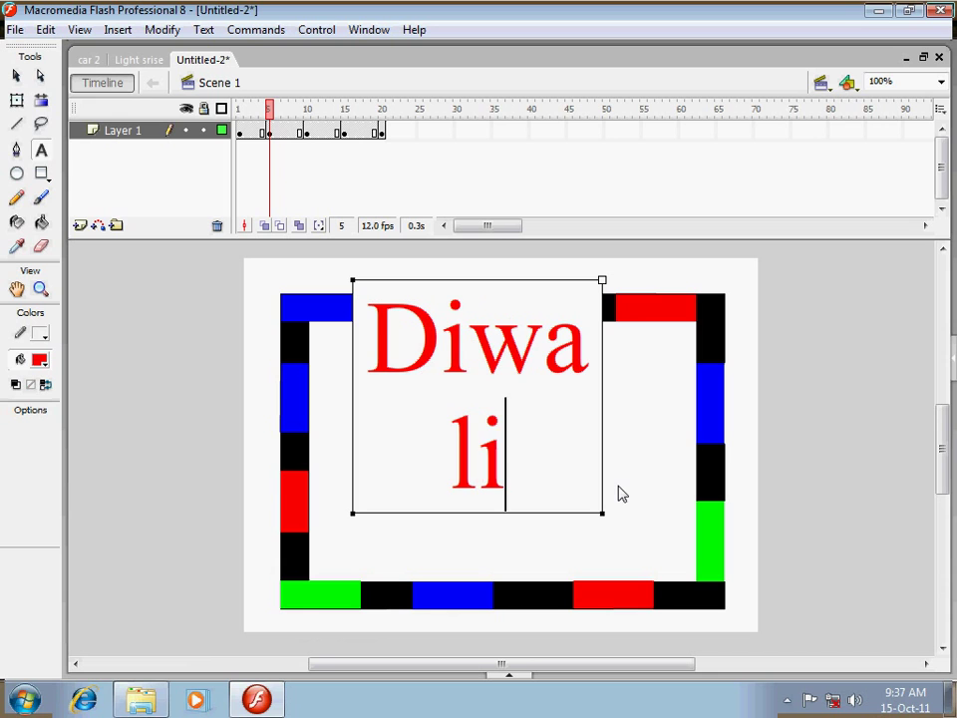
left_click_drag(603, 511, 725, 519)
left_click_drag(352, 396, 306, 403)
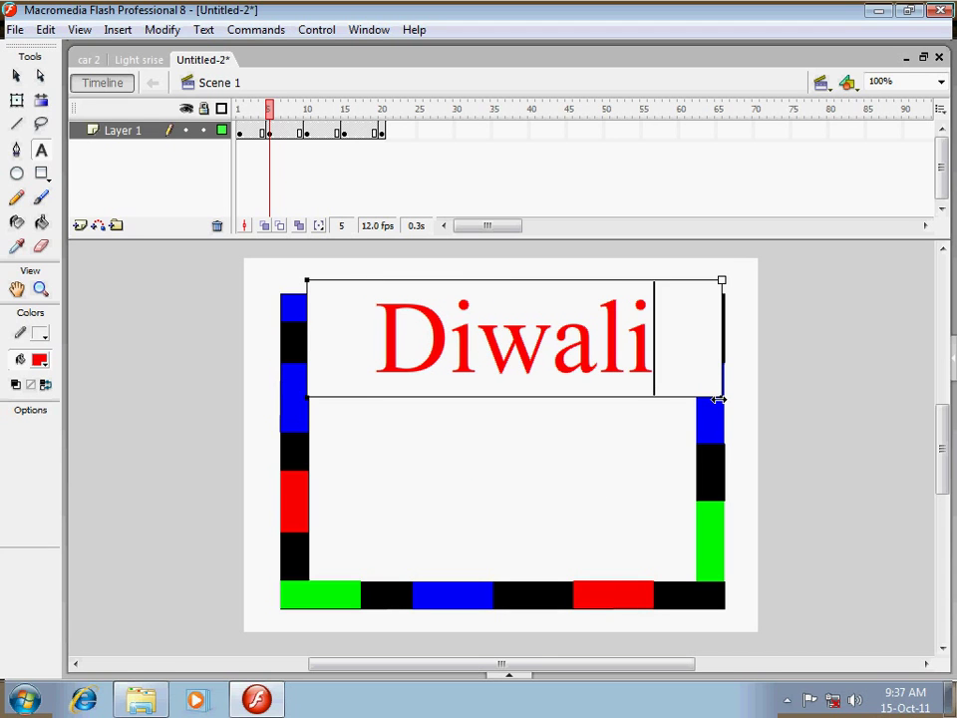
left_click_drag(722, 397, 688, 399)
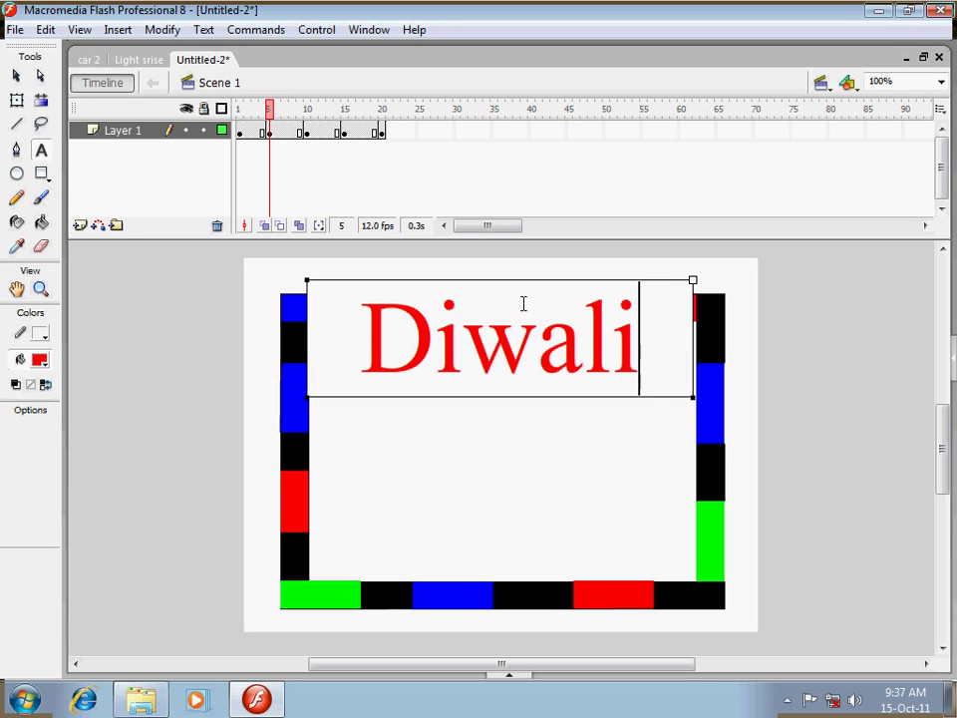
Nudge the Diwali text down toward the centre of the frame 5 border
left_click(15, 100)
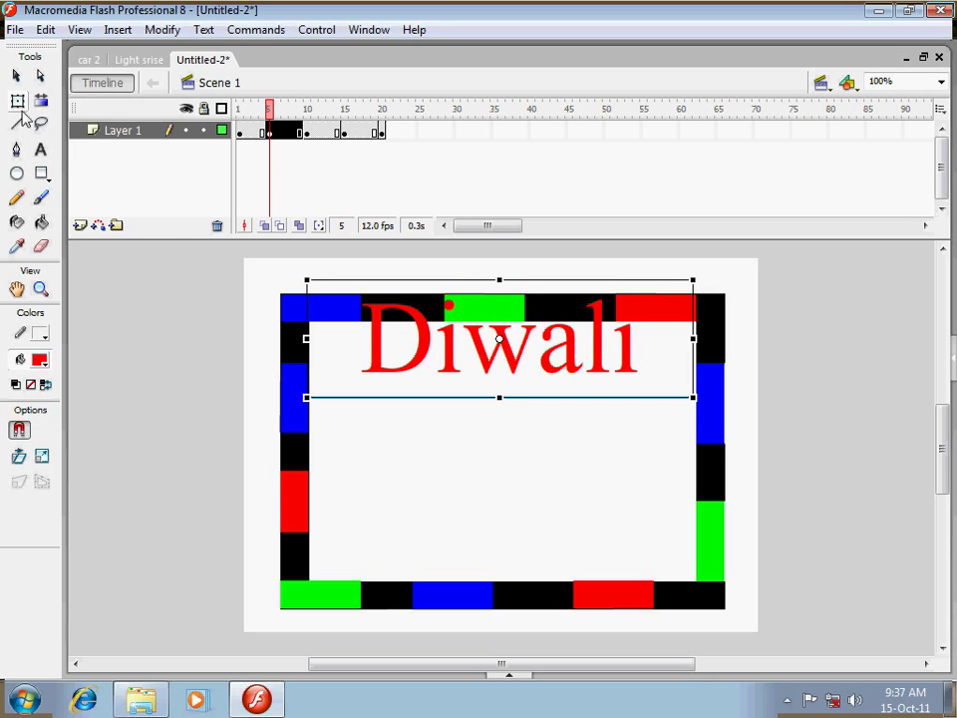
key("Down")
key("Down")
key("Down")
key("Down")
key("Down")
key("Down")
key("Down")
key("Down")
key("Down")
key("Down")
key("Down")
key("Down")
key("Down")
key("Down")
key("Down")
key("Down")
key("Down")
key("Down")
key("Down")
key("Down")
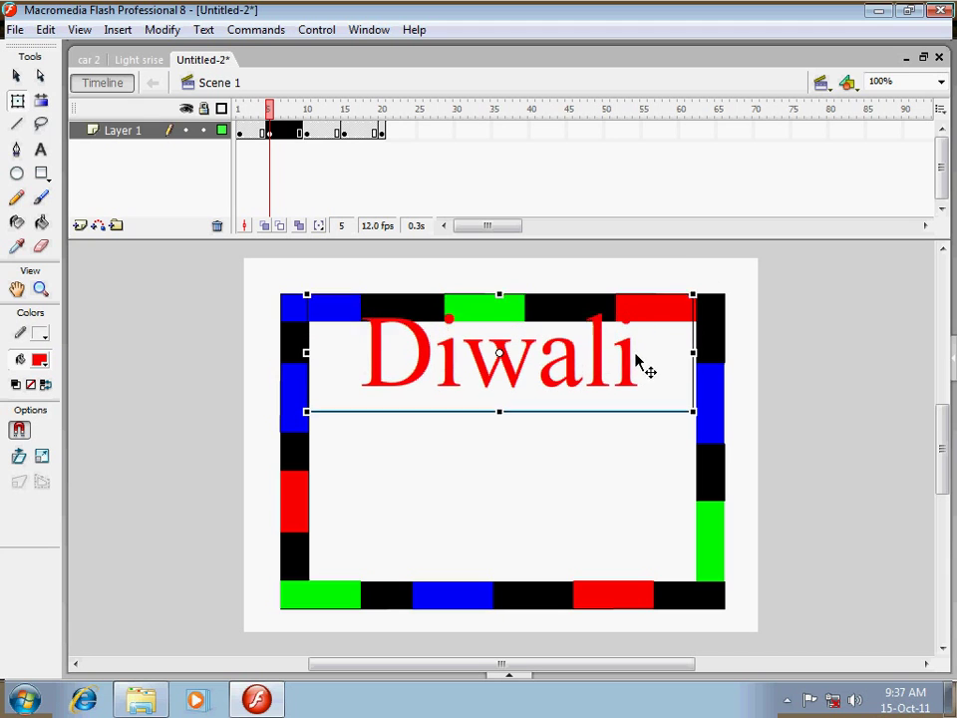
key("Down")
key("Down")
key("Down")
key("Down")
key("Down")
key("Down")
key("Down")
key("Down")
key("Down")
key("Down")
key("Down")
key("Down")
key("Down")
key("Down")
key("Down")
key("Down")
key("Down")
key("Down")
key("Down")
key("Down")
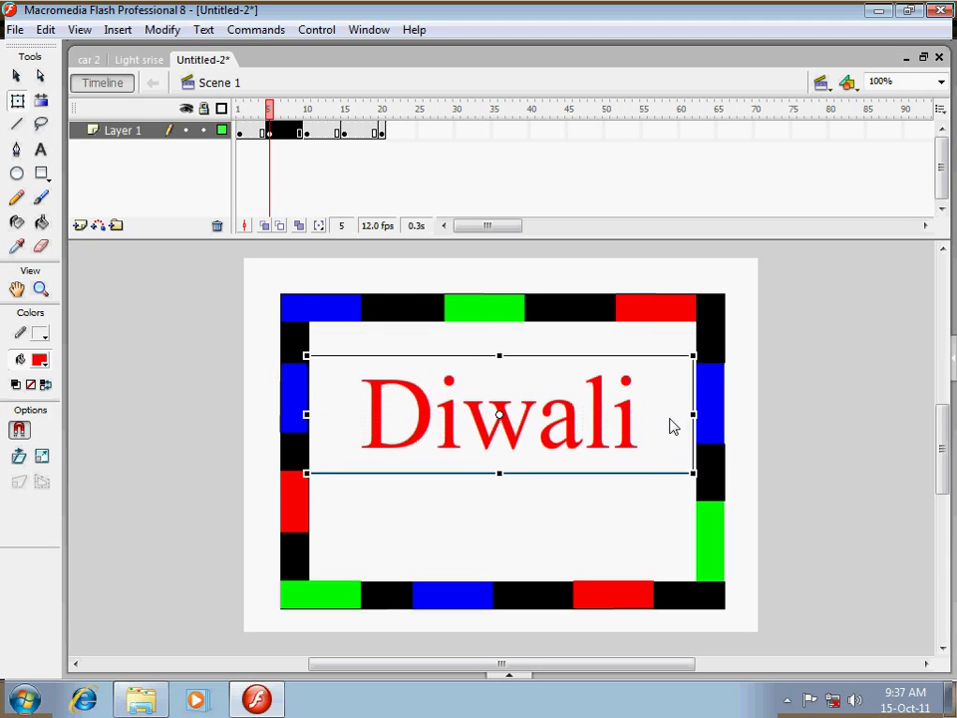
key("Down")
key("Down")
key("Down")
key("Down")
key("Down")
key("Down")
key("Down")
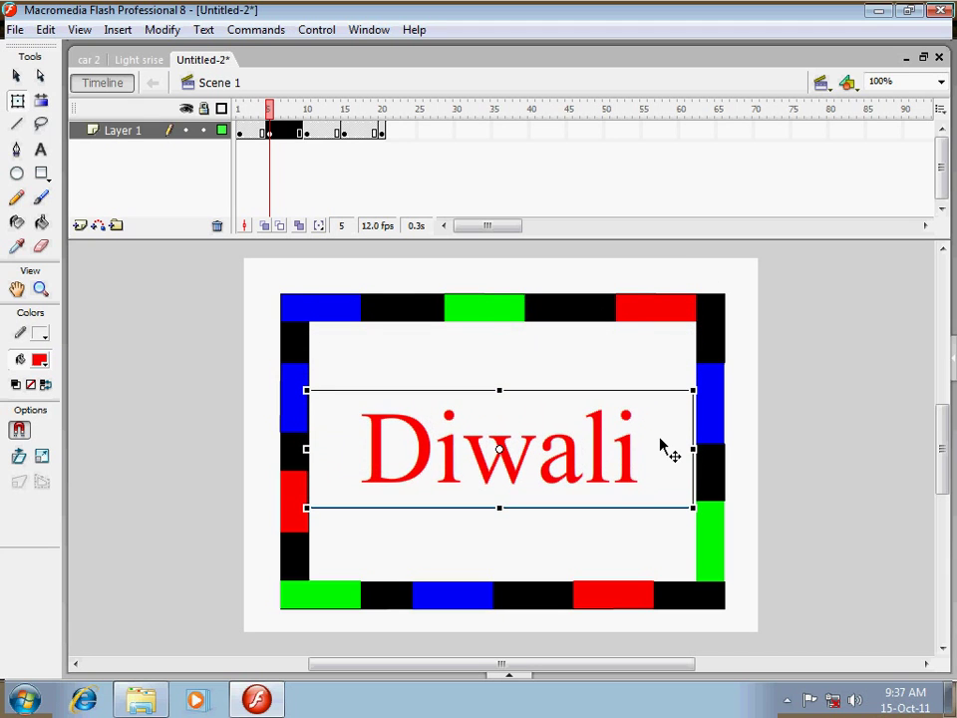
Select the word Diwali and change its text colour to blue
double_click(598, 449)
left_click_drag(649, 449, 364, 450)
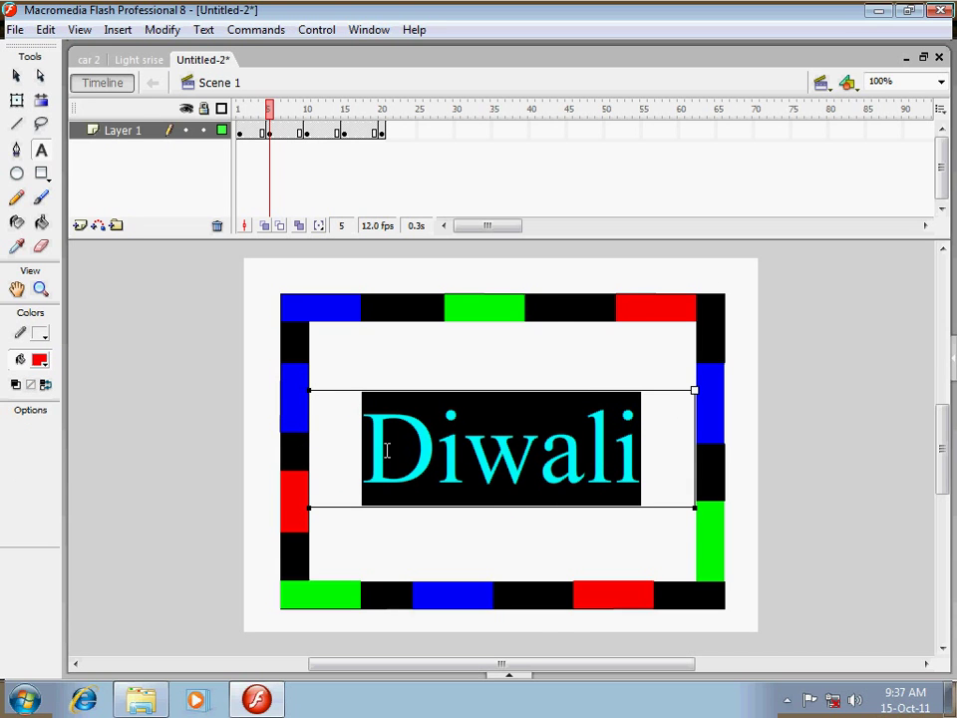
left_click(516, 674)
left_click(476, 588)
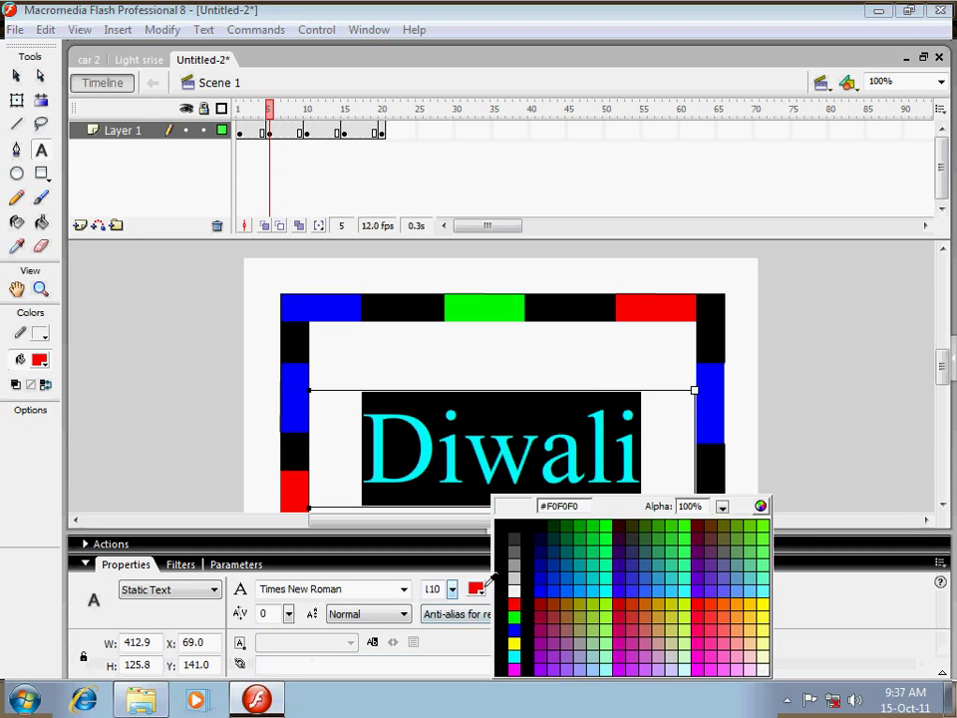
left_click(514, 628)
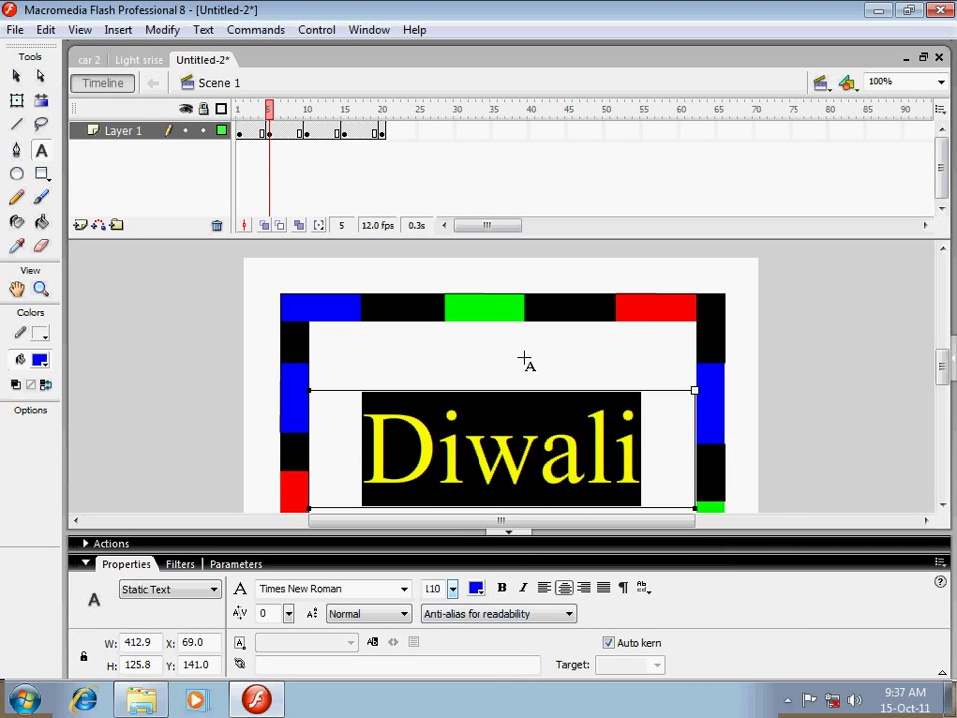
key("Escape")
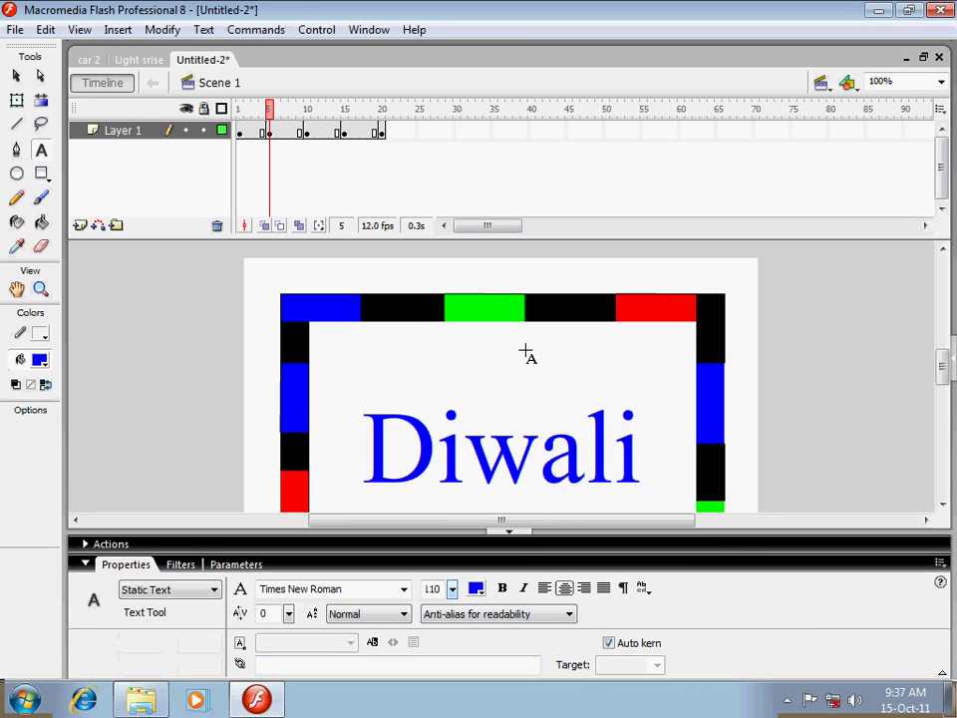
On frame 10, draw a text box inside the border and type To
left_click(308, 133)
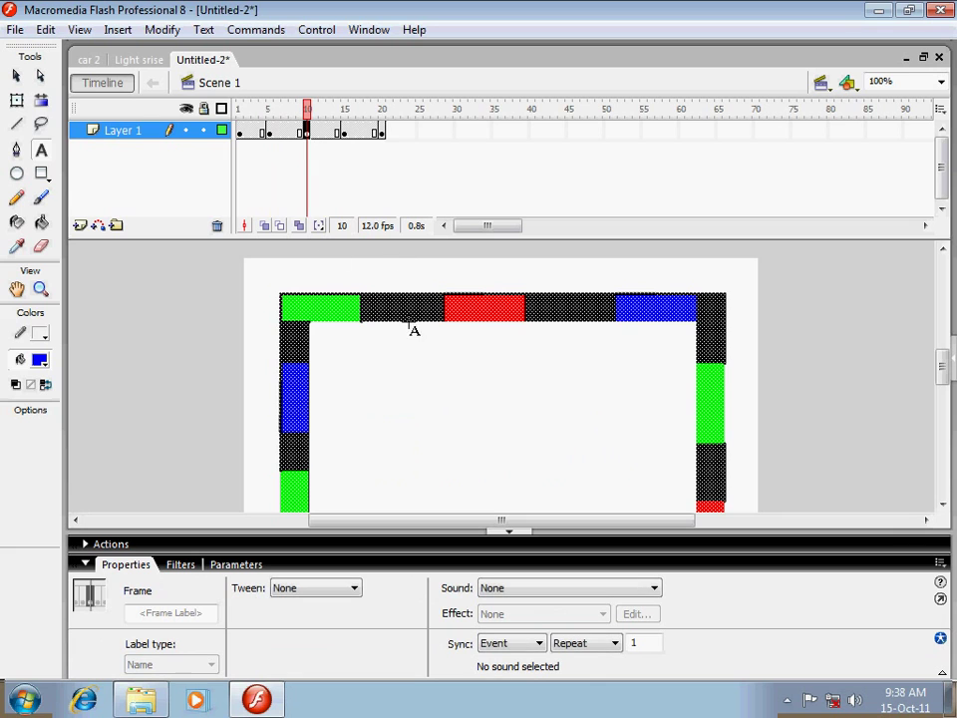
left_click(512, 533)
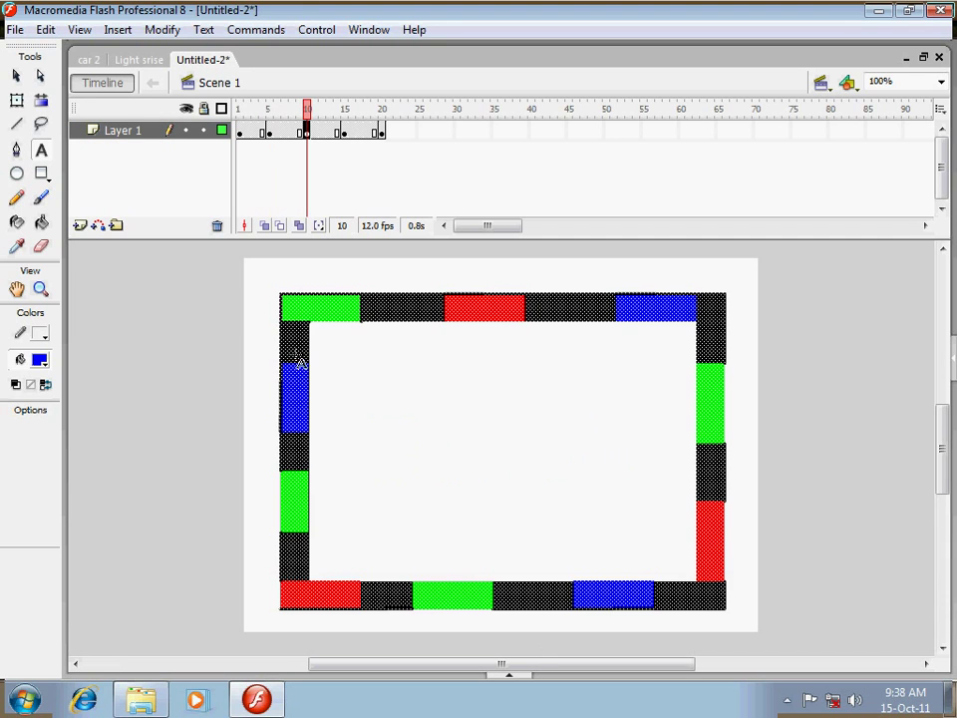
left_click(404, 392)
left_click_drag(364, 374, 616, 505)
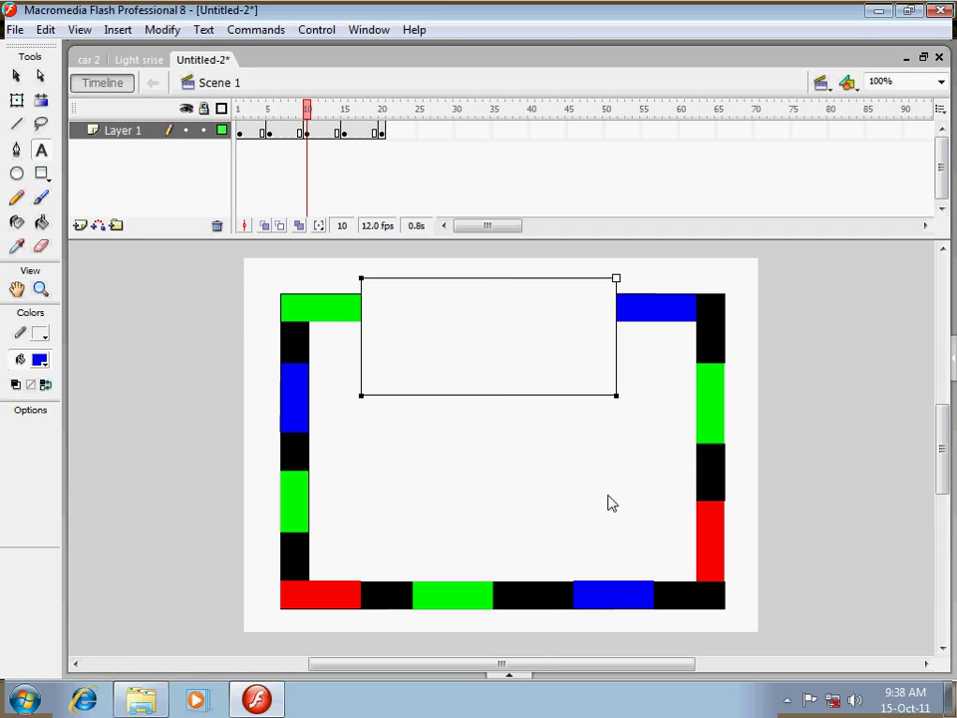
type("To")
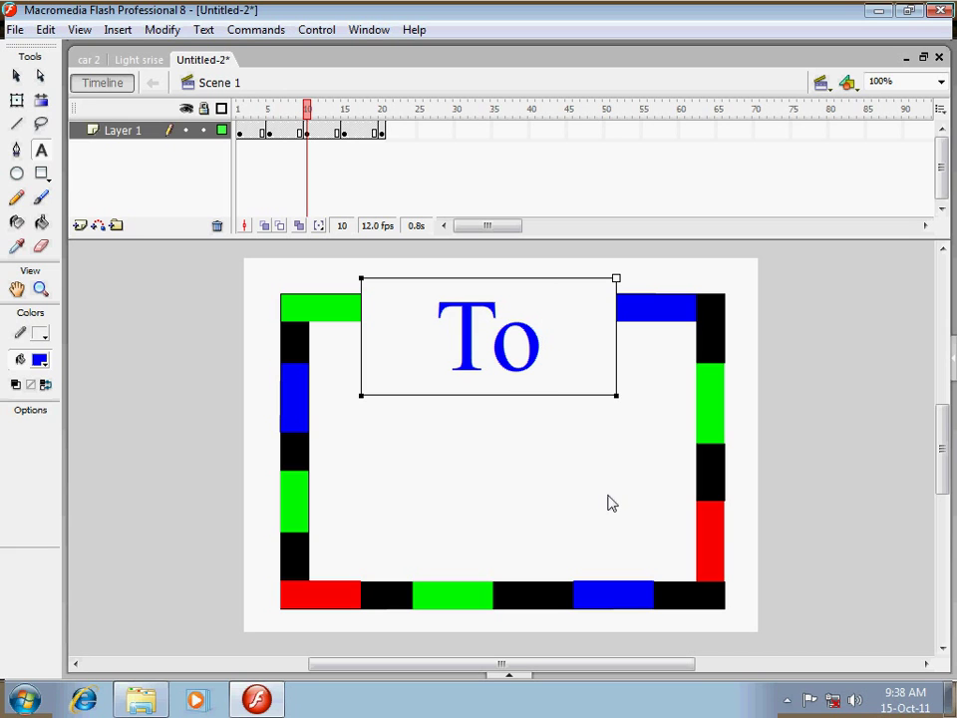
Move the To text down and slightly right so it sits centred in the border
left_click(16, 100)
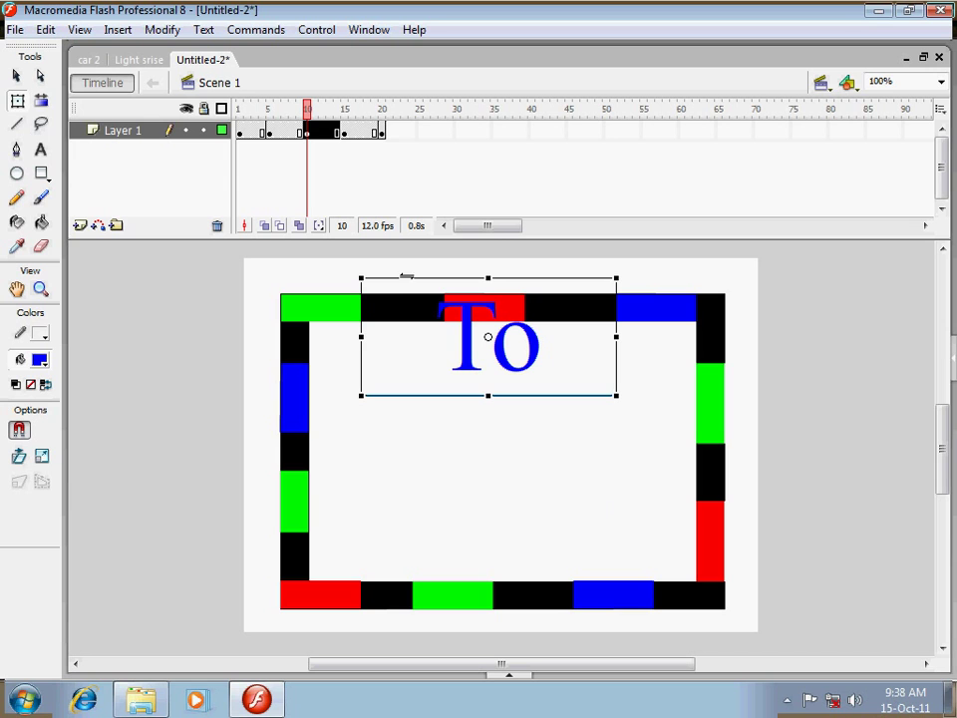
left_click_drag(492, 335, 492, 345)
key("Down")
key("Down")
key("Down")
key("Down")
key("Down")
key("Down")
key("Down")
key("Down")
key("Down")
key("Down")
key("Down")
key("Down")
key("Down")
key("Down")
key("Down")
key("Down")
key("Down")
key("Down")
key("Down")
key("Down")
key("Down")
key("Down")
key("Down")
key("Down")
key("Down")
key("Down")
key("Down")
key("Down")
key("Down")
key("Down")
key("Down")
key("Down")
key("Down")
key("Down")
key("Down")
key("Down")
key("Down")
key("Down")
key("Down")
key("Down")
key("Right")
key("Right")
key("Right")
key("Right")
key("Right")
key("Right")
key("Right")
key("Right")
key("Right")
key("Right")
key("Right")
key("Right")
key("Right")
key("Right")
key("Down")
key("Down")
key("Down")
key("Down")
key("Down")
key("Down")
key("Down")
key("Down")
key("Down")
key("Down")
key("Down")
key("Down")
key("Down")
left_click(564, 346)
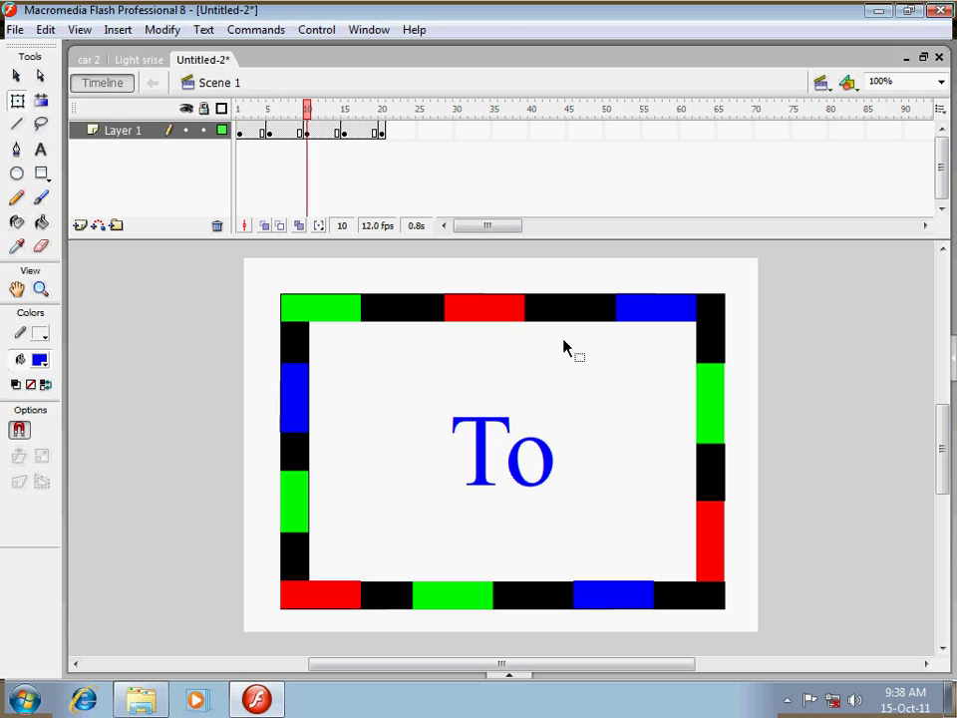
On frame 15, draw a text box near the top of the border and type ALL
left_click(343, 133)
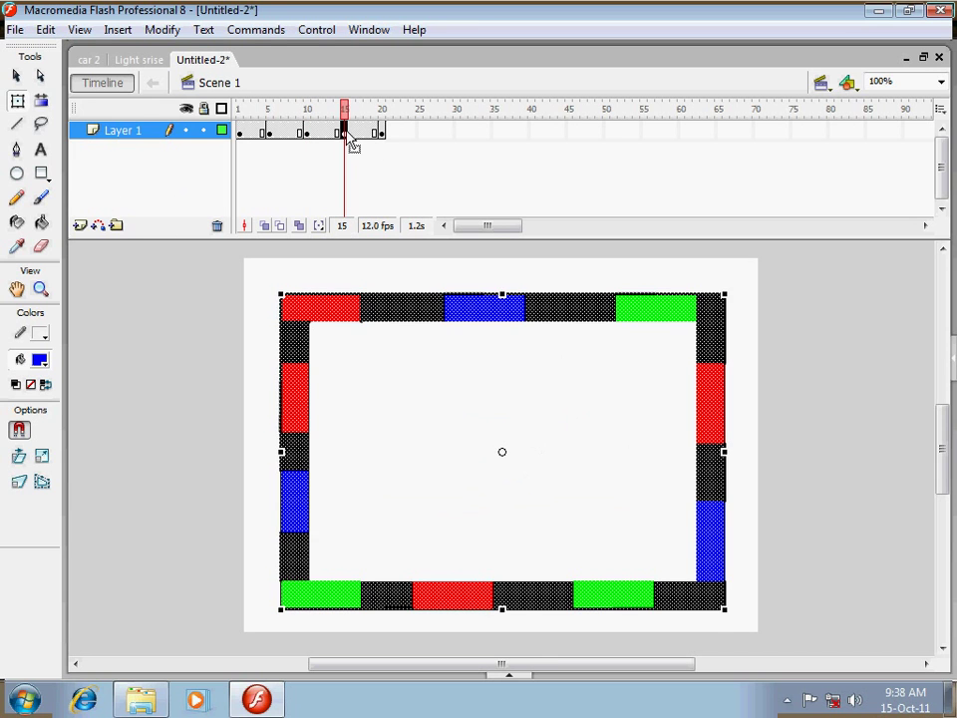
left_click(331, 325)
left_click(45, 151)
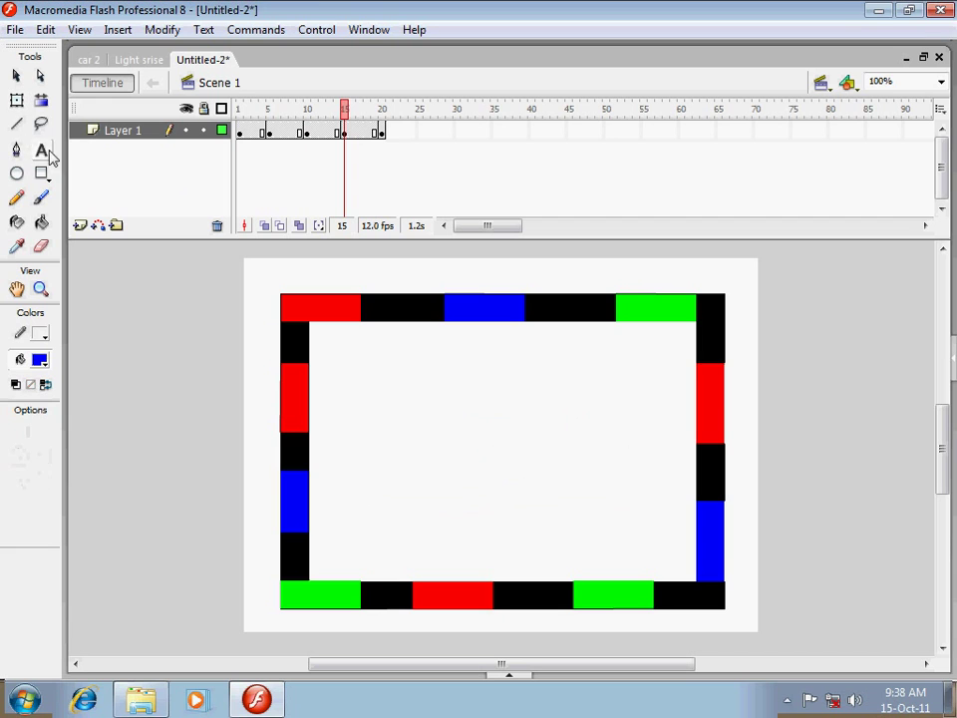
left_click_drag(359, 385, 624, 460)
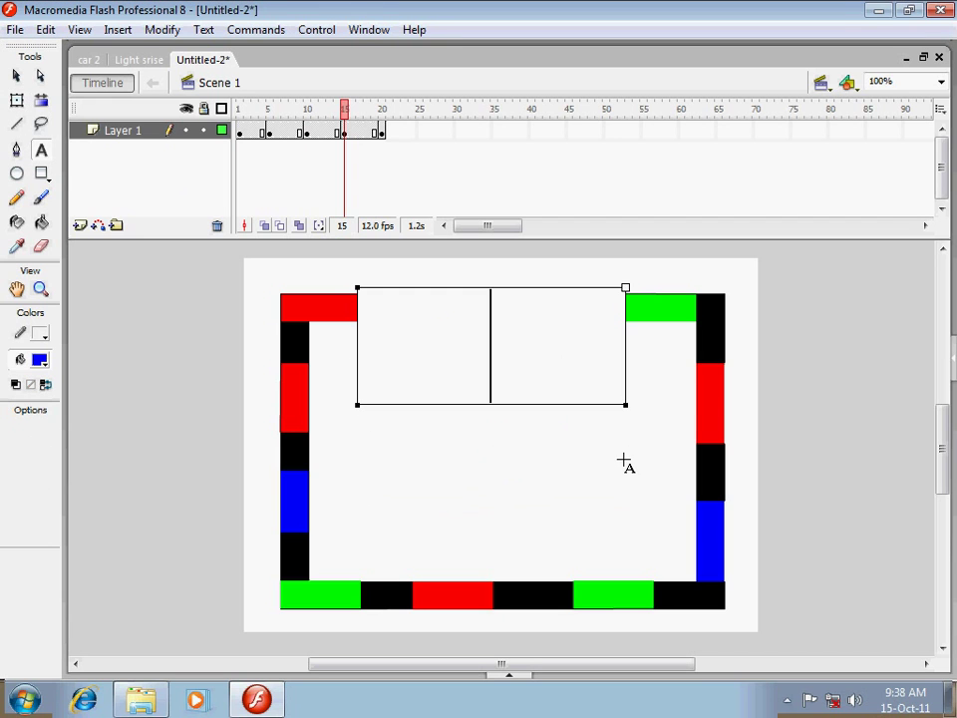
type("A")
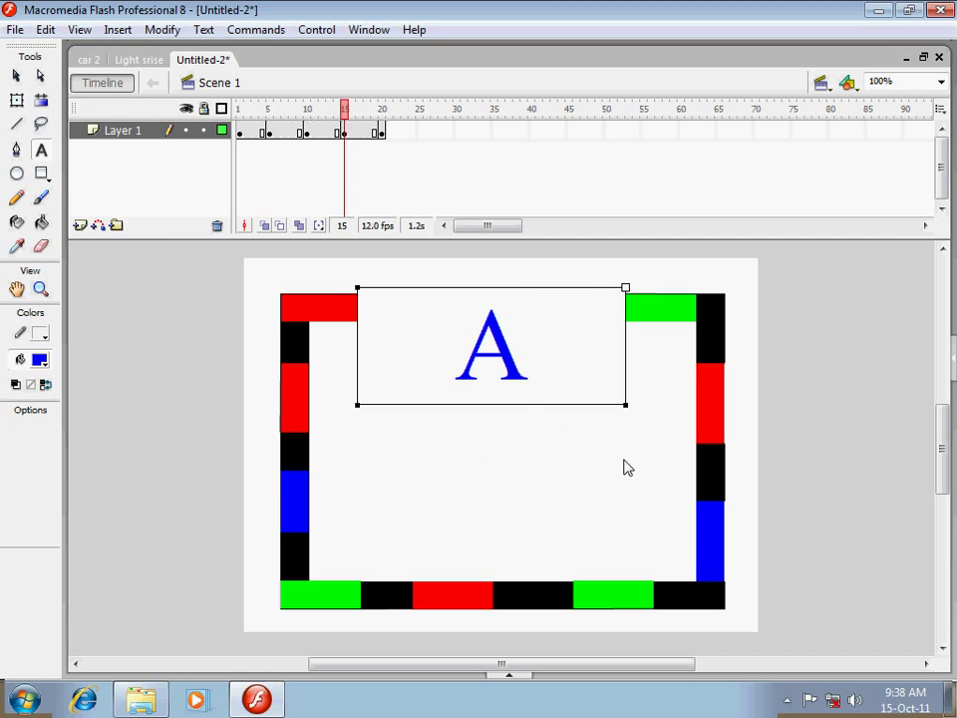
type("LL")
Select the word ALL and change its text colour to red
key("shift+Left")
key("shift+Left")
key("shift+Left")
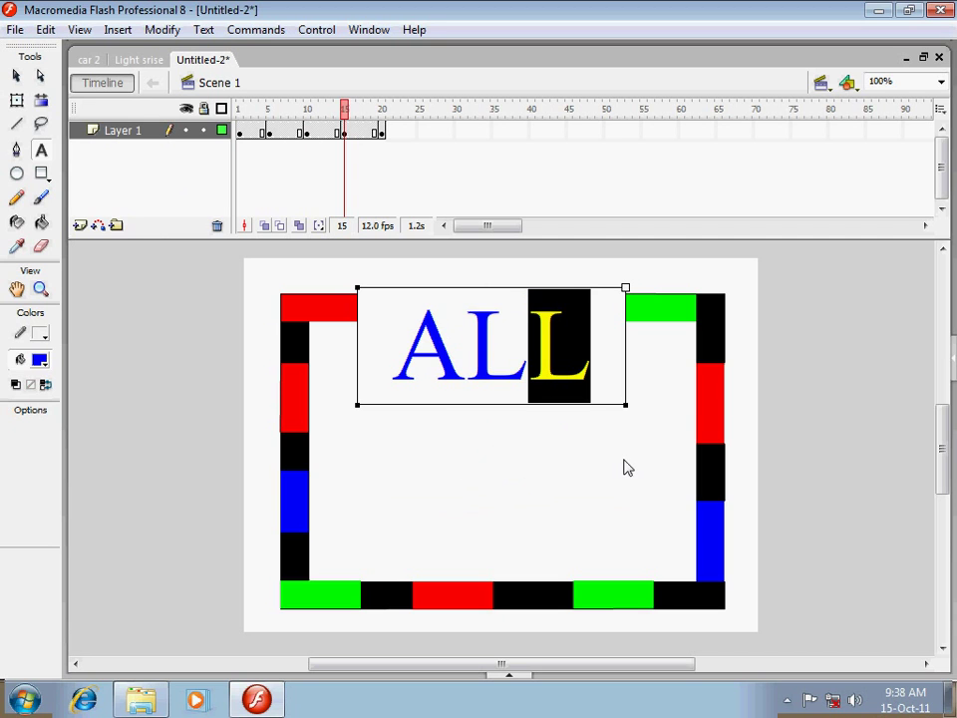
left_click(535, 676)
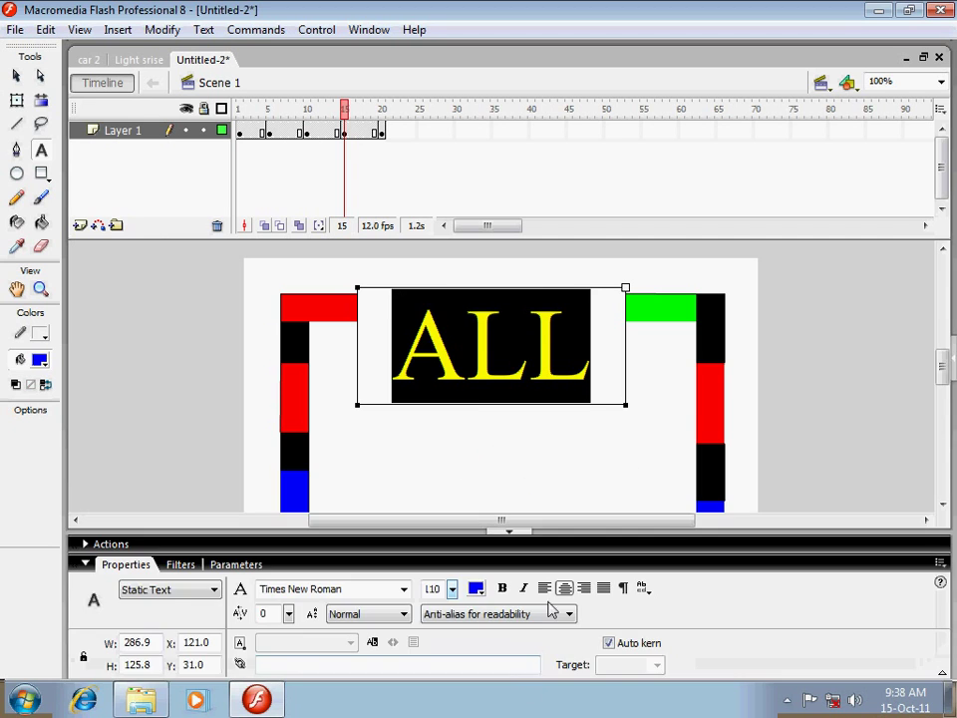
left_click(480, 591)
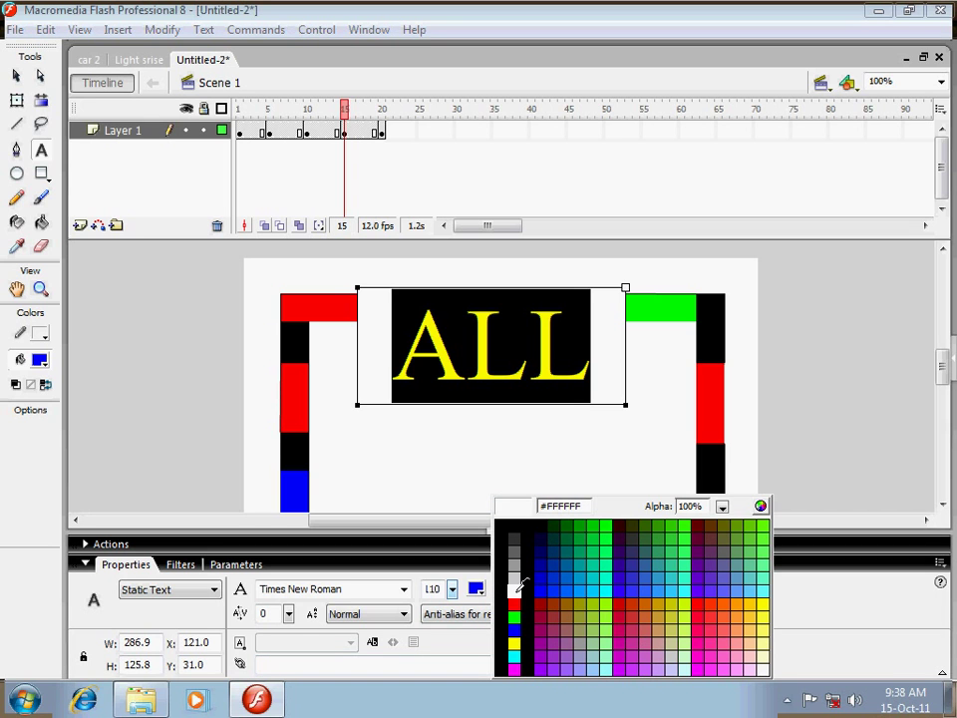
left_click(515, 600)
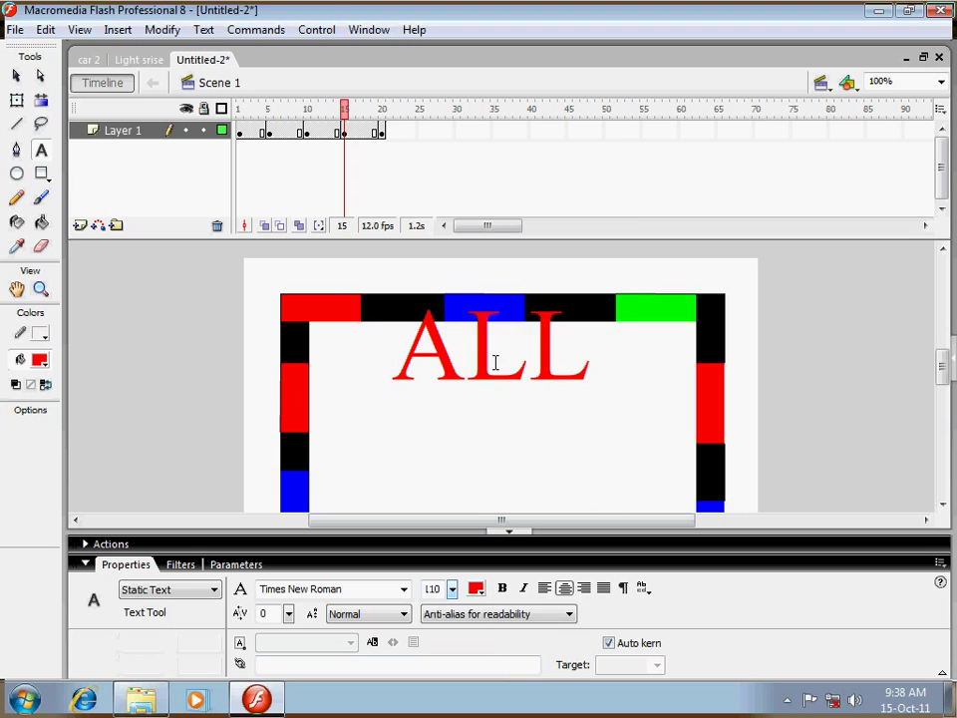
Centre ALL inside the frame 15 border, then go to frame 20
left_click(18, 103)
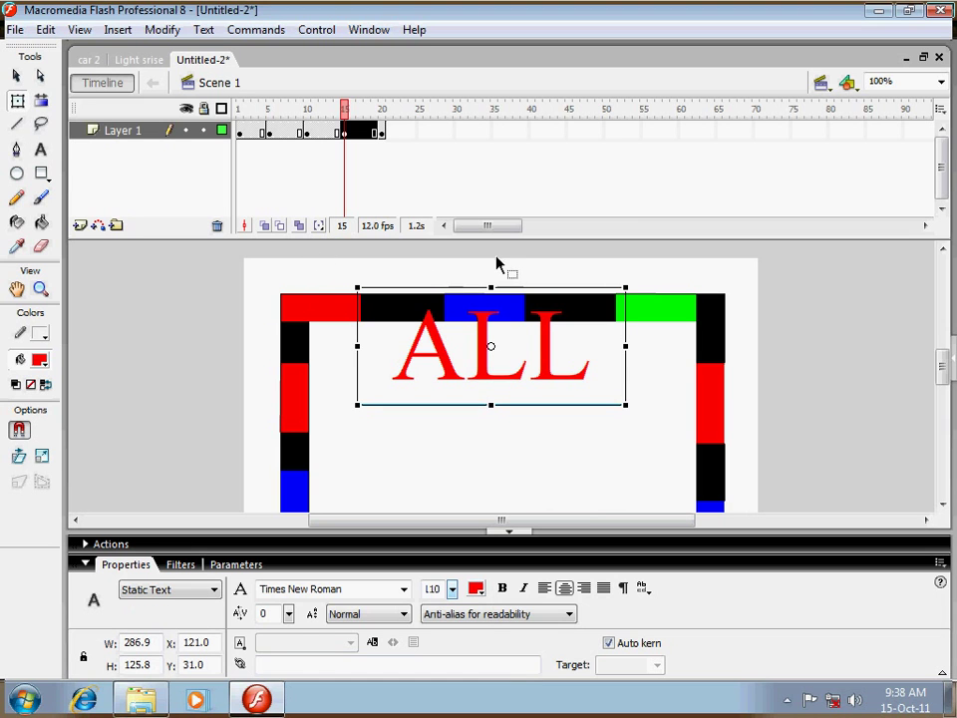
key("Down")
key("Down")
key("Down")
key("Down")
key("Down")
key("Down")
key("Down")
key("Down")
key("Down")
key("Down")
key("Down")
key("Down")
key("Down")
key("Down")
key("Down")
key("Down")
key("Down")
key("Down")
key("Down")
key("Down")
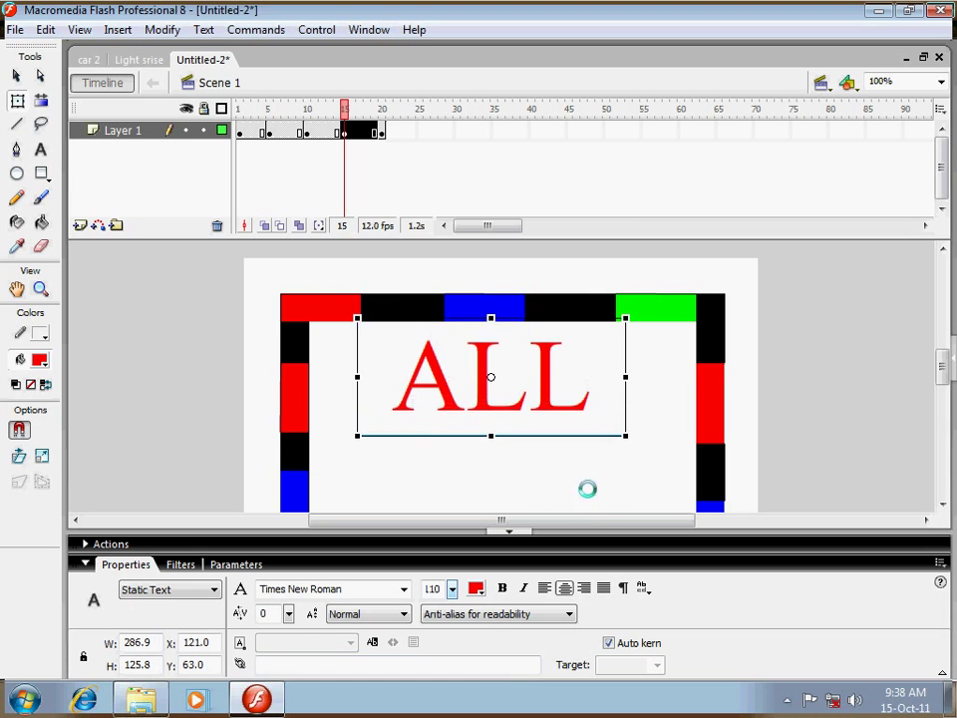
key("Down")
key("Down")
key("Down")
key("Down")
key("Down")
key("Down")
key("Down")
key("Down")
key("Down")
key("Down")
key("Down")
key("Down")
key("Down")
key("Down")
key("Down")
key("Down")
key("Down")
key("Down")
key("Down")
key("Down")
left_click(509, 531)
key("Down")
key("Down")
key("Down")
key("Down")
key("Down")
key("Down")
key("Down")
key("Down")
key("Down")
key("Down")
key("Down")
key("Down")
key("Down")
key("Down")
key("Down")
key("Down")
key("Down")
key("Down")
key("Down")
key("Down")
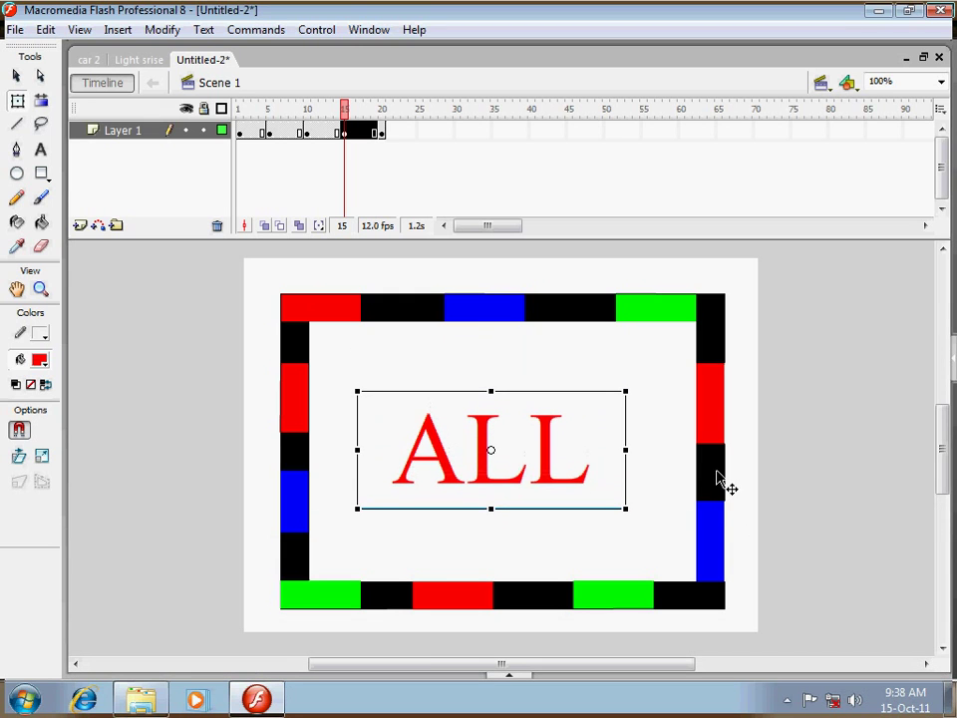
key("Right")
key("Right")
key("Right")
key("Right")
key("Right")
key("Right")
key("Right")
key("Right")
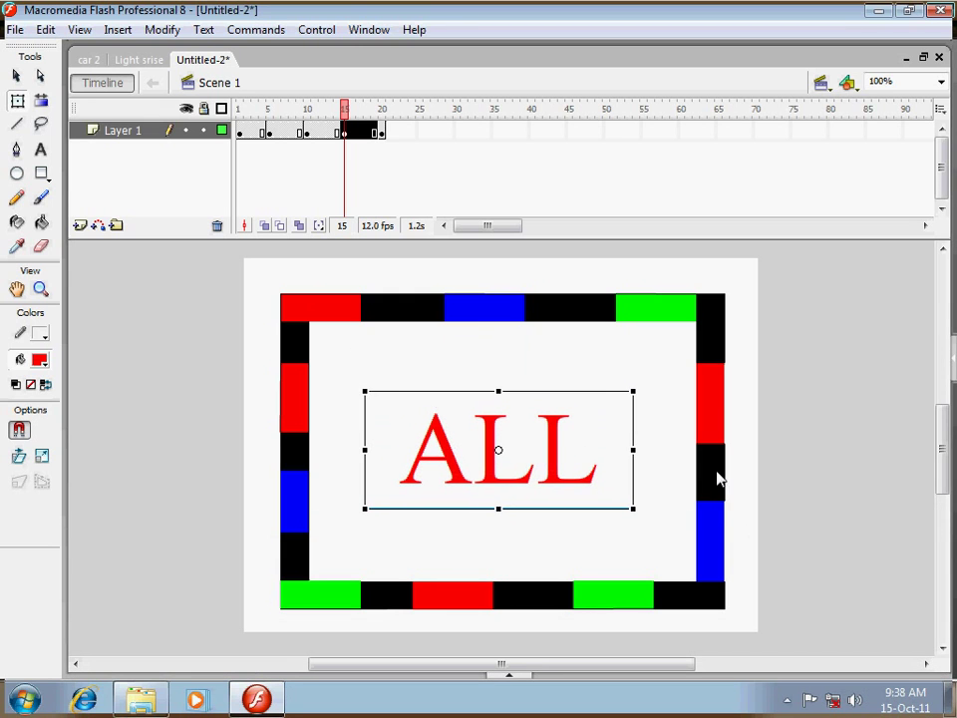
left_click(654, 391)
left_click(382, 132)
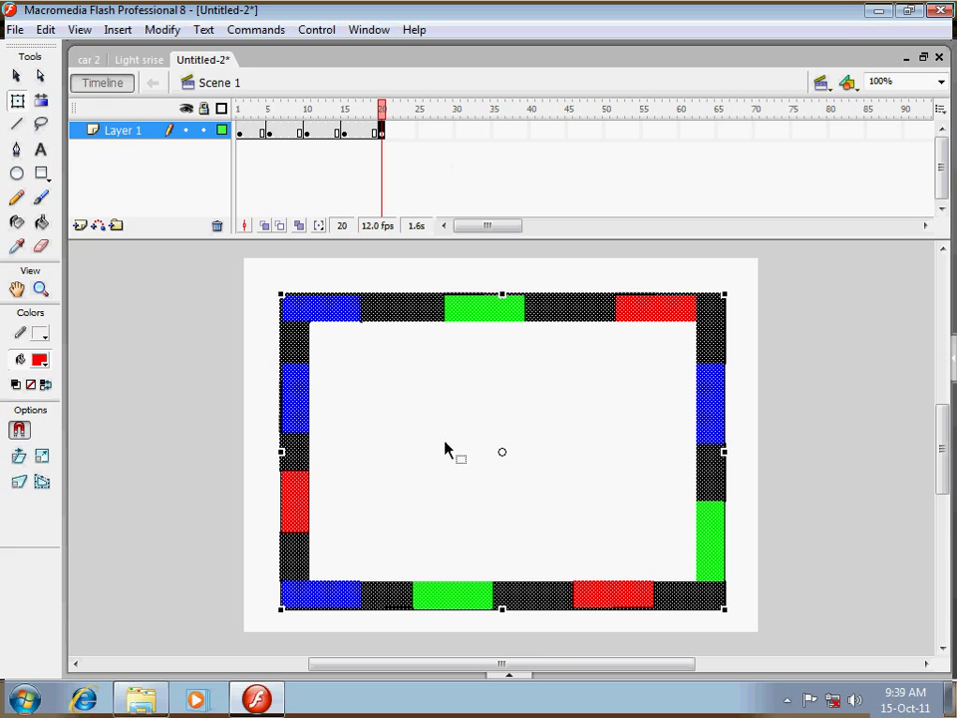
Return to frame 15 showing the ALL text and clear the stage selection
left_click(347, 134)
left_click(381, 134)
left_click(344, 134)
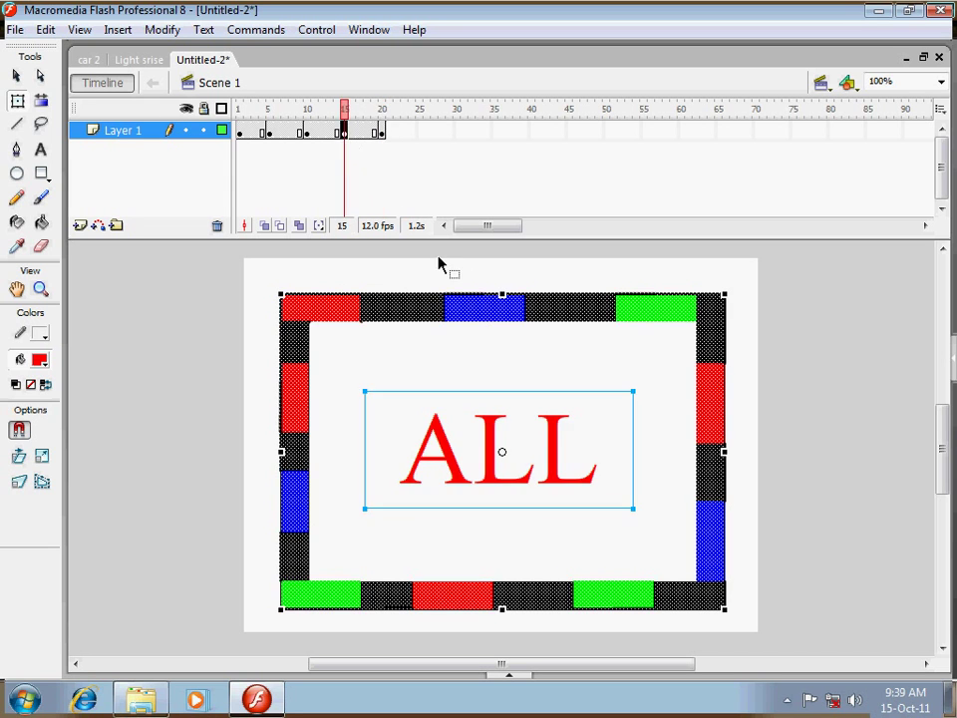
left_click(568, 537)
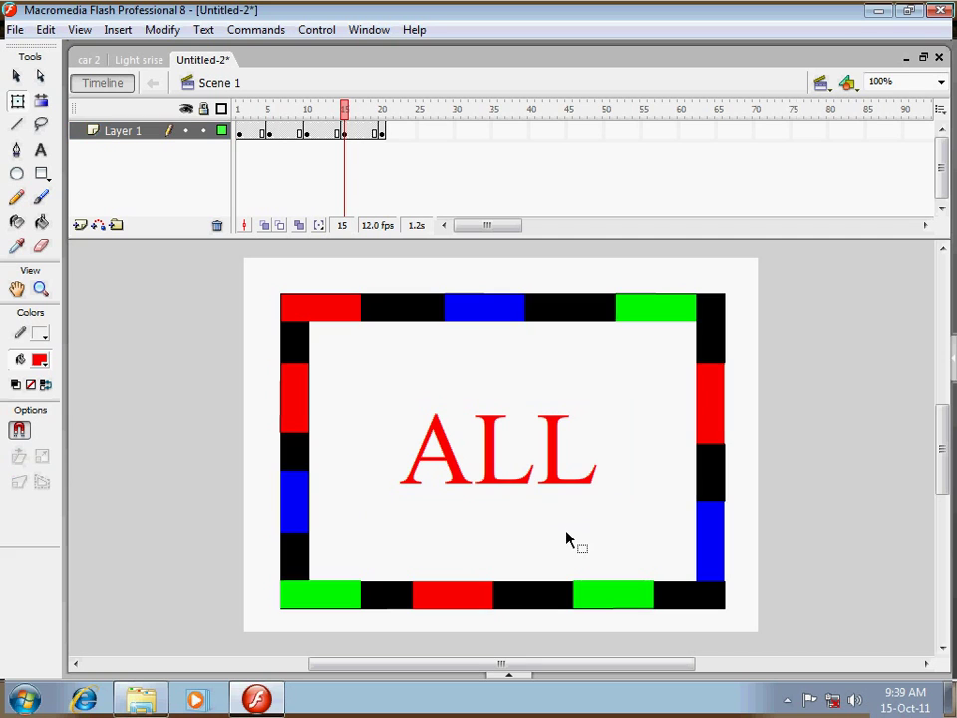
Draw a new text box right of ALL with the font size set to 29
left_click(41, 149)
left_click_drag(517, 447, 630, 552)
left_click(508, 679)
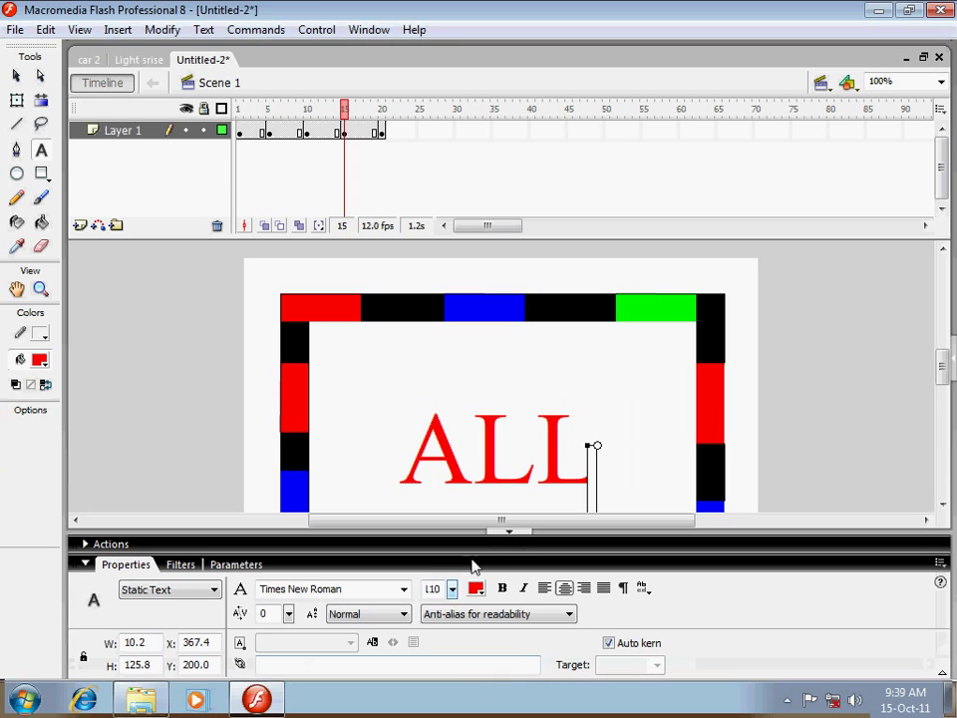
left_click_drag(453, 587, 454, 655)
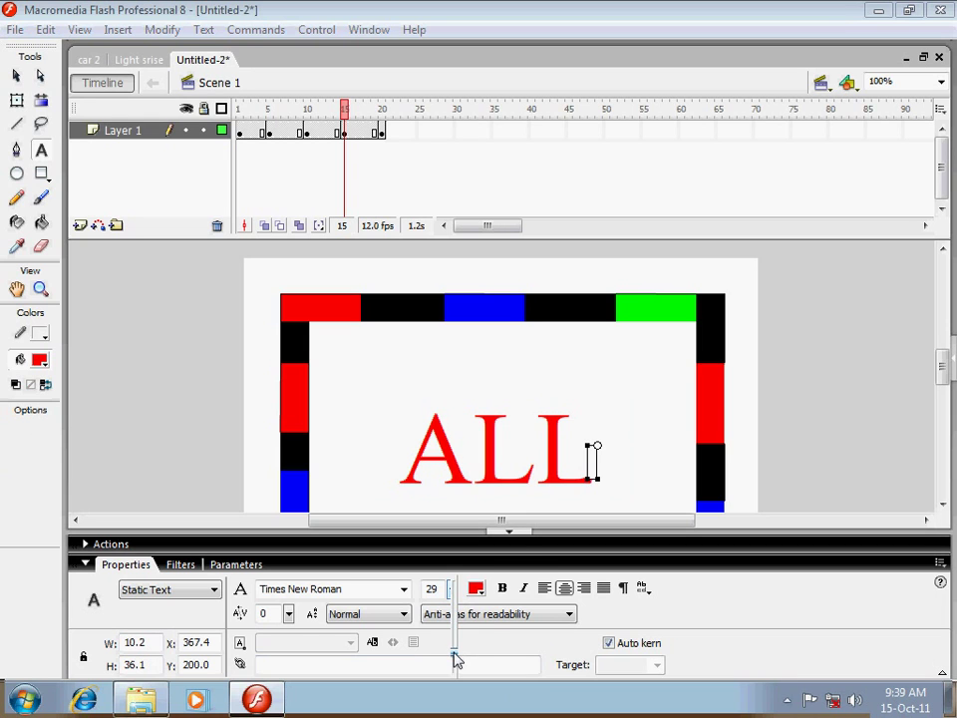
left_click(519, 538)
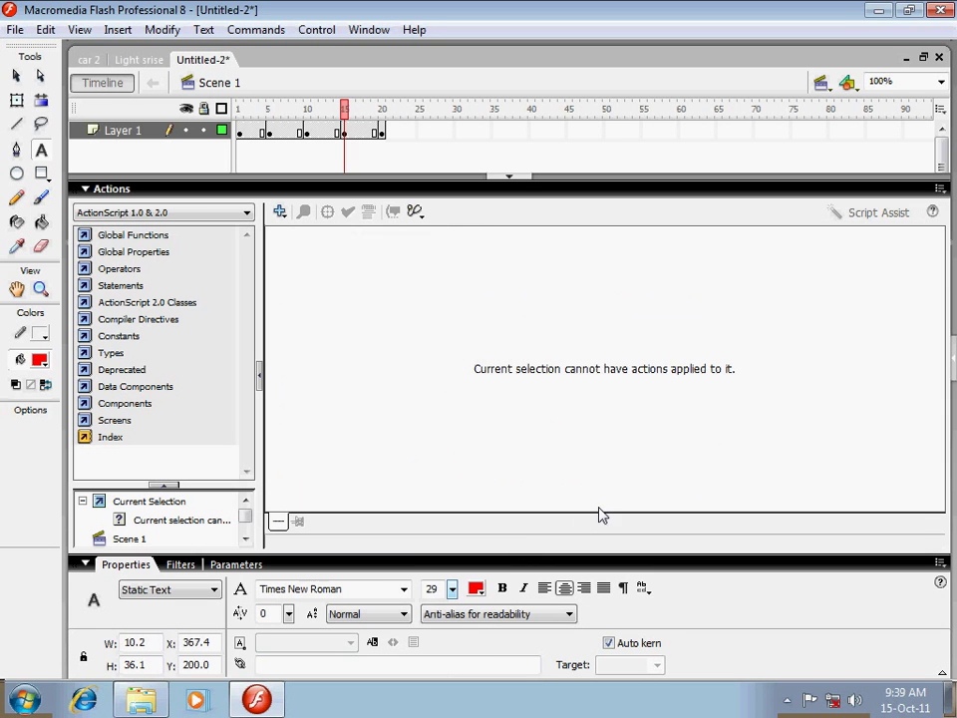
left_click(84, 188)
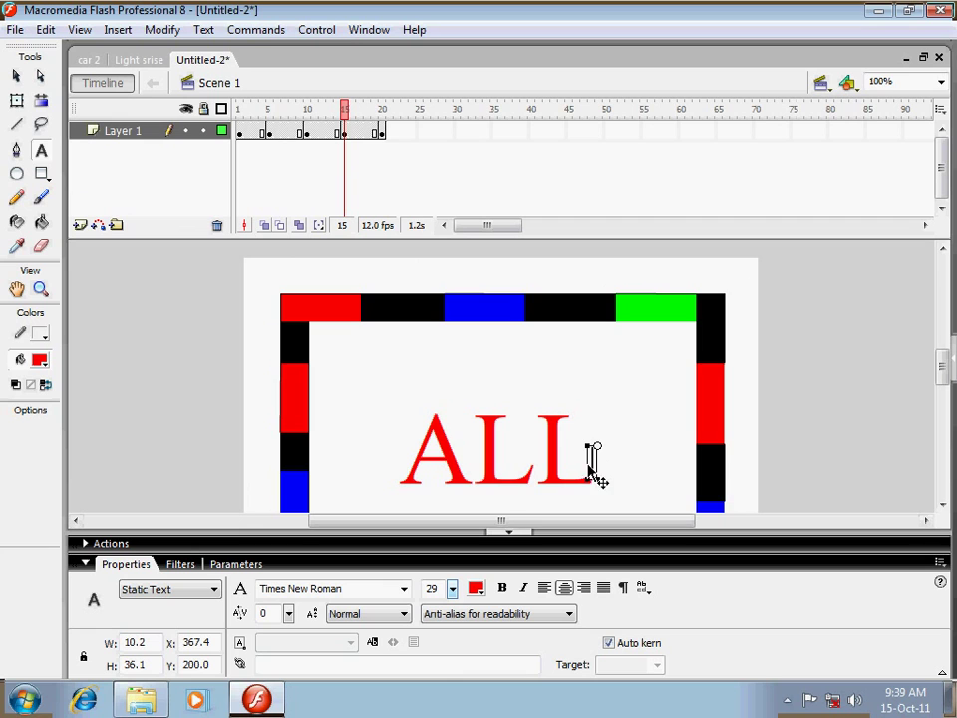
Type the 'From :' credit line with the author's name, fixing the mistyped ending
type("From Maulik")
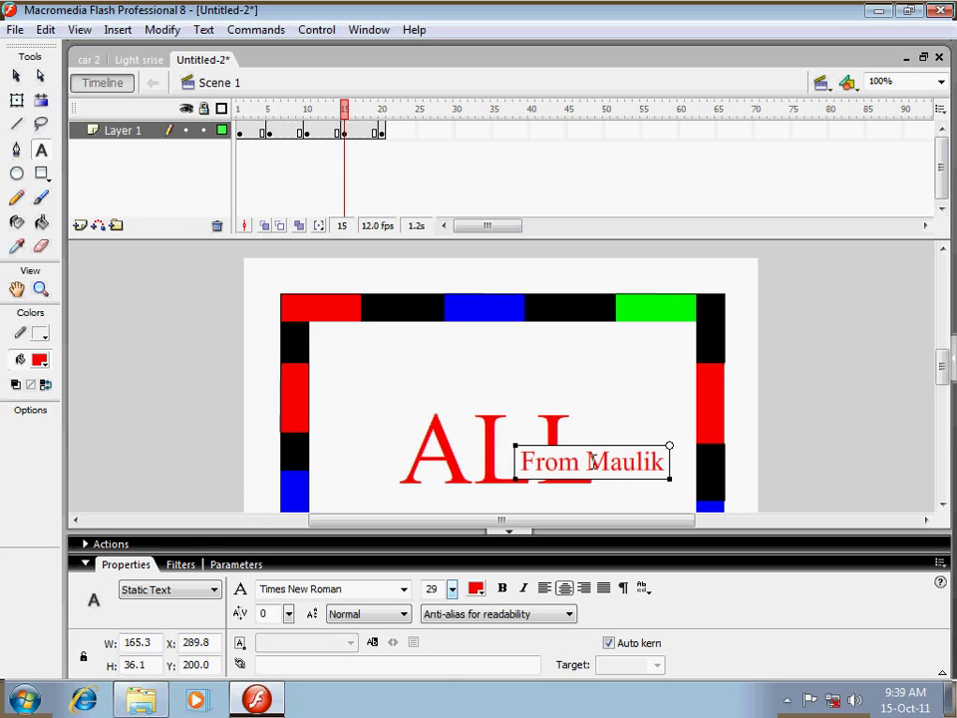
type(" R pra")
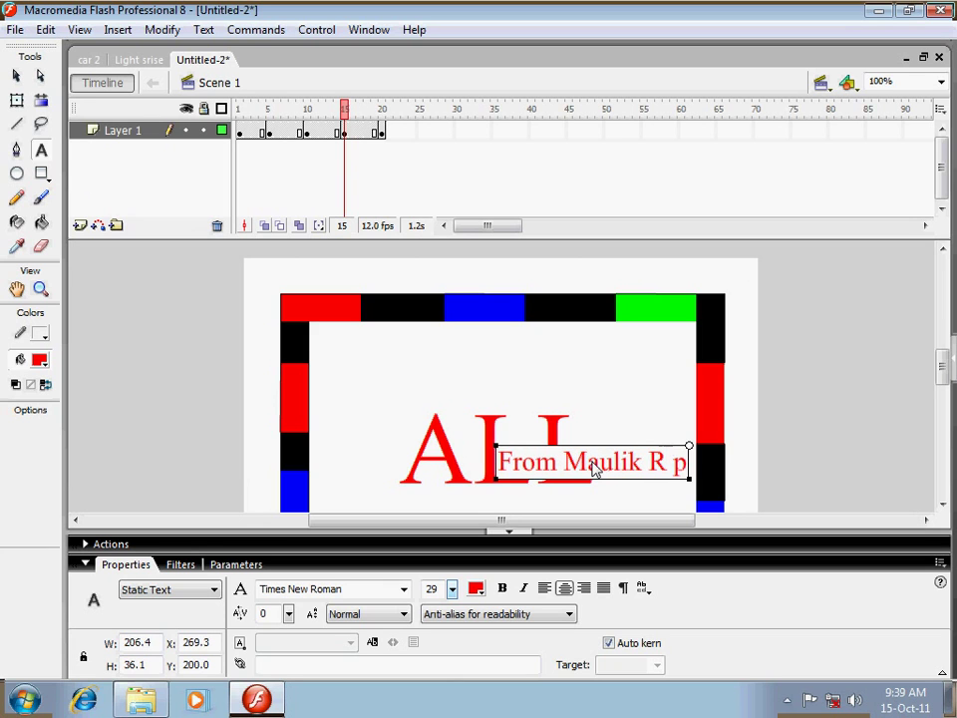
key("BackSpace")
key("BackSpace")
key("BackSpace")
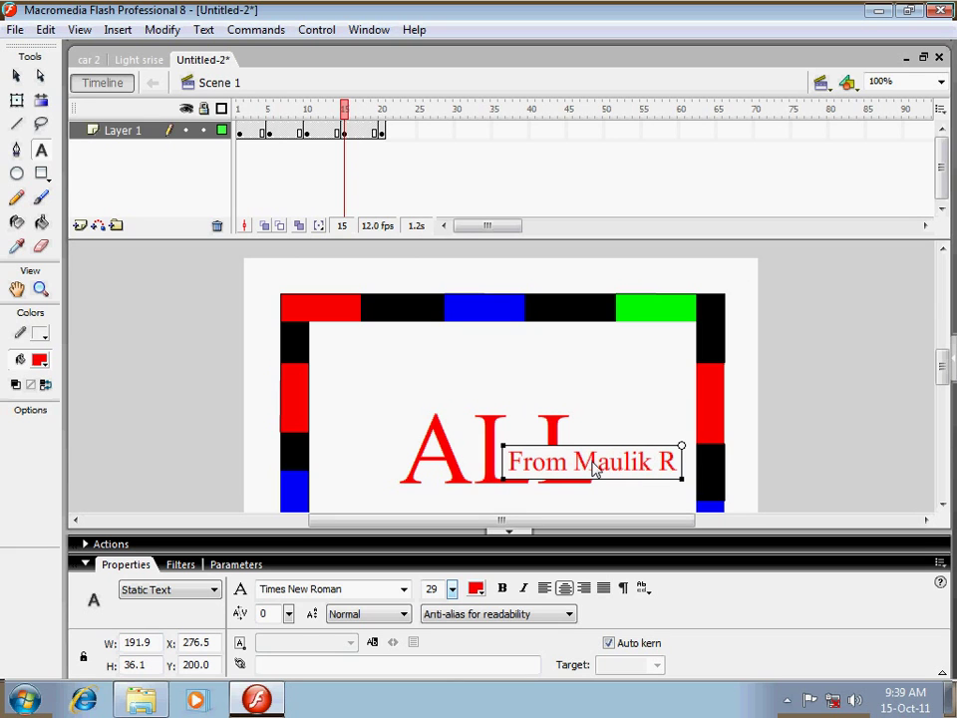
type("Pra")
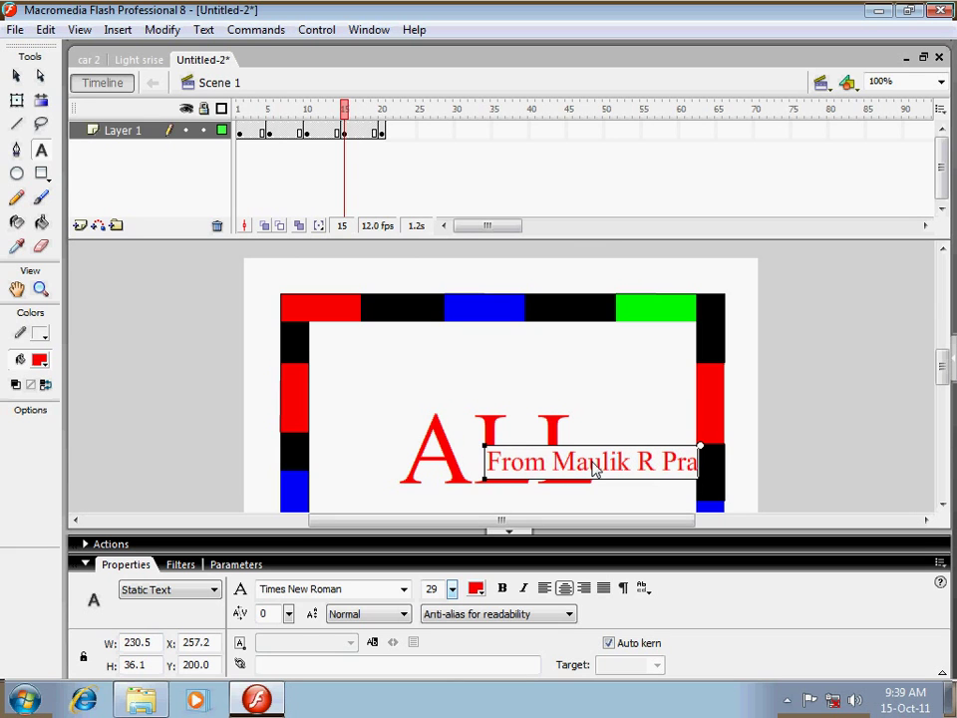
type("japati")
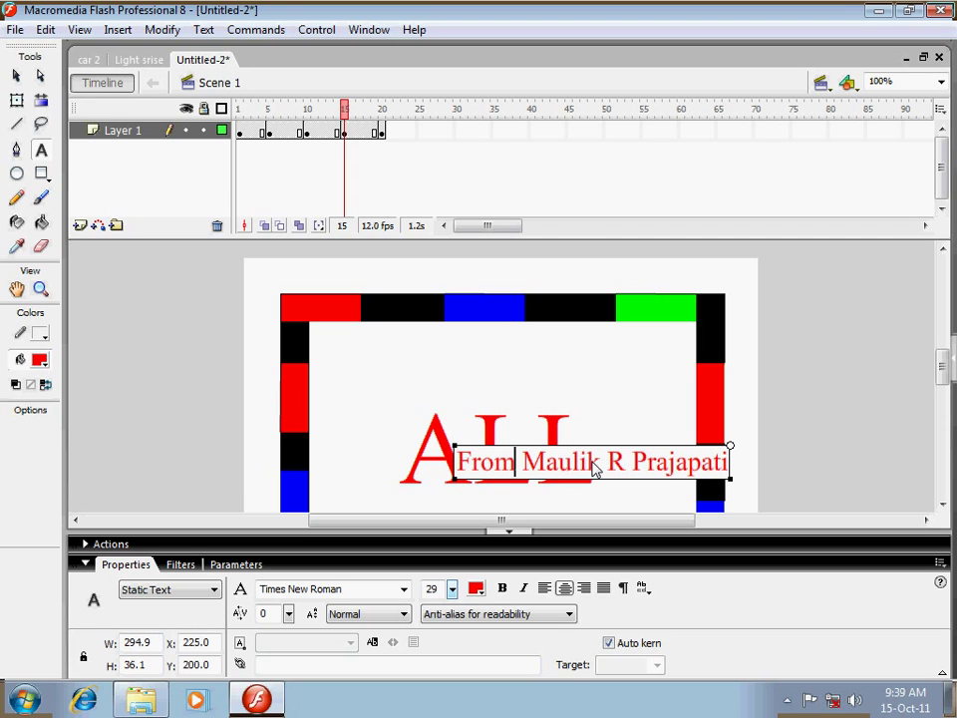
type(":")
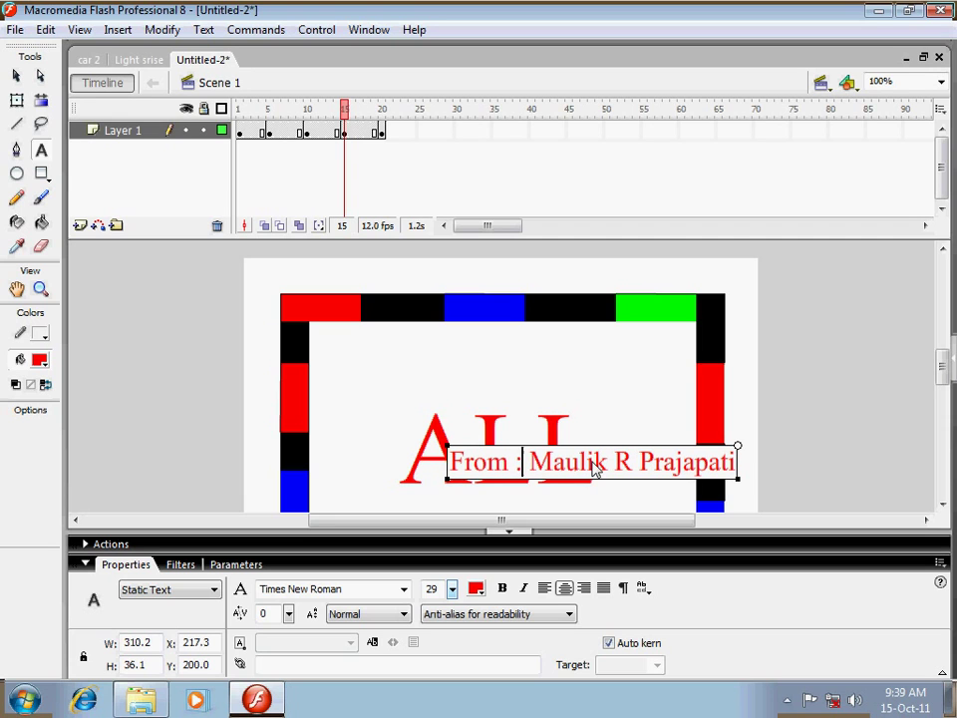
Select the credit text and color it magenta #FF00FF
key("shift+Right")
key("shift+Right")
key("shift+Right")
key("shift+Right")
key("shift+Right")
key("shift+Right")
key("shift+Right")
key("shift+Right")
key("shift+Right")
key("shift+Right")
key("shift+Right")
key("shift+Right")
key("shift+Right")
key("shift+Right")
key("shift+Right")
key("shift+Right")
key("shift+Right")
key("shift+Right")
key("shift+Right")
key("shift+Right")
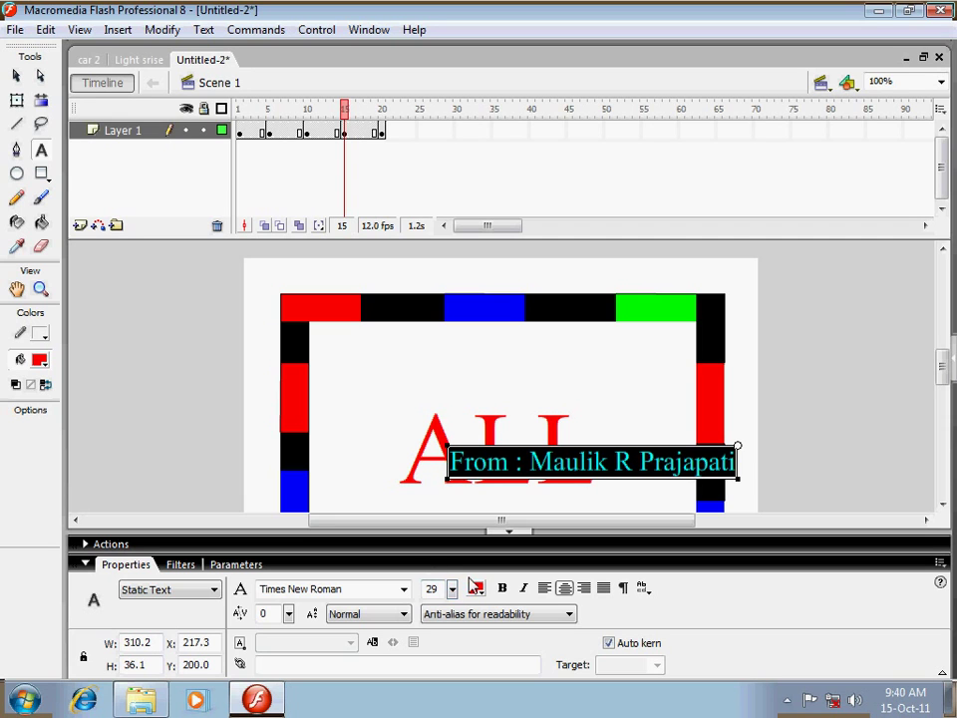
left_click(477, 589)
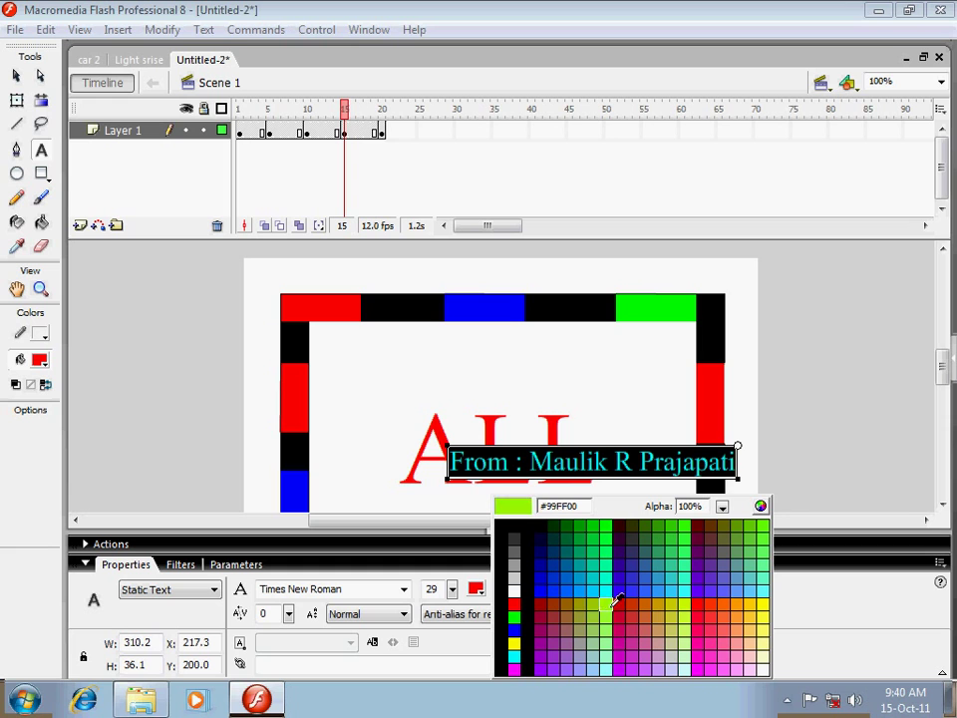
left_click(515, 668)
left_click(409, 475)
left_click(676, 462)
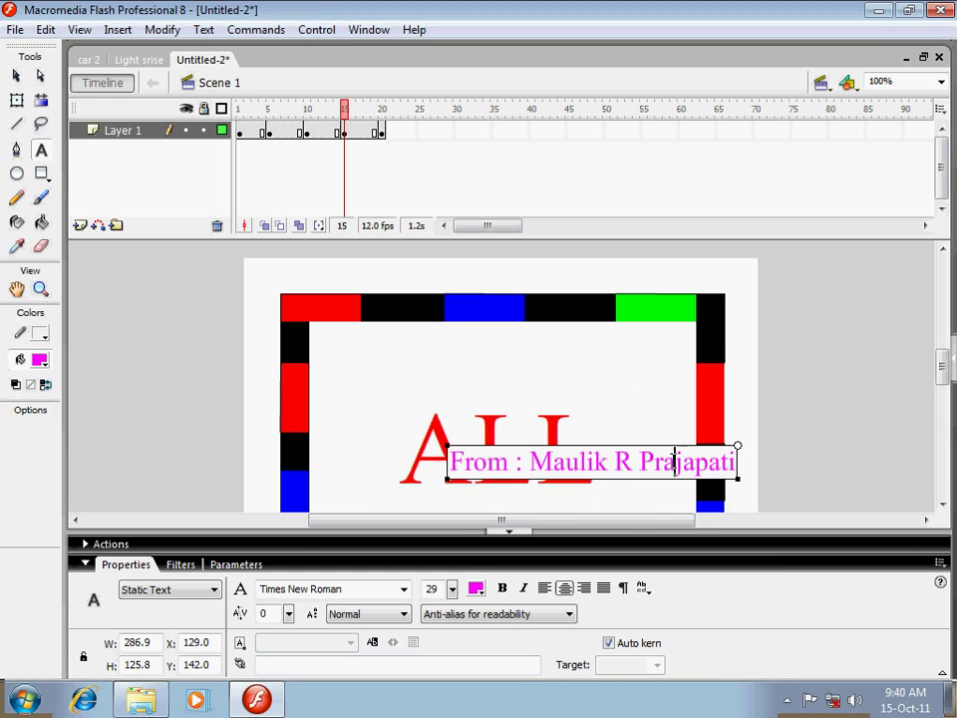
left_click(510, 531)
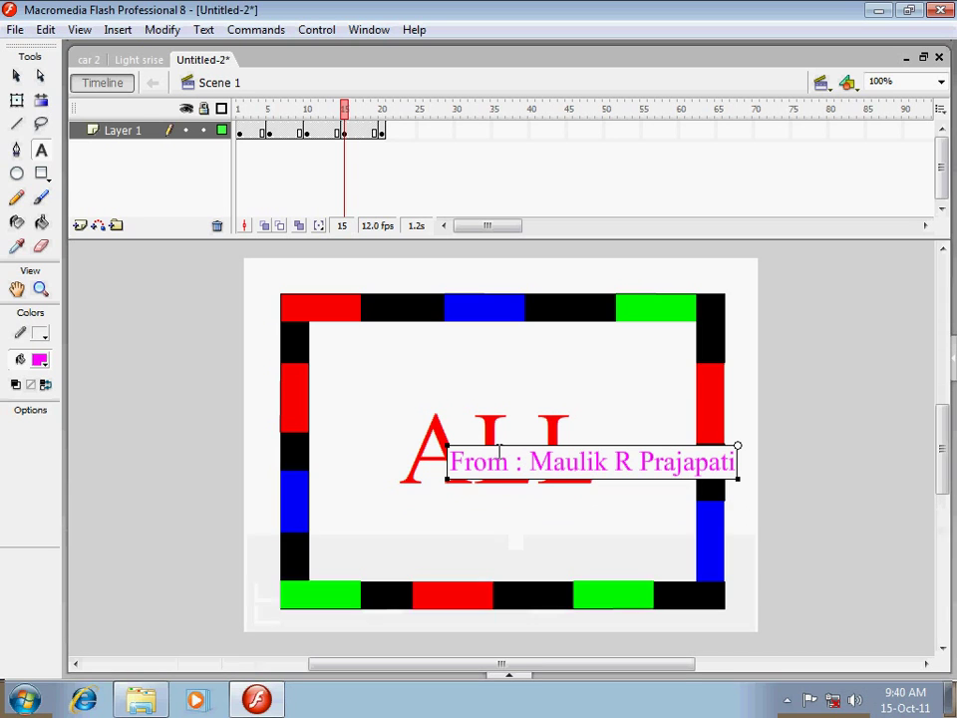
Nudge the credit line down and left until centred under ALL, then play to check
left_click(17, 101)
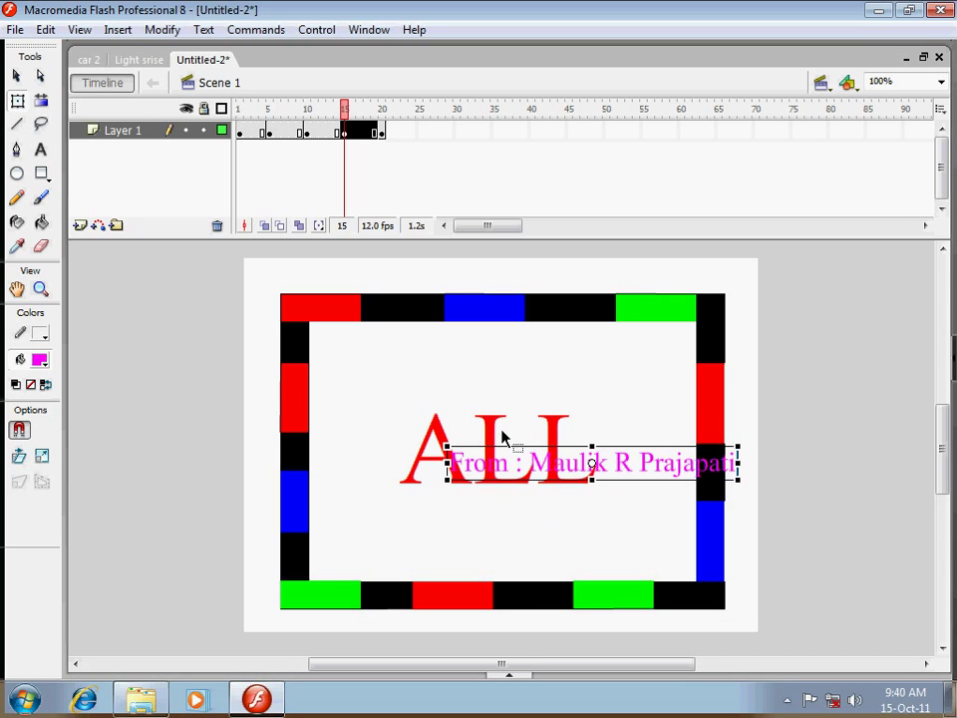
key("Down")
key("Down")
key("Down")
key("Down")
key("Down")
key("Down")
key("Down")
key("Down")
key("Down")
key("Down")
key("Down")
key("Down")
key("Down")
key("Down")
key("Down")
key("Down")
key("Down")
key("Down")
key("Down")
key("Down")
key("Down")
key("Down")
key("Down")
key("Down")
key("Down")
key("Down")
key("Down")
key("Down")
key("Down")
key("Down")
key("Down")
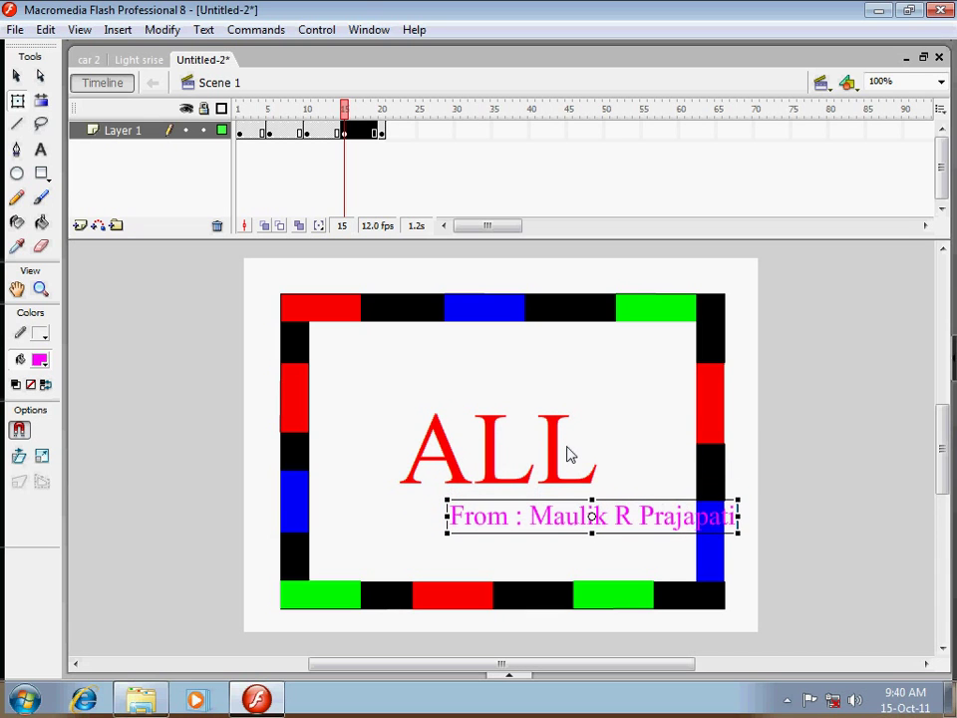
key("Left")
key("Left")
key("Left")
key("Left")
key("Left")
key("Left")
key("Left")
key("Left")
key("Left")
key("Left")
key("Left")
key("Left")
key("Left")
key("Left")
key("Left")
key("Left")
key("Left")
key("Left")
key("Left")
key("Left")
key("Left")
key("Left")
key("Left")
key("Left")
key("Left")
key("Left")
key("Left")
key("Left")
key("Left")
key("Left")
key("Left")
key("Left")
key("Left")
key("Left")
key("Left")
key("Left")
key("Left")
key("Left")
key("Left")
key("Left")
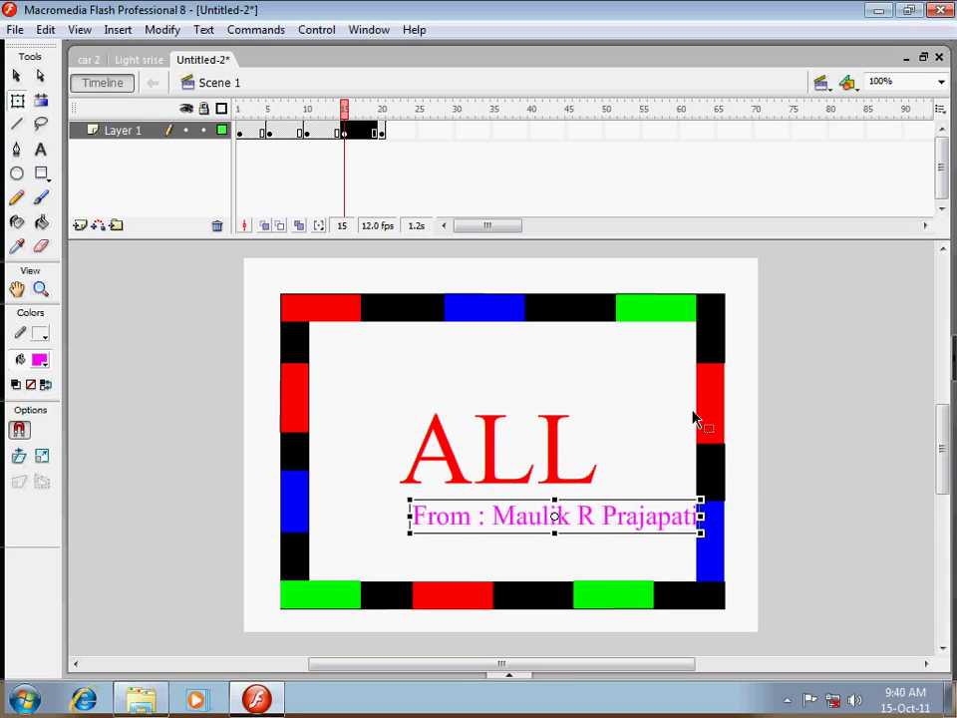
key("Left")
key("Down")
key("Down")
key("Down")
key("Down")
key("Down")
key("Down")
key("Down")
key("Down")
key("Down")
key("Down")
key("Down")
key("Down")
key("Down")
key("Down")
key("Down")
key("Down")
key("Down")
key("Down")
key("Down")
key("Down")
key("Left")
key("Left")
key("Left")
key("Left")
key("Left")
key("Left")
key("Left")
key("Left")
key("Left")
key("Left")
key("Left")
key("Left")
key("Left")
key("Left")
key("Left")
key("Left")
key("Left")
key("Left")
key("Down")
key("Down")
key("Down")
key("Down")
key("Down")
key("Down")
key("Down")
key("Down")
key("Left")
key("Left")
key("Left")
key("Left")
key("Left")
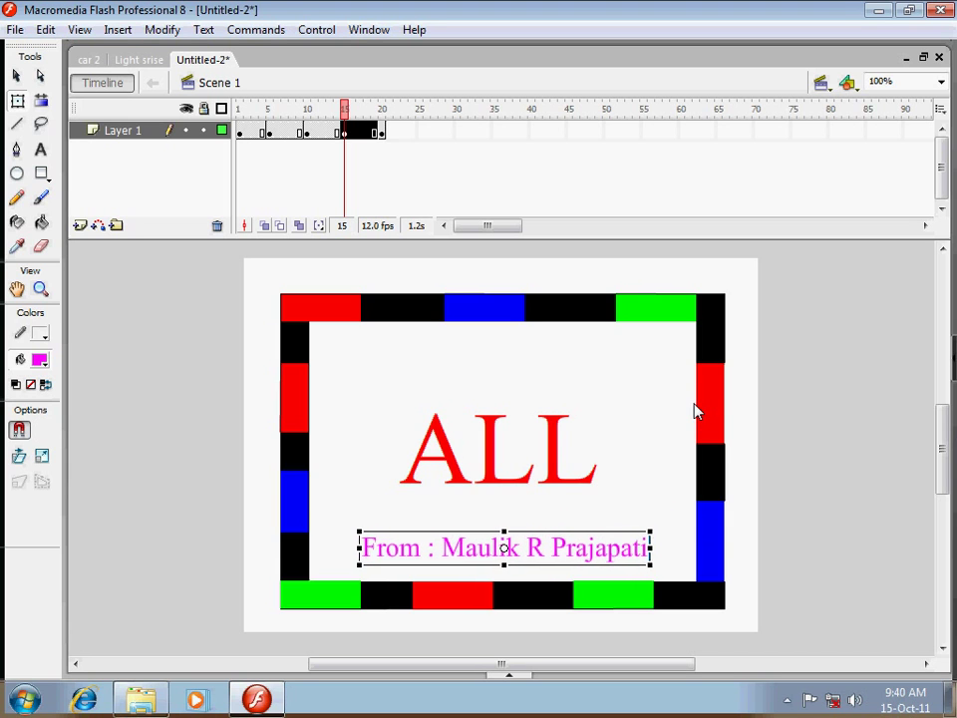
key("Return")
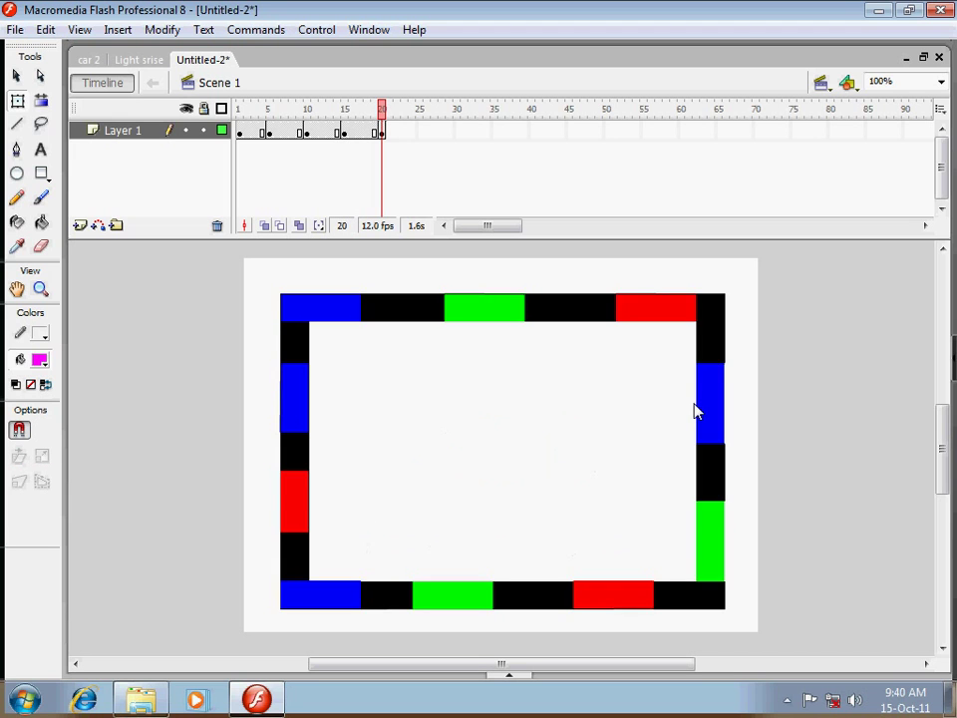
key("Return")
key("Return")
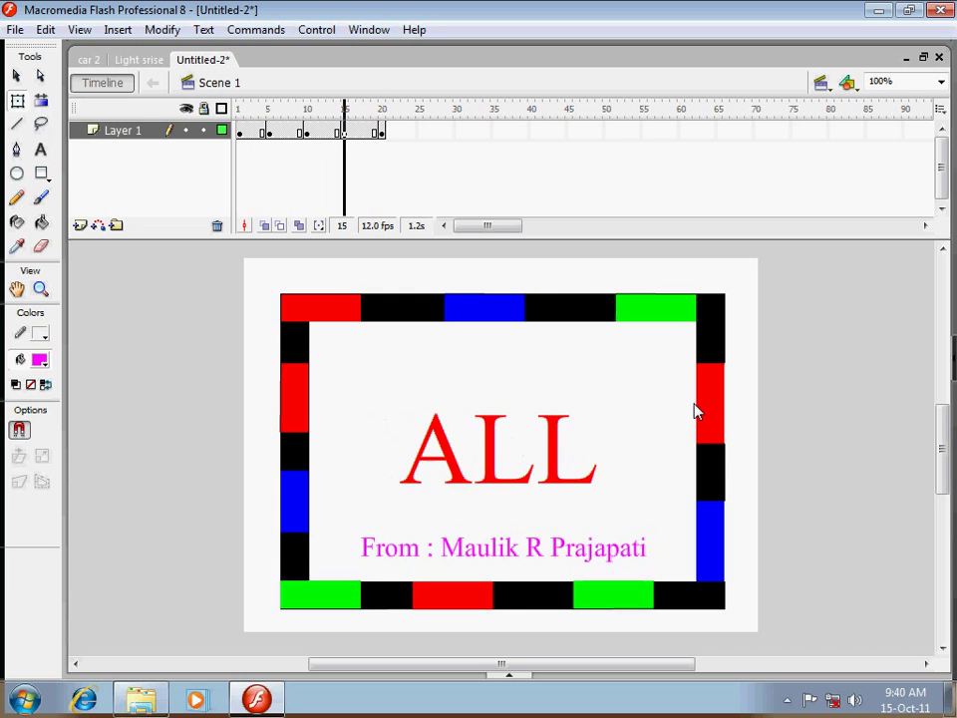
key("Return")
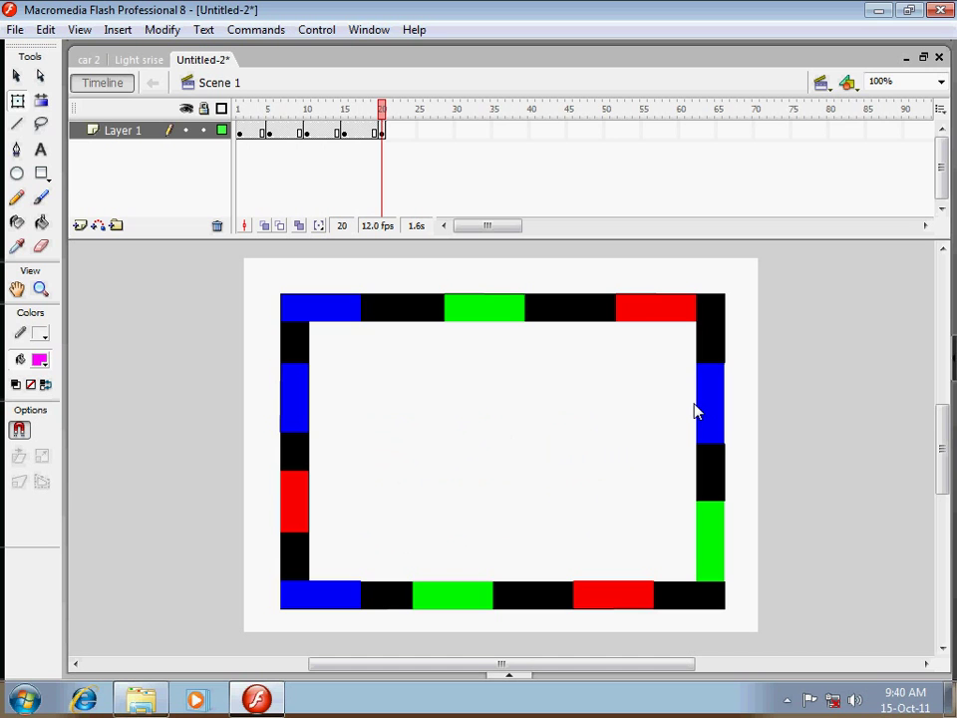
key("Return")
key("Return")
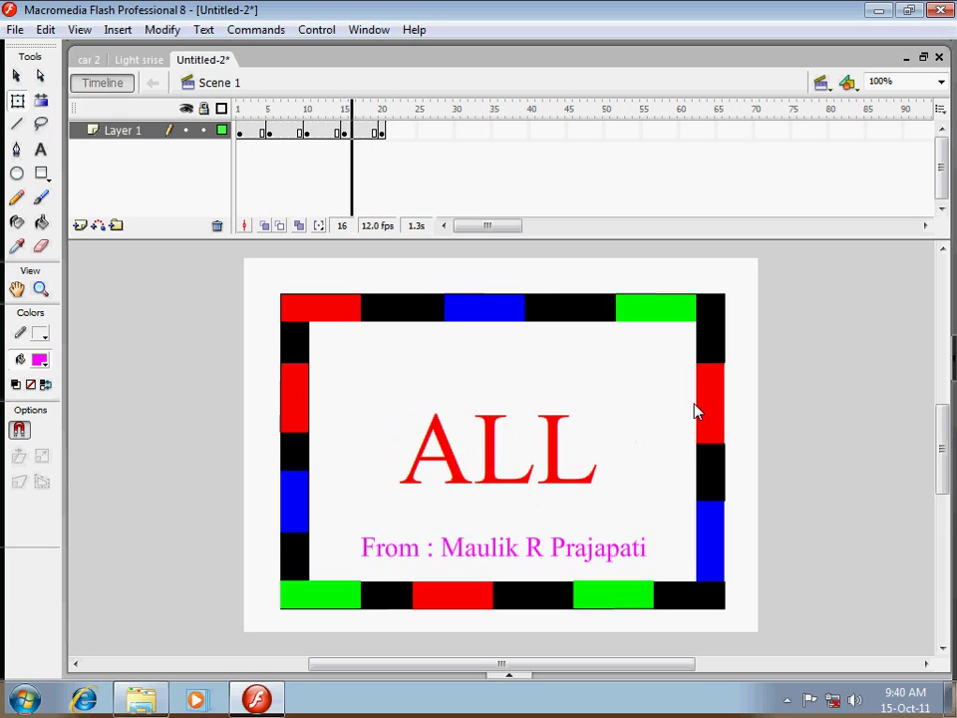
key("Return")
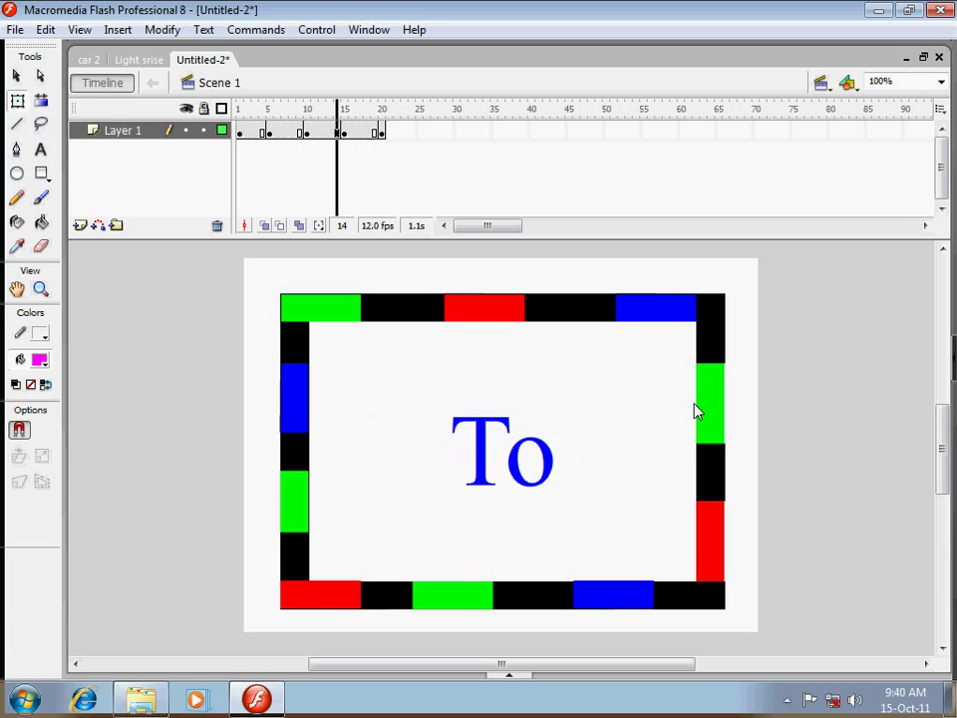
left_click(339, 135)
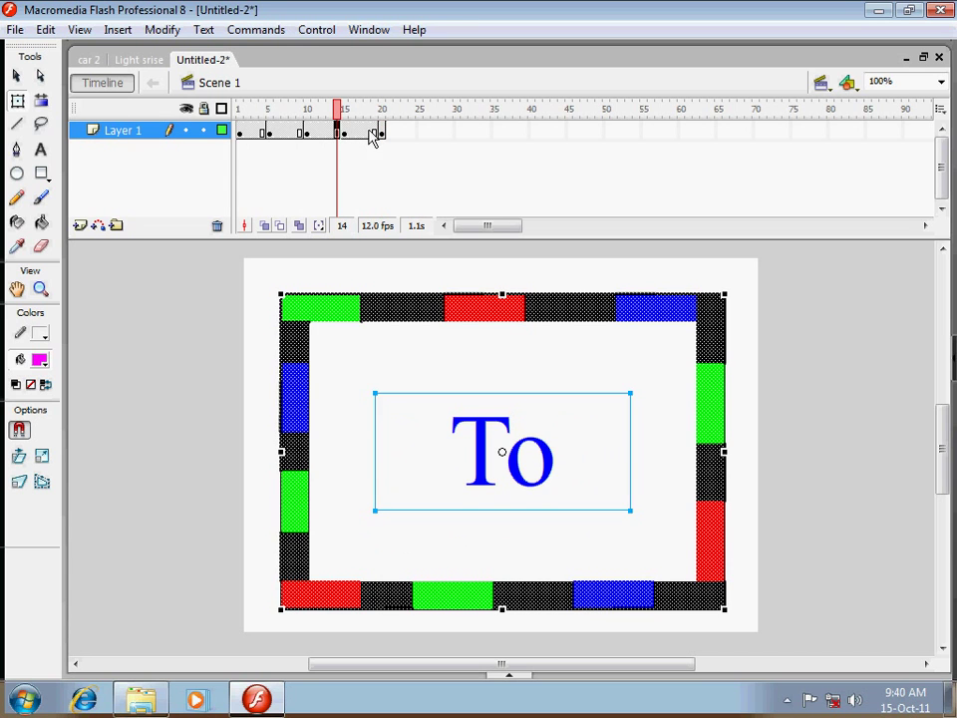
left_click(376, 134)
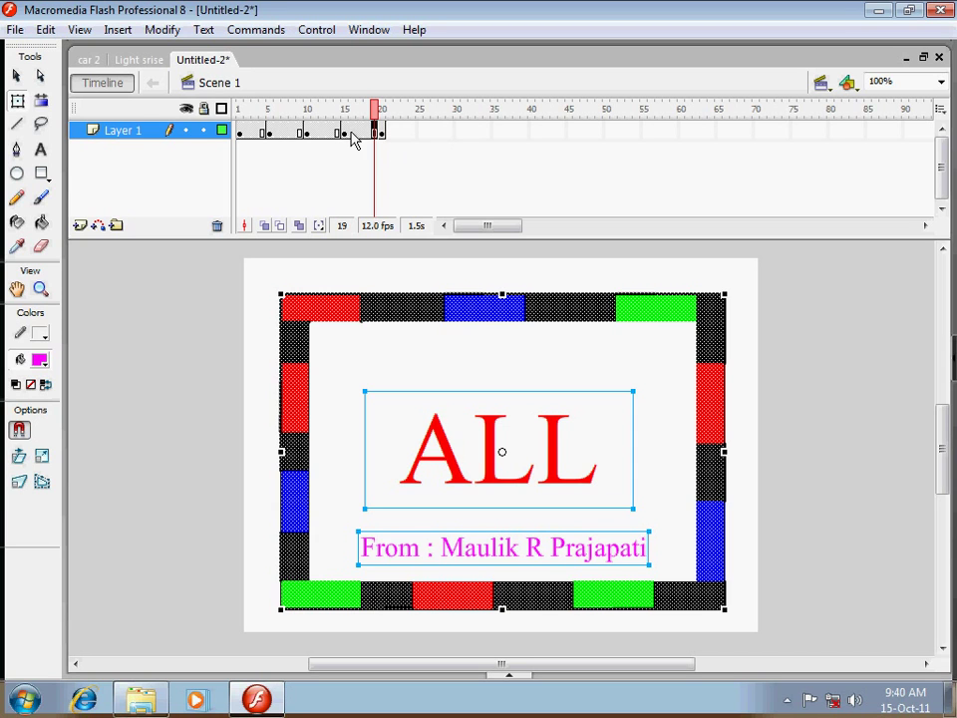
left_click(345, 135)
left_click(376, 134)
left_click(382, 134)
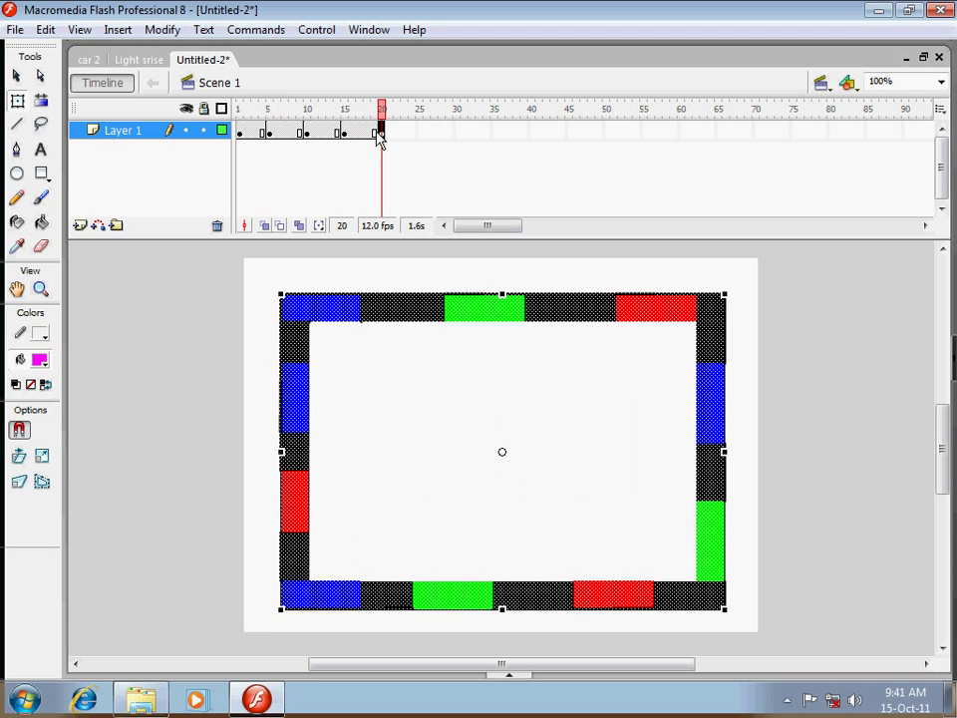
key("Return")
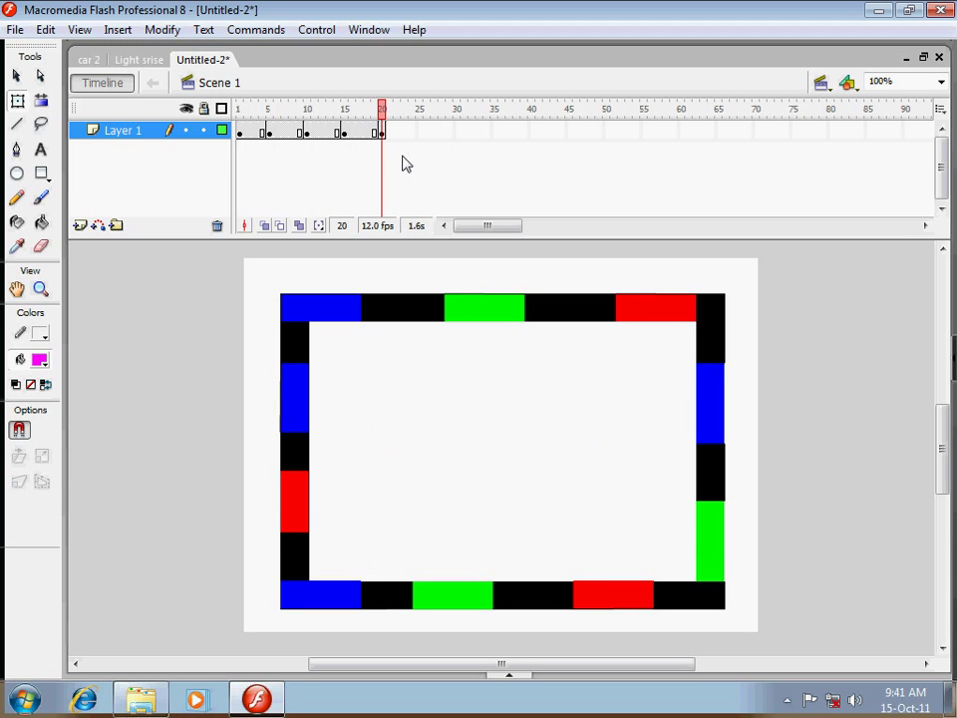
key("Return")
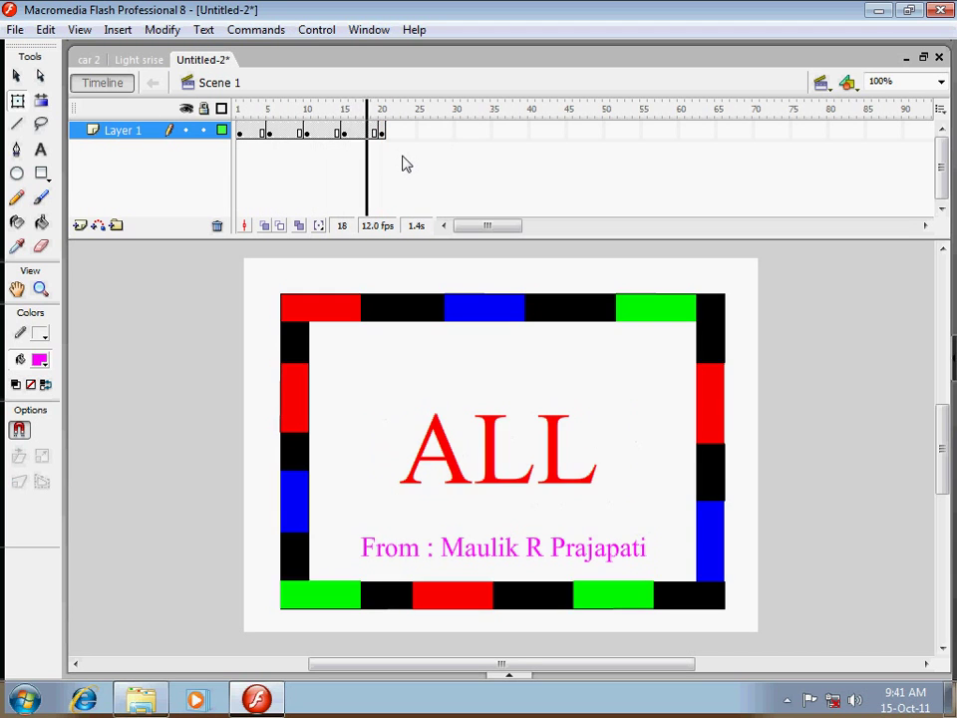
Run Test Movie with Ctrl+Enter and maximise the Flash Player window
key("ctrl+Return")
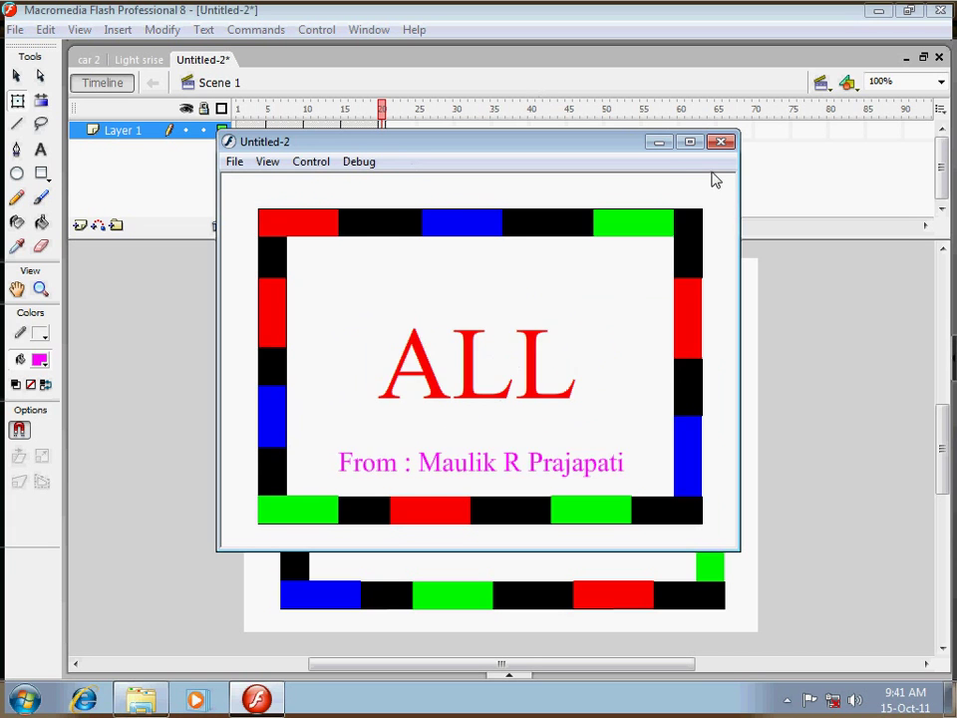
left_click(698, 142)
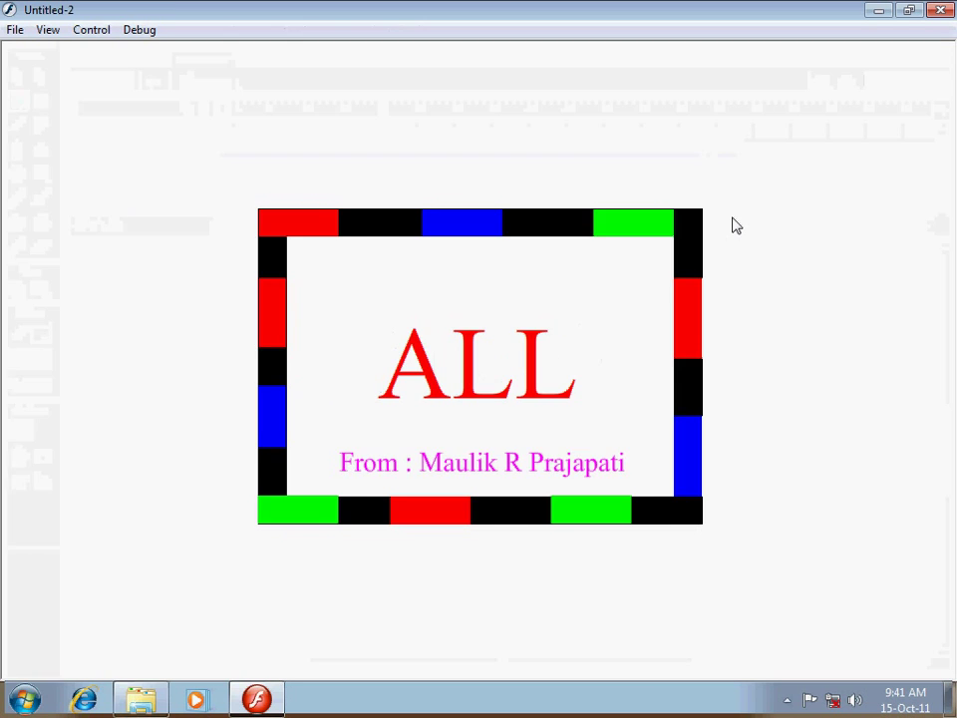